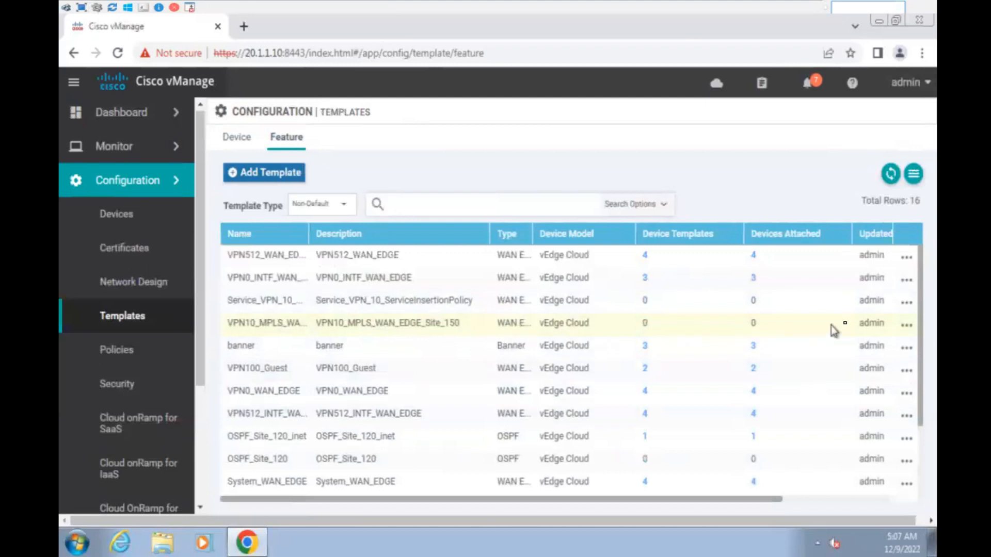
- Edit the VPN10_MPLS_WAN_EDGE_Site_150 template and remove its 0.0.0.0/0 Null 0 entry under IPv4 Route
left_click(907, 325)
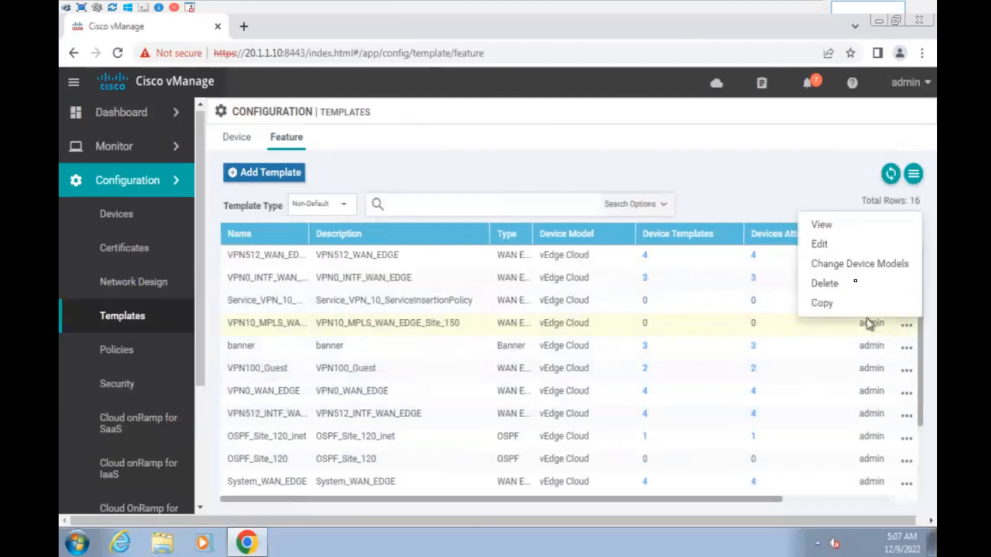
left_click(826, 244)
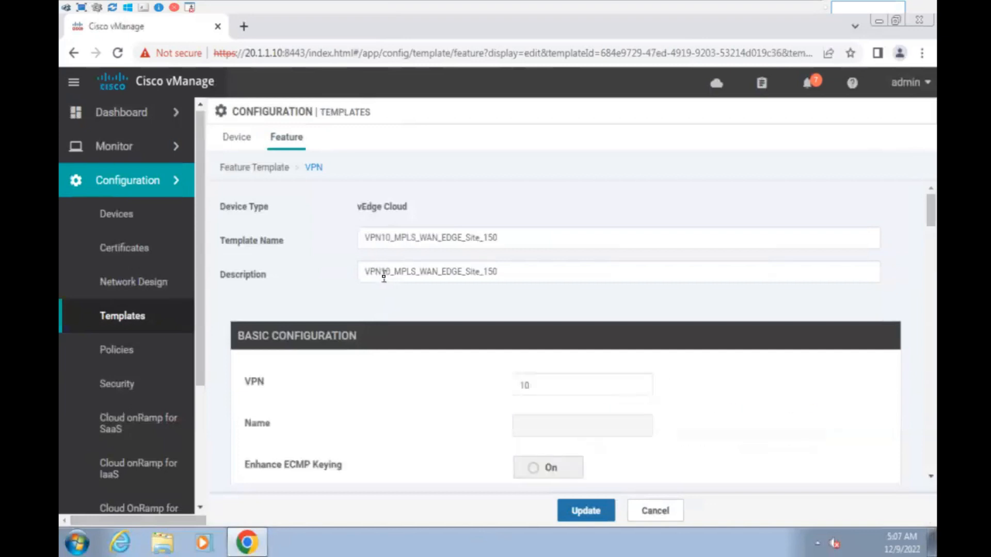
left_click_drag(375, 238, 506, 237)
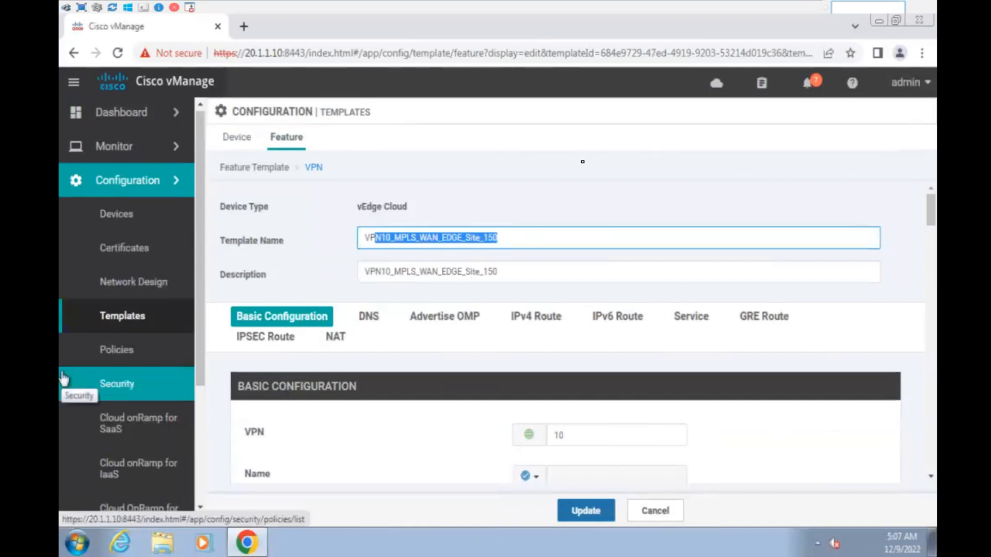
left_click(571, 205)
scroll(602, 259, "down", 4)
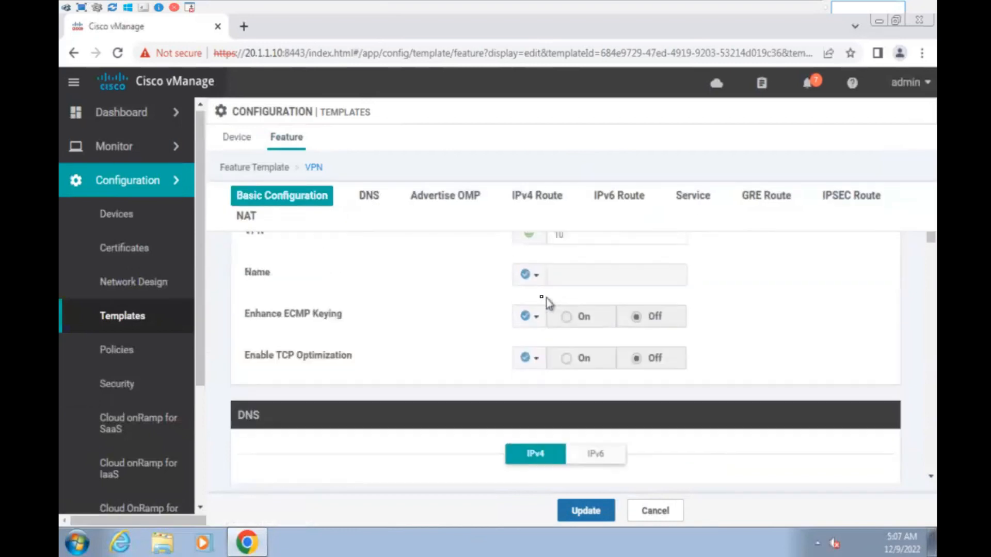
left_click(545, 204)
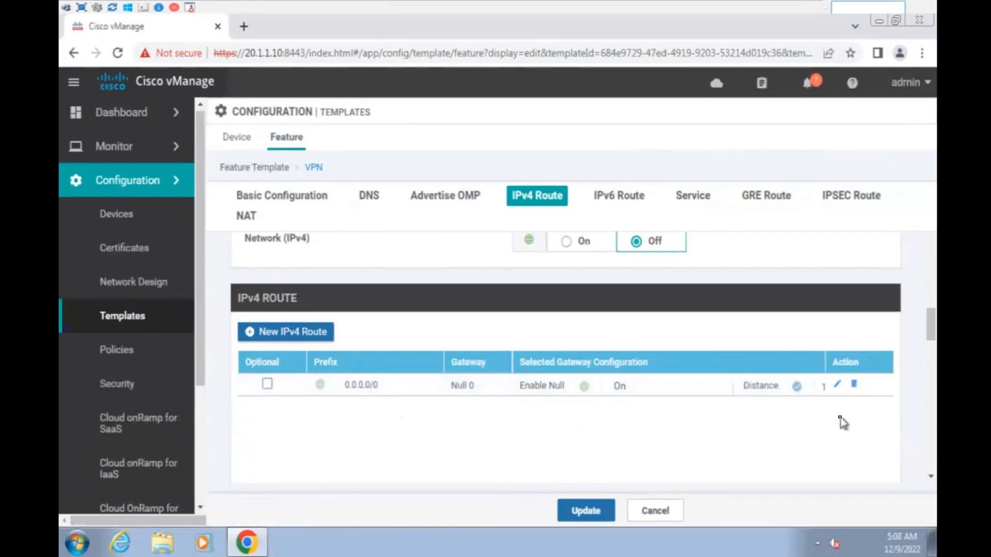
left_click(854, 385)
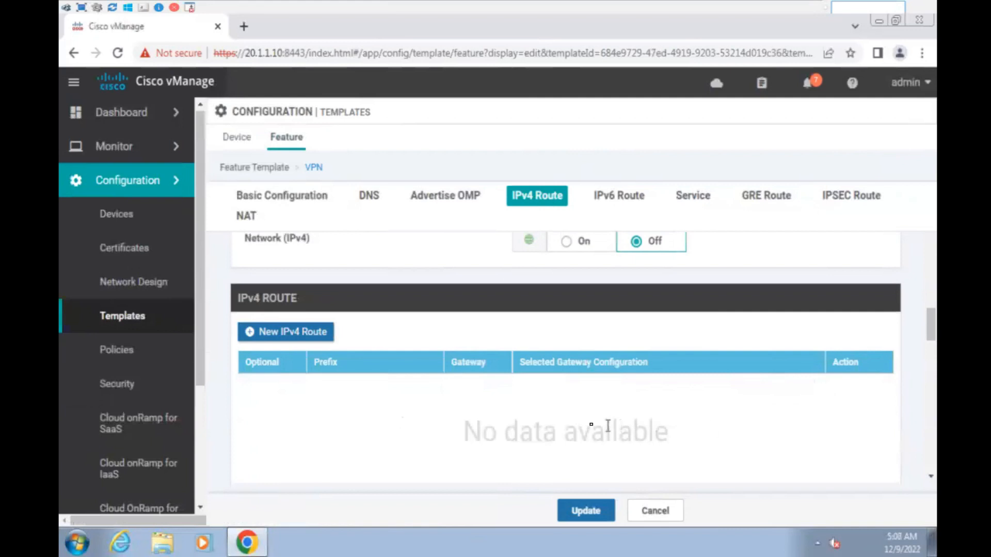
- Add an IPv4 route 0.0.0.0/0 to Null 0 with Enable Null0 set to Global On
left_click(295, 339)
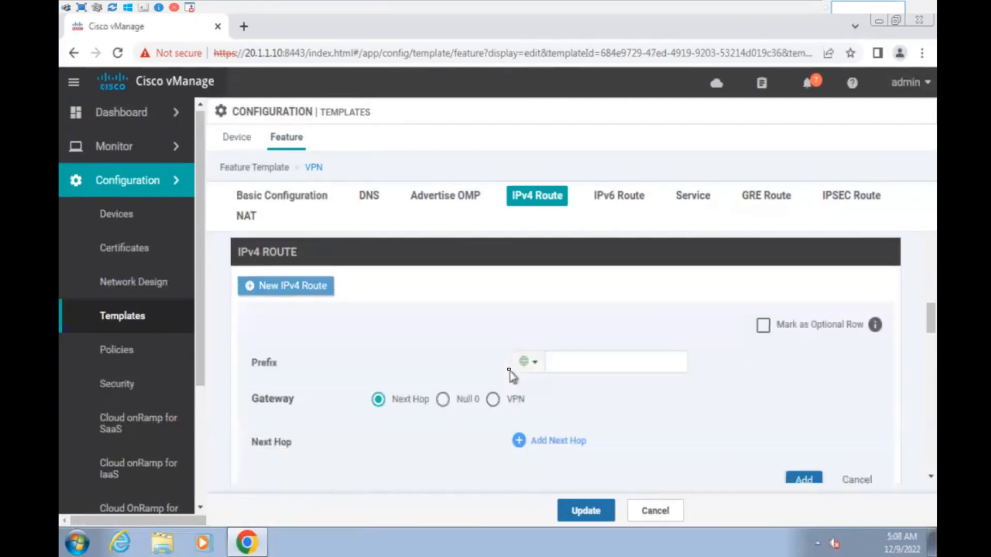
left_click(581, 361)
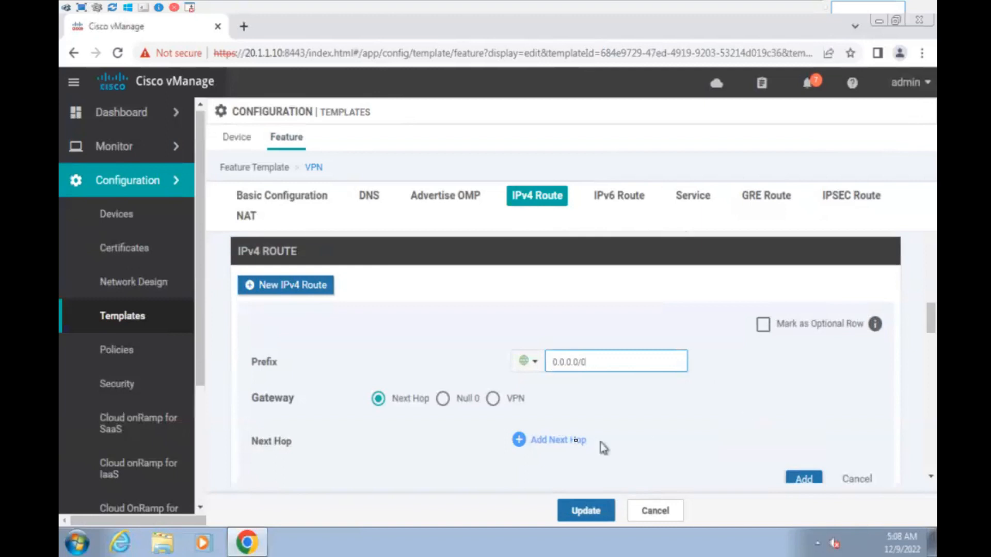
left_click(444, 399)
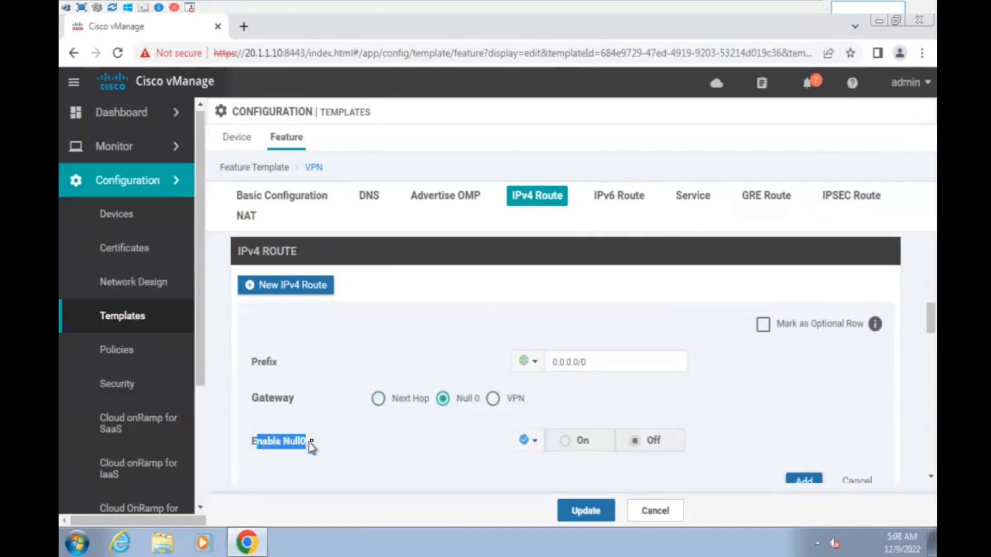
left_click(331, 445)
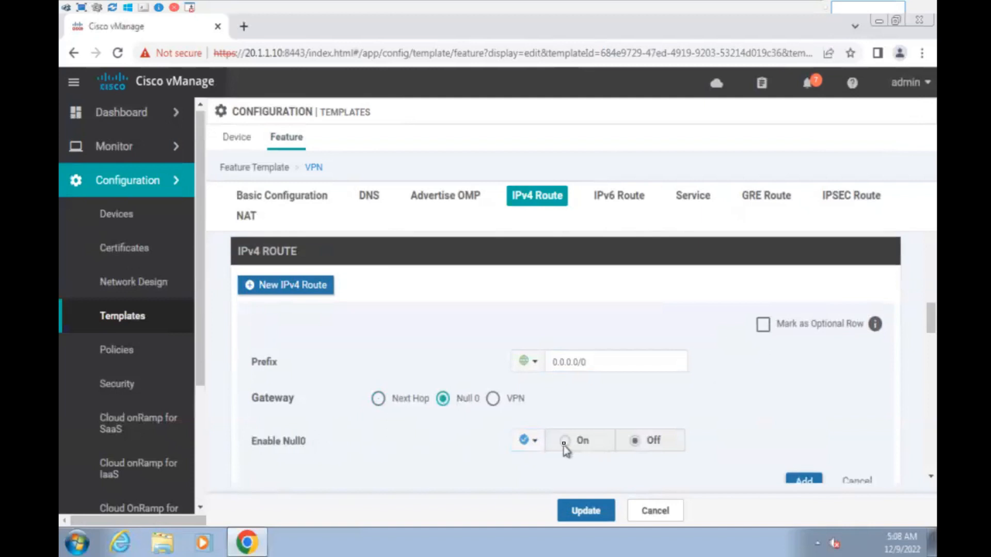
left_click(532, 441)
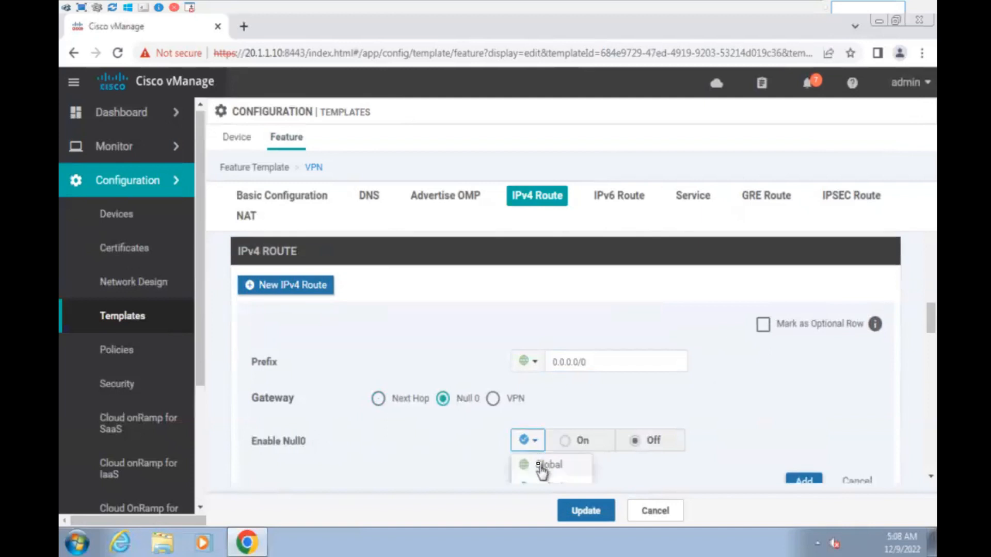
left_click(543, 470)
left_click(566, 440)
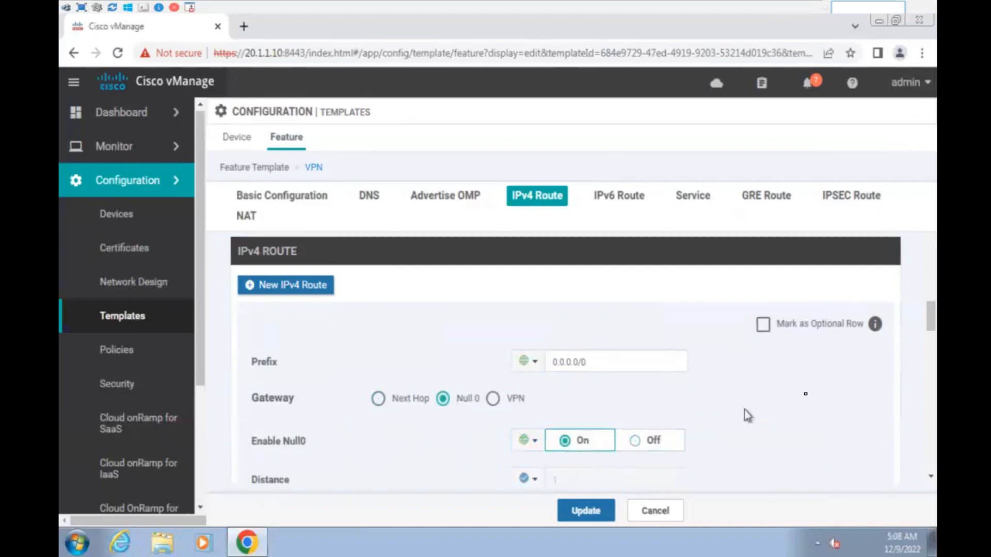
scroll(809, 400, "down", 2)
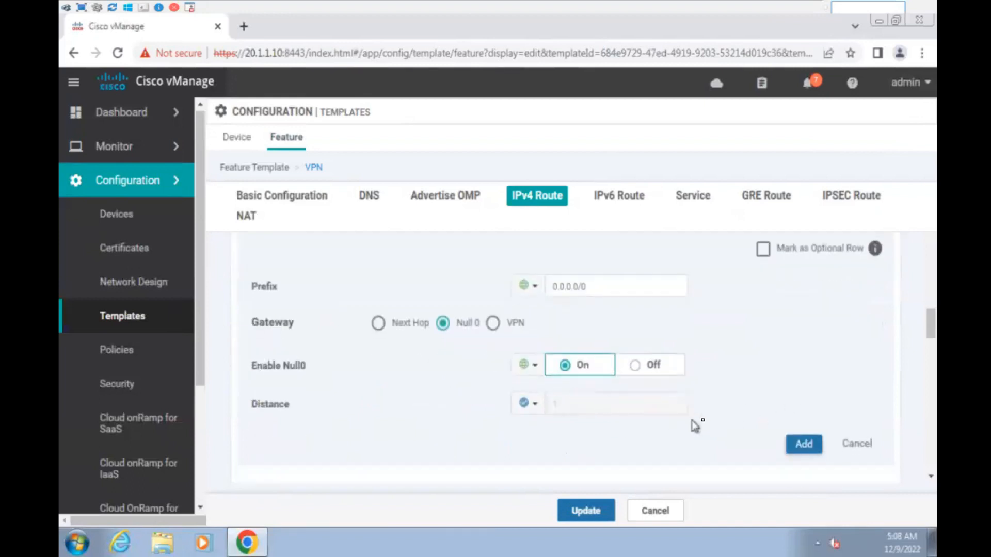
left_click(804, 445)
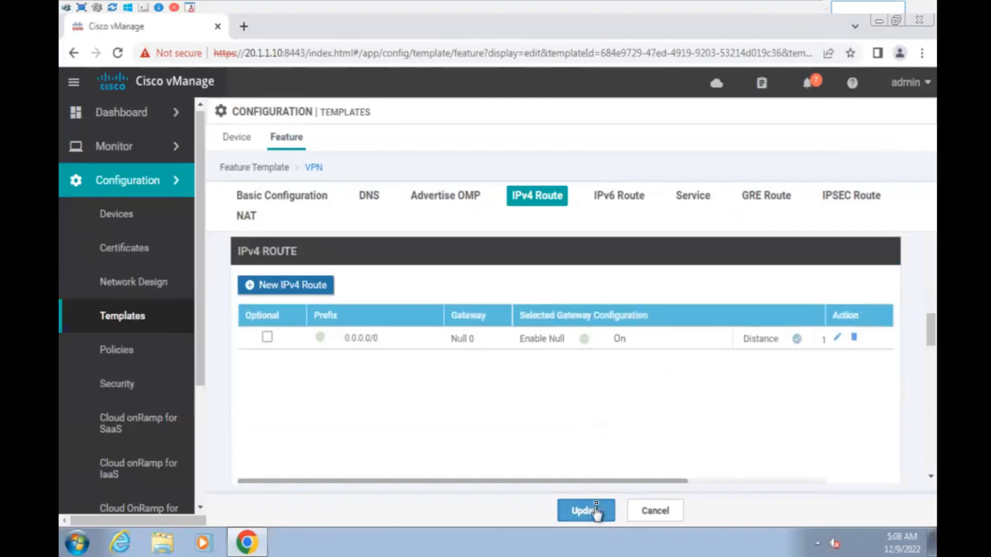
- Save the VPN10 template and start editing the vEdge150_INET_MPLS device template
left_click(593, 511)
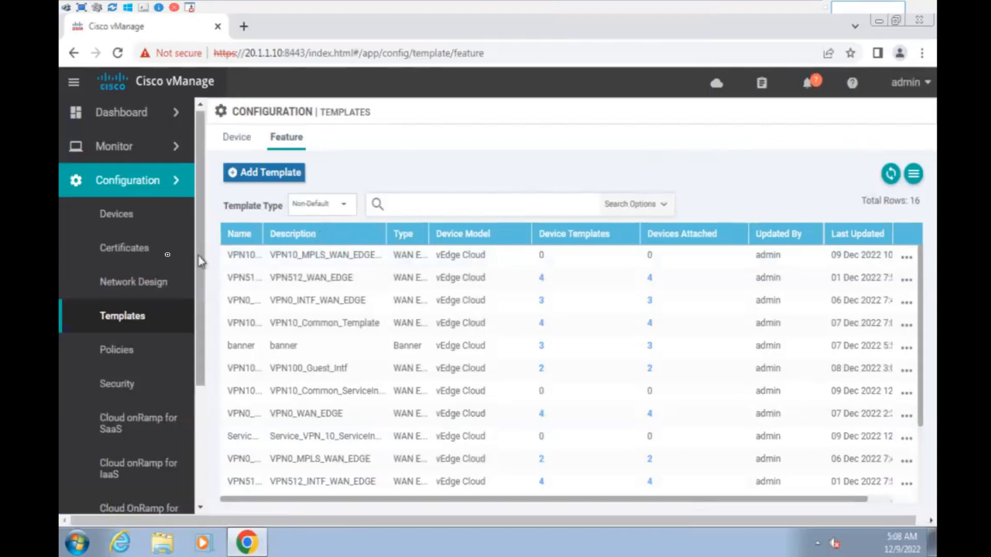
left_click(141, 315)
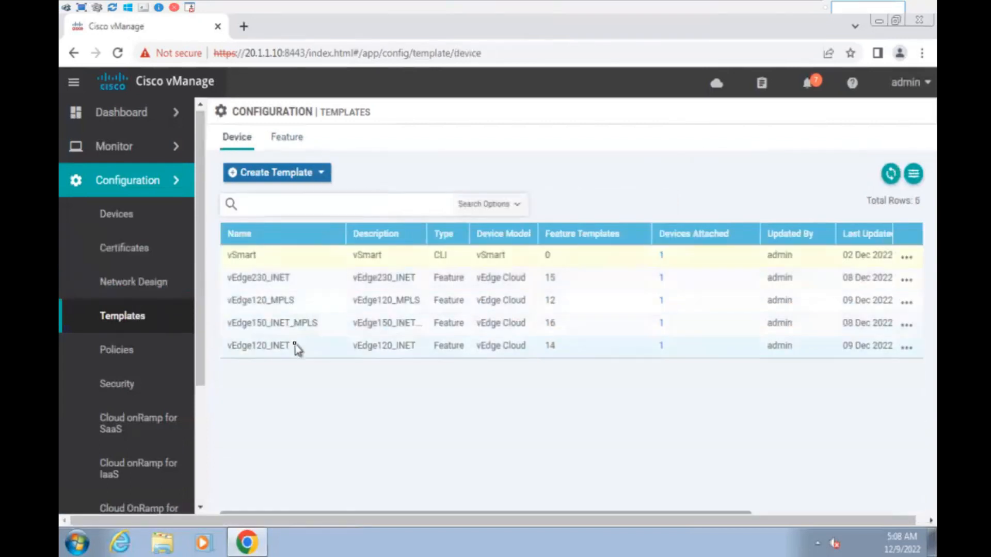
left_click(907, 325)
left_click(826, 162)
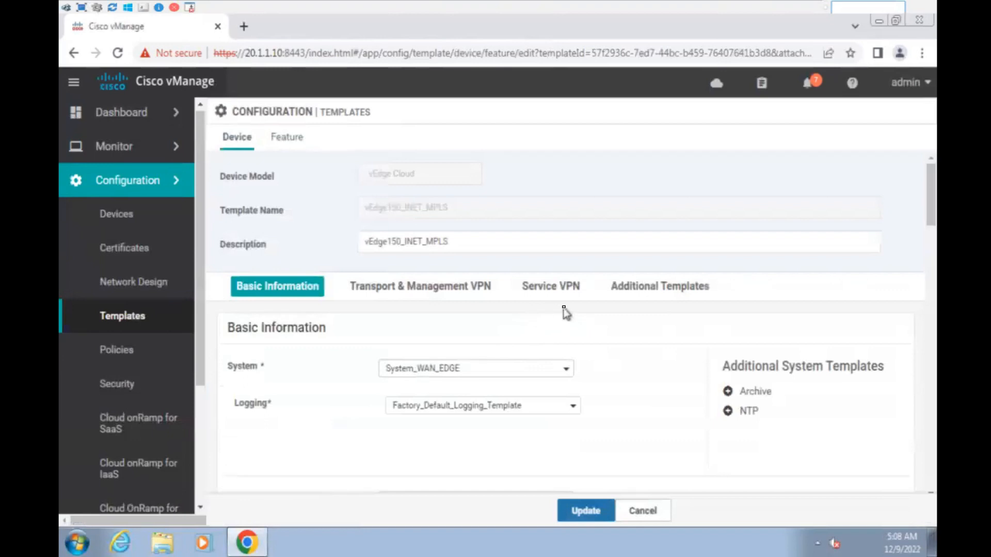
- Set the Service VPN to VPN10_MPLS_WAN_EDGE_Site_150 and update the device template
scroll(562, 310, "down", 6)
scroll(542, 314, "down", 4)
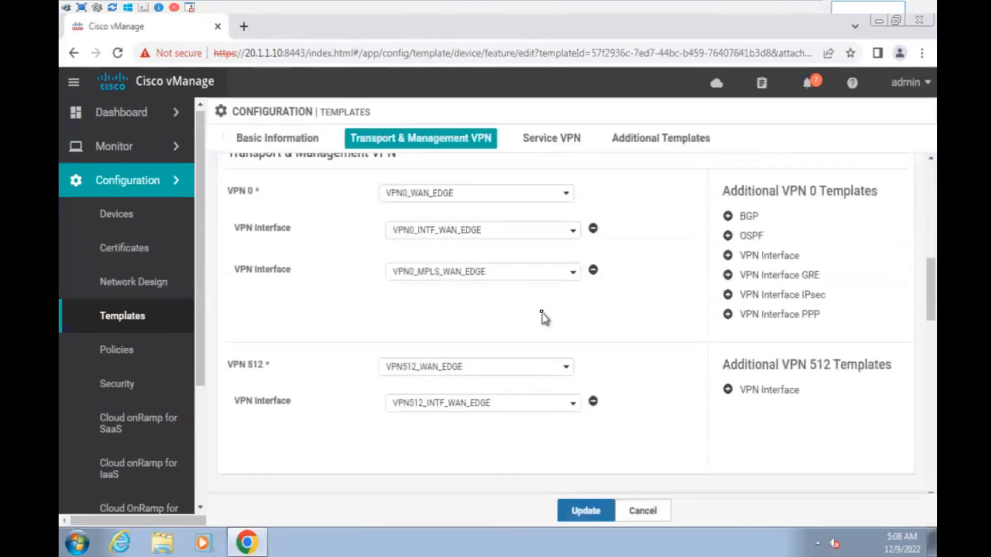
scroll(543, 314, "down", 3)
scroll(543, 313, "down", 4)
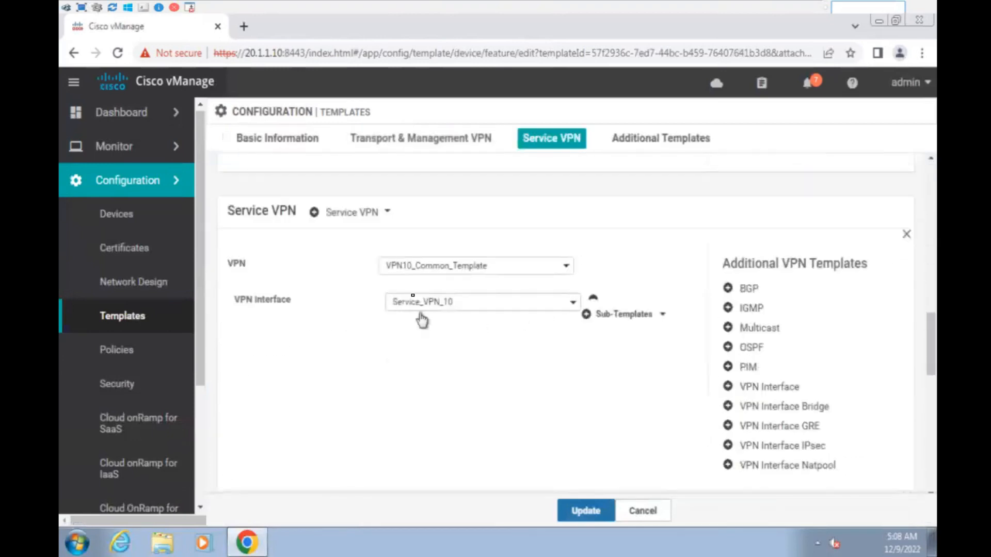
left_click(462, 267)
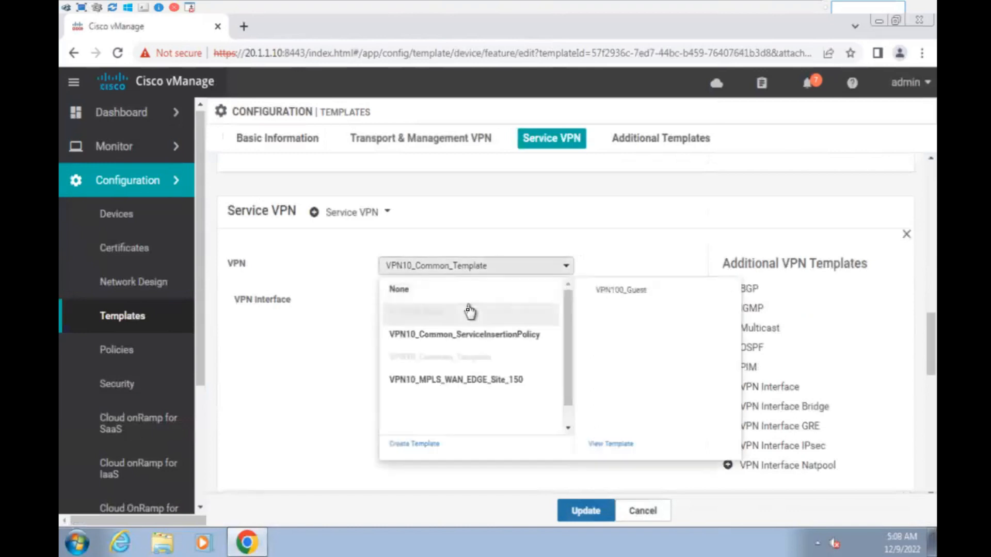
left_click(473, 382)
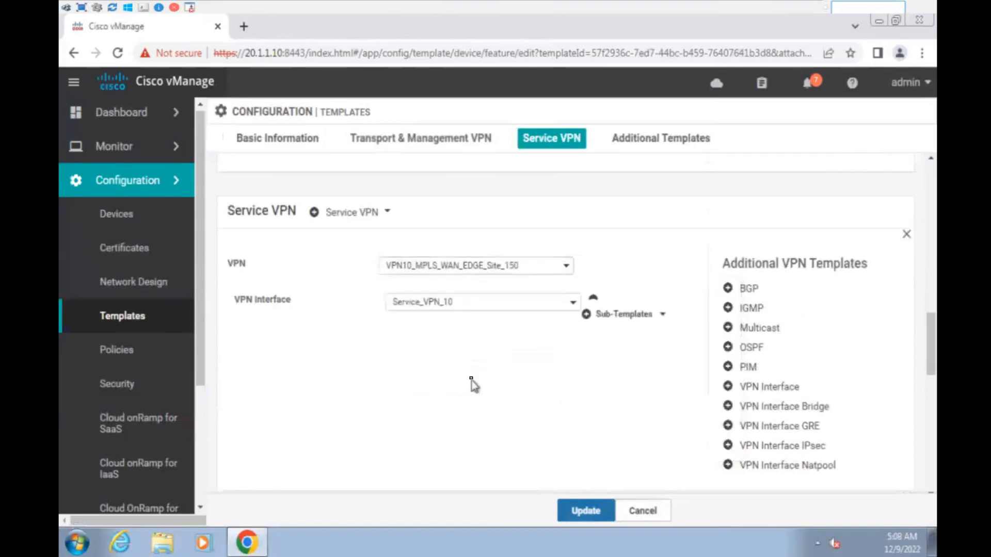
left_click(581, 511)
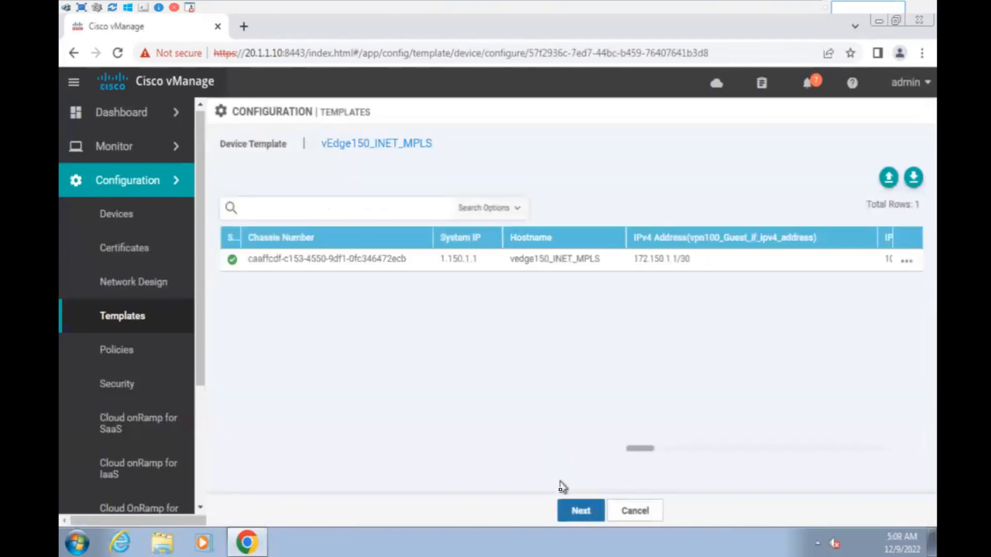
- Cancel attaching vEdge150_INET_MPLS to its device and confirm the cancellation with OK
left_click(577, 514)
left_click(635, 513)
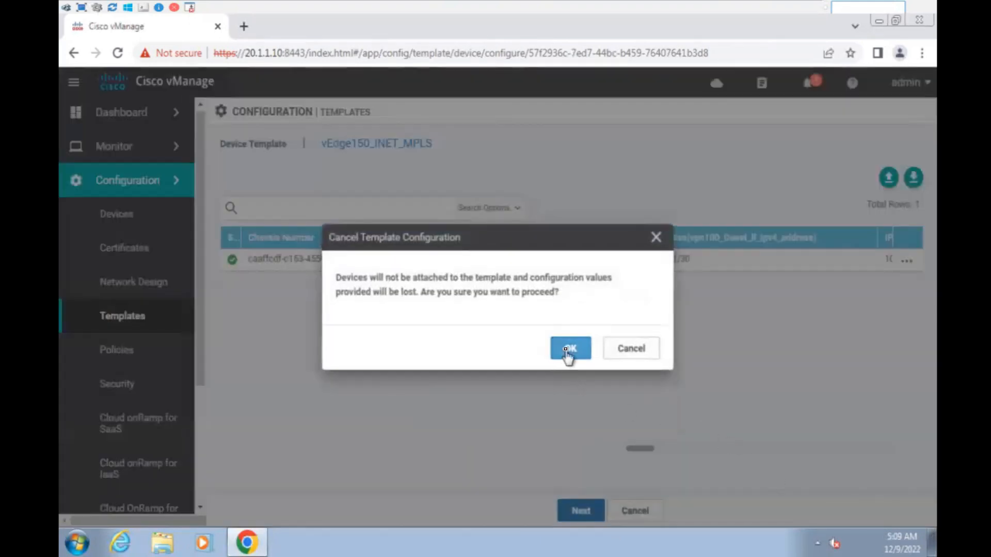
left_click(570, 349)
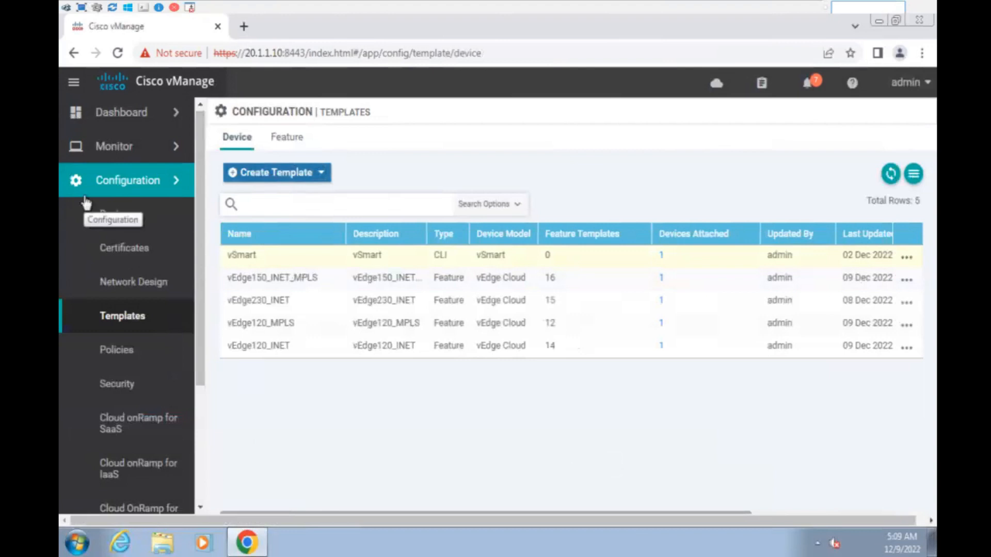
- Go to the Feature templates list and inspect the VPN10_Common_Template row
left_click(298, 137)
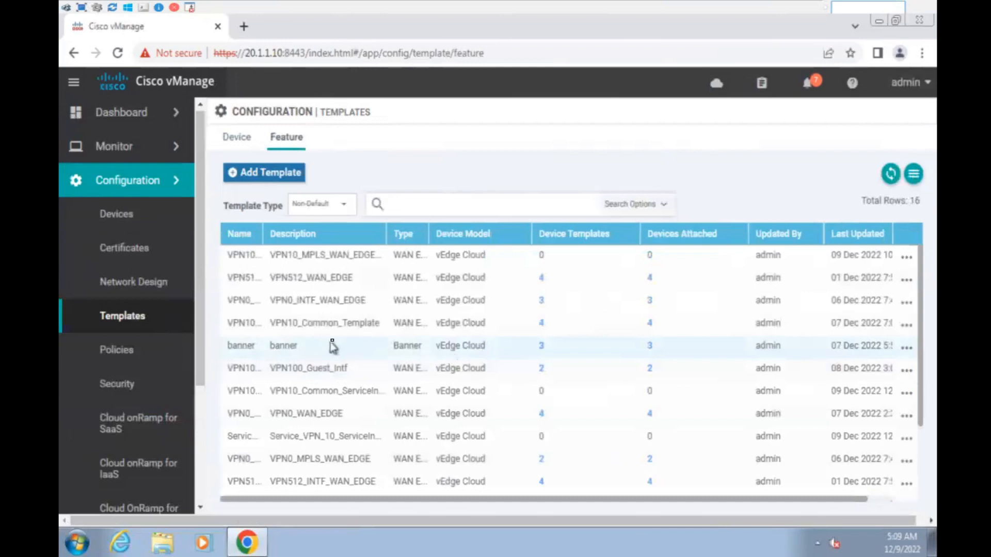
left_click_drag(276, 325, 881, 330)
left_click(880, 329)
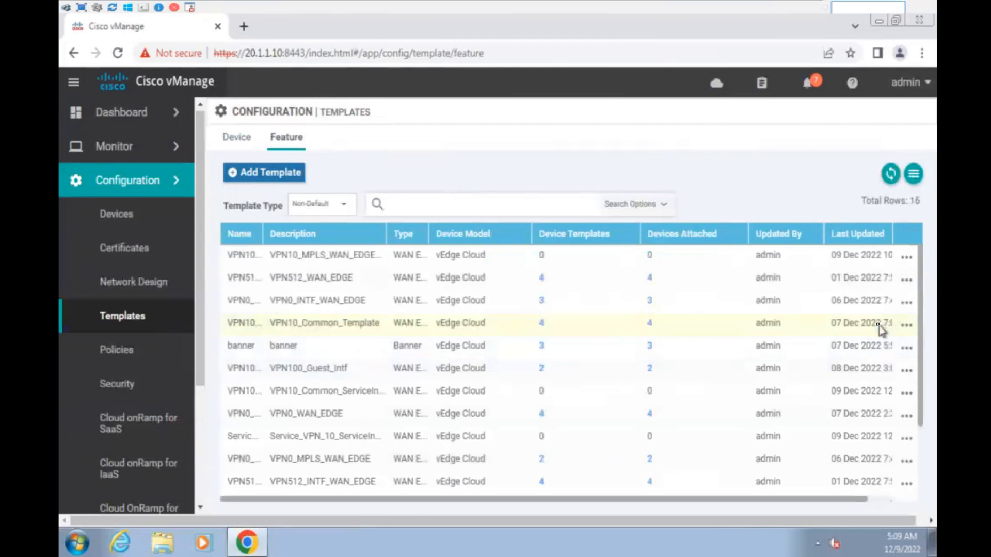
left_click(908, 325)
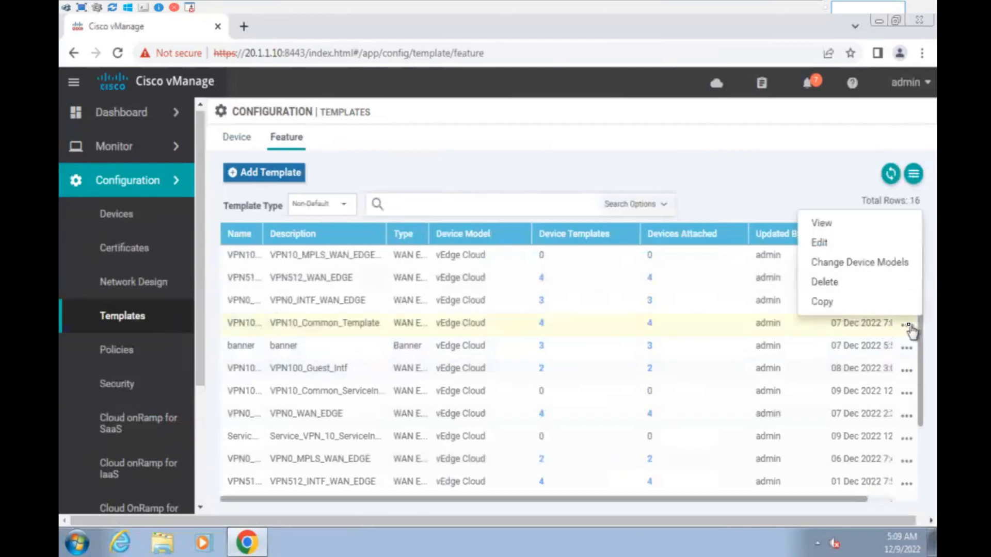
left_click(707, 145)
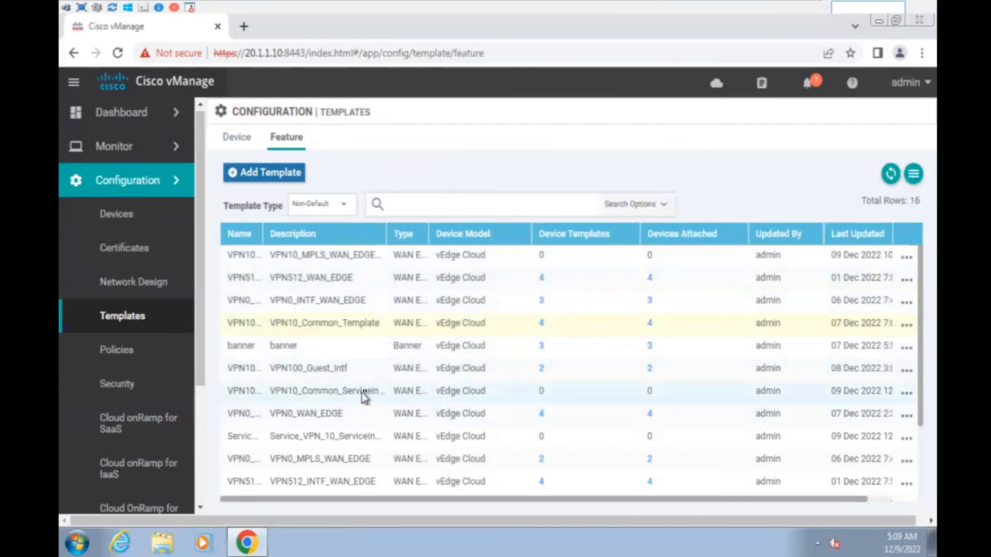
- Widen the Description column and open the actions menu for VPN10_MPLS_WAN_EDGE_Site_150
scroll(361, 392, "down", 3)
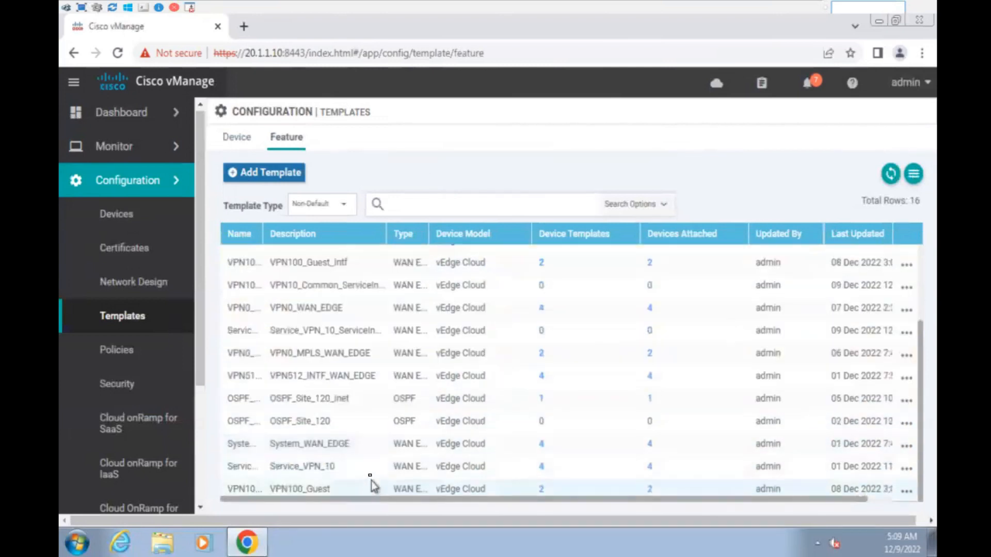
scroll(352, 398, "up", 3)
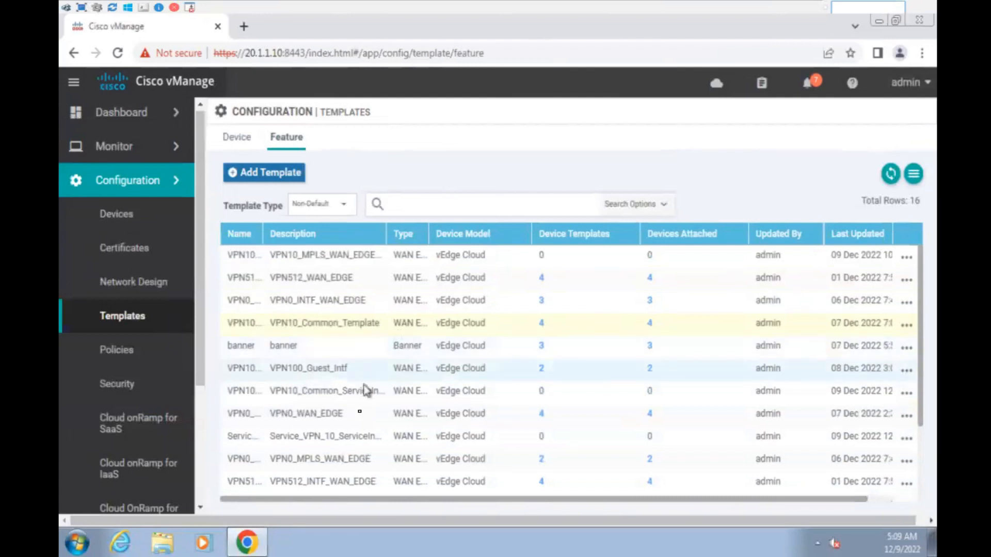
scroll(369, 420, "down", 3)
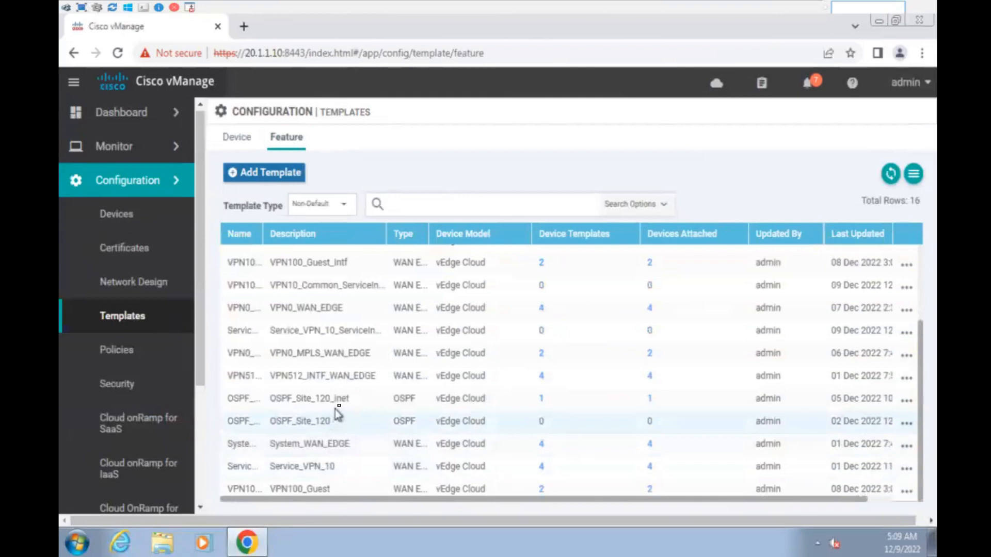
scroll(338, 408, "up", 3)
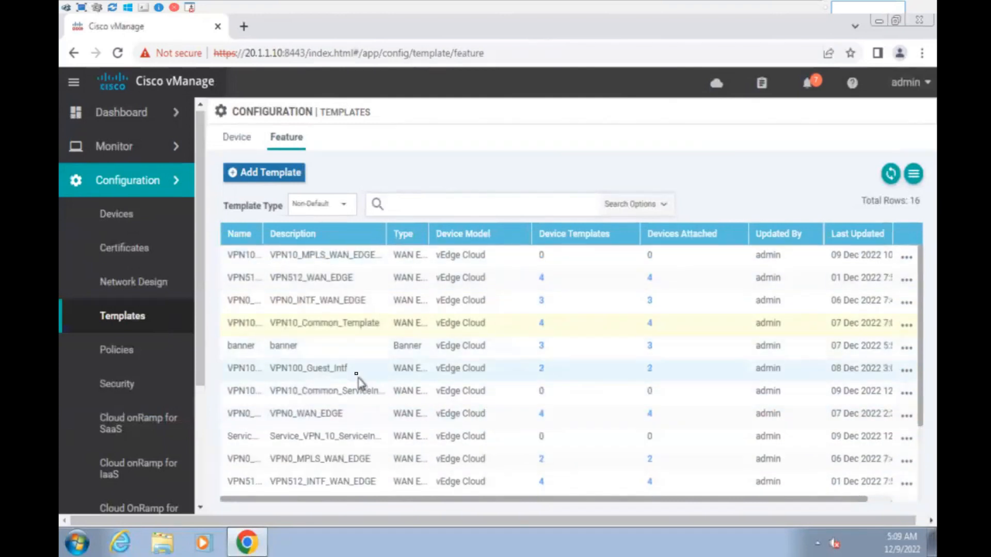
left_click_drag(387, 234, 455, 233)
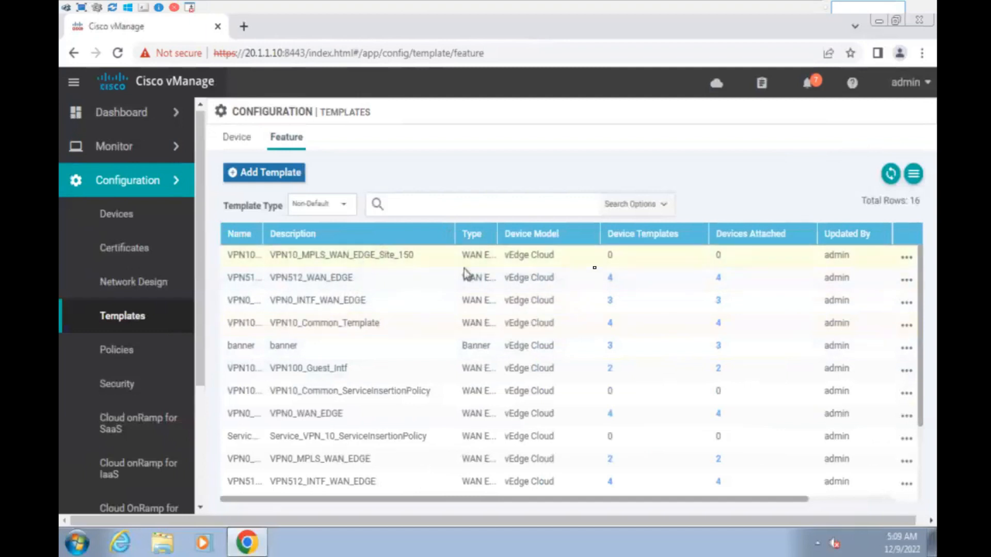
left_click(905, 257)
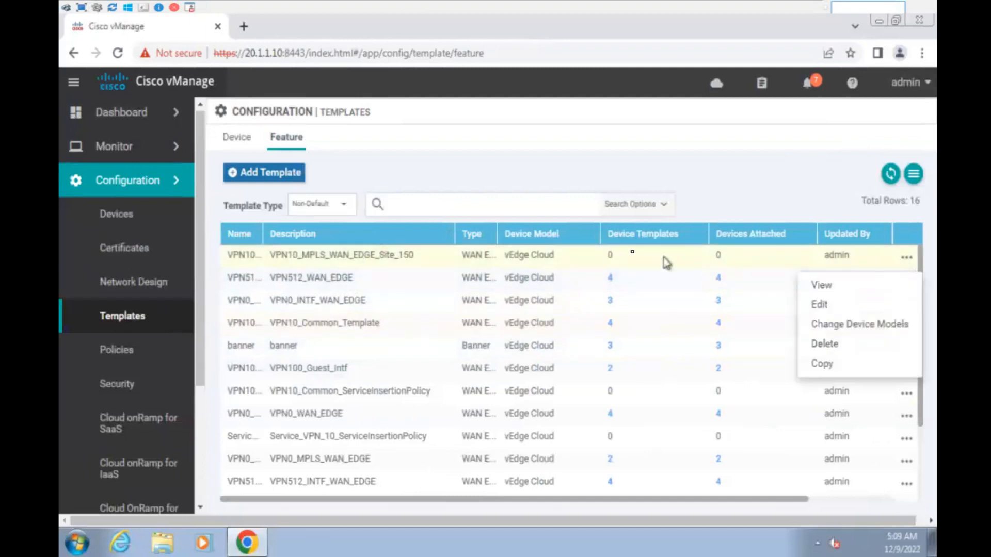
- Reopen VPN10_MPLS_WAN_EDGE_Site_150 for editing and remove the 0.0.0.0/0 Null 0 route under IPv4 Route
left_click(835, 309)
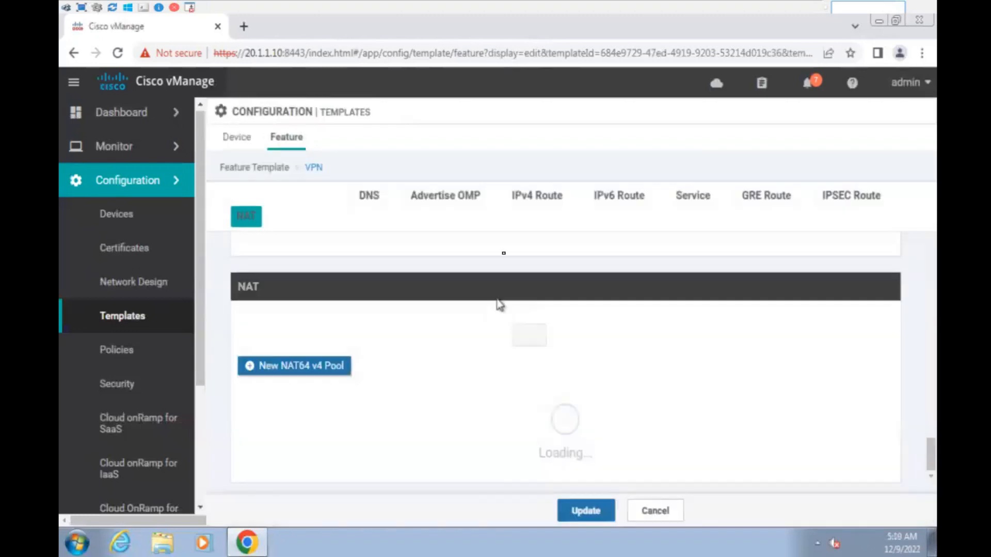
left_click(542, 200)
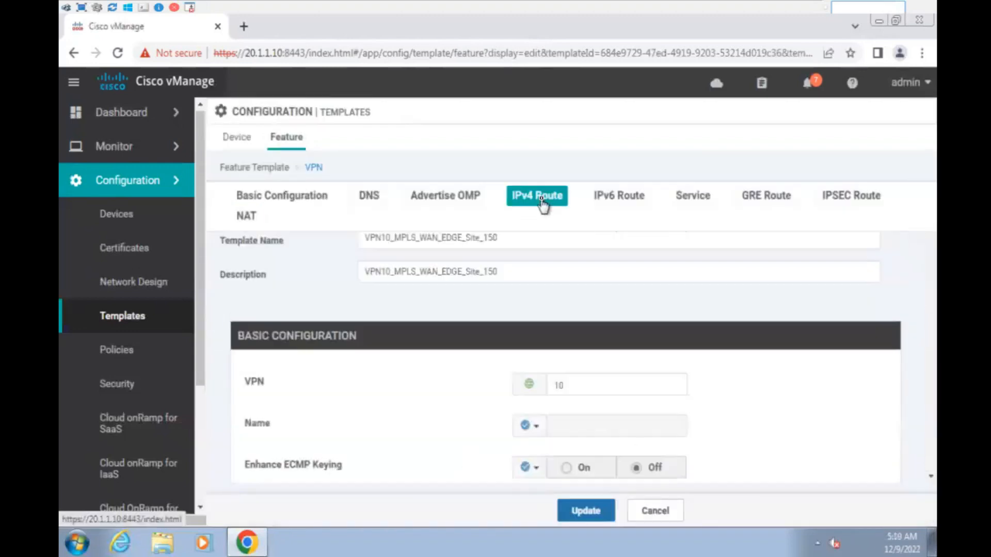
scroll(542, 201, "up", 3)
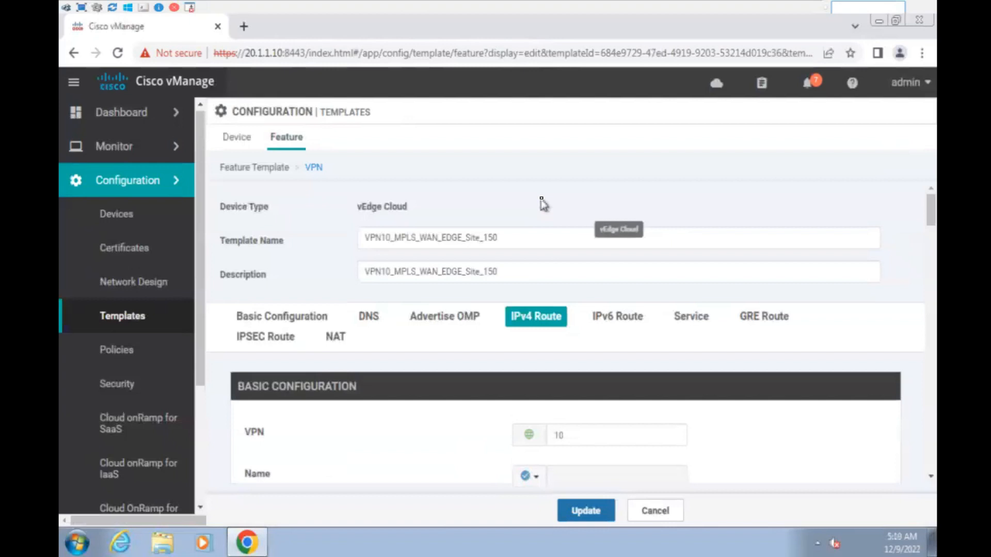
scroll(516, 400, "down", 4)
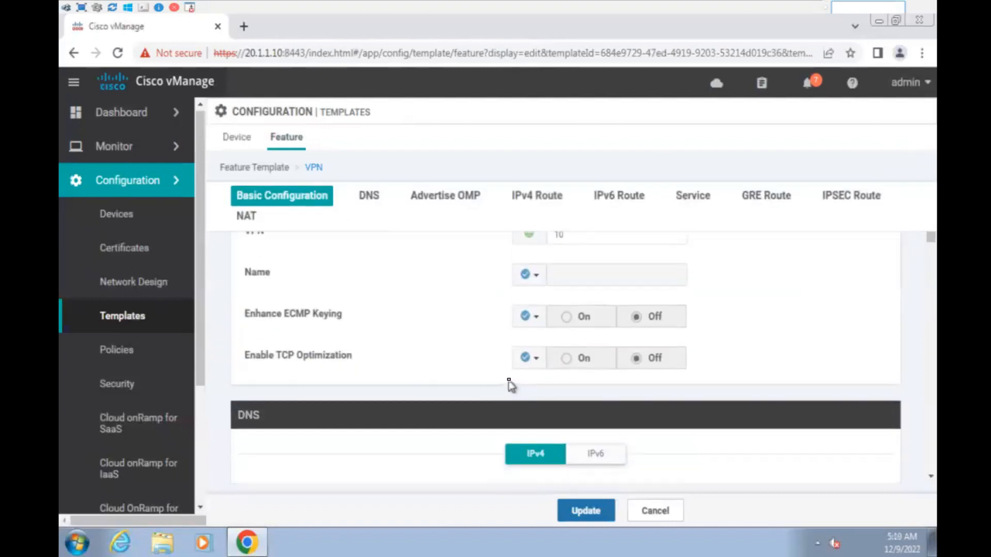
scroll(510, 385, "up", 3)
left_click(542, 245)
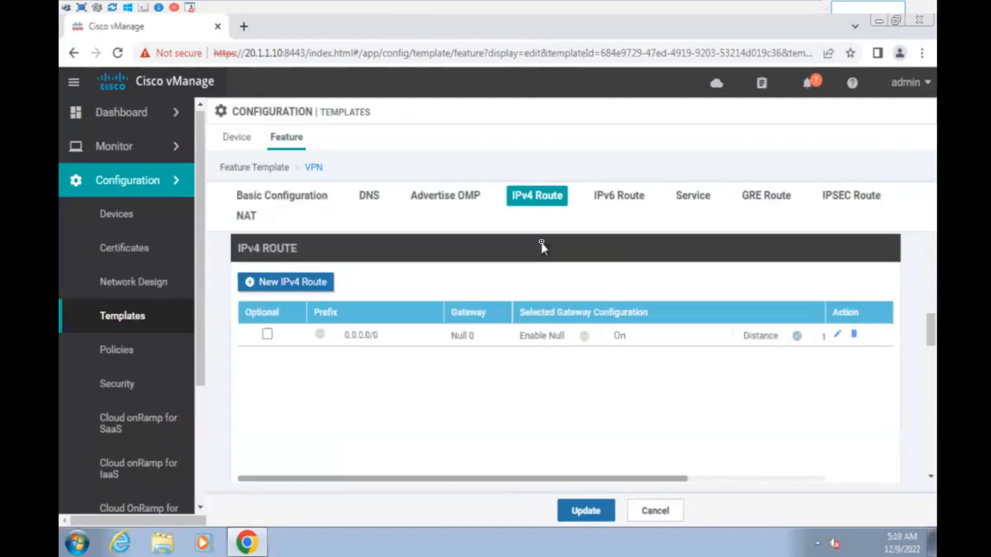
left_click_drag(341, 340, 569, 346)
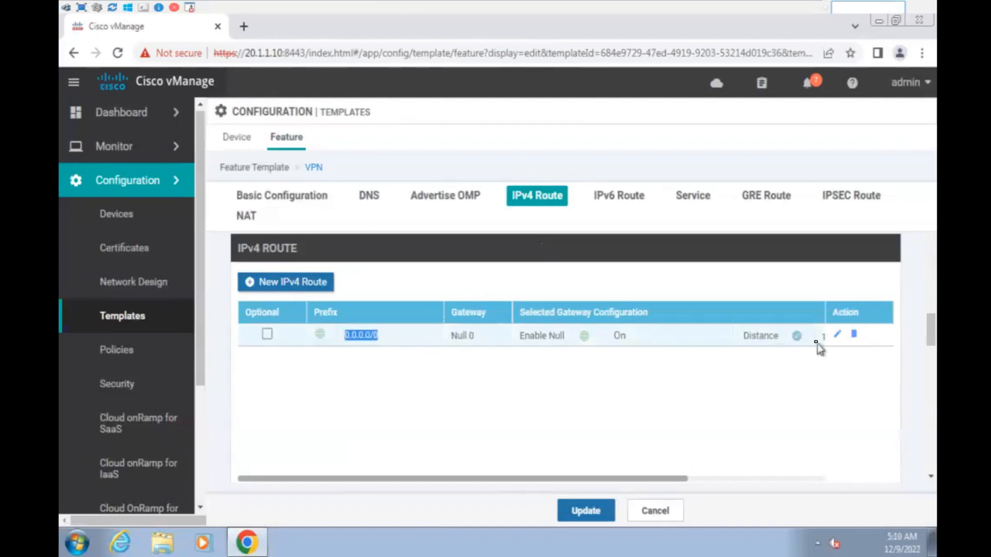
left_click(773, 401)
left_click(855, 336)
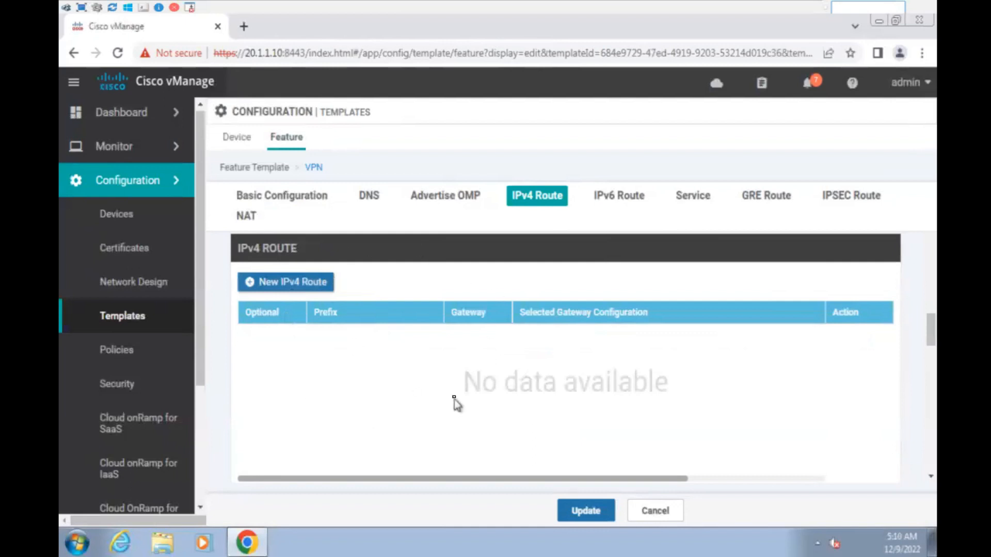
- Add the 0.0.0.0/0 route to Null 0 with Enable Null0 set to Global On
left_click(302, 284)
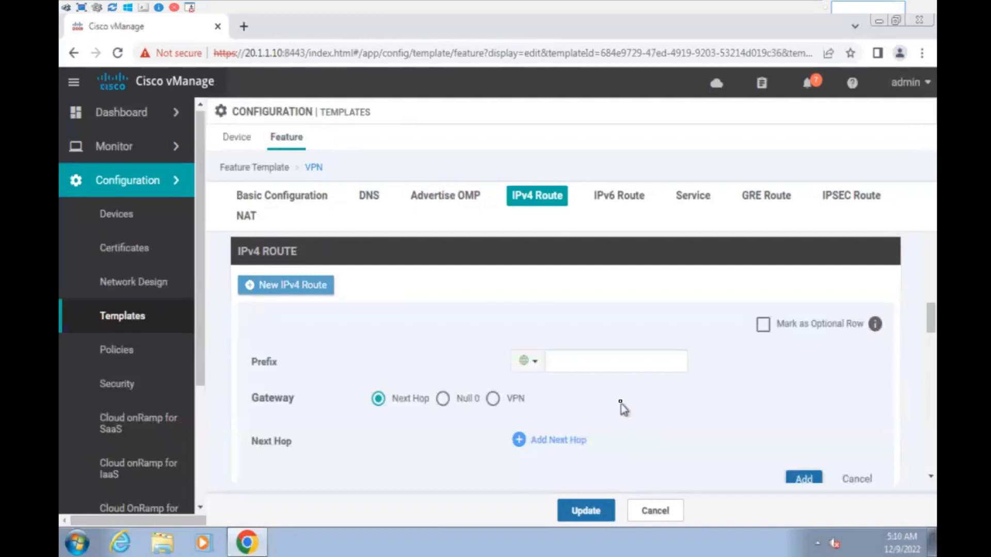
left_click(596, 361)
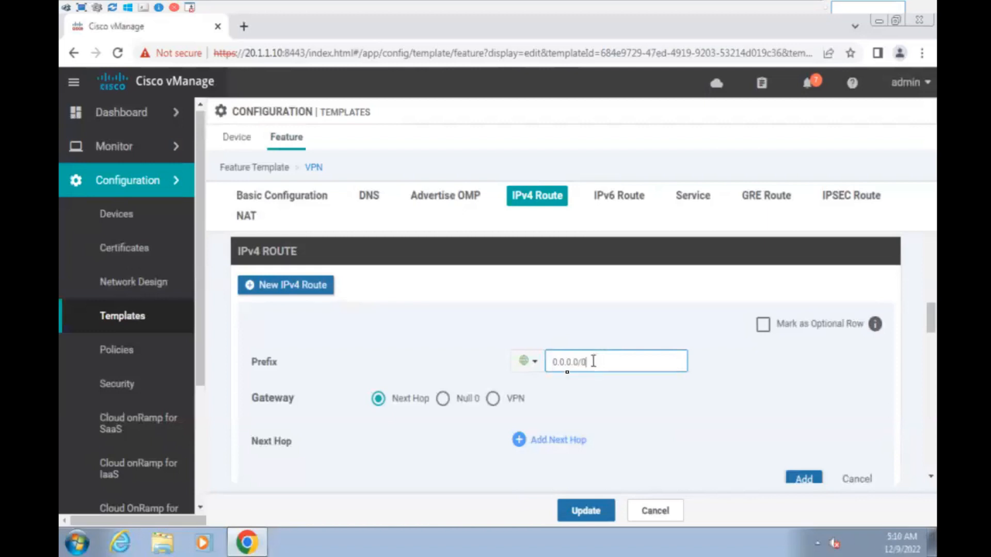
left_click(443, 400)
left_click(528, 440)
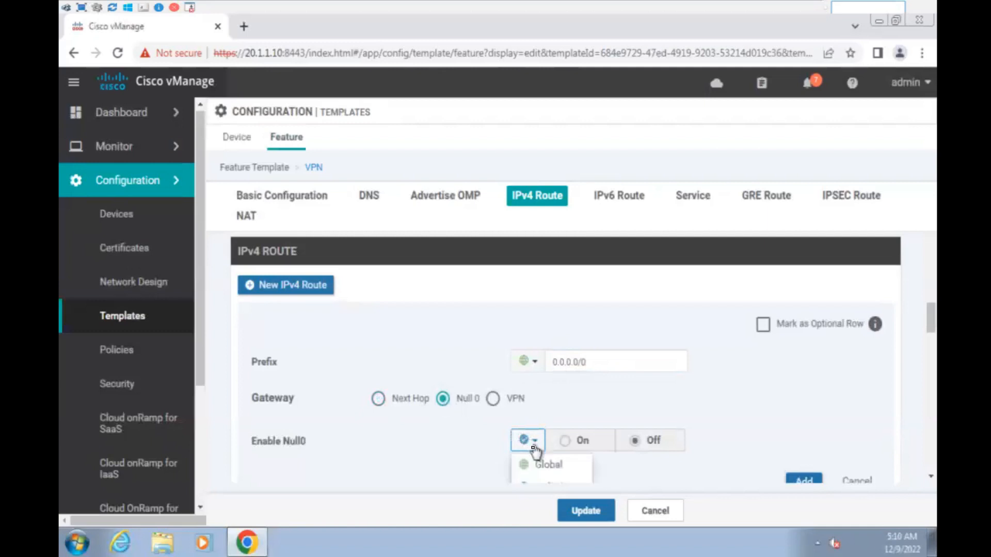
left_click(535, 467)
left_click(564, 442)
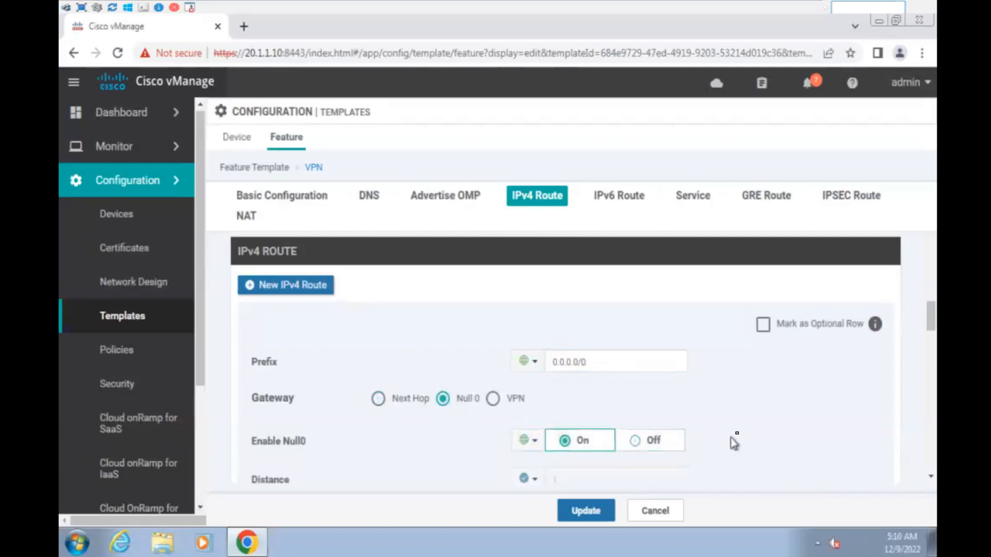
scroll(764, 418, "down", 2)
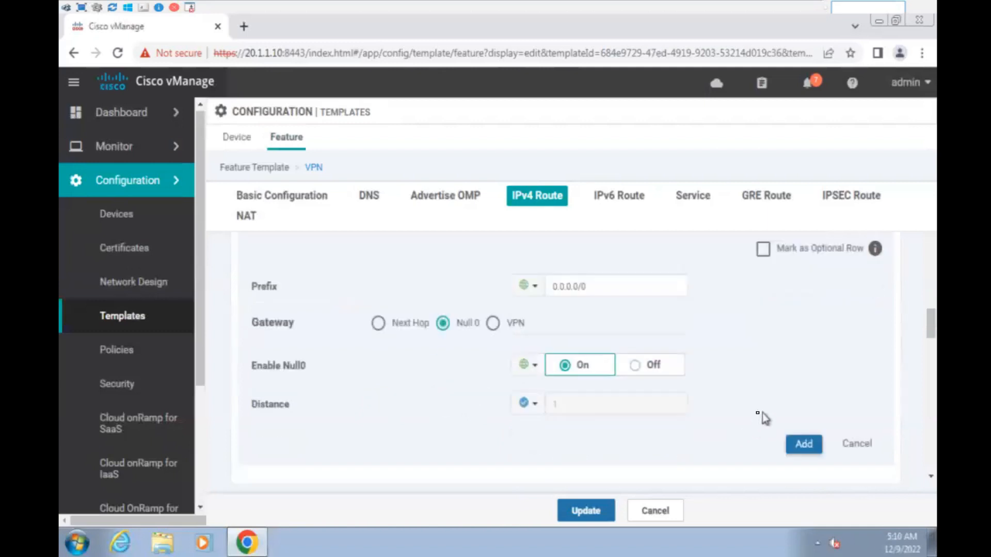
left_click(805, 445)
- Save the updated VPN10_MPLS_WAN_EDGE_Site_150 template
scroll(534, 372, "up", 15)
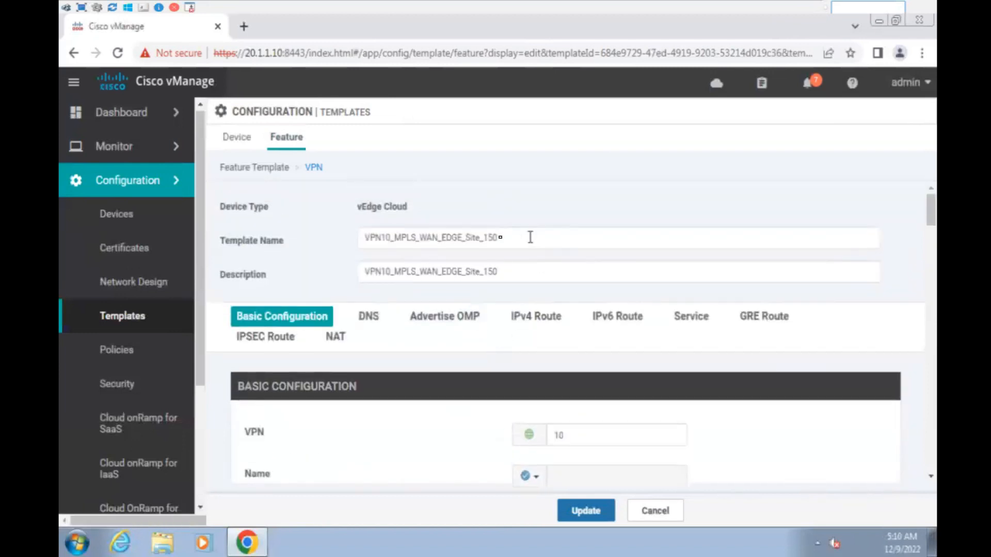
left_click_drag(530, 237, 312, 247)
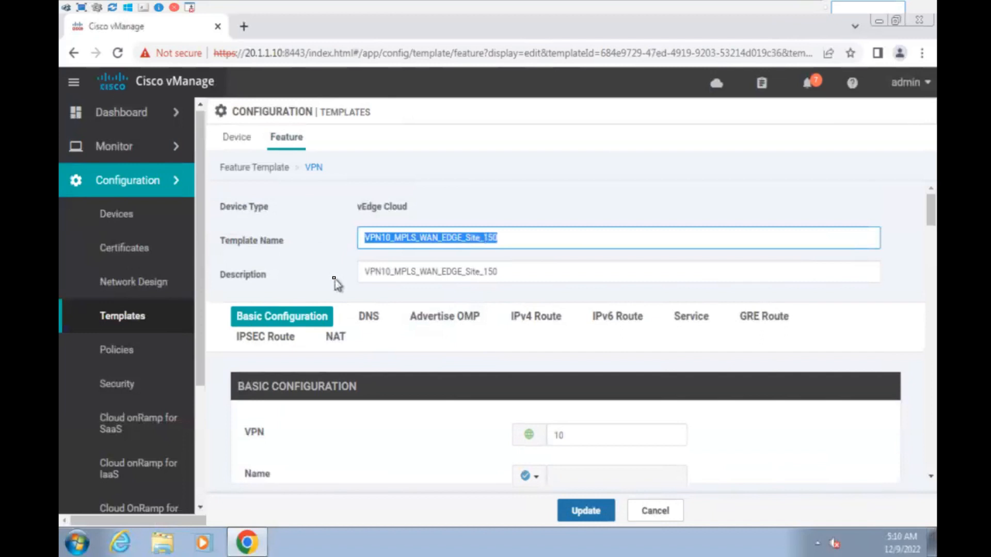
left_click(589, 516)
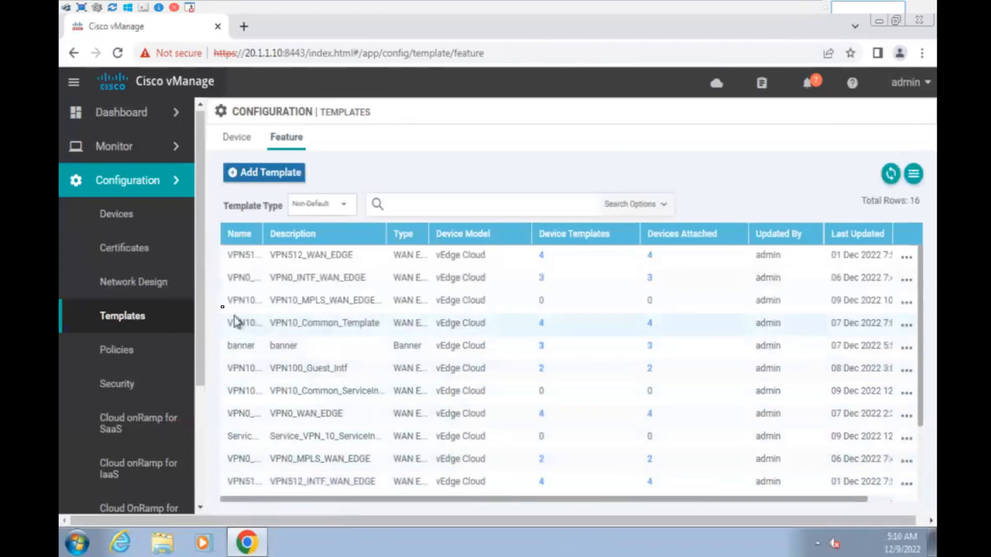
- Edit vEdge150_INET_MPLS so its Service VPN uses VPN10_MPLS_WAN_EDGE_Site_150, then update it
left_click(245, 146)
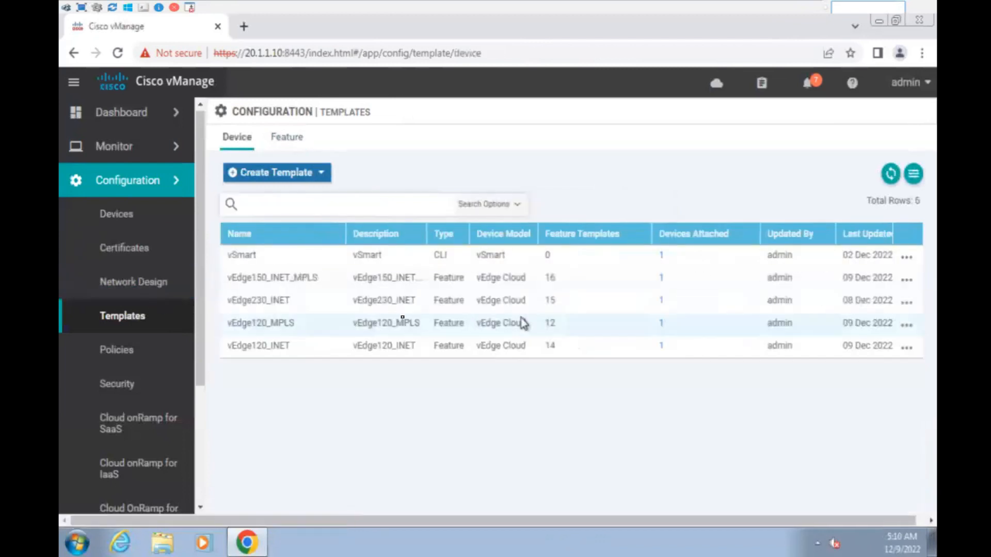
left_click(907, 281)
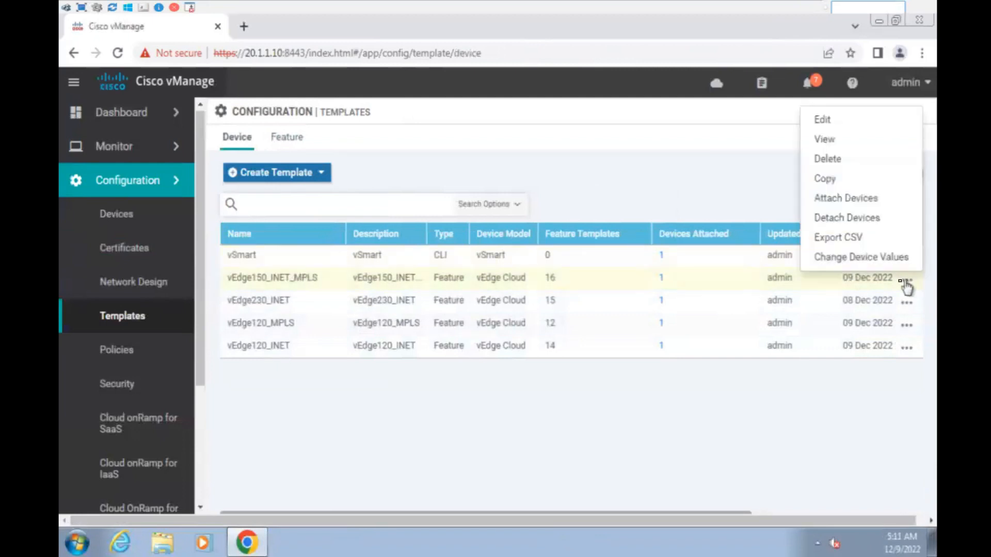
left_click(822, 120)
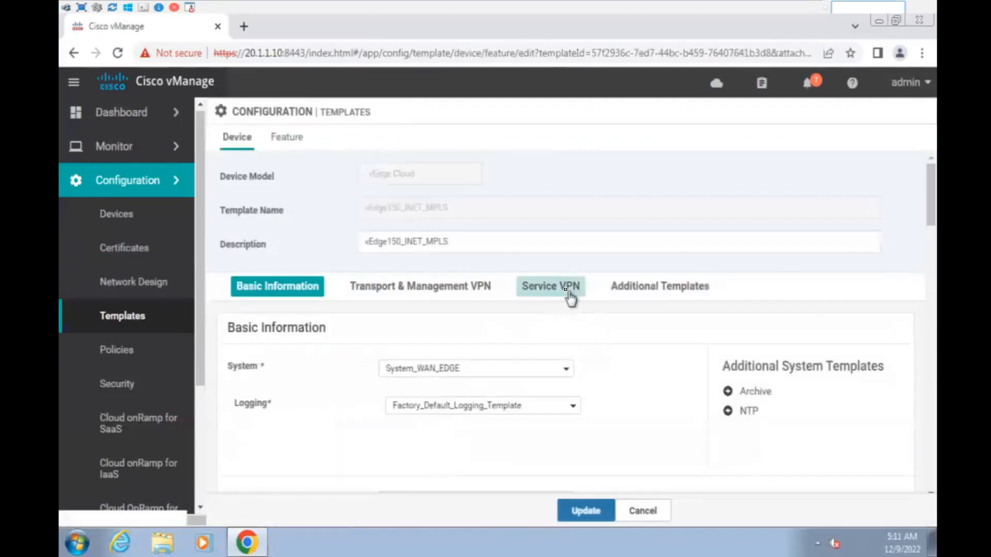
left_click(564, 290)
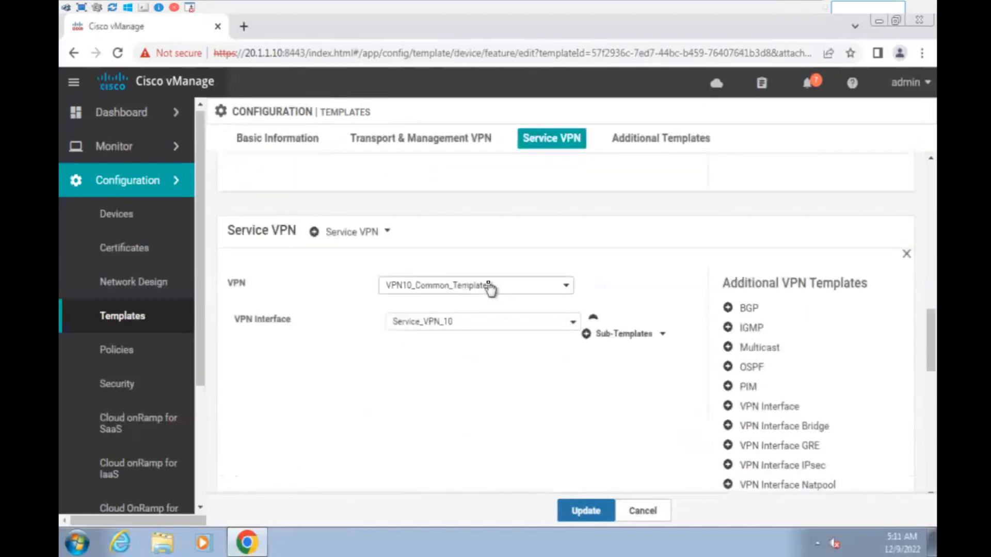
left_click(491, 286)
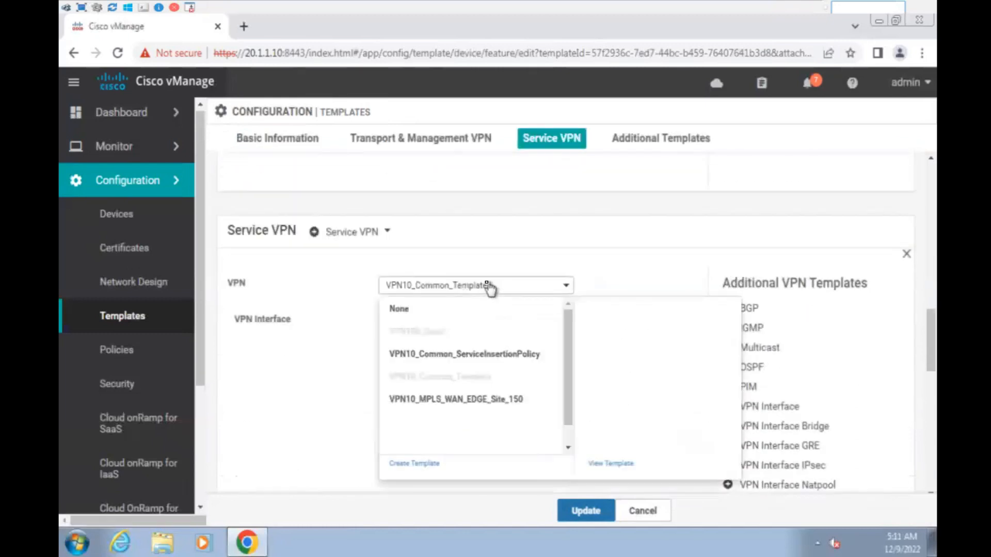
left_click(475, 399)
left_click(586, 511)
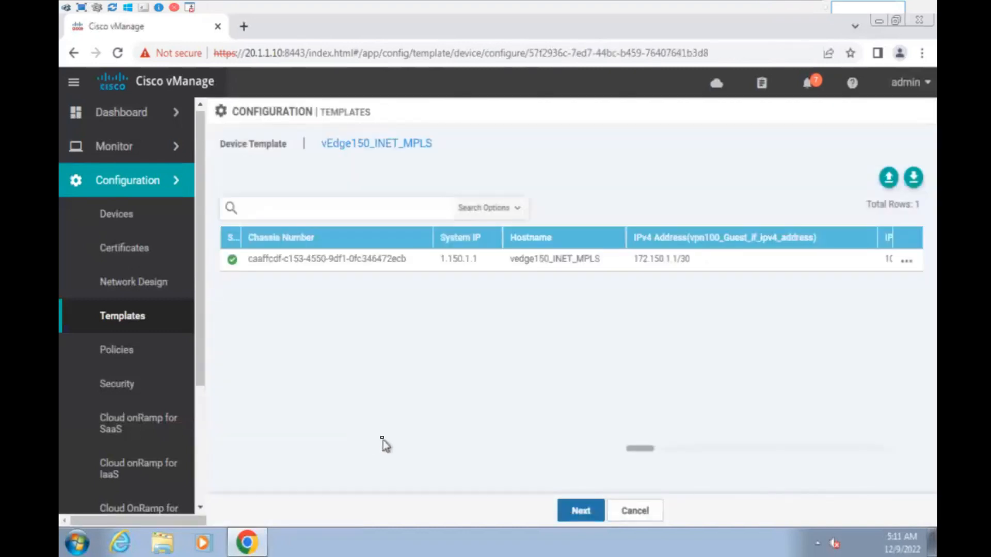
- Preview the vedge150 device configuration and show its config differences
left_click(580, 511)
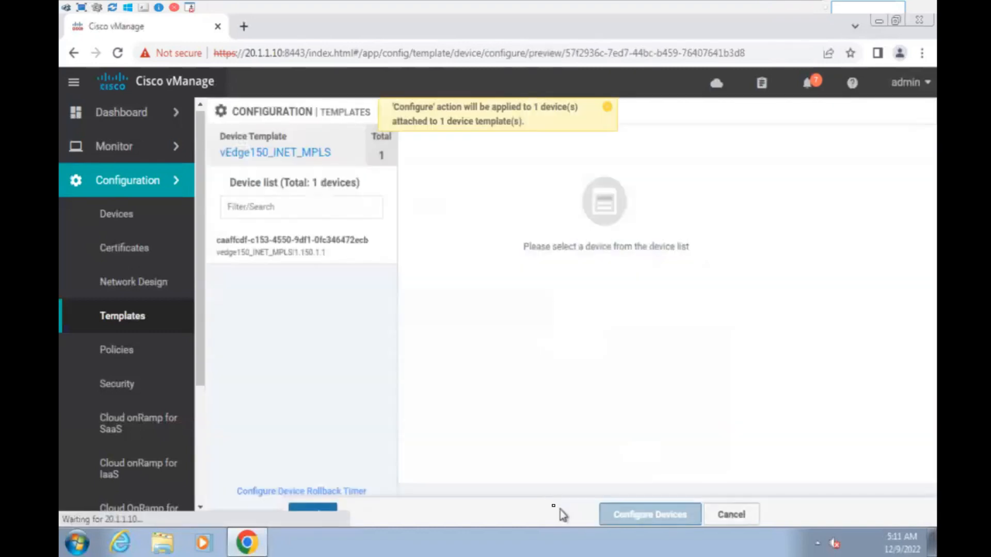
left_click(331, 249)
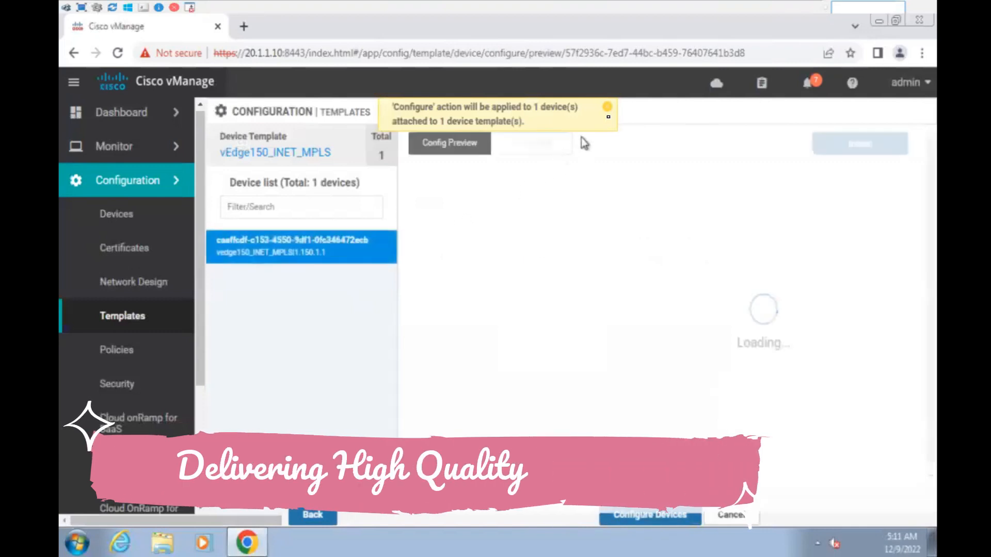
left_click(607, 107)
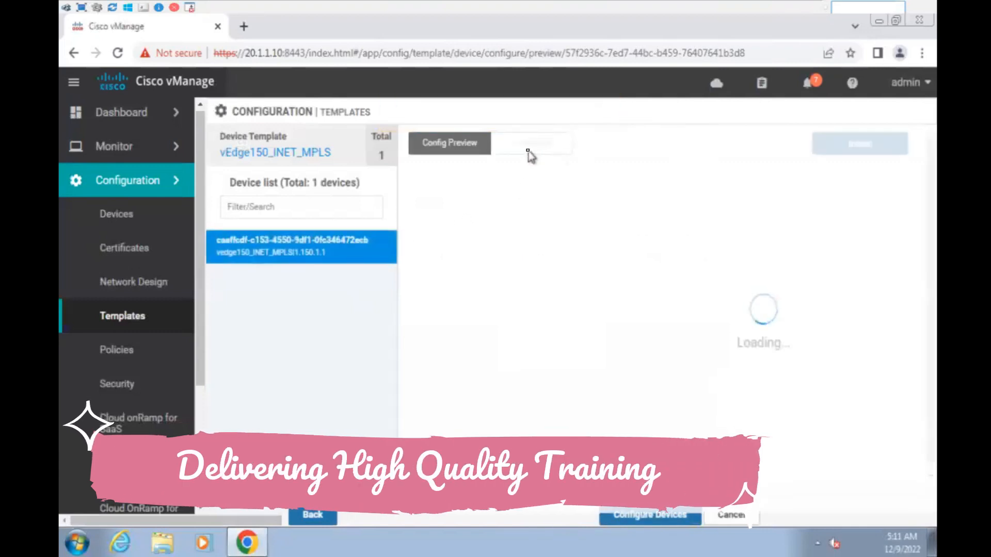
left_click(528, 145)
- Review the new ip route 0.0.0.0/0 null0 in the vpn 10 block, then push to the device
scroll(647, 366, "down", 8)
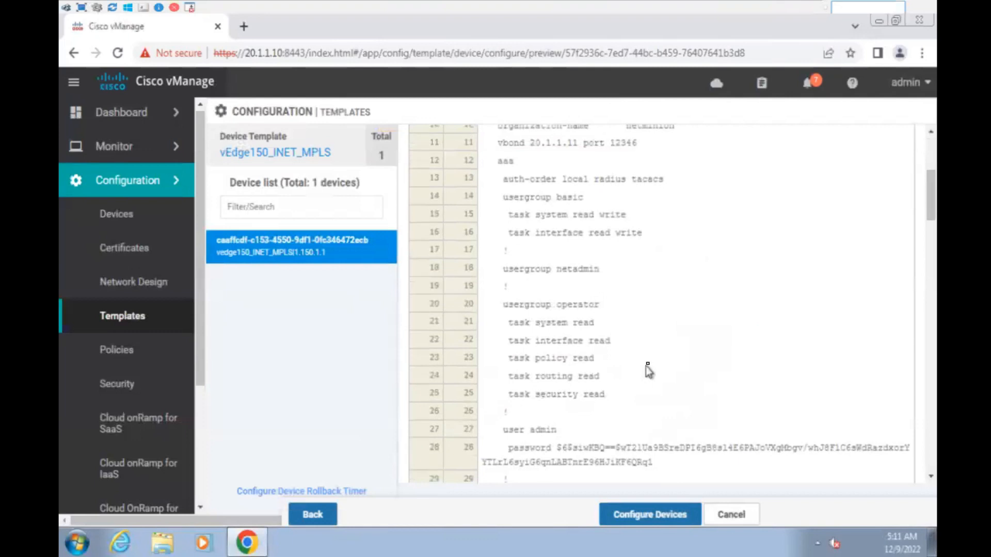
scroll(650, 364, "down", 20)
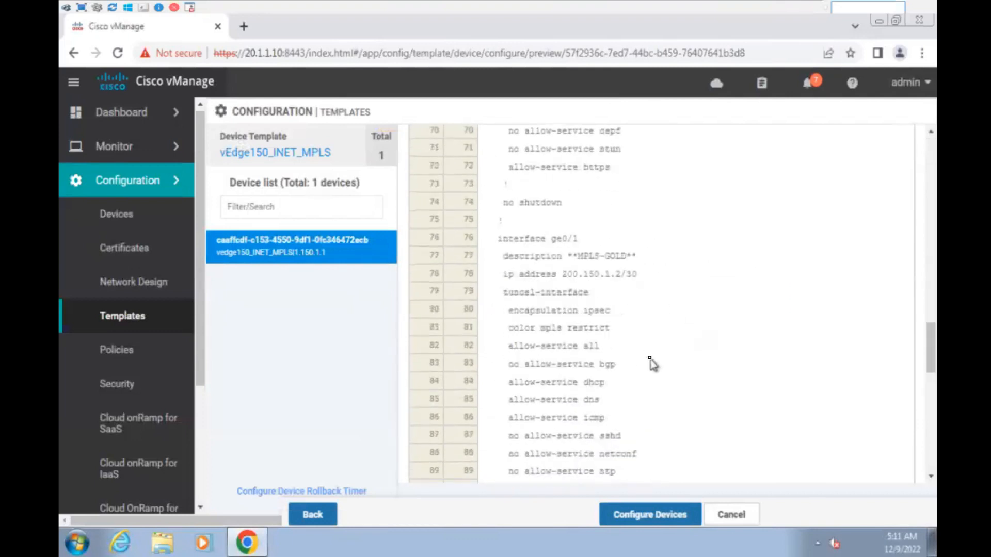
left_click_drag(496, 267, 624, 266)
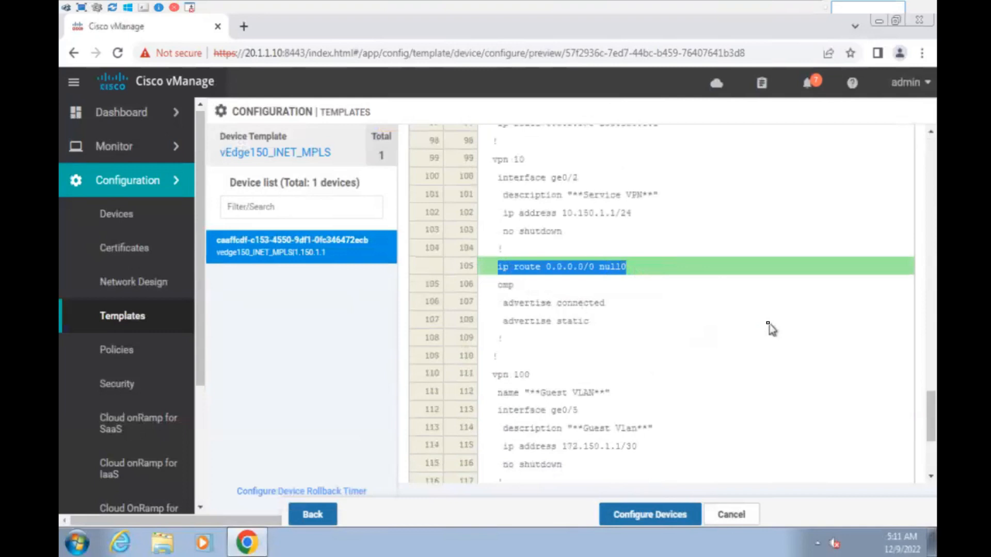
left_click(700, 305)
left_click_drag(646, 267, 498, 159)
left_click(577, 196)
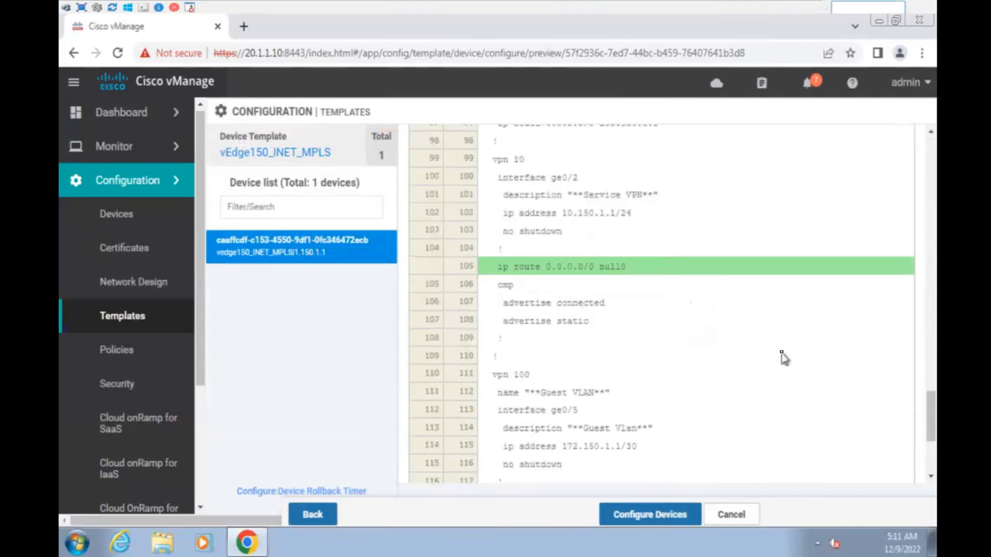
scroll(784, 361, "down", 5)
left_click(687, 517)
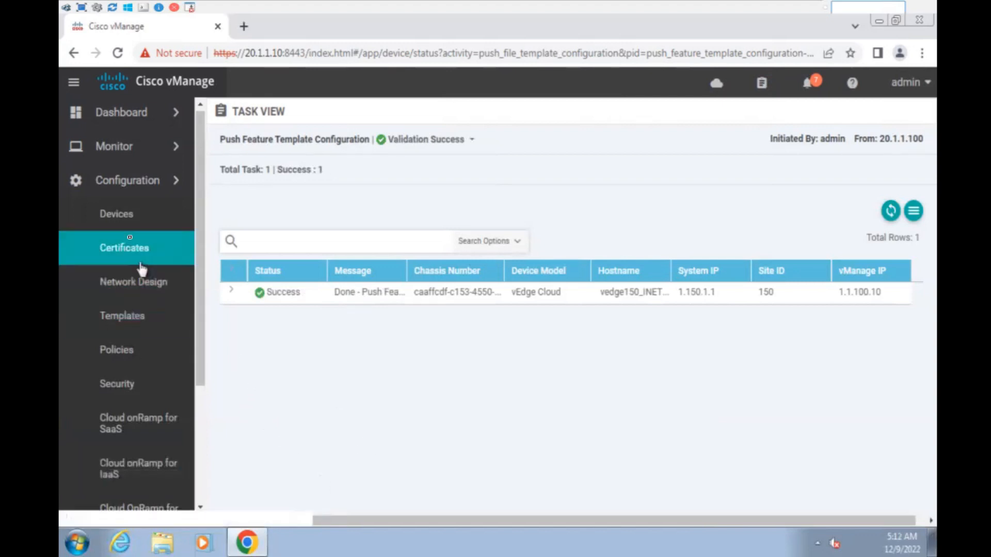
- After the vedge150 push shows Success, expand the Monitor section in the sidebar
left_click(146, 150)
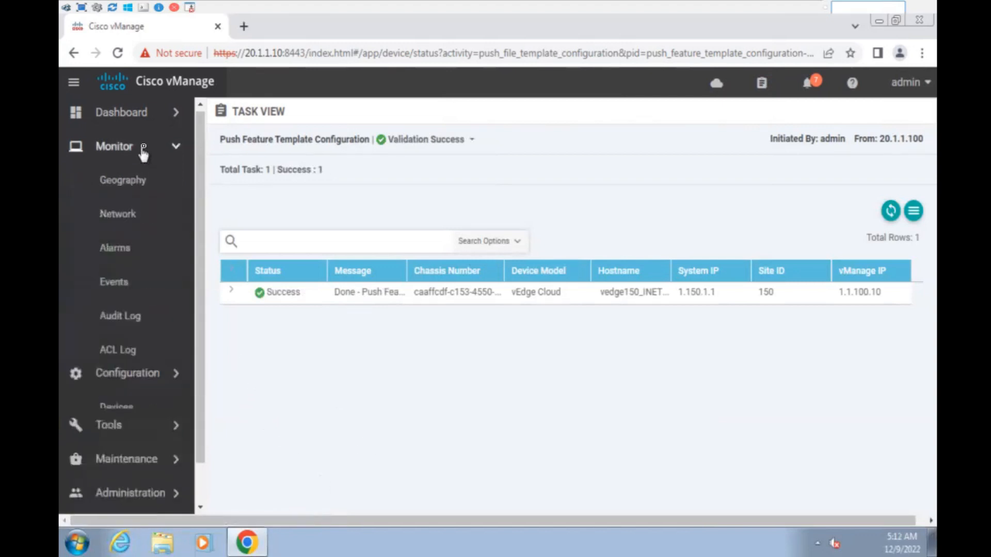
- Open the troubleshooting tools for vedge230_INET_MPLS in full screen and launch Trace Route
left_click(122, 214)
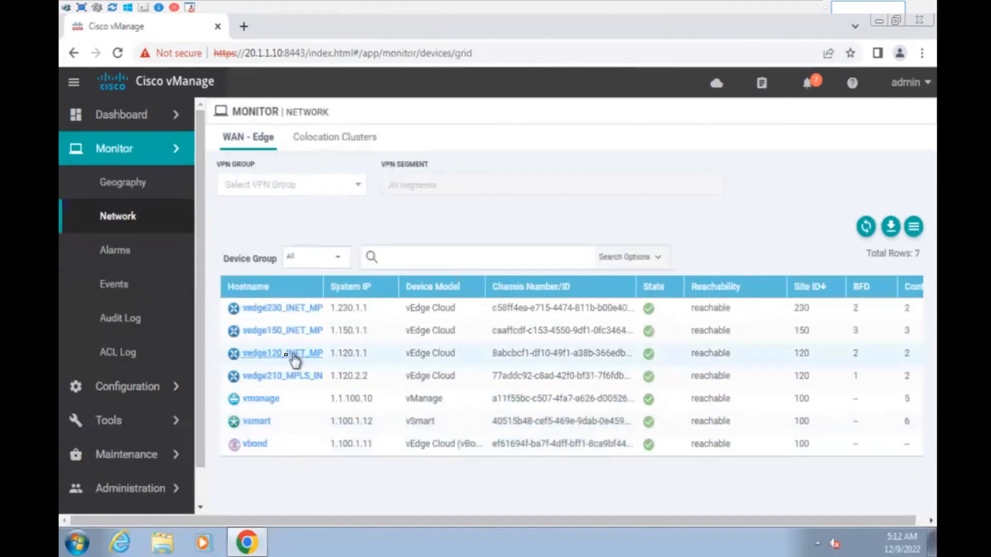
left_click(283, 310)
scroll(271, 372, "down", 5)
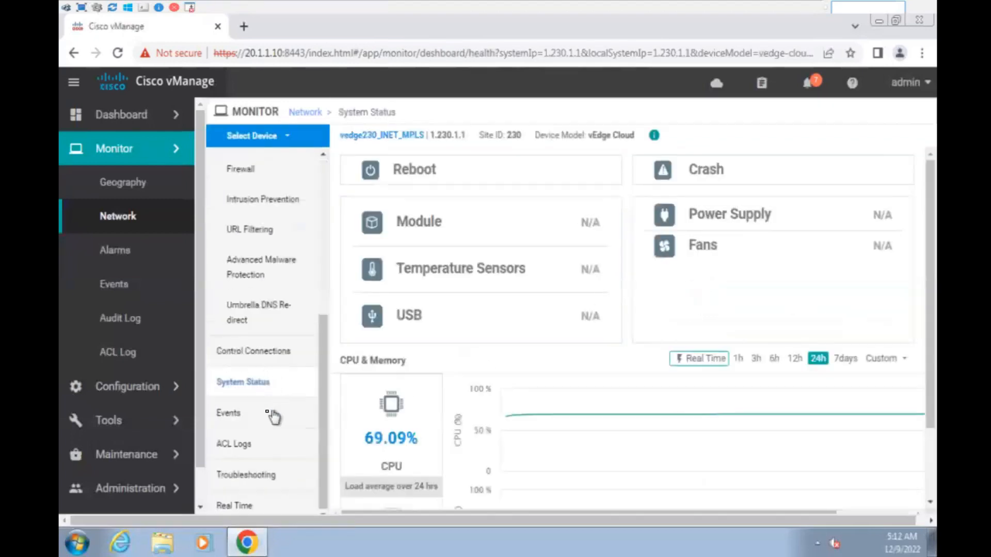
left_click(251, 478)
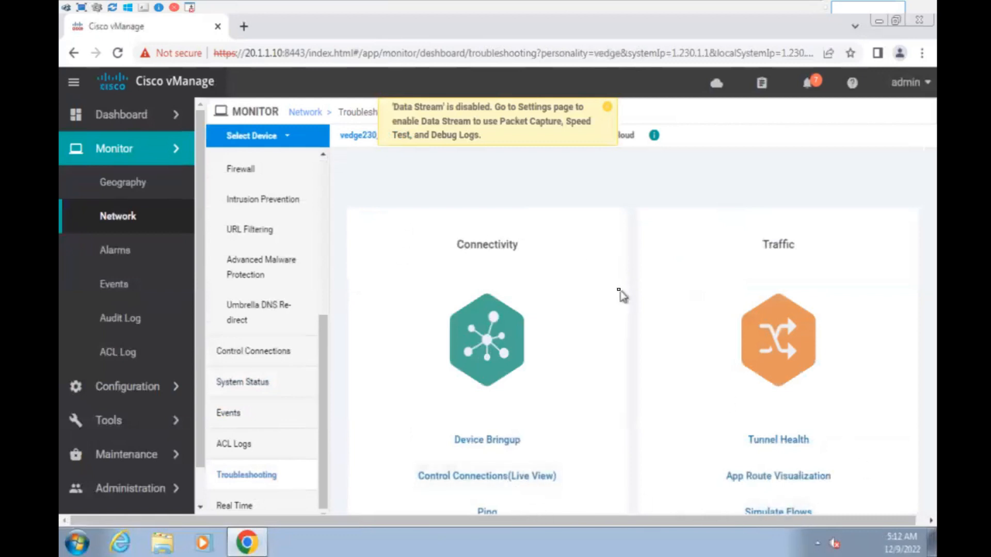
key("F11")
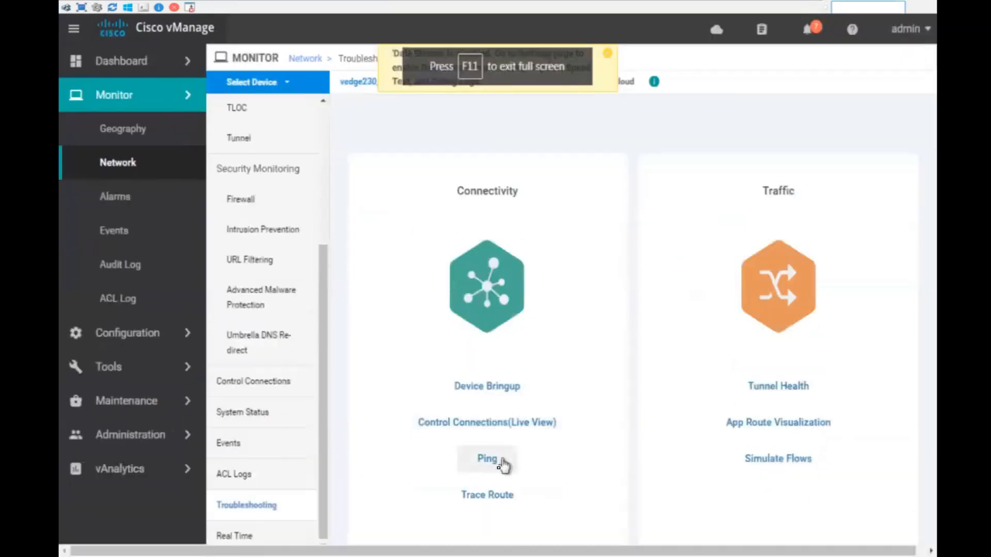
left_click(496, 496)
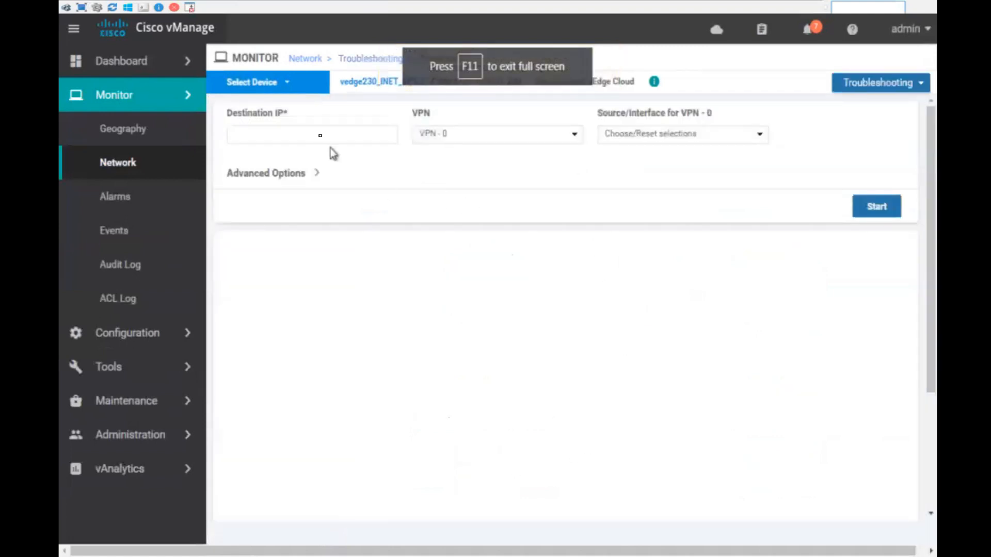
- Run a traceroute to 10.120.1.1 in VPN 10 from source interface ge0/2
left_click(303, 133)
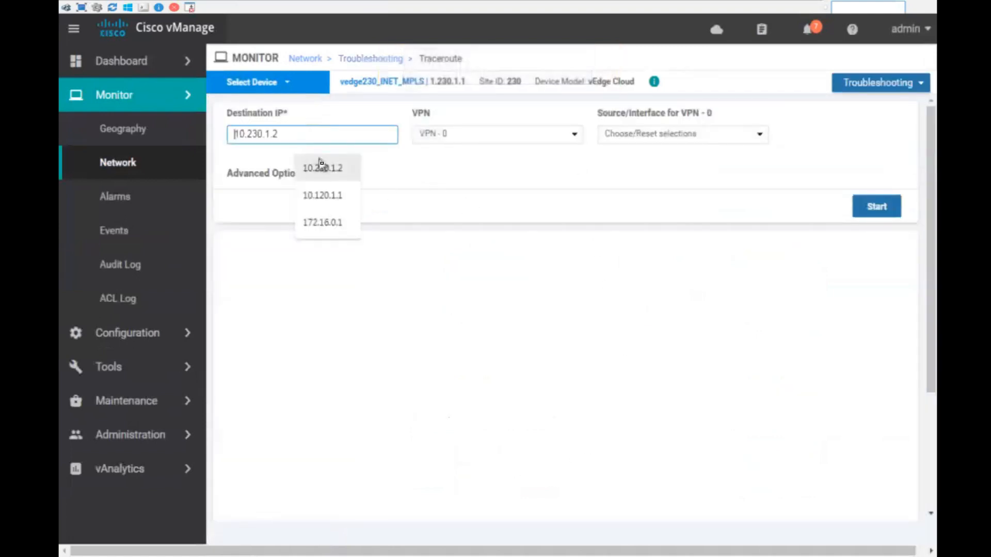
left_click(335, 199)
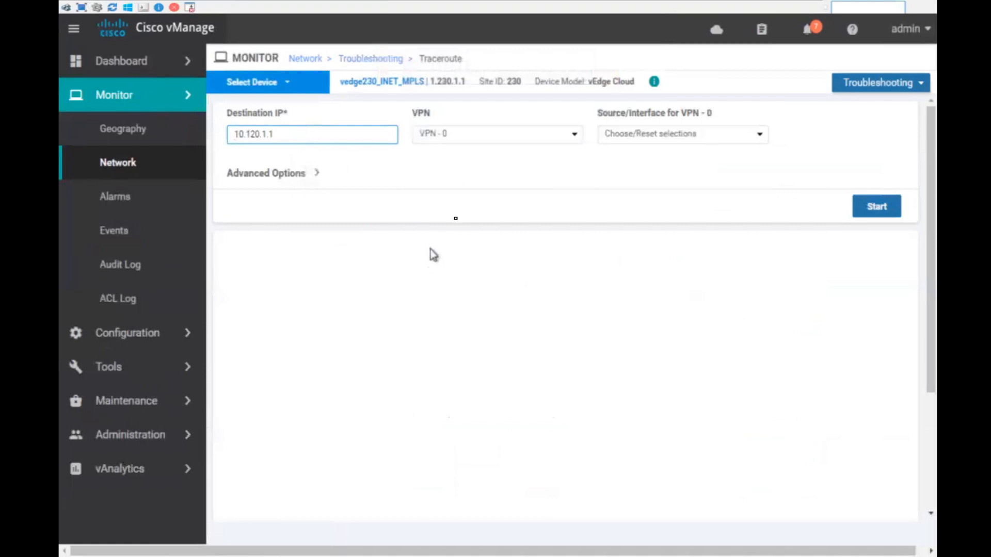
left_click(470, 139)
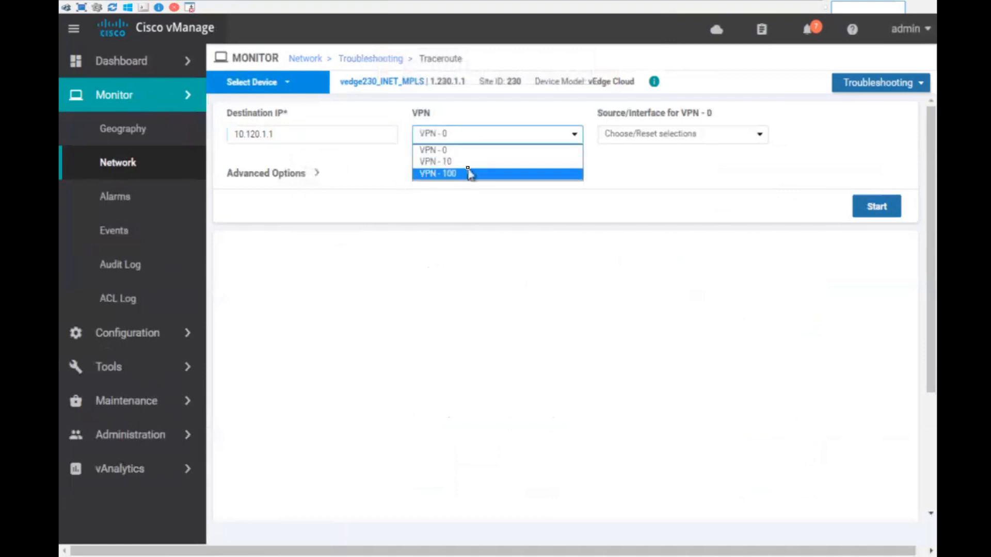
left_click(470, 163)
left_click(666, 137)
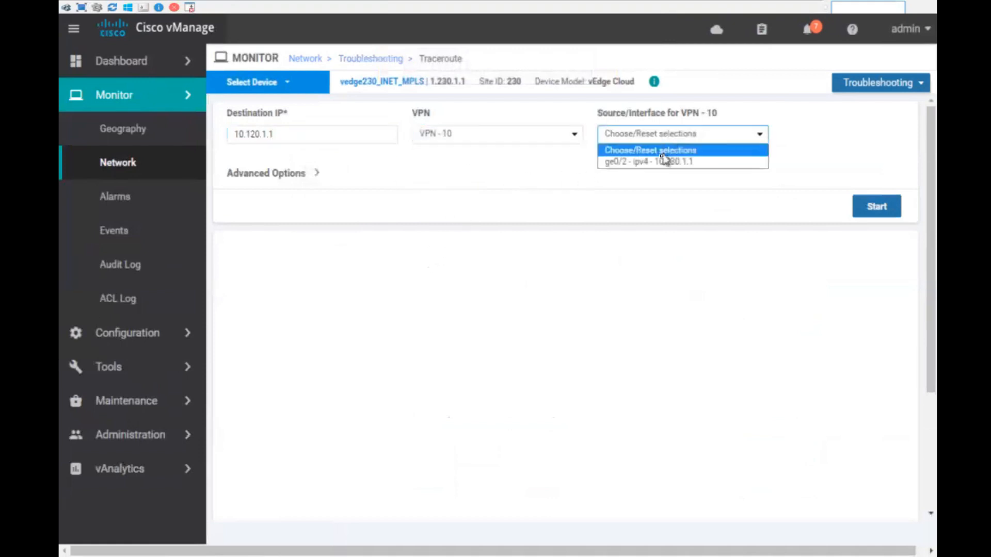
left_click(661, 161)
left_click(885, 209)
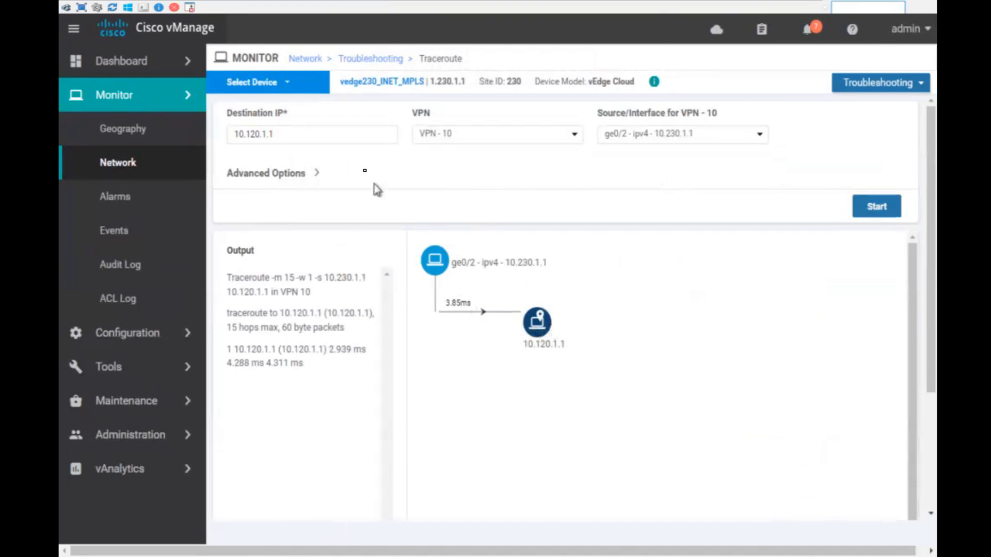
- Glance at the device list, then return to the troubleshooting overview
left_click(287, 82)
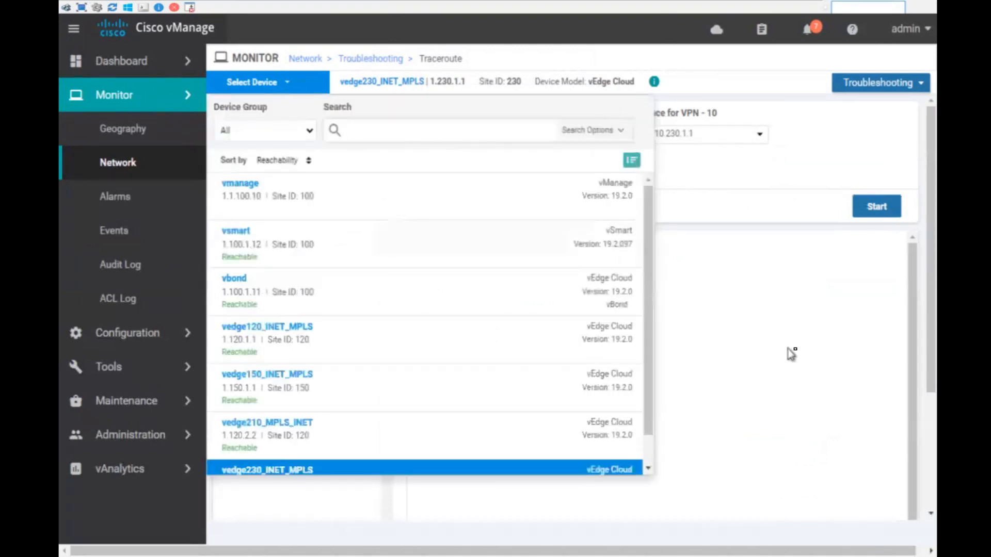
left_click(810, 362)
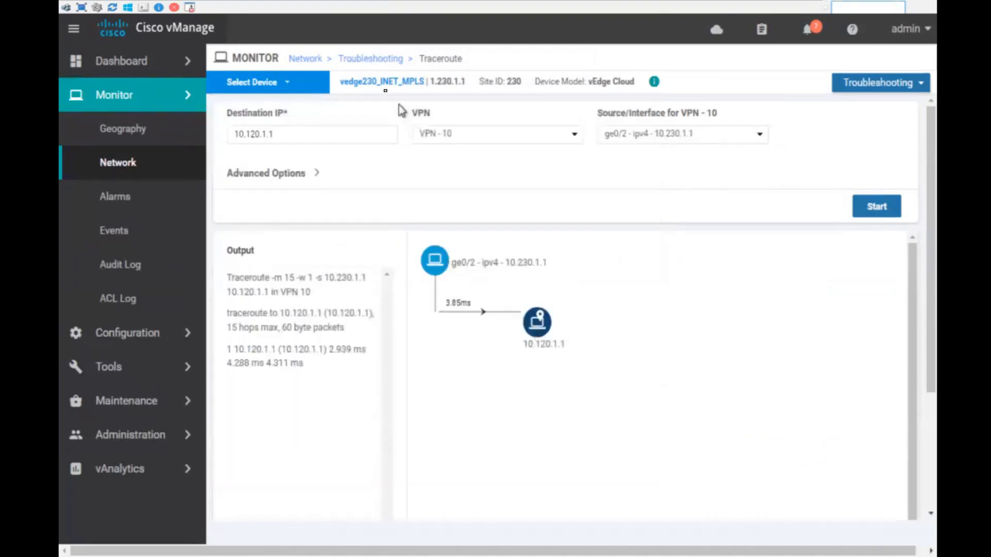
left_click(355, 61)
- Simulate flows in VPN 10 from ge0/2 to destination 172.16.1.1
left_click(777, 459)
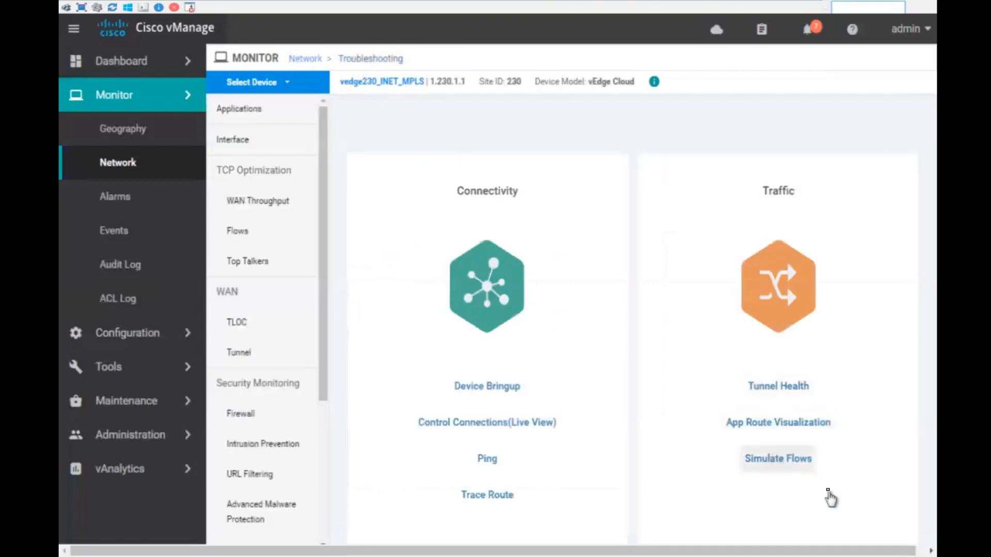
left_click(348, 135)
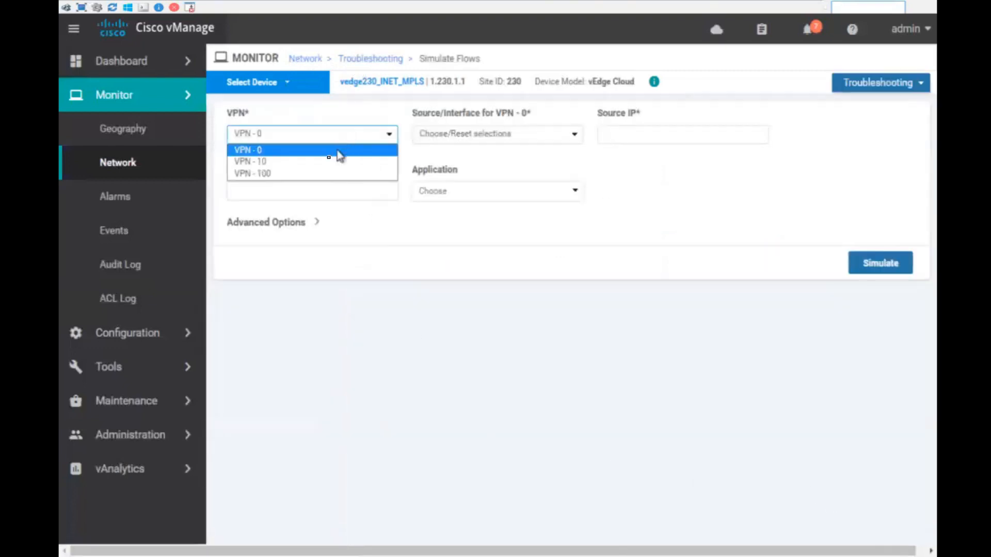
left_click(328, 161)
left_click(493, 139)
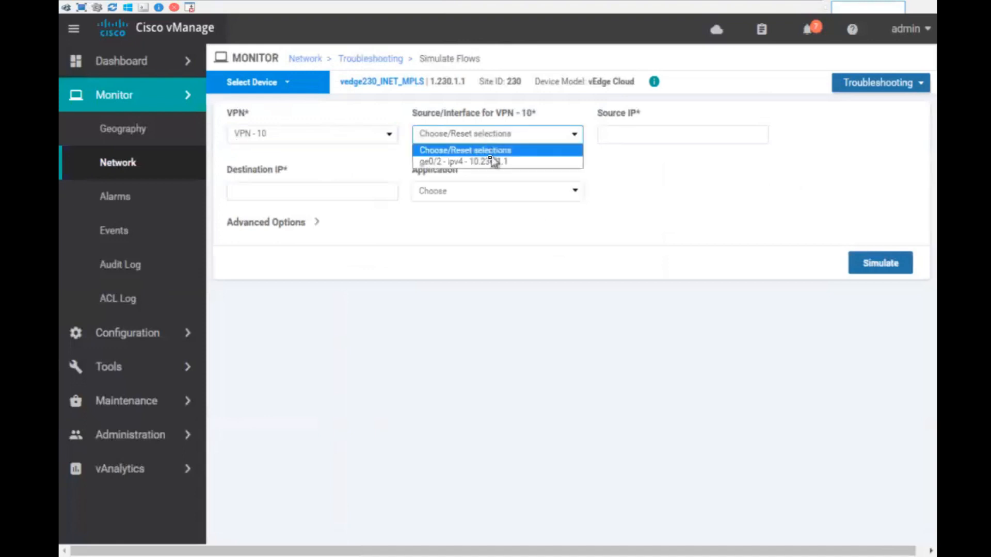
left_click(494, 163)
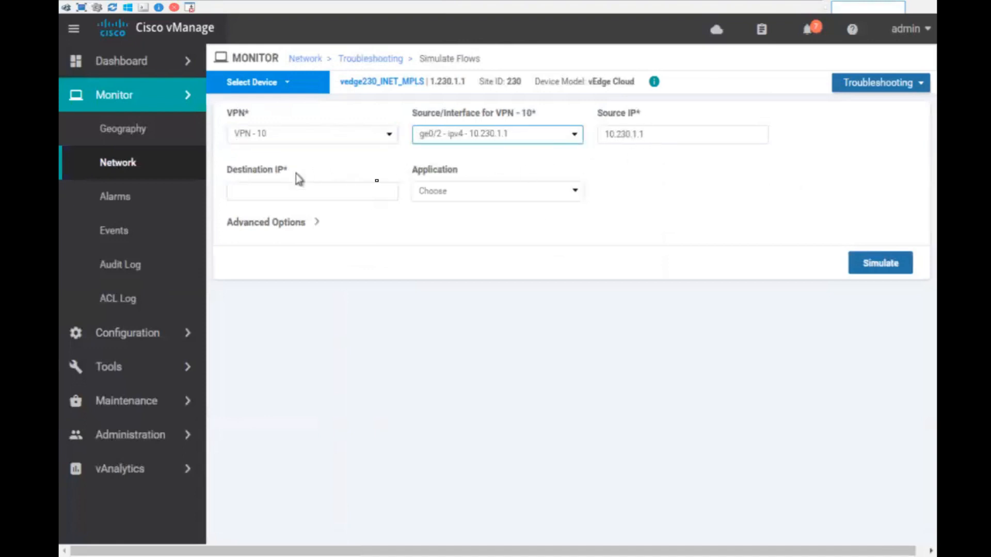
left_click(314, 190)
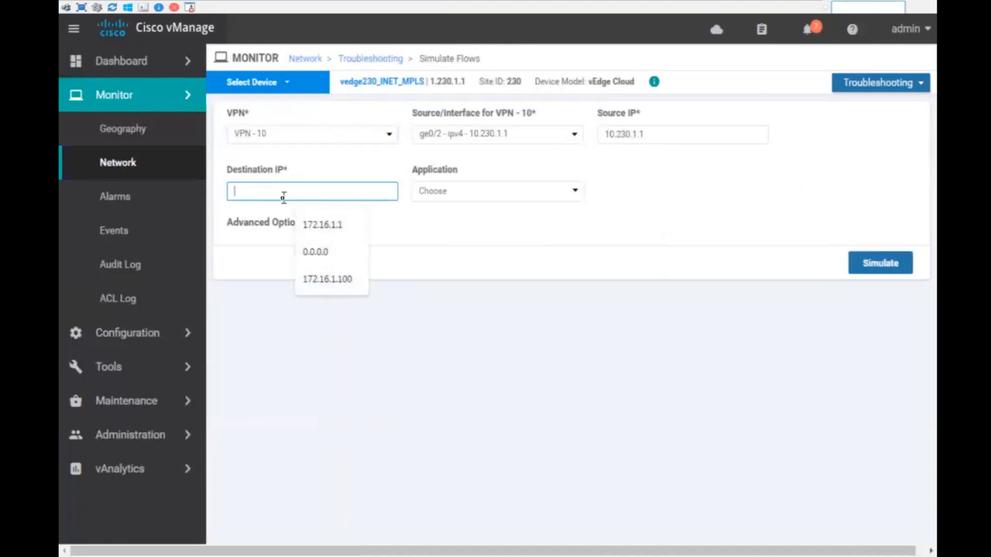
left_click(320, 225)
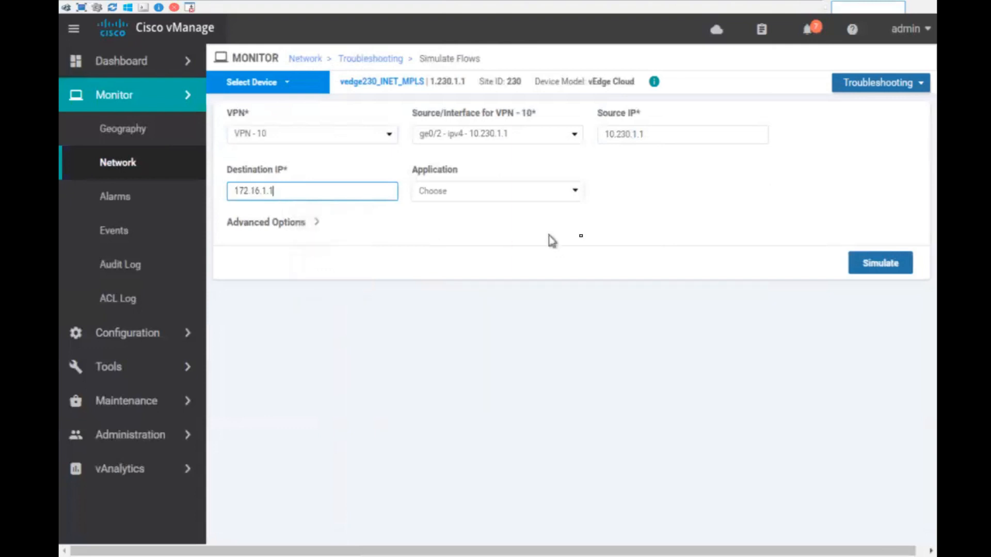
left_click(878, 264)
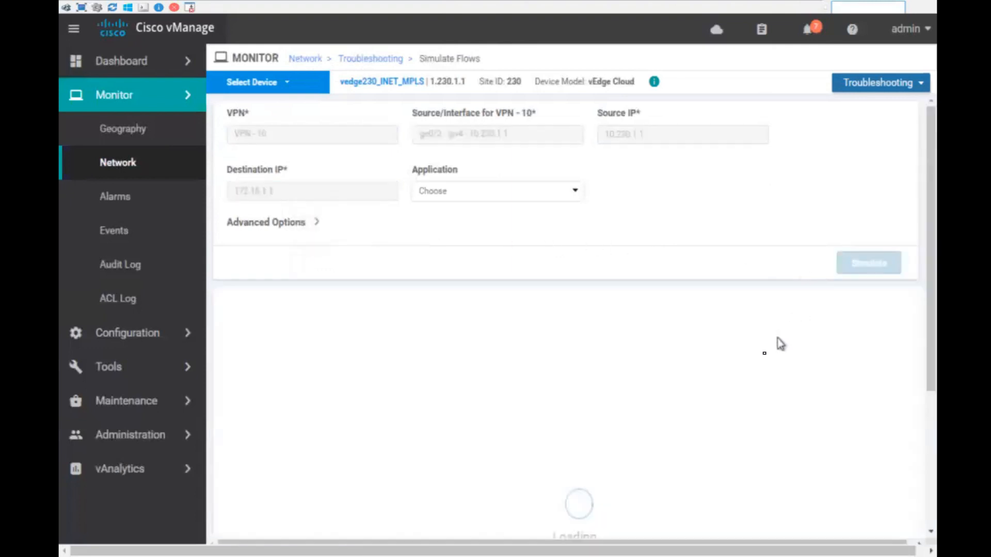
- Point out the router address 1.230.1.1 and the remote system IP in the result
scroll(645, 341, "up", 2)
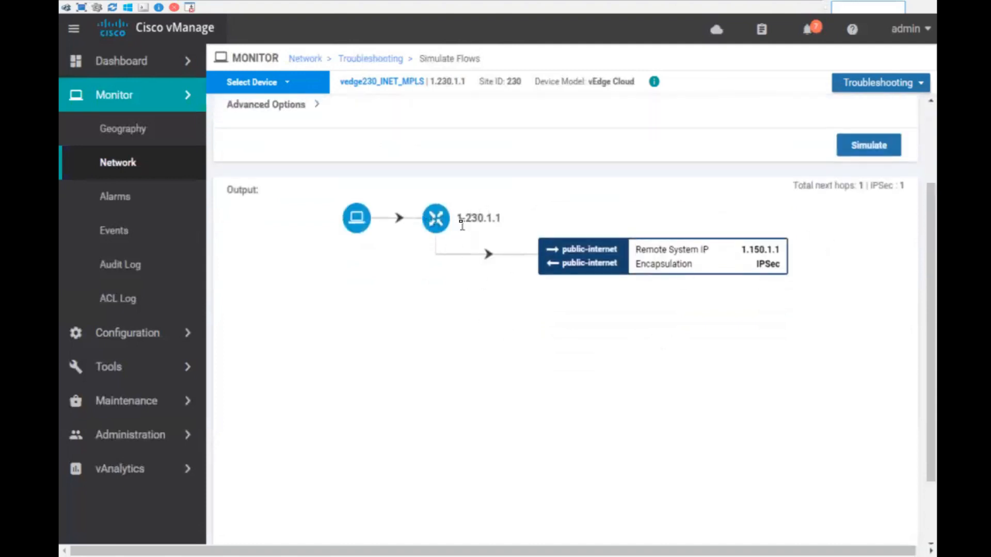
left_click_drag(464, 218, 517, 221)
left_click(557, 352)
left_click_drag(732, 260, 792, 265)
left_click(697, 383)
scroll(671, 385, "up", 2)
scroll(669, 385, "up", 1)
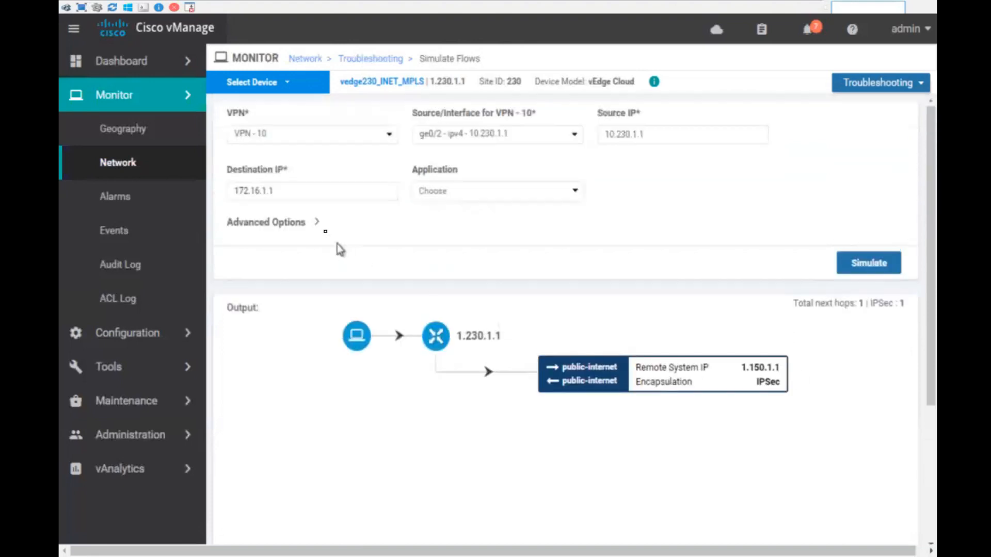
- Change the destination to 10.120.1.1 and rerun the simulation
left_click(291, 192)
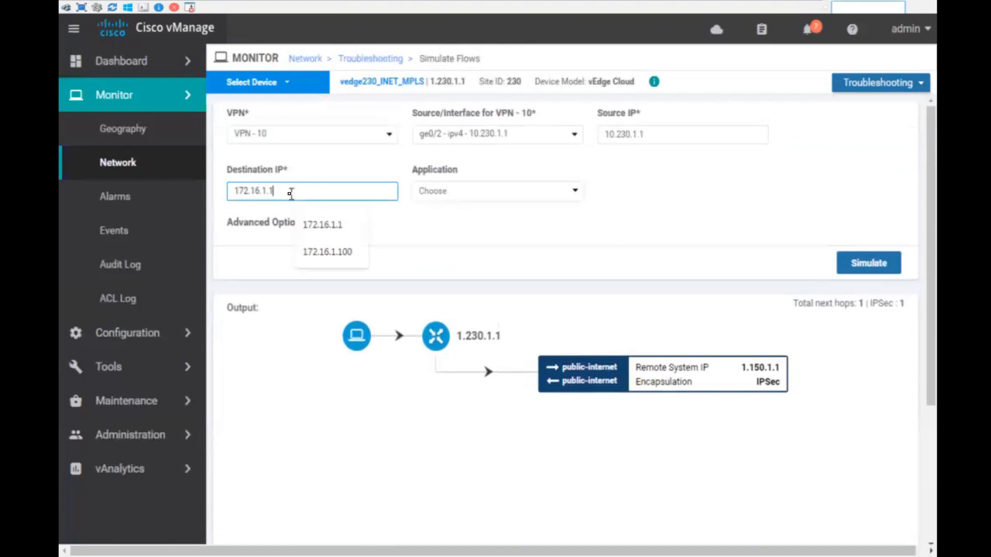
key("BackSpace")
key("BackSpace")
key("BackSpace")
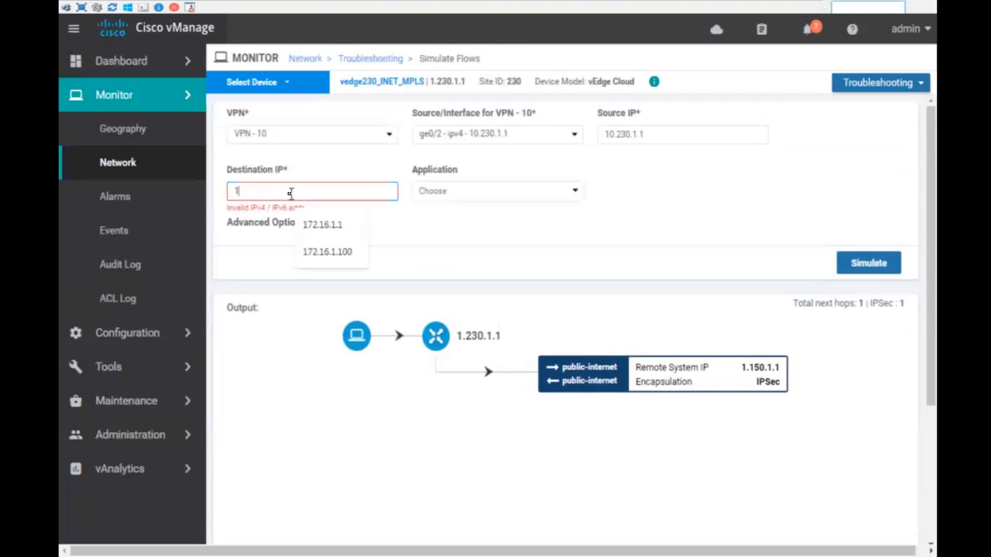
key("BackSpace")
type("10.12")
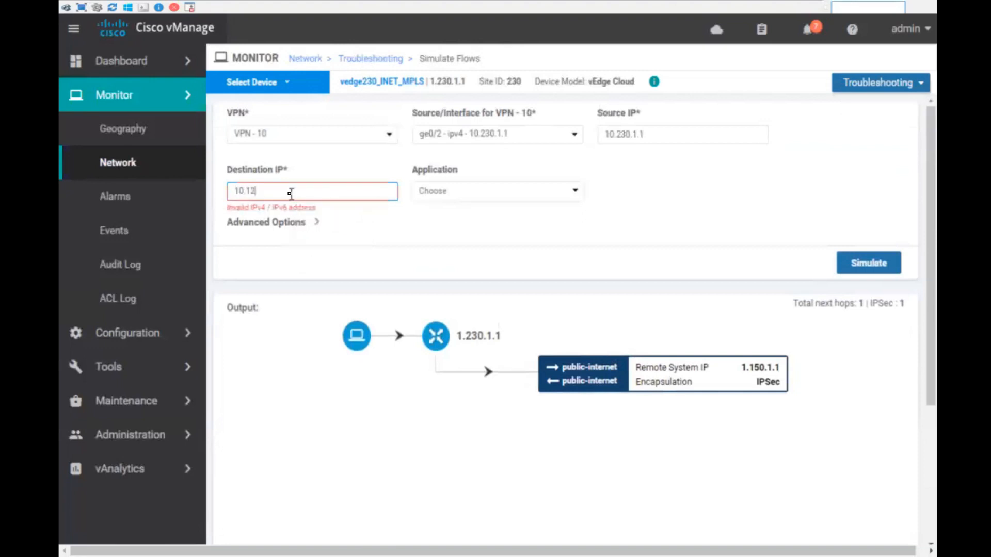
type("0.1.1.")
key("BackSpace")
left_click(887, 266)
- Highlight remote system IP 1.120.1.1 and the public-internet IPSec encapsulation details
scroll(764, 377, "down", 2)
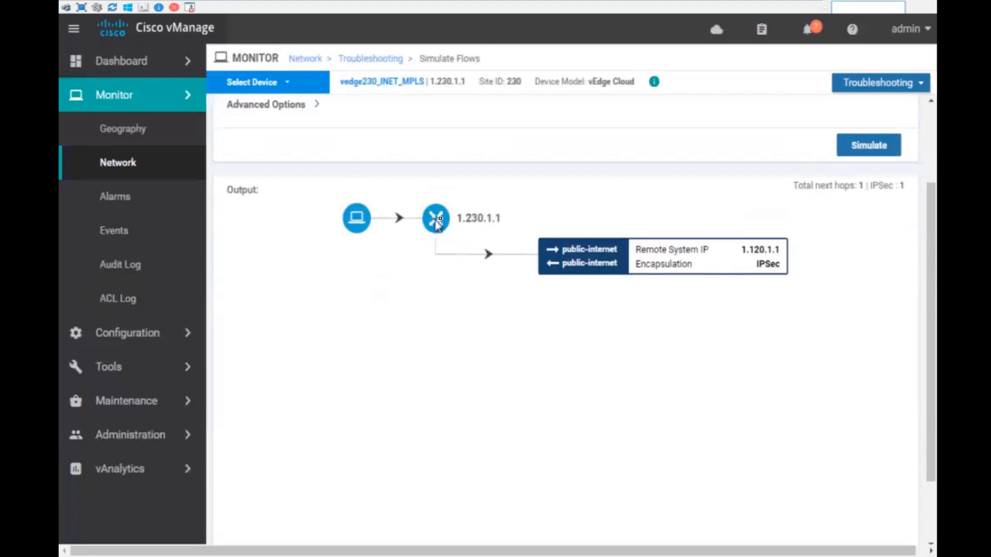
left_click_drag(745, 248, 827, 275)
left_click(837, 289)
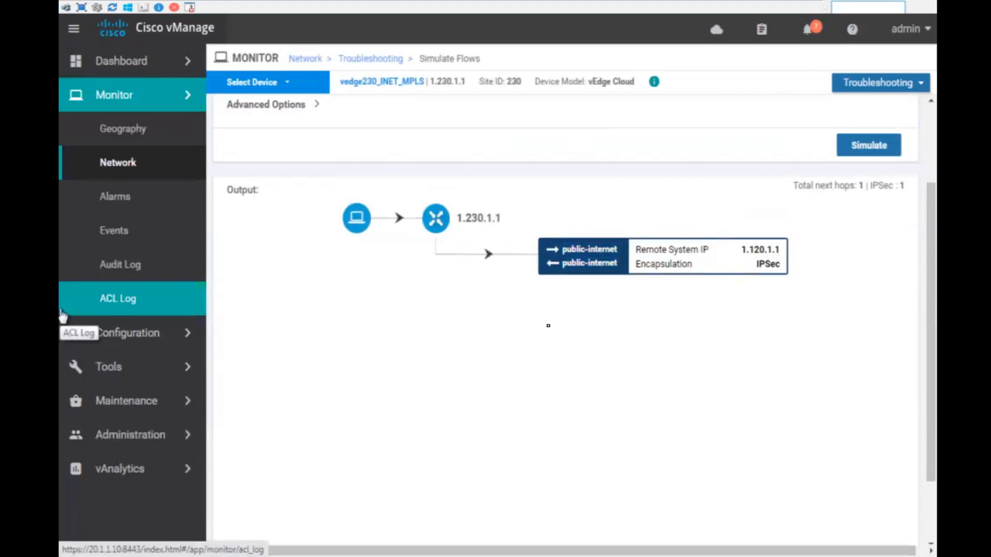
scroll(549, 327, "up", 3)
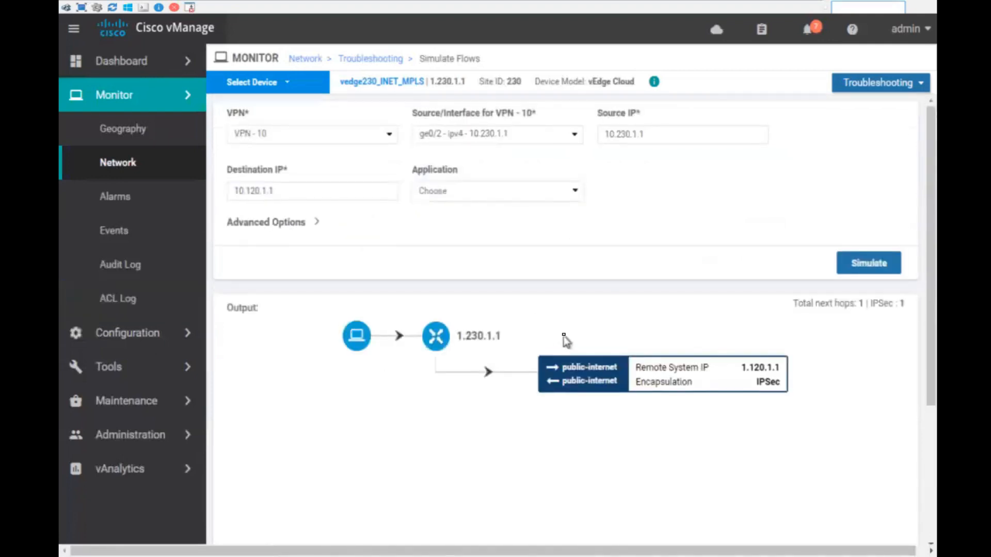
left_click_drag(634, 367, 812, 400)
left_click(807, 416)
- Go to Configuration > Policies and start a new centralized policy with site lists
left_click(141, 376)
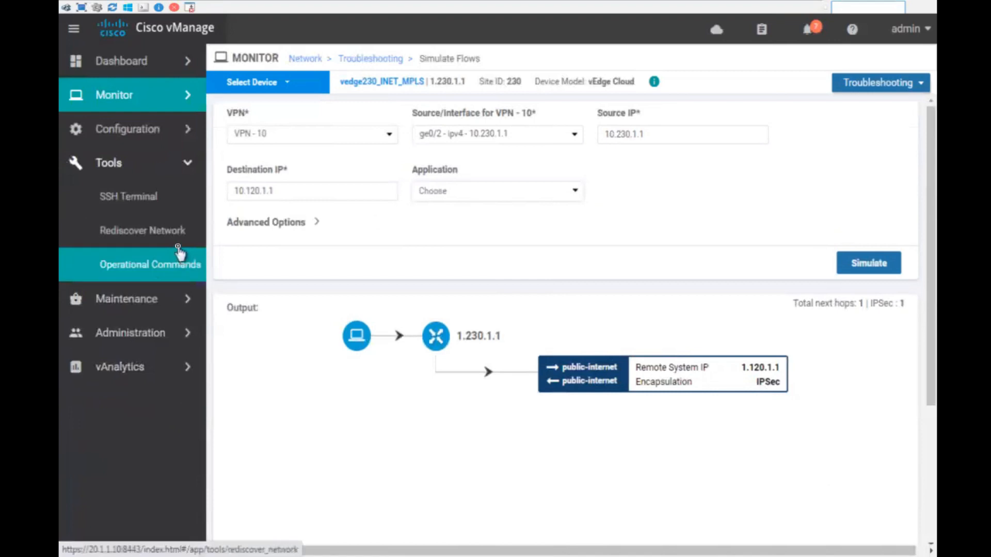
left_click(128, 164)
left_click(132, 135)
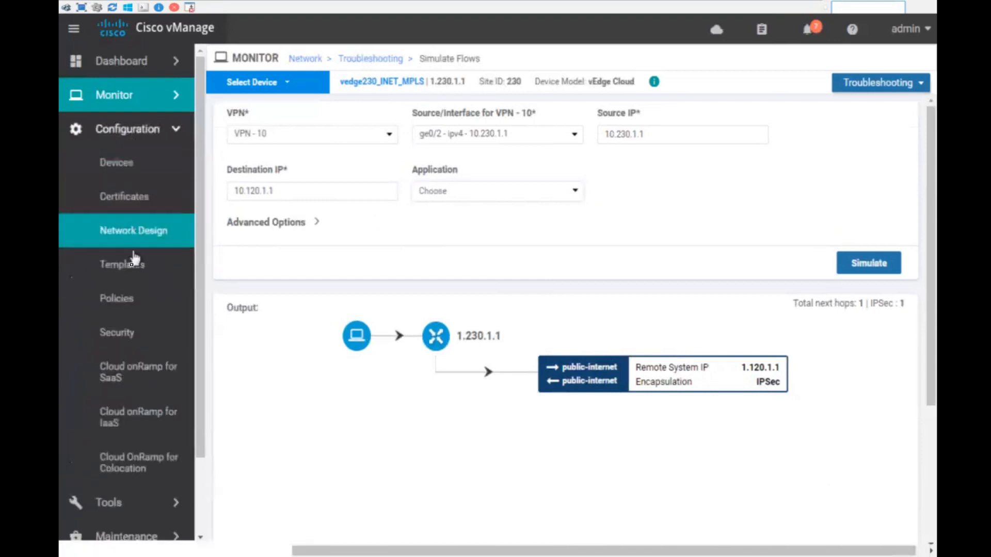
left_click(132, 305)
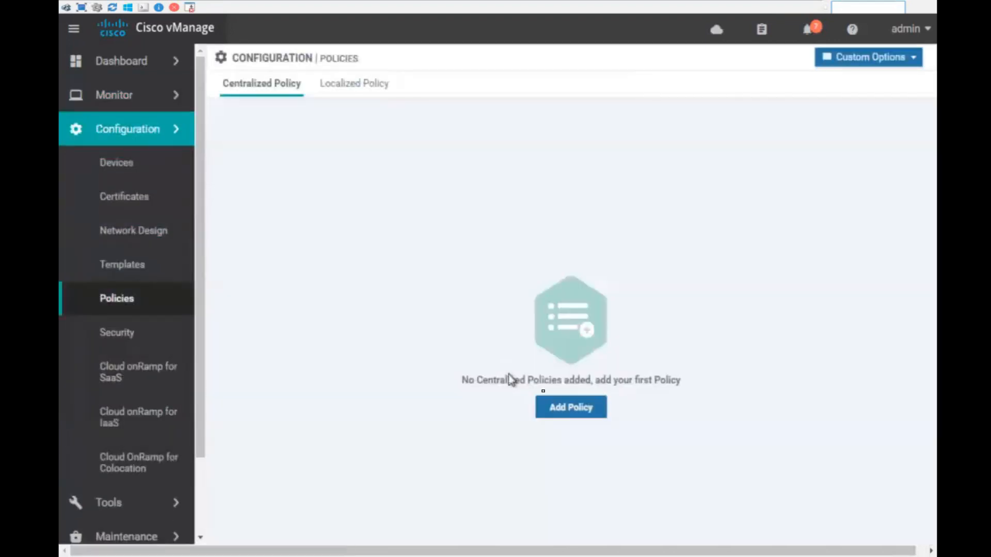
left_click(591, 414)
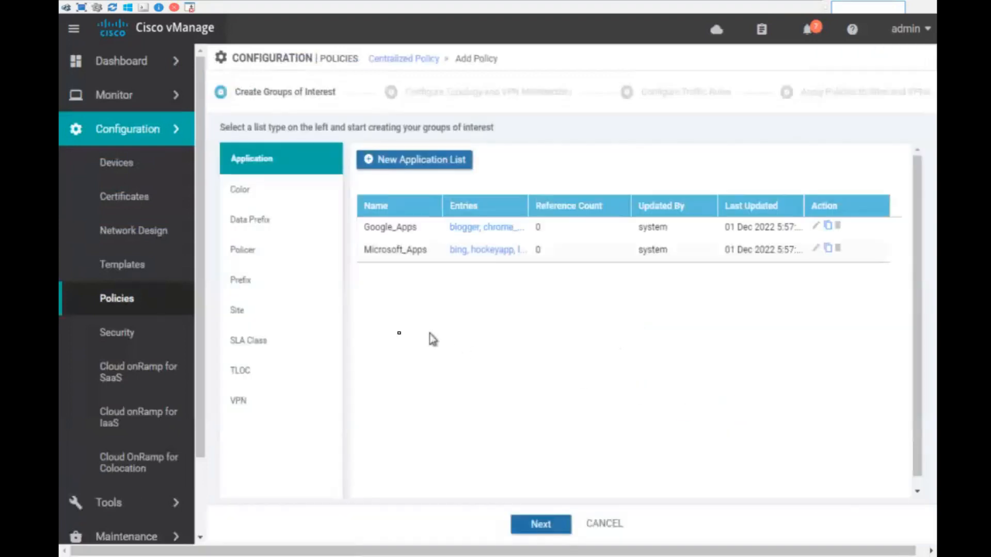
left_click(243, 320)
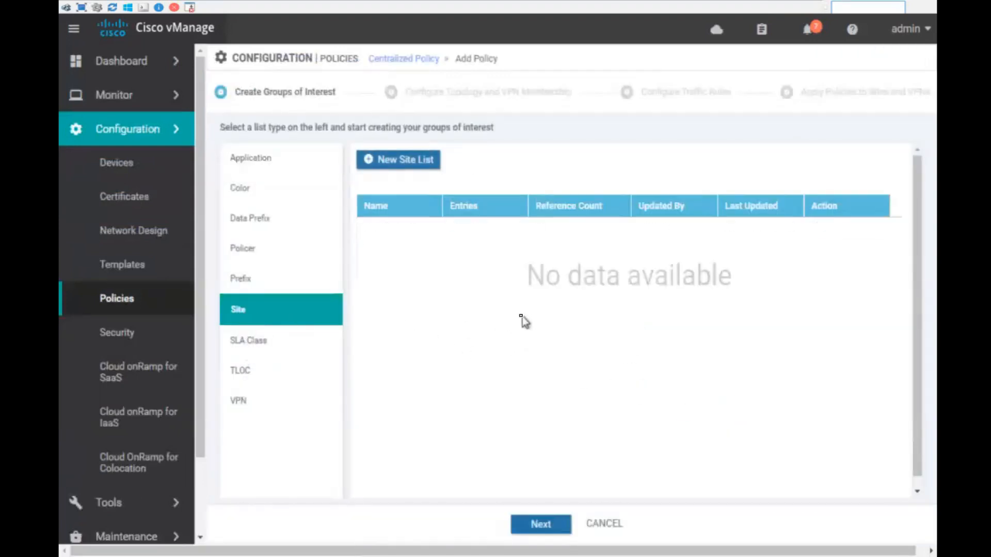
- Create site list DC containing site 150
left_click(402, 161)
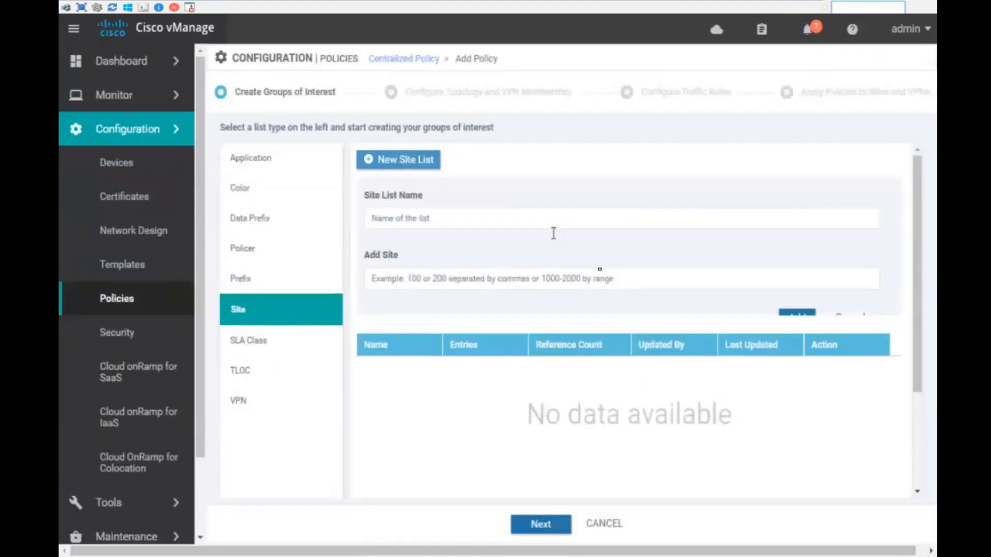
left_click(457, 217)
type("DC")
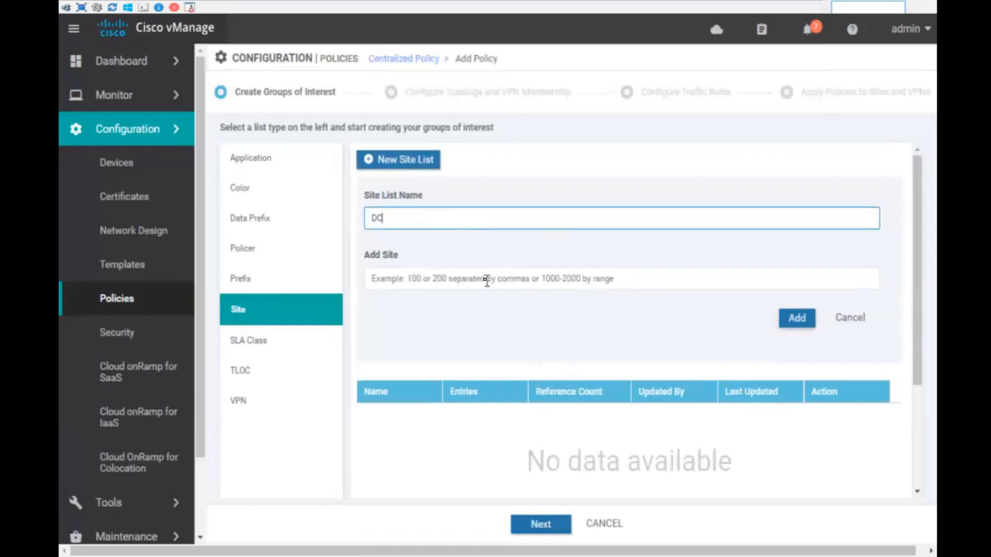
left_click(487, 281)
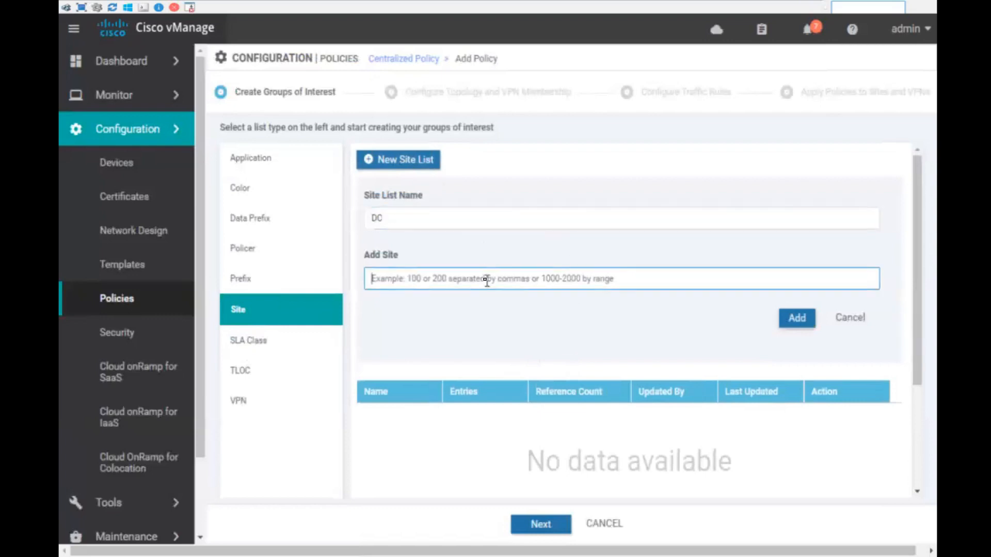
type("1")
left_click(797, 317)
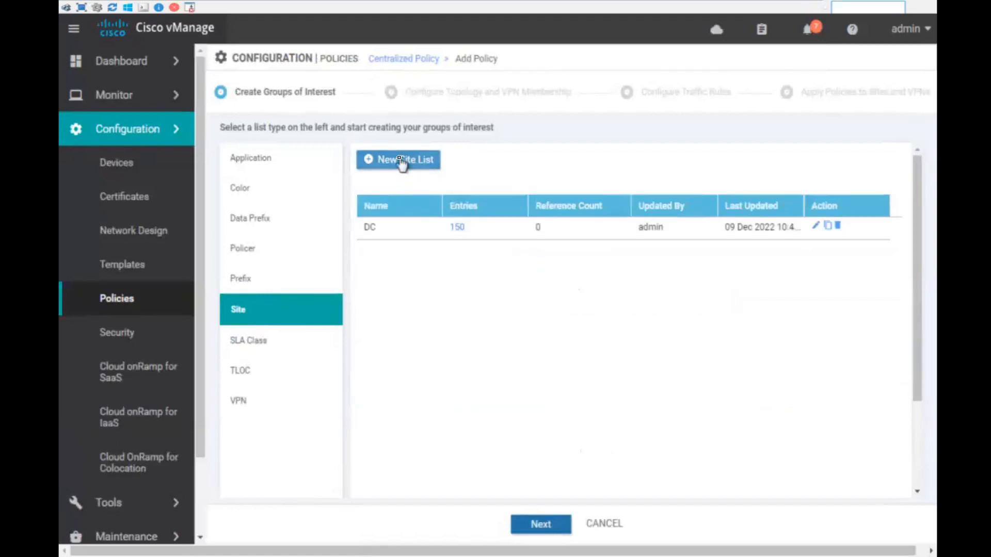
- Create site list branches with sites 120,230 and continue to the topology step
left_click(403, 161)
left_click(410, 214)
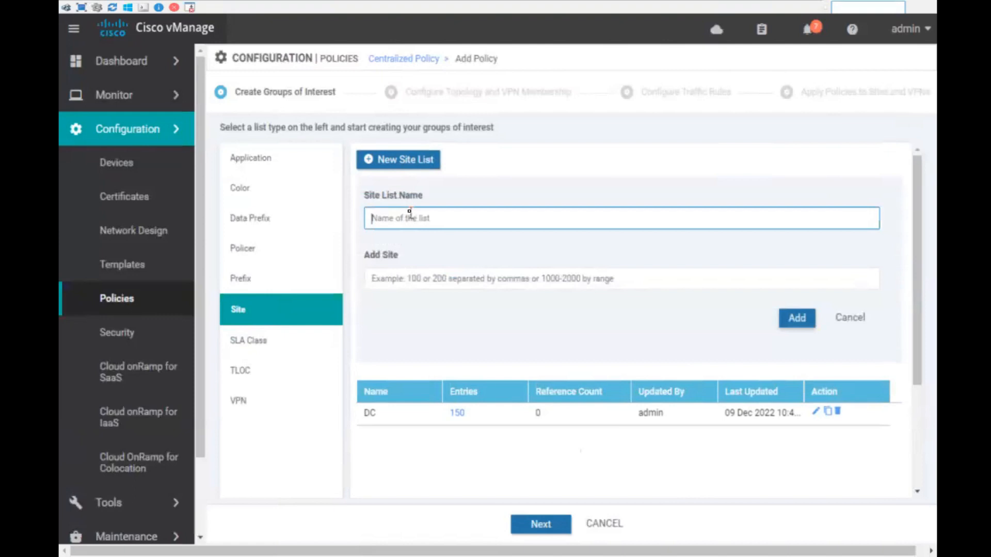
type("branches")
left_click(438, 273)
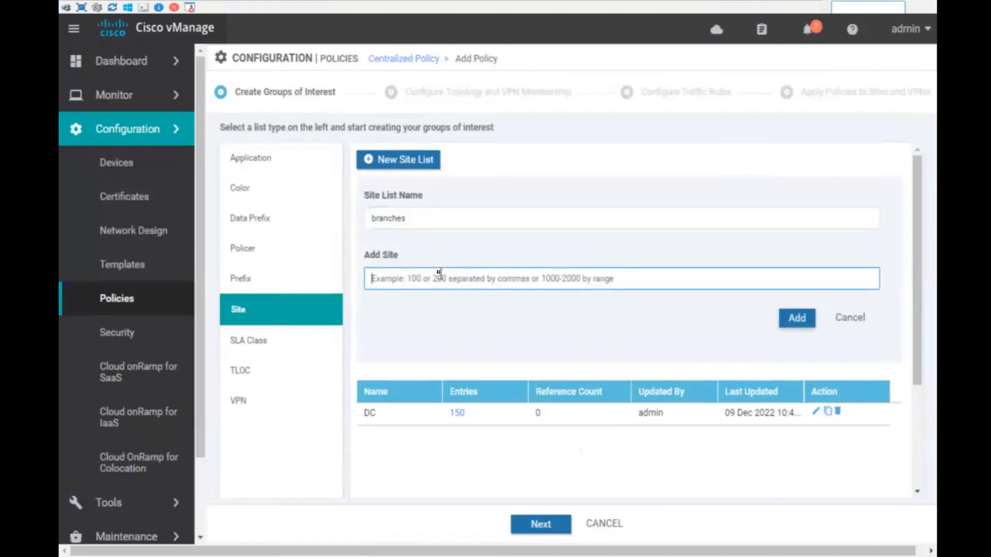
type("120,230")
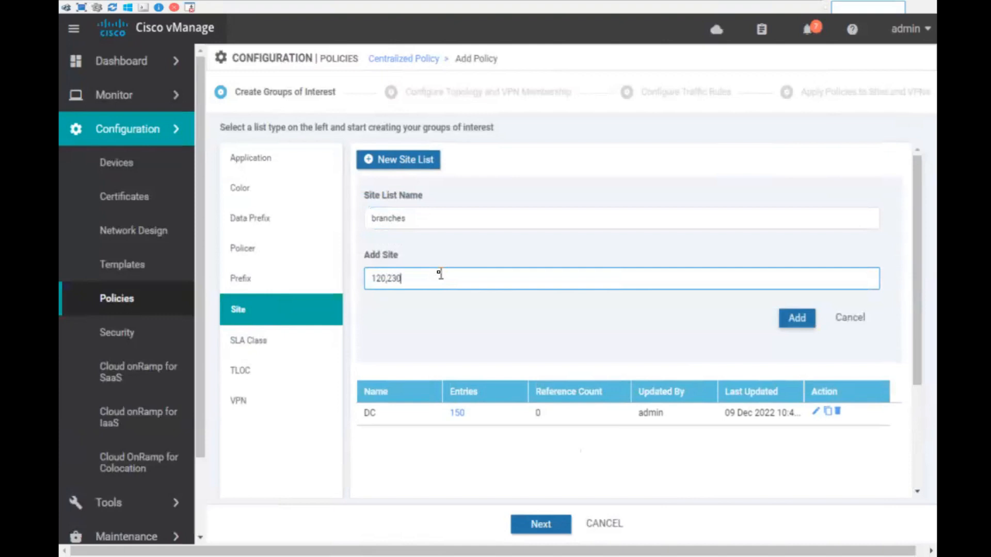
left_click(806, 323)
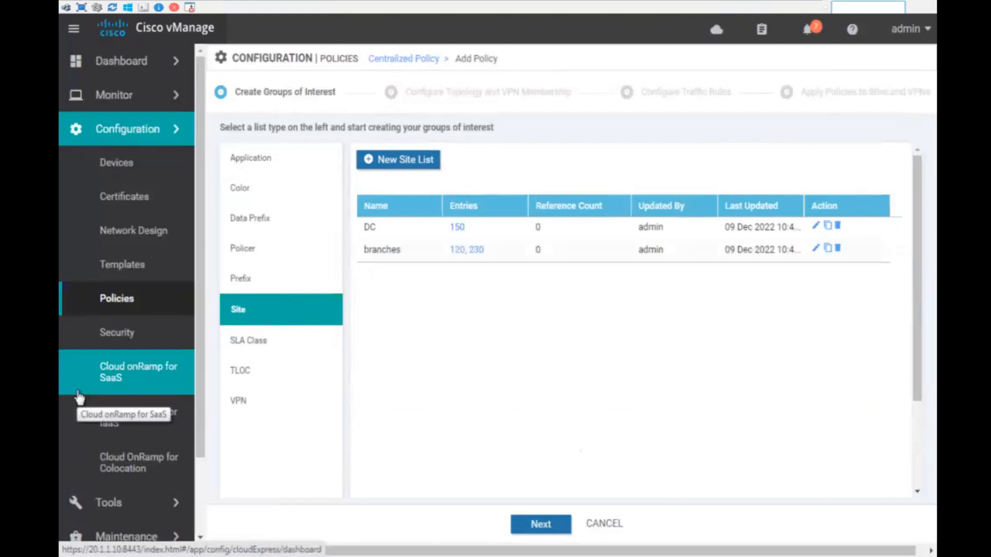
left_click(539, 523)
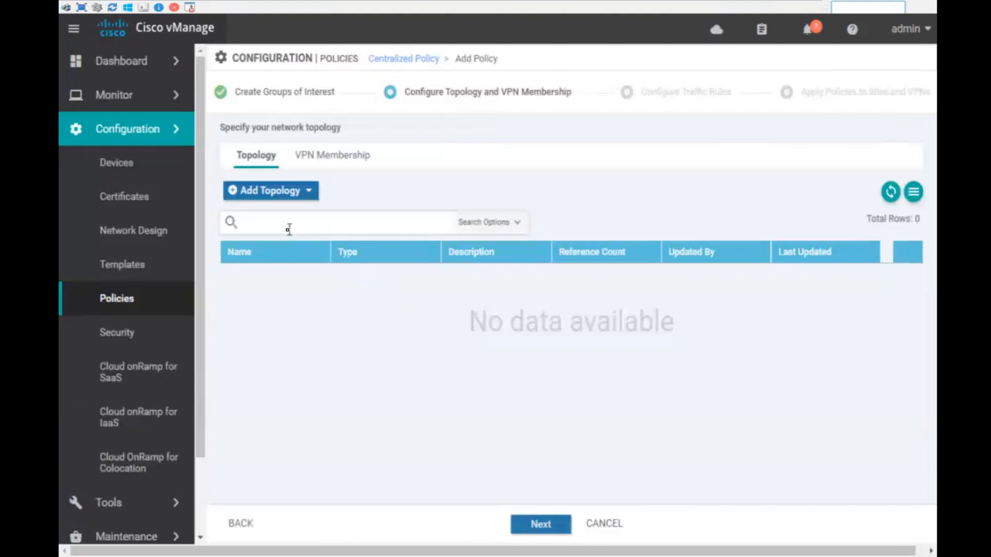
- Create a Custom Control (Route & TLOC) topology named B2B_using_summarization, reusing the name as description
left_click(268, 191)
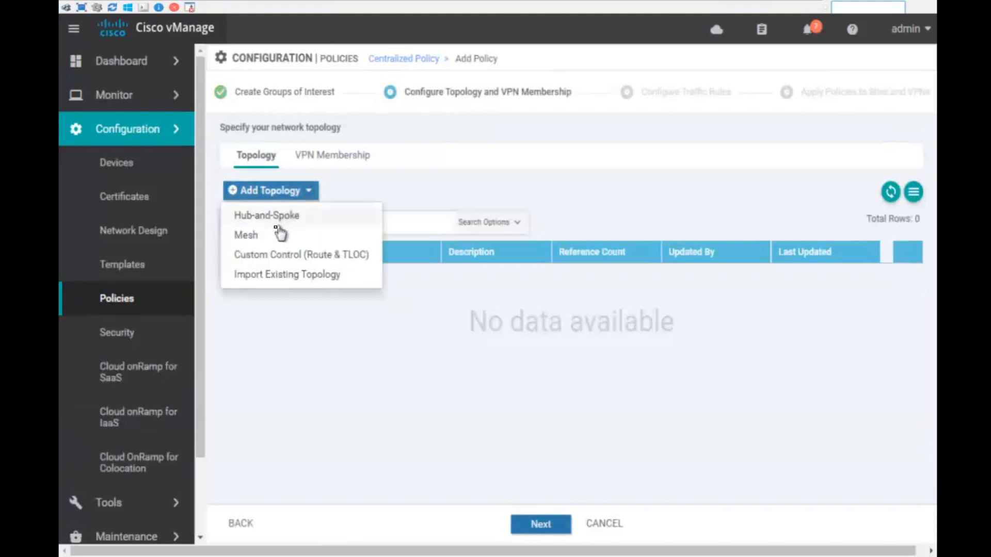
left_click(270, 257)
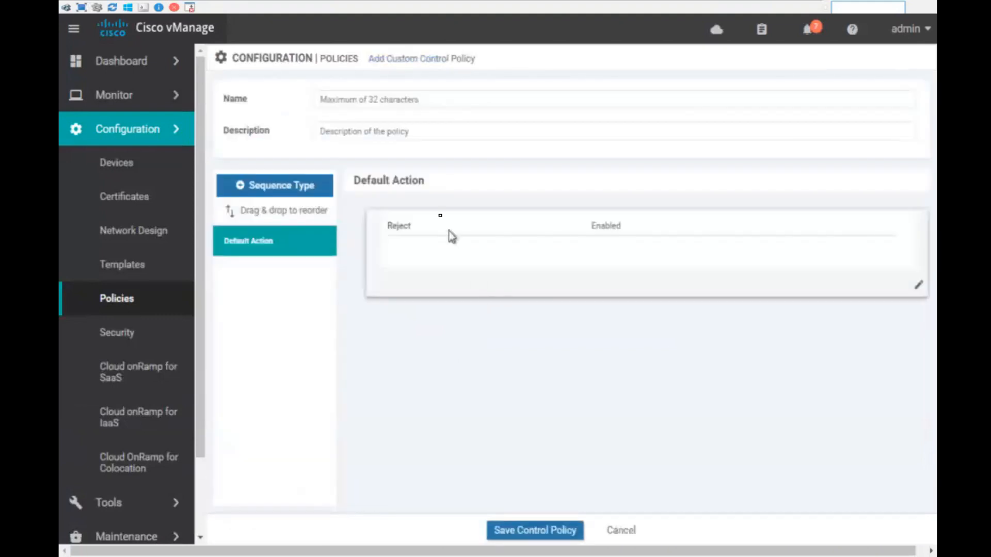
left_click(389, 100)
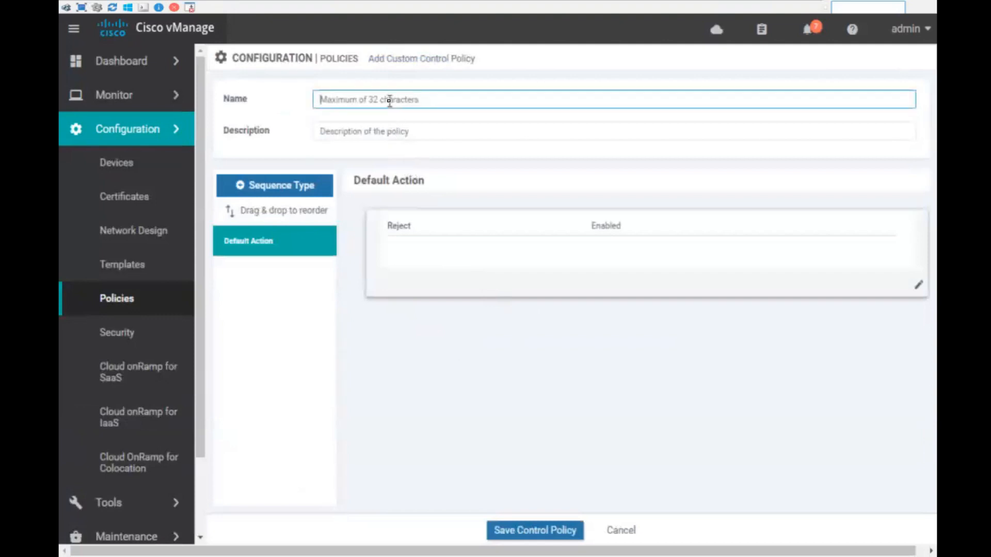
type("B2B_using_summarization")
left_click_drag(449, 99, 312, 101)
key("ctrl+c")
left_click(387, 131)
key("ctrl+v")
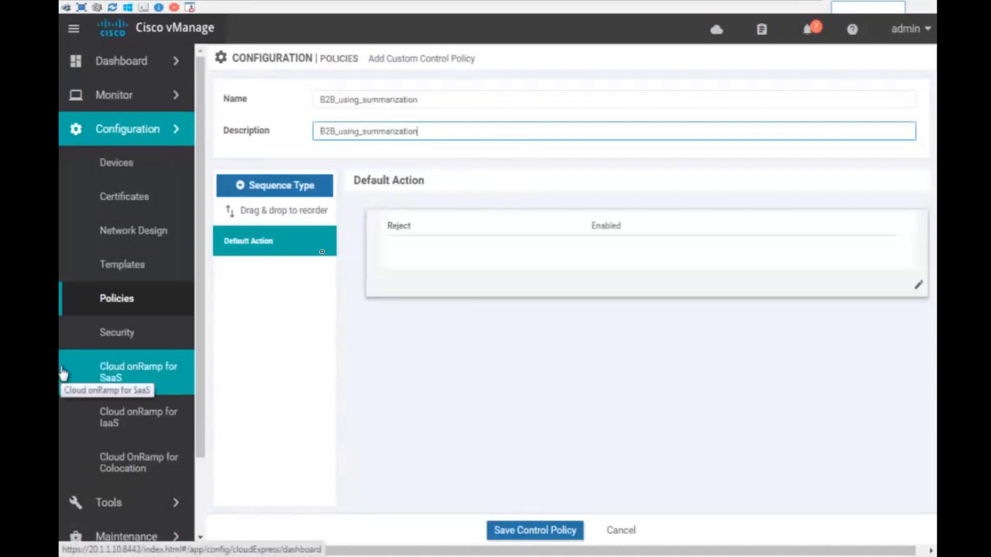
- Add a TLOC sequence with rule 1 matching site list DC and action Accept
left_click(276, 184)
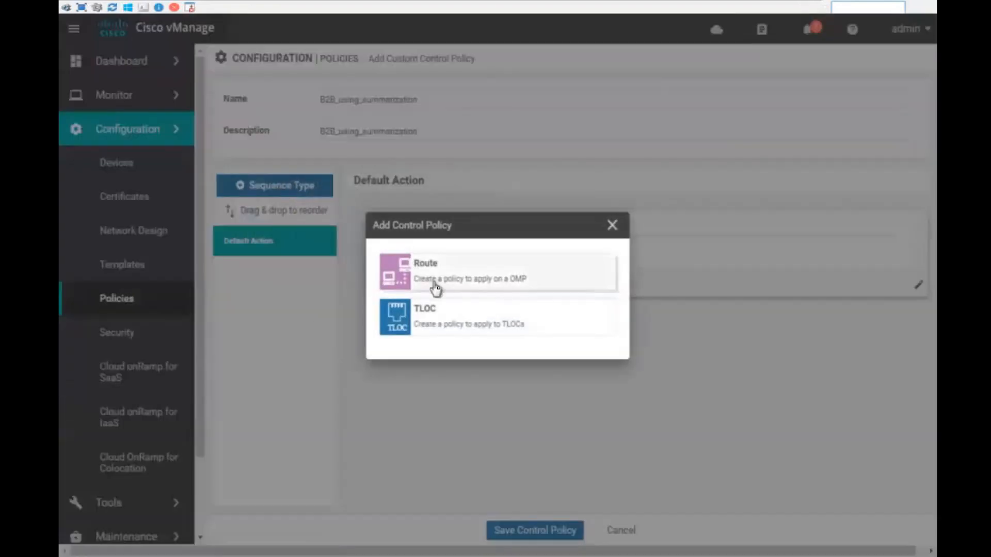
left_click(453, 322)
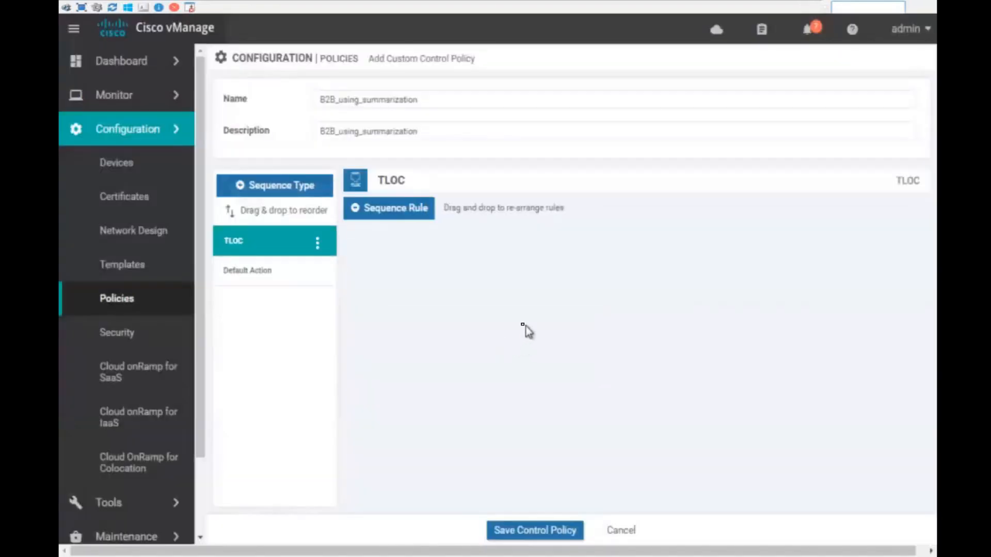
left_click(399, 213)
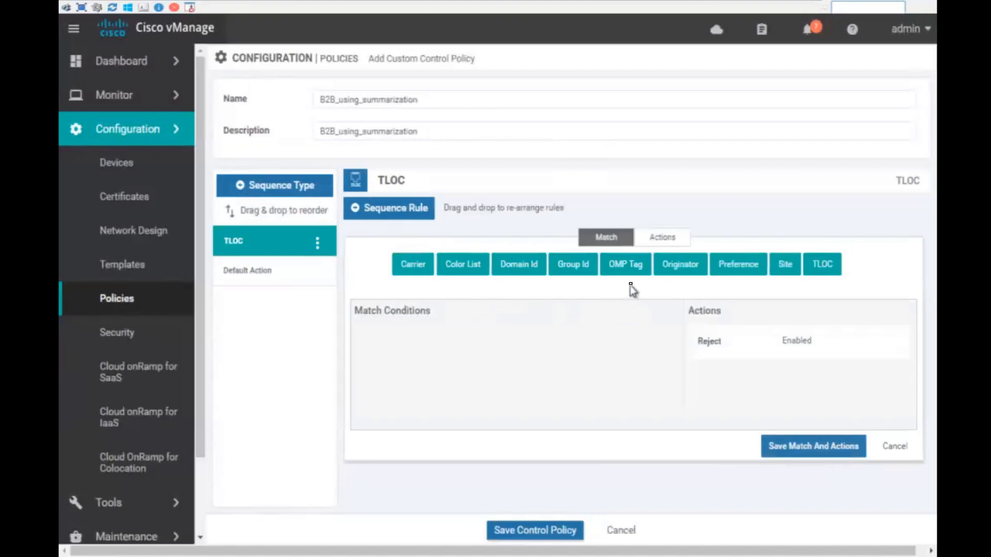
left_click(786, 266)
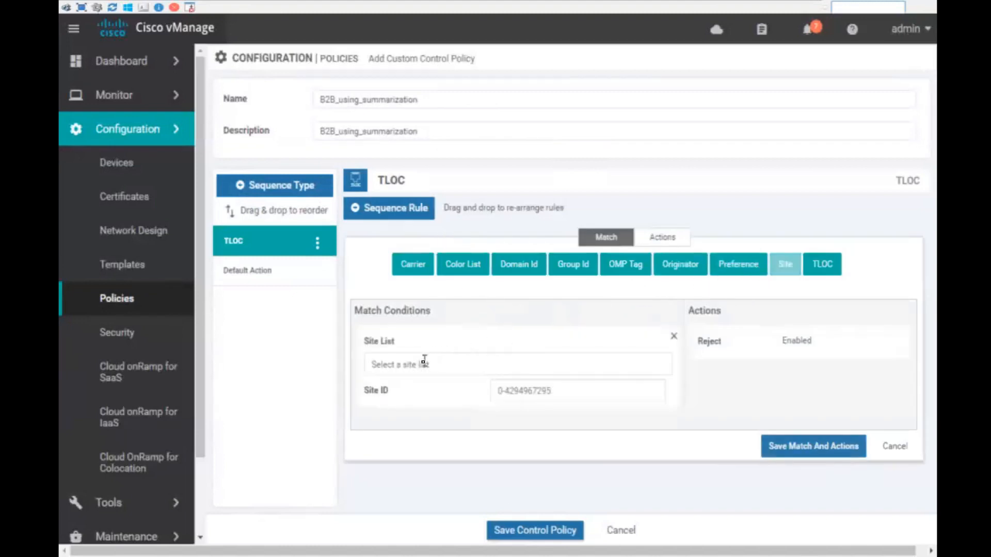
left_click(424, 364)
left_click(406, 419)
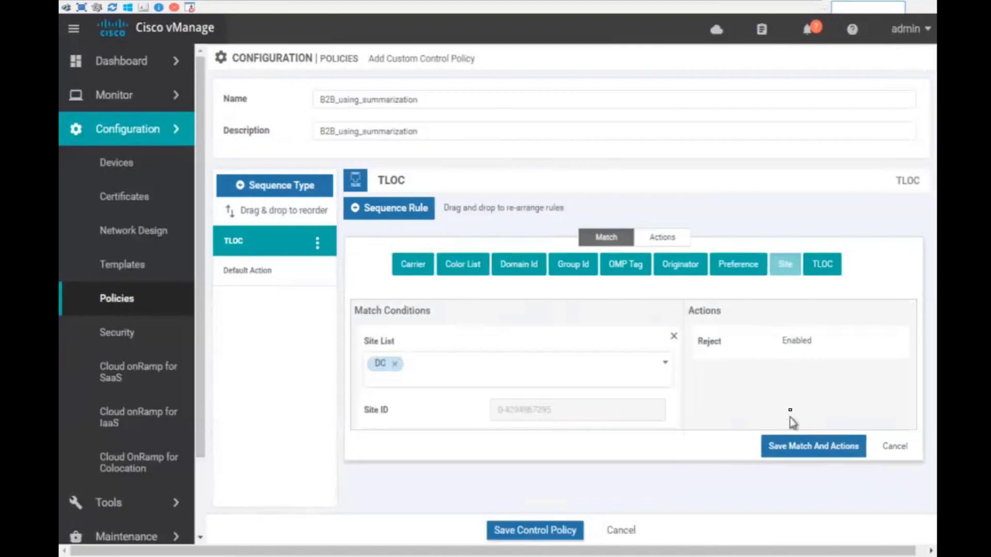
left_click(663, 237)
left_click(375, 263)
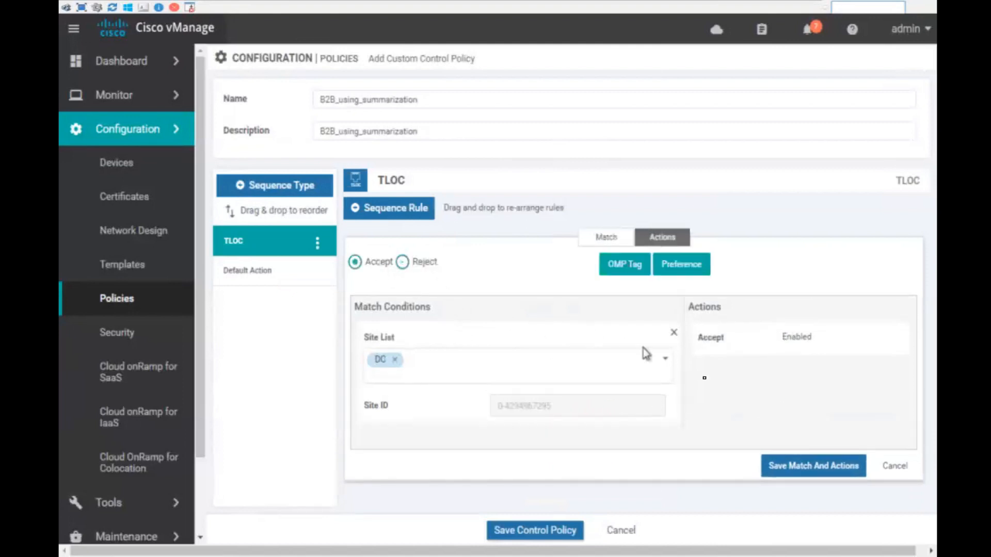
left_click(793, 467)
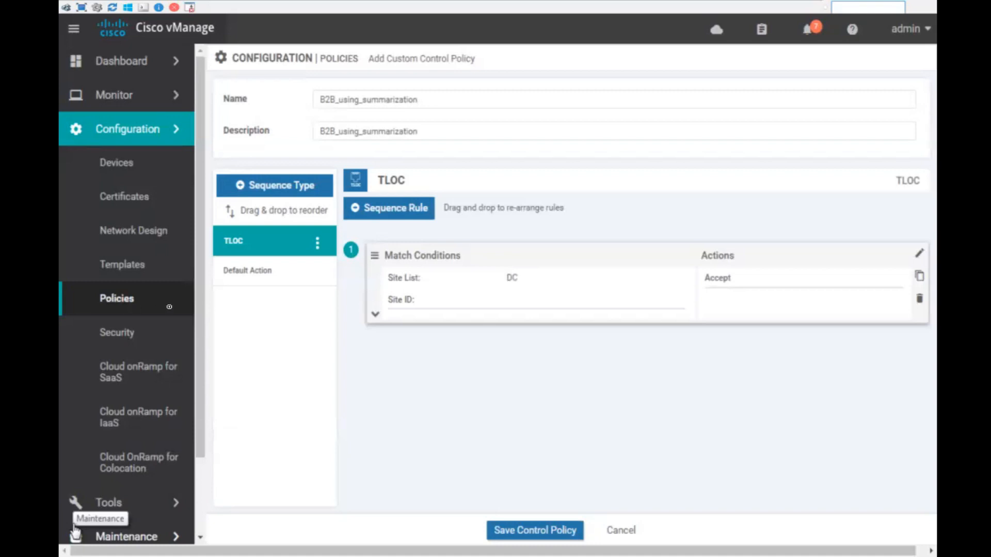
- Add a Route sequence rule accepting site list DC, then save the control policy
left_click(281, 185)
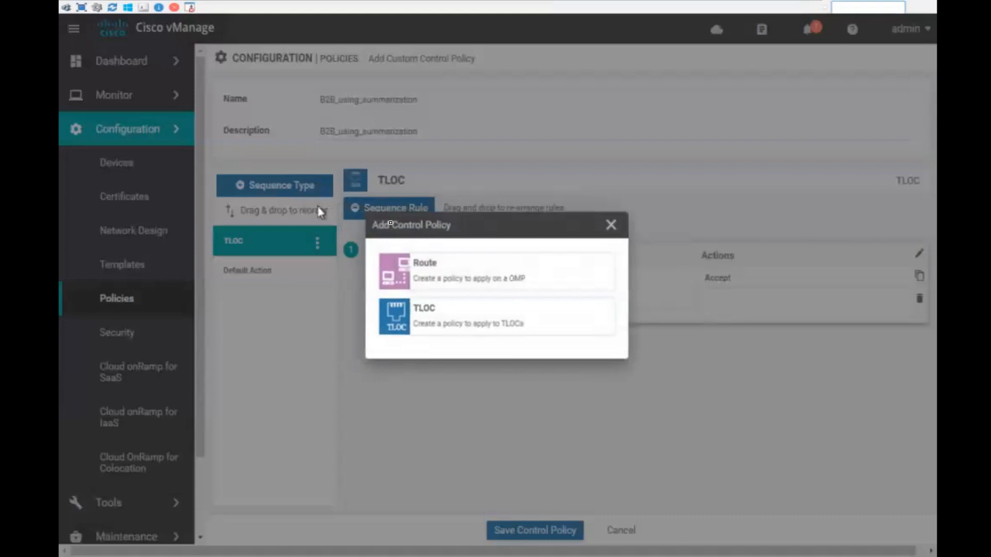
left_click(413, 259)
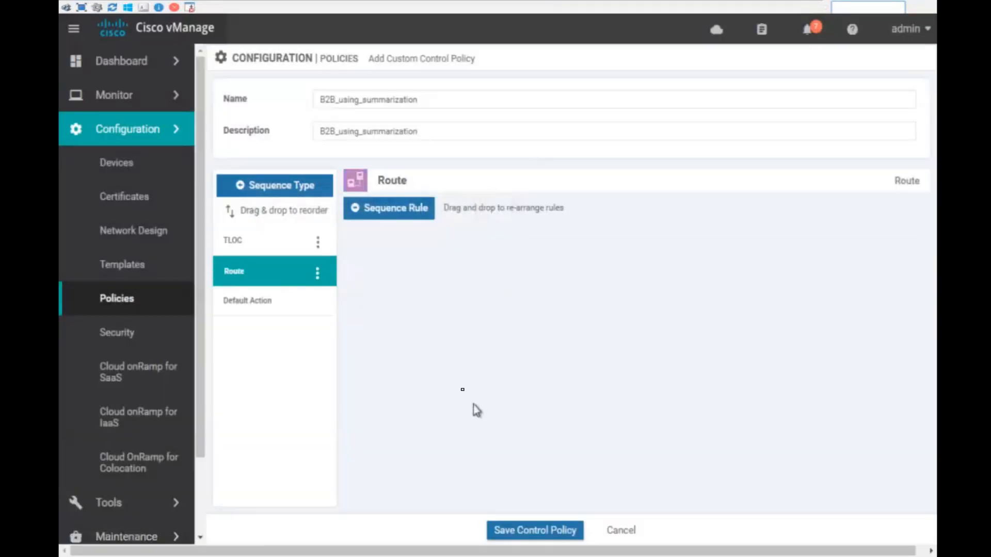
left_click(416, 213)
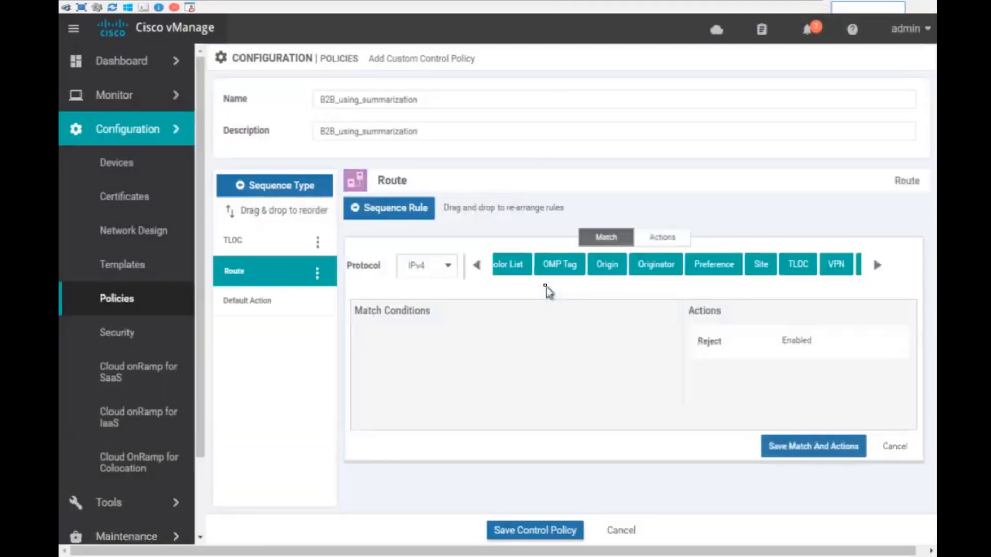
left_click(762, 266)
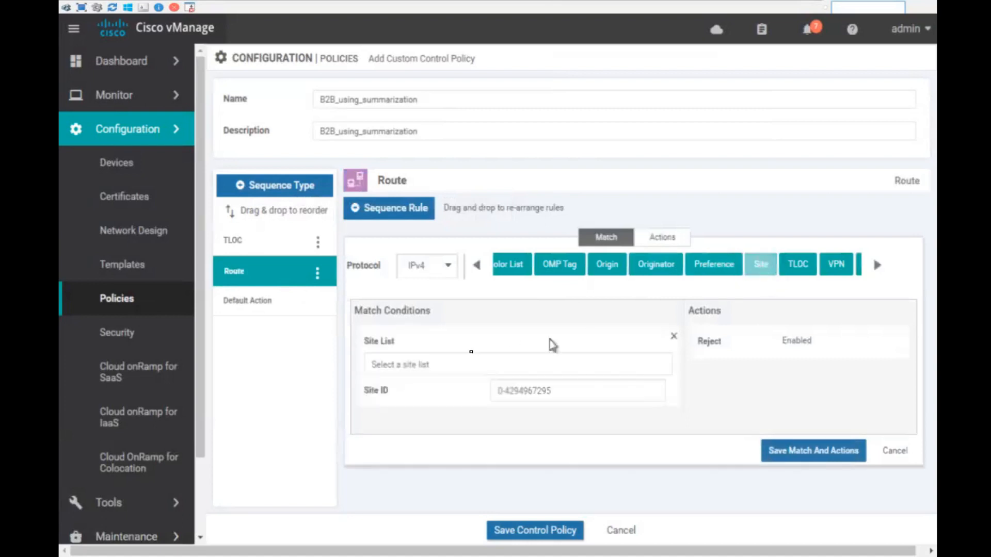
left_click(407, 365)
left_click(398, 418)
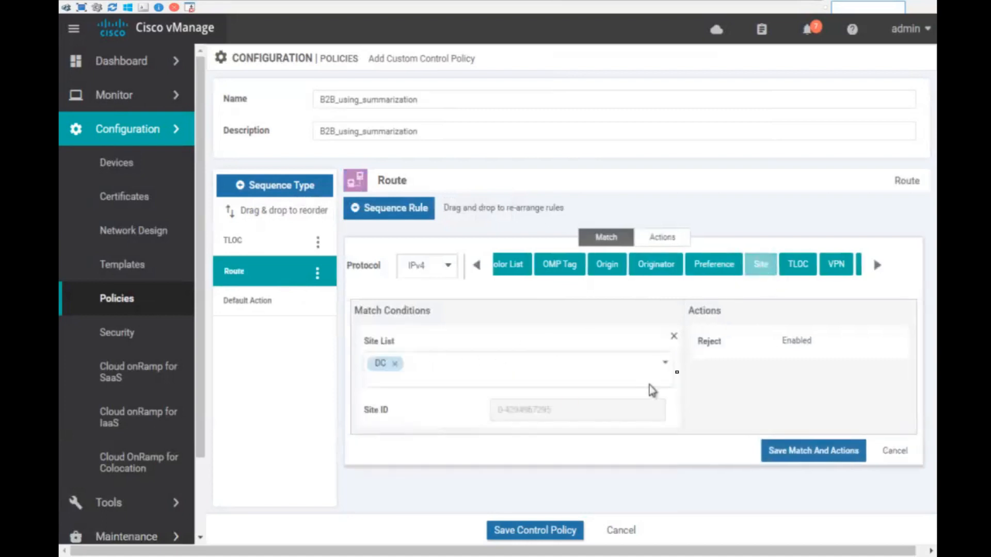
left_click(730, 343)
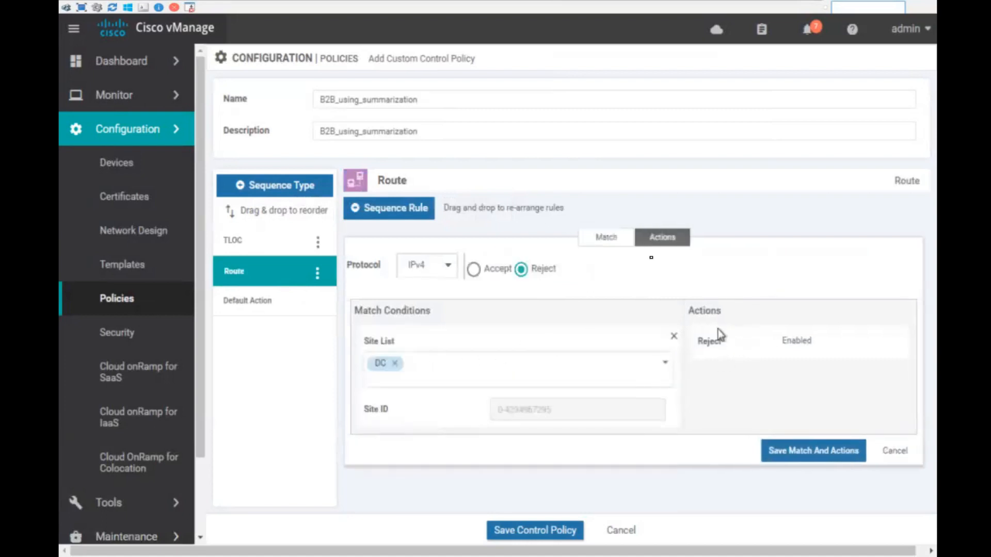
left_click(487, 274)
left_click(799, 483)
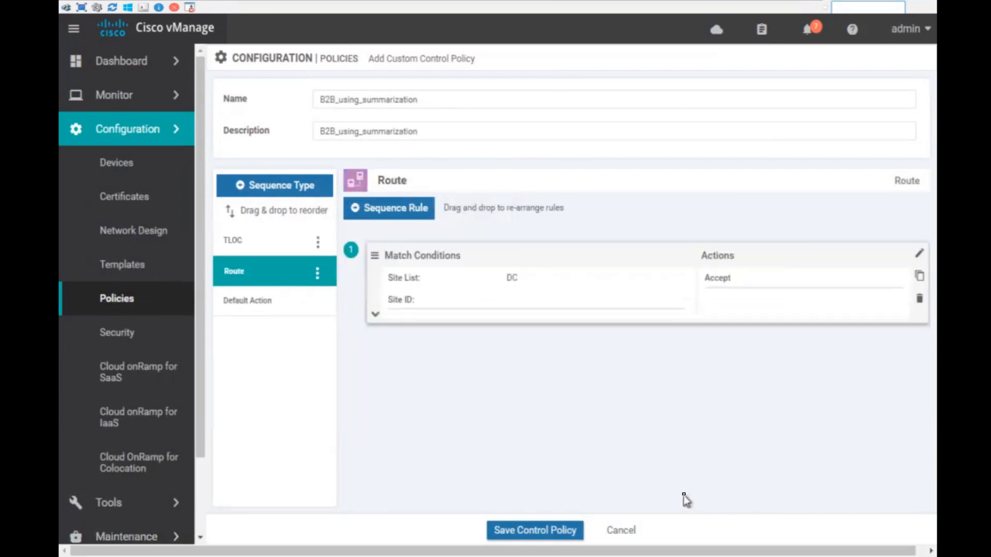
left_click(258, 305)
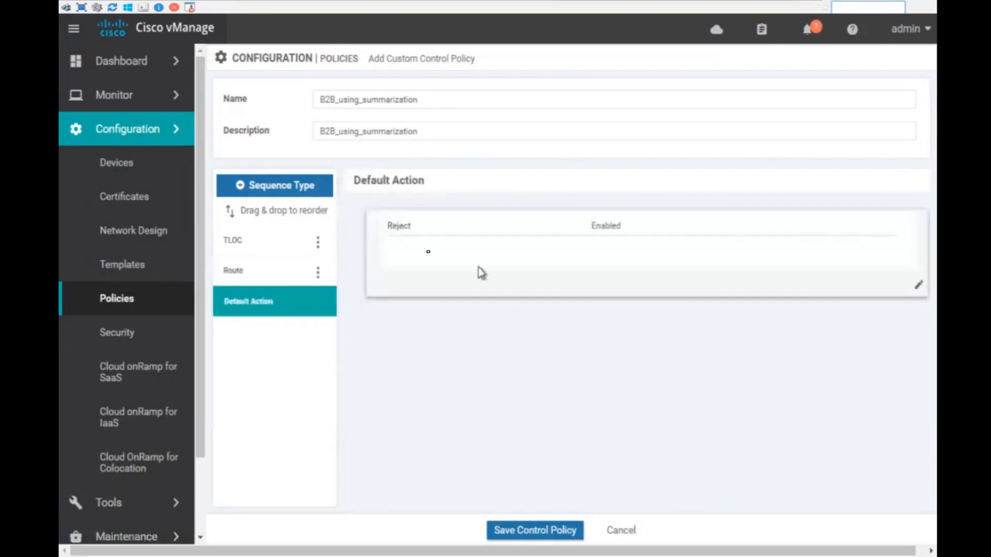
left_click(554, 535)
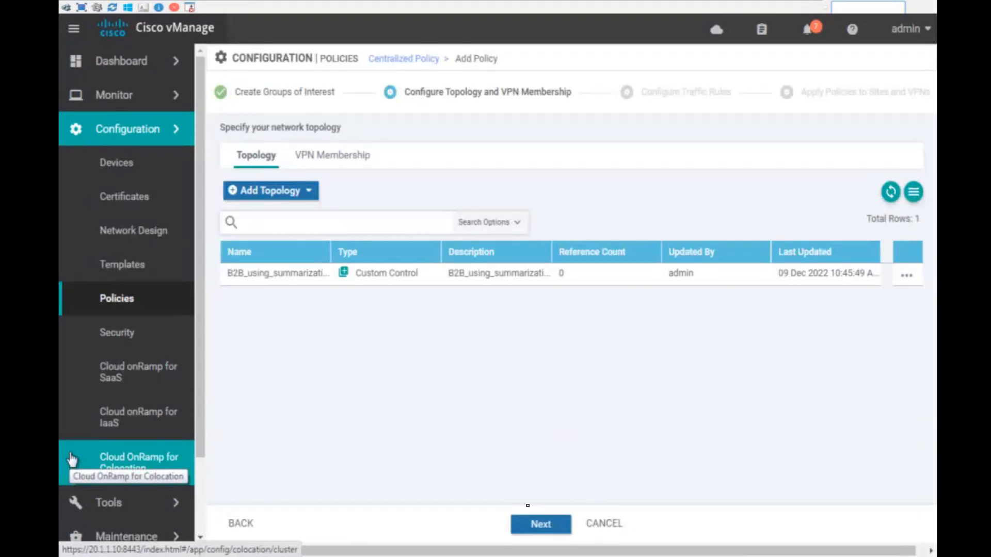
- Skip to the apply-policies step and name the policy main with description main
left_click(538, 524)
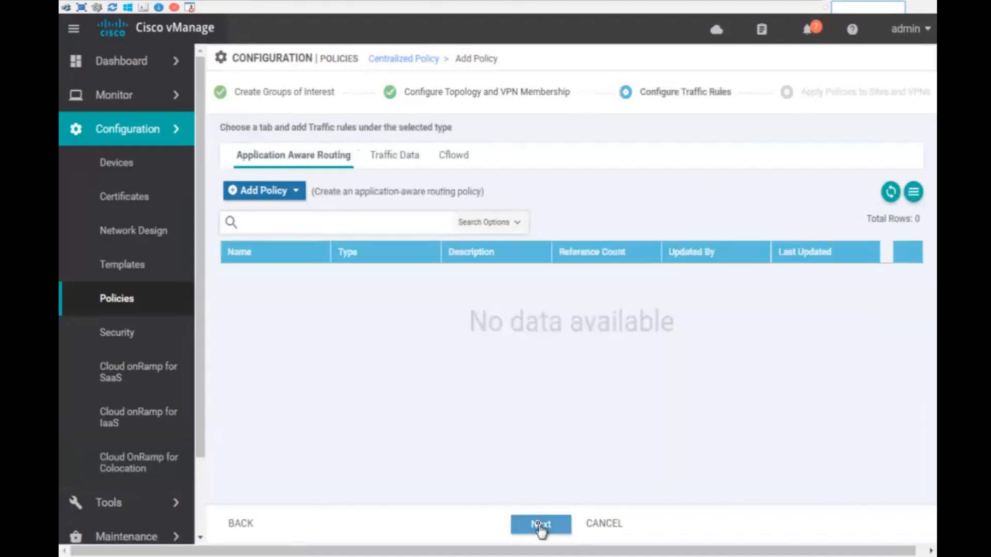
left_click(538, 524)
left_click(374, 164)
type("main")
key("Tab")
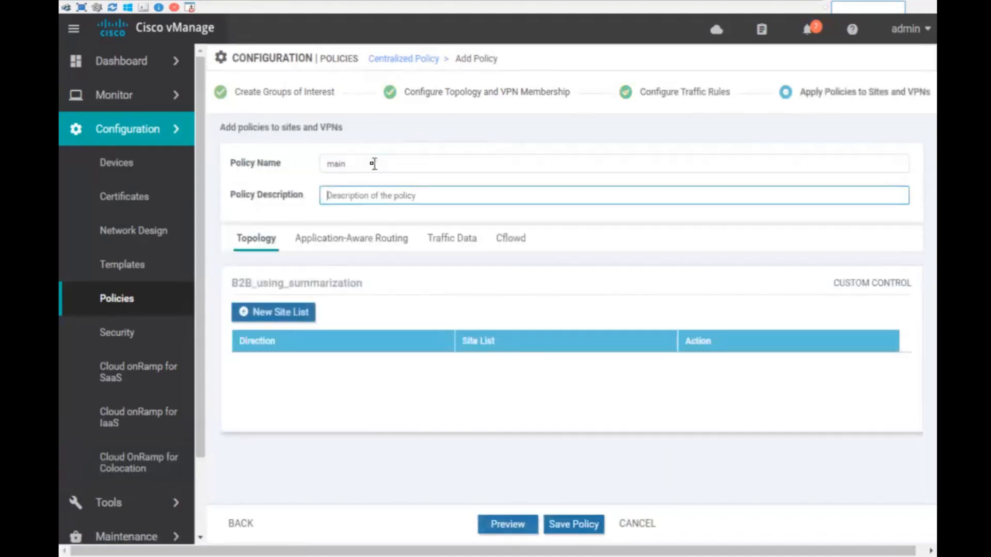
type("main")
- Apply the control policy outbound to the branches site list and preview the configuration
left_click(306, 320)
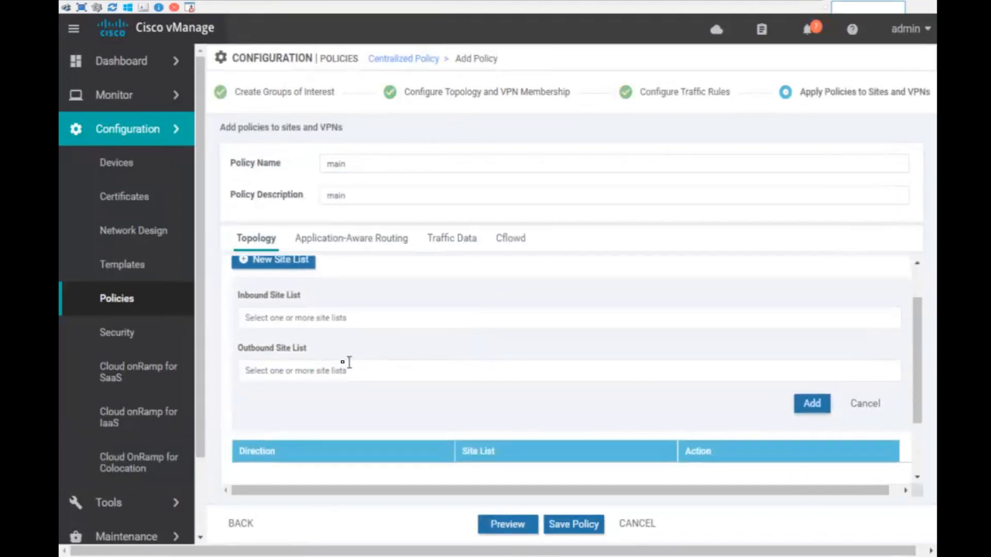
left_click(333, 371)
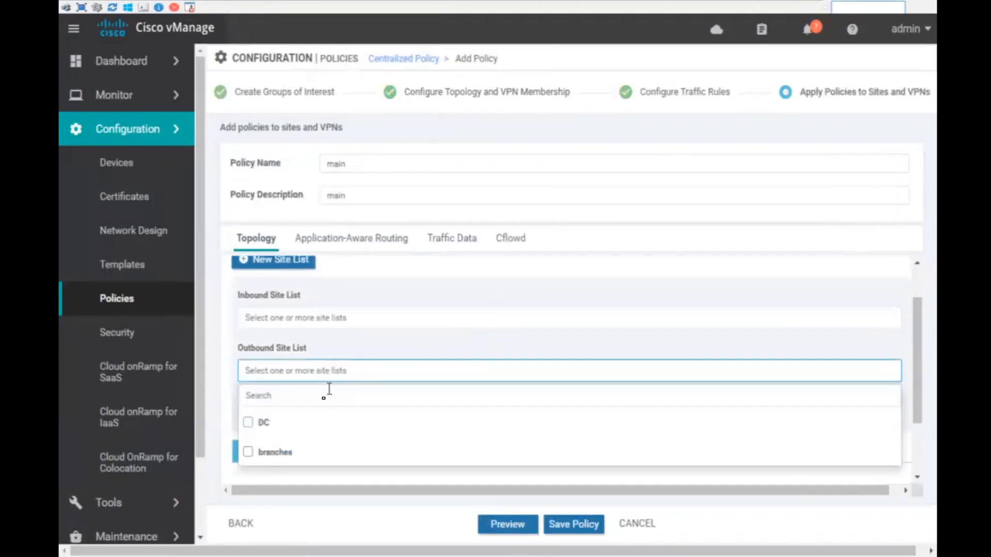
left_click(280, 453)
left_click(605, 318)
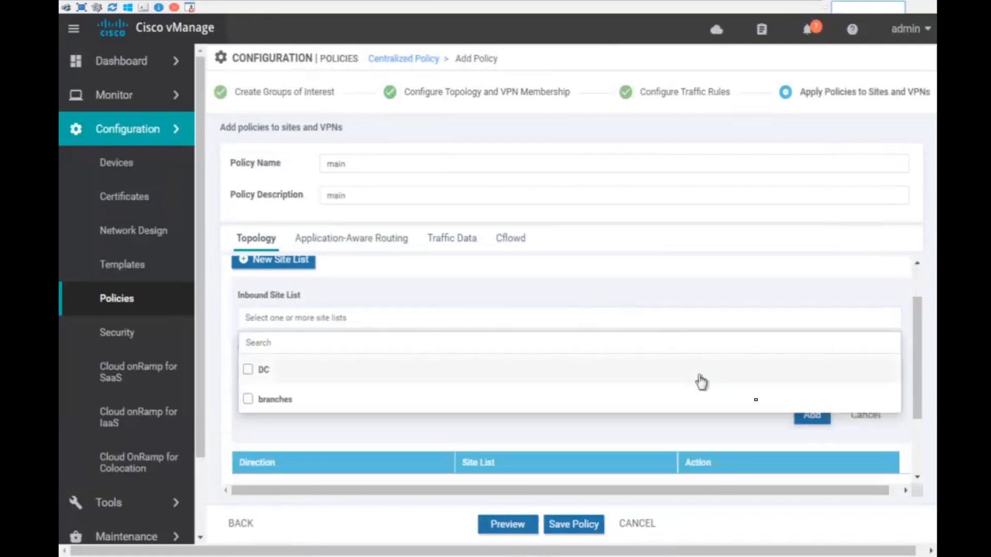
left_click(821, 421)
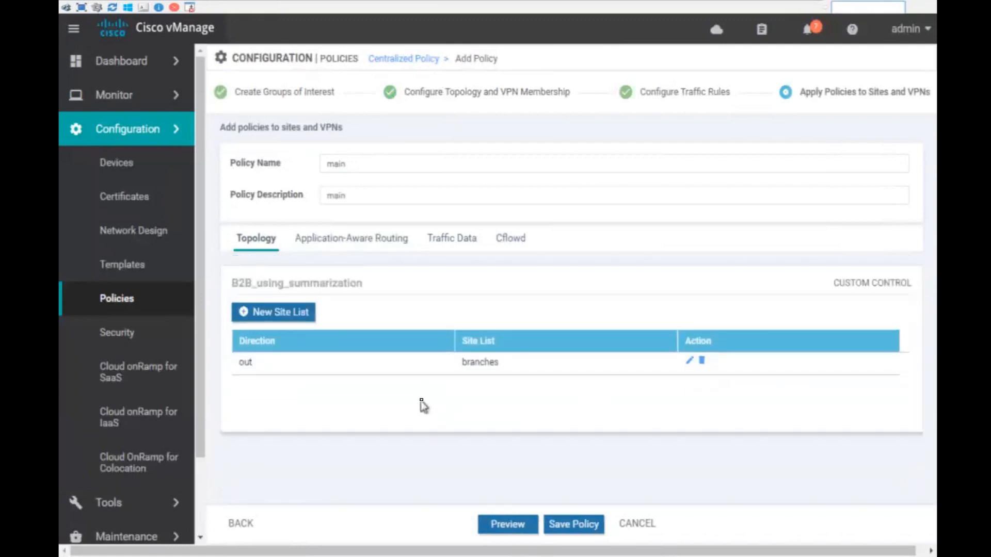
left_click(519, 527)
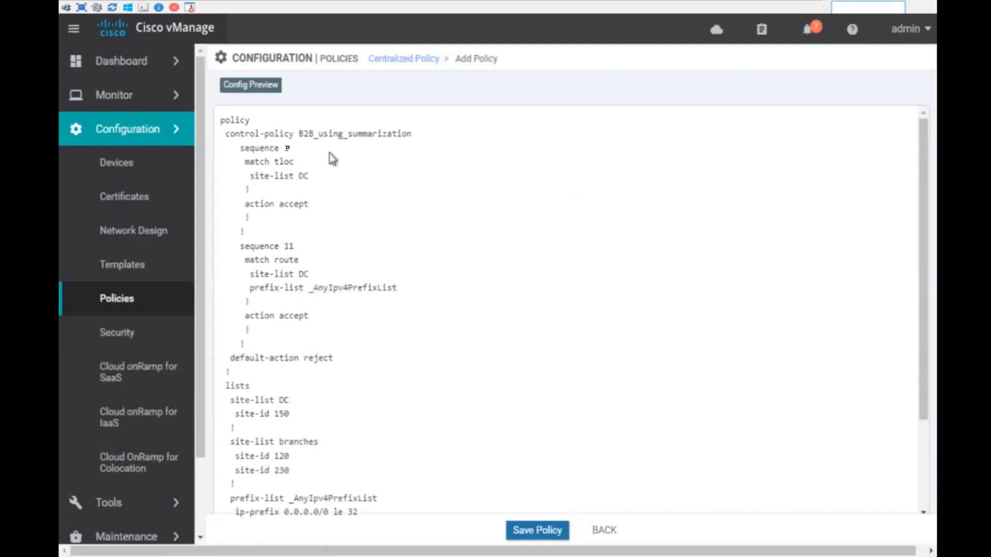
- Walk through the preview's TLOC sequence 1 and route sequence 11 matching DC with accept
left_click_drag(232, 122, 405, 133)
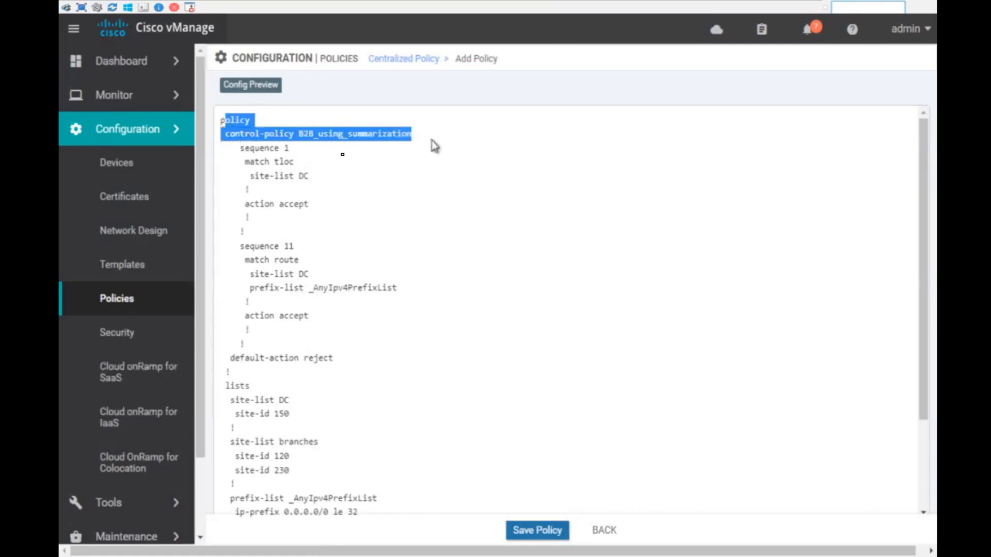
left_click_drag(244, 150, 316, 170)
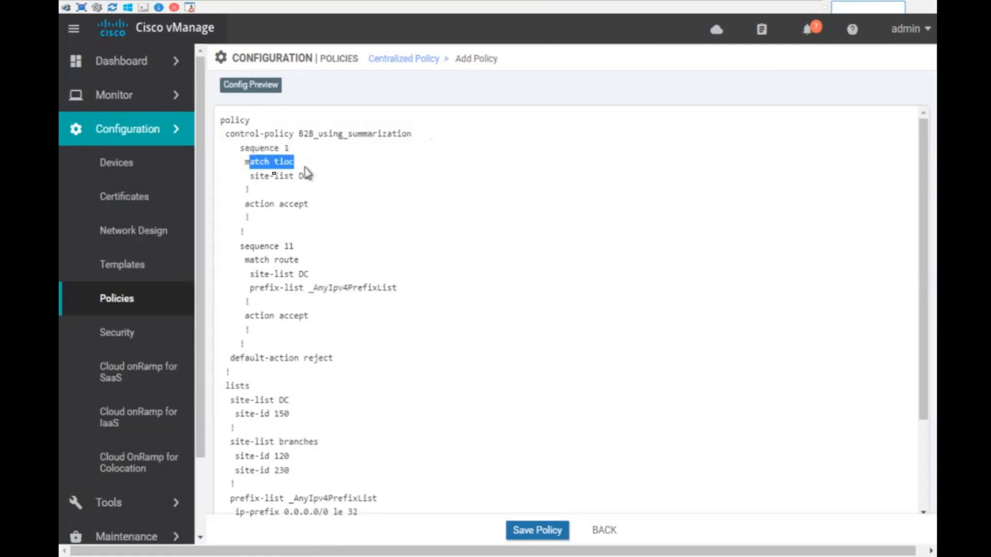
left_click_drag(247, 176, 327, 178)
left_click_drag(249, 204, 320, 219)
left_click_drag(244, 246, 316, 257)
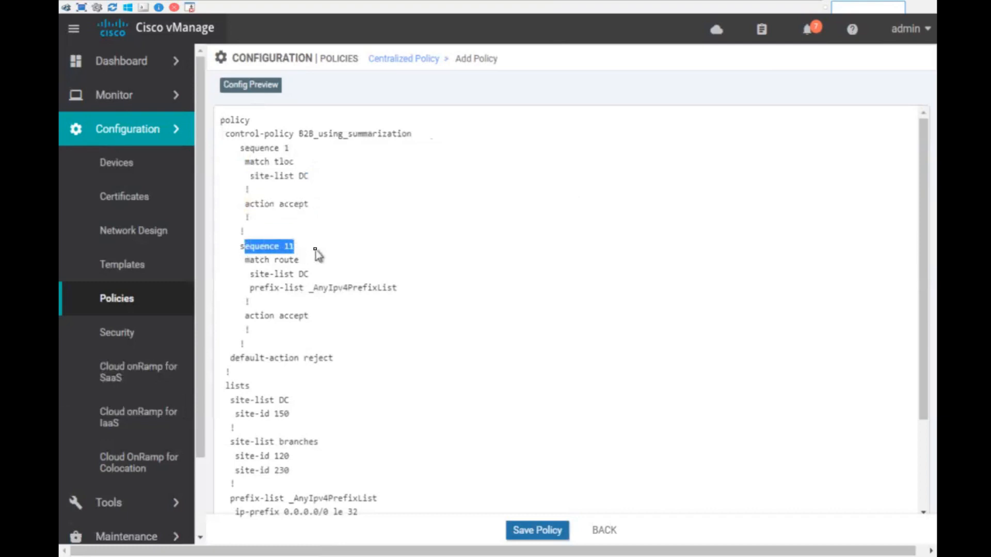
left_click_drag(250, 259, 318, 261)
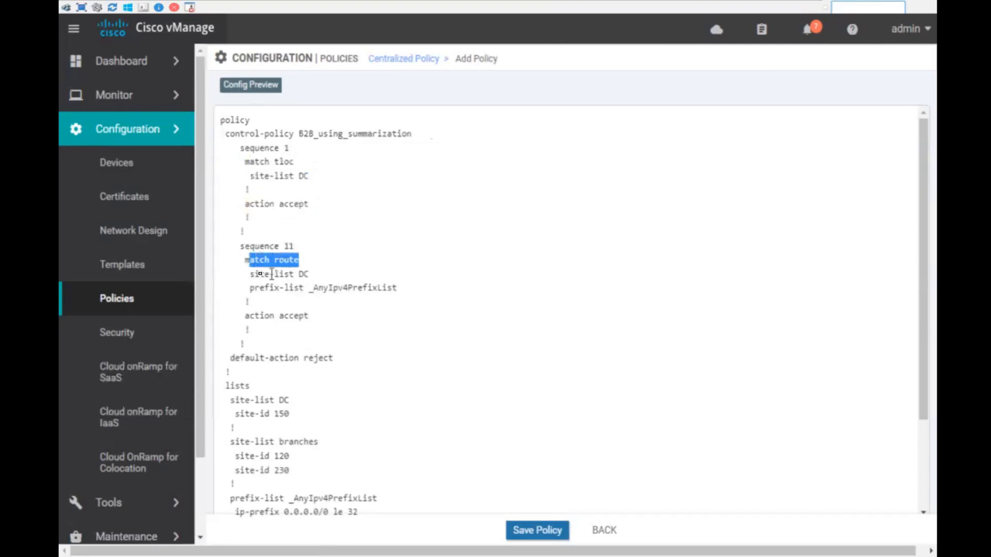
left_click_drag(251, 274, 337, 277)
left_click_drag(264, 288, 425, 292)
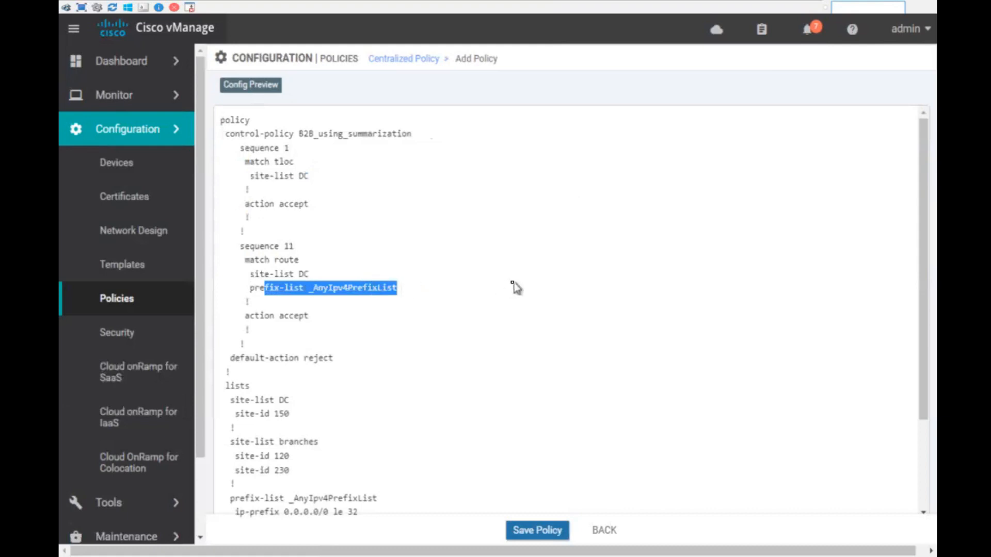
left_click_drag(255, 316, 395, 300)
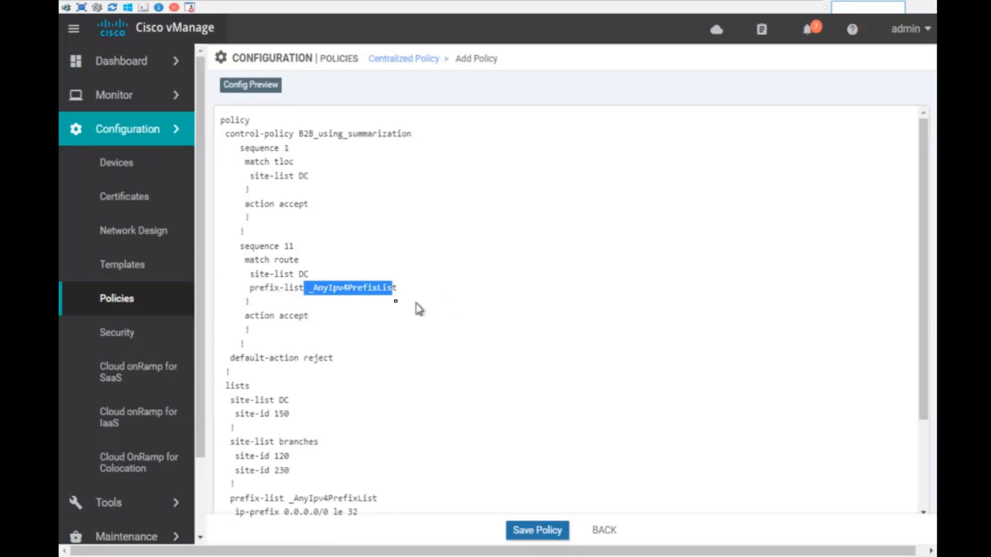
double_click(356, 288)
left_click_drag(361, 514, 227, 443)
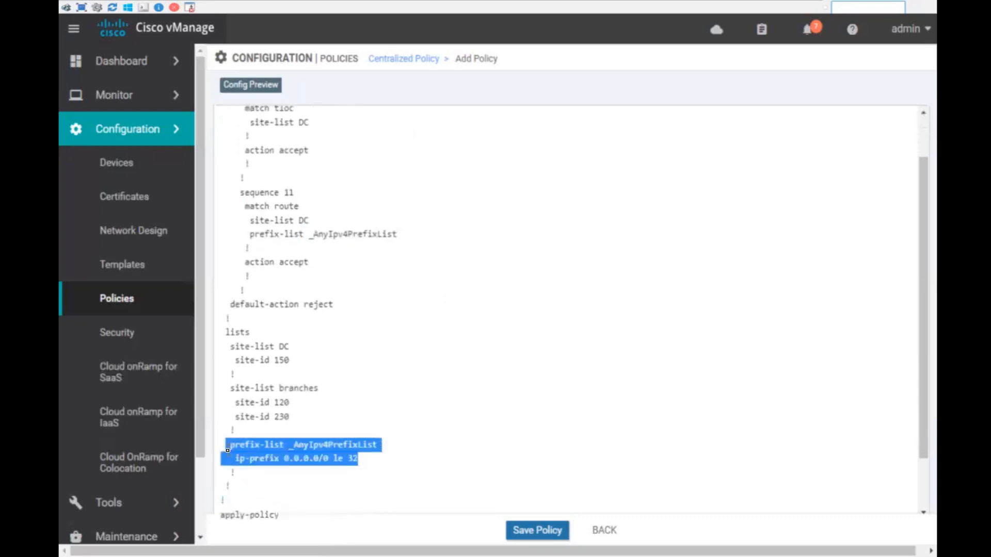
- Highlight default-action reject, the DC (150) and branches (120, 230) lists, and outbound apply-policy
scroll(451, 340, "down", 2)
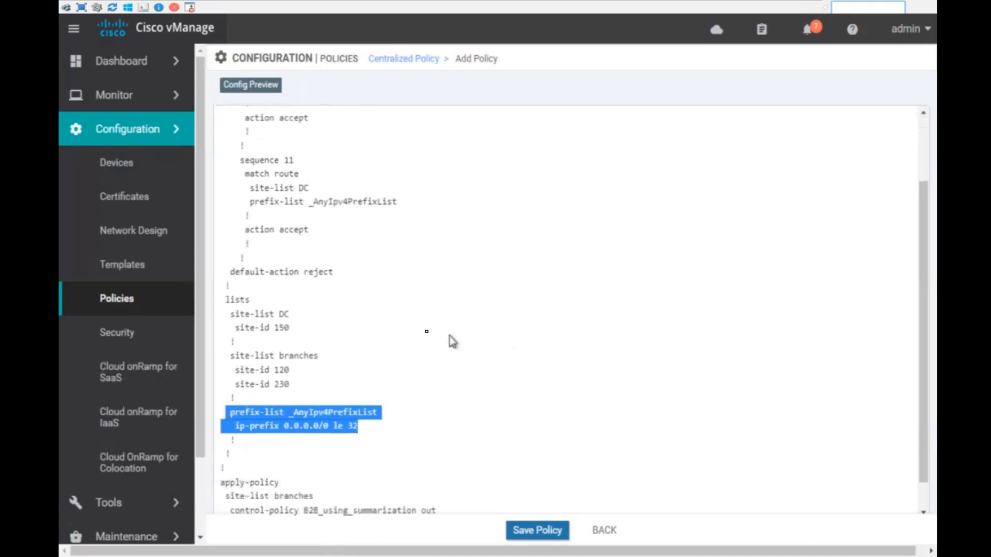
triple_click(274, 236)
left_click_drag(236, 267, 300, 293)
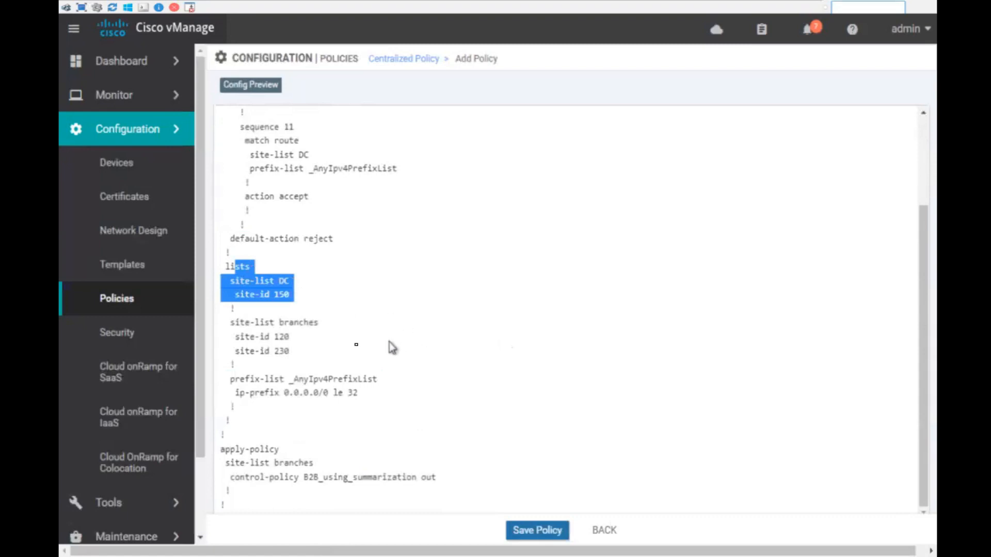
left_click_drag(250, 323, 305, 354)
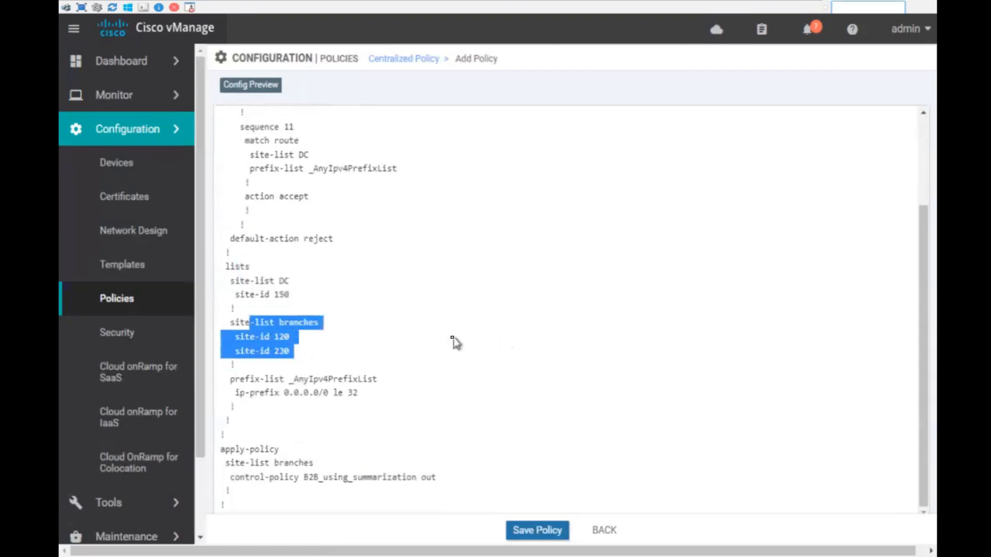
left_click_drag(300, 296, 230, 282)
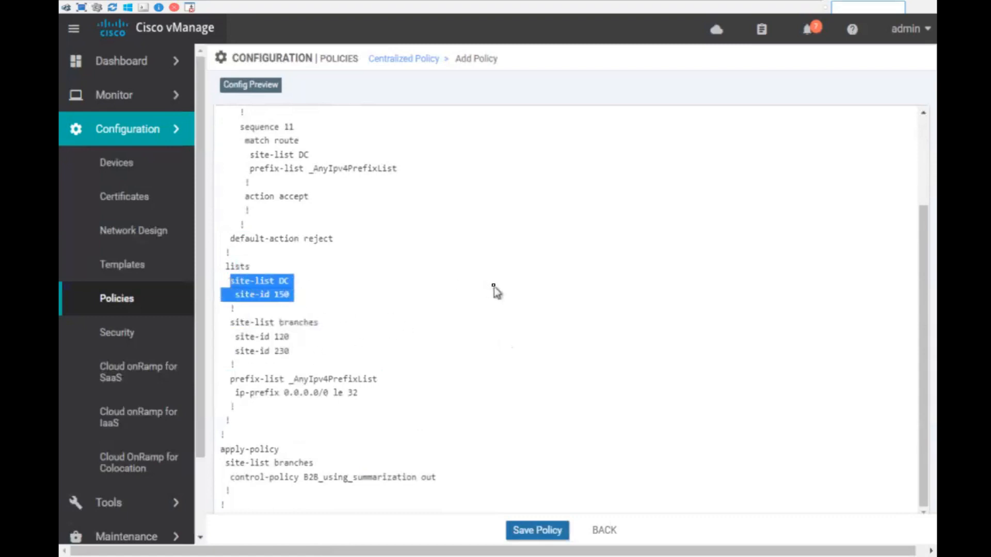
left_click_drag(224, 449, 344, 454)
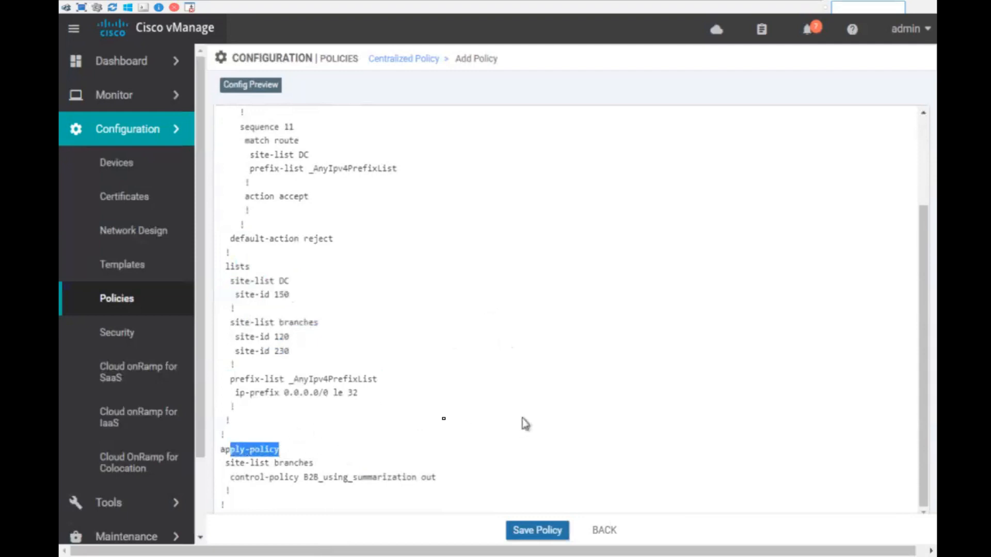
left_click_drag(223, 464, 444, 460)
left_click_drag(240, 478, 473, 485)
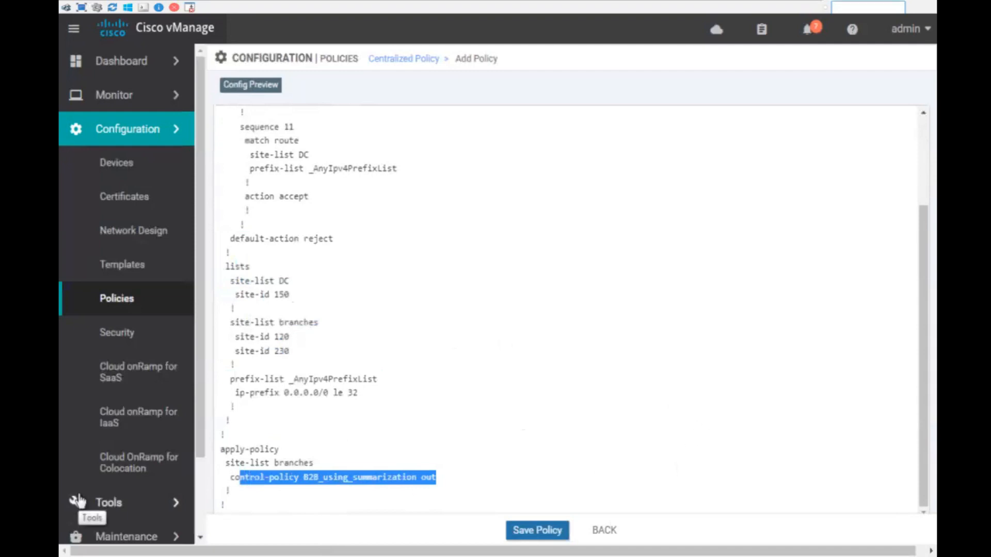
scroll(546, 403, "up", 3)
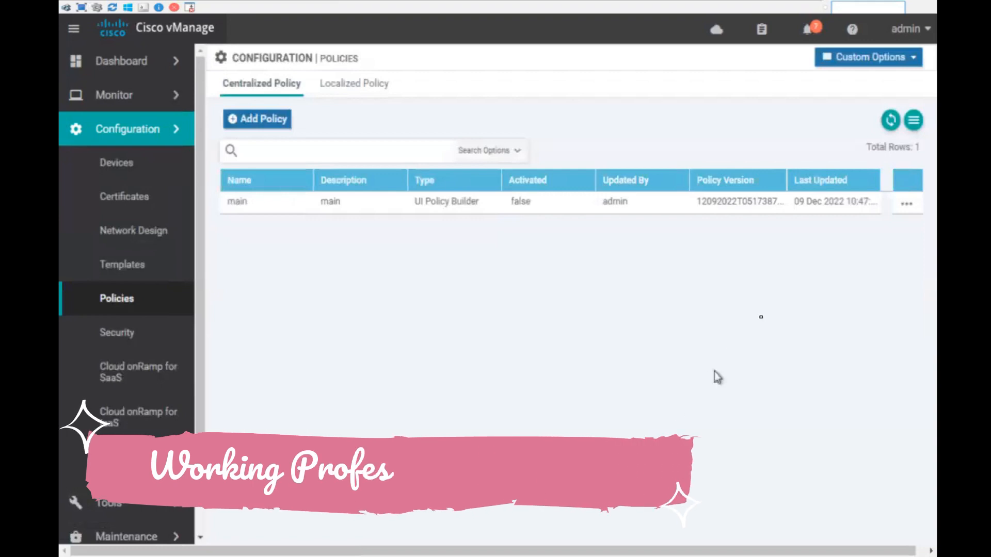
- Activate the main policy on the vSmart, then open the Monitor > Network device list
left_click(907, 206)
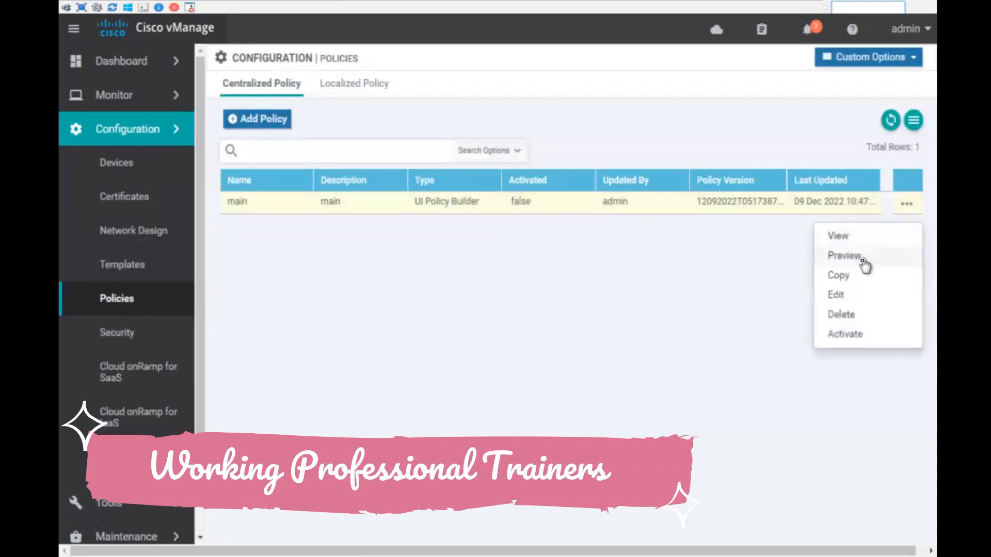
left_click(851, 335)
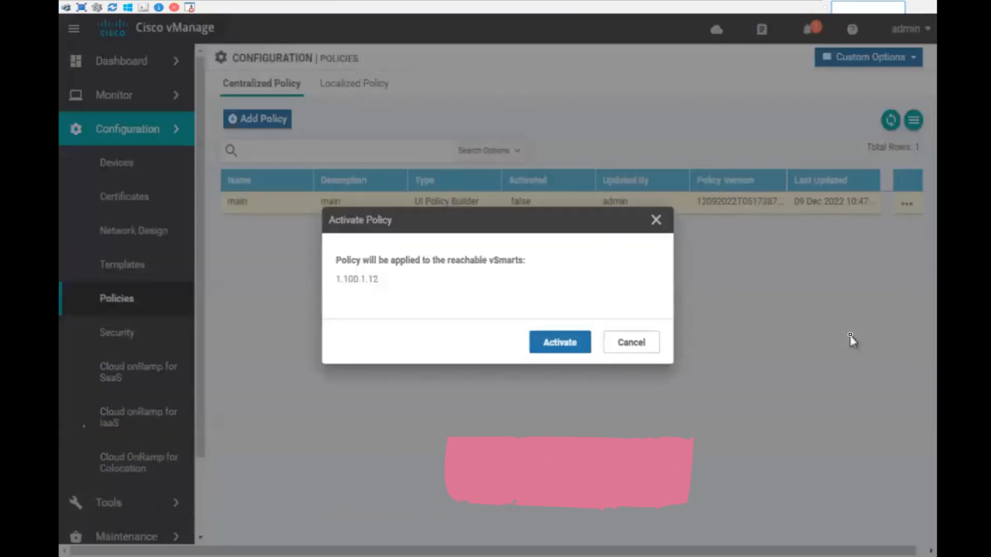
left_click(563, 344)
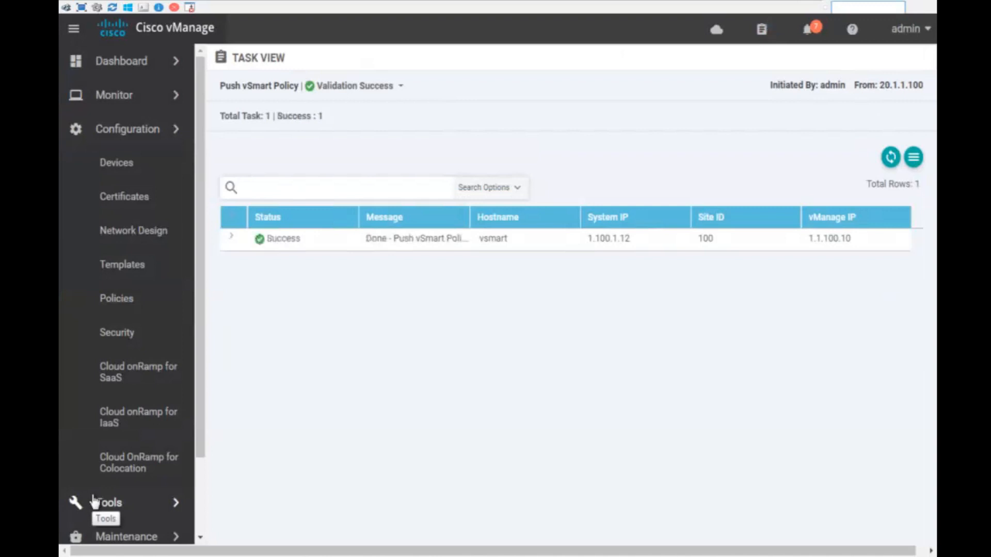
left_click(142, 97)
left_click(192, 177)
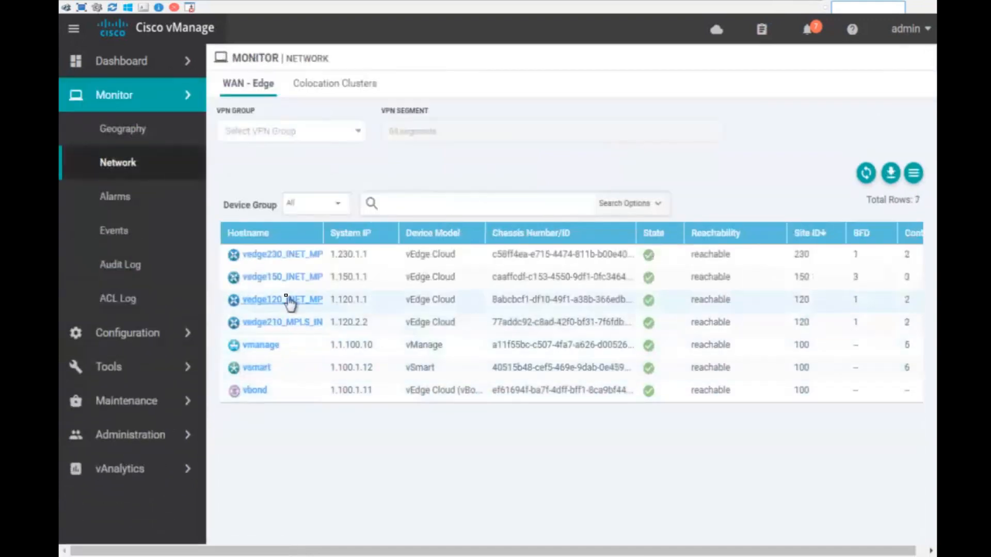
- Run a traceroute from vedge230 to 10.120.1.1 in VPN 10 with source interface ge0/2
left_click(290, 259)
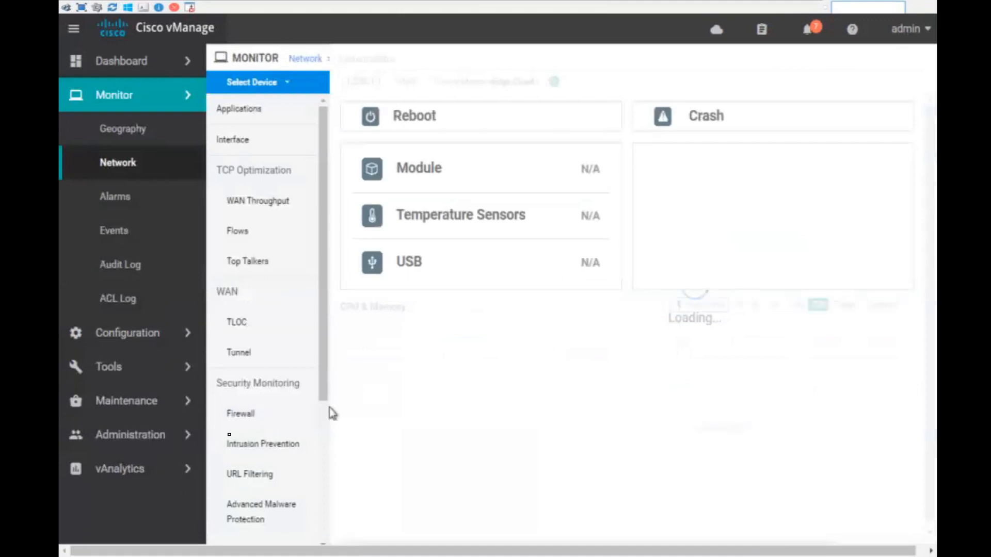
scroll(255, 478, "down", 4)
mouse_move(653, 495)
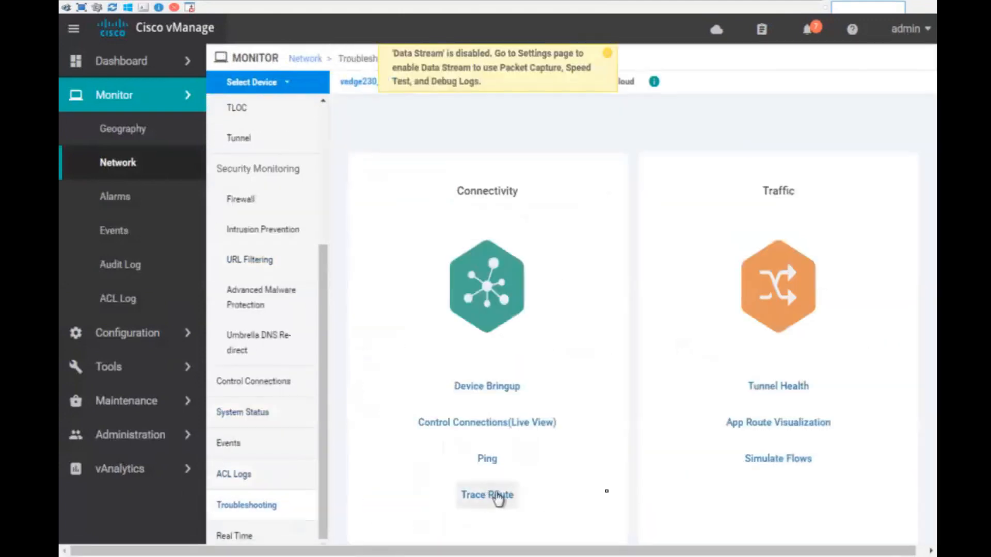
left_click(496, 497)
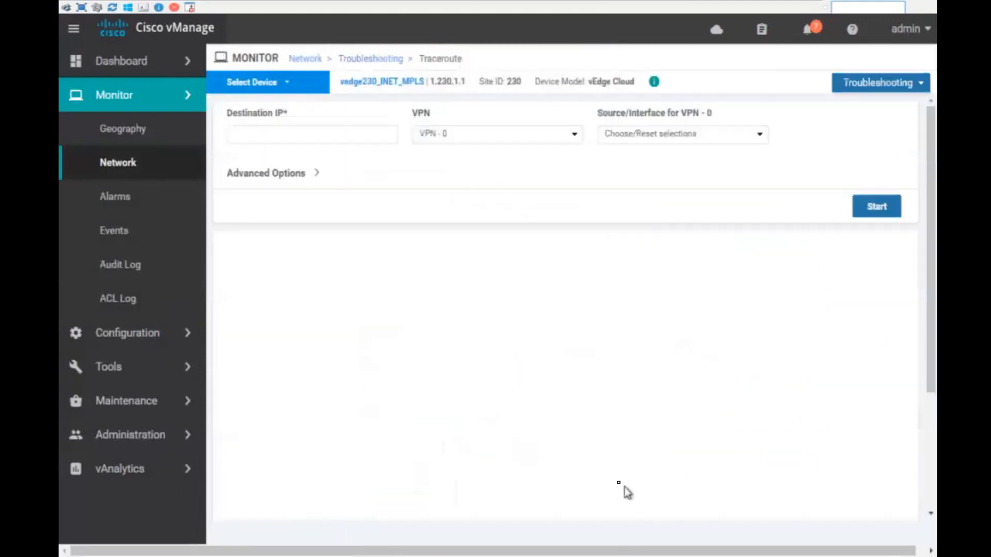
left_click(314, 133)
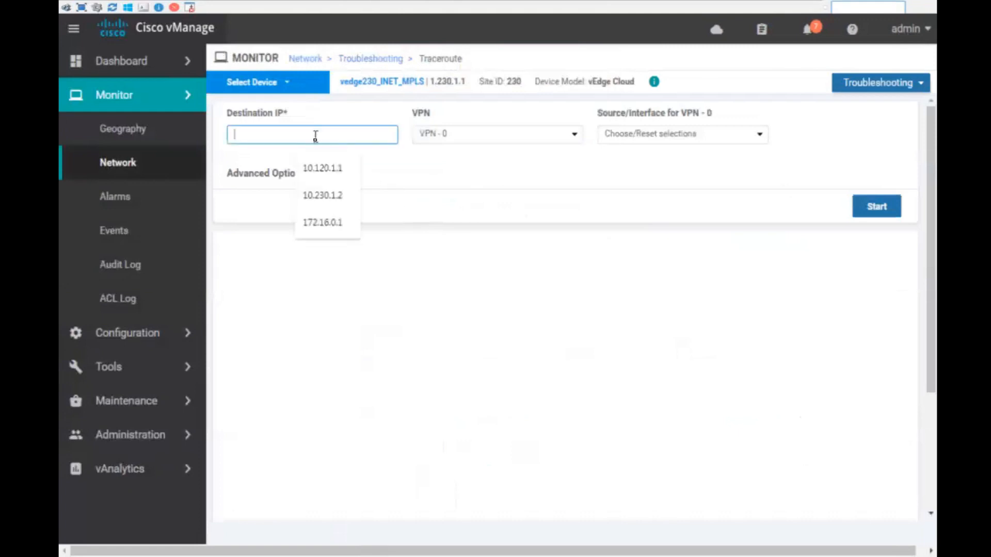
left_click(330, 169)
left_click(460, 137)
left_click(449, 161)
left_click(637, 134)
left_click(641, 160)
left_click(875, 209)
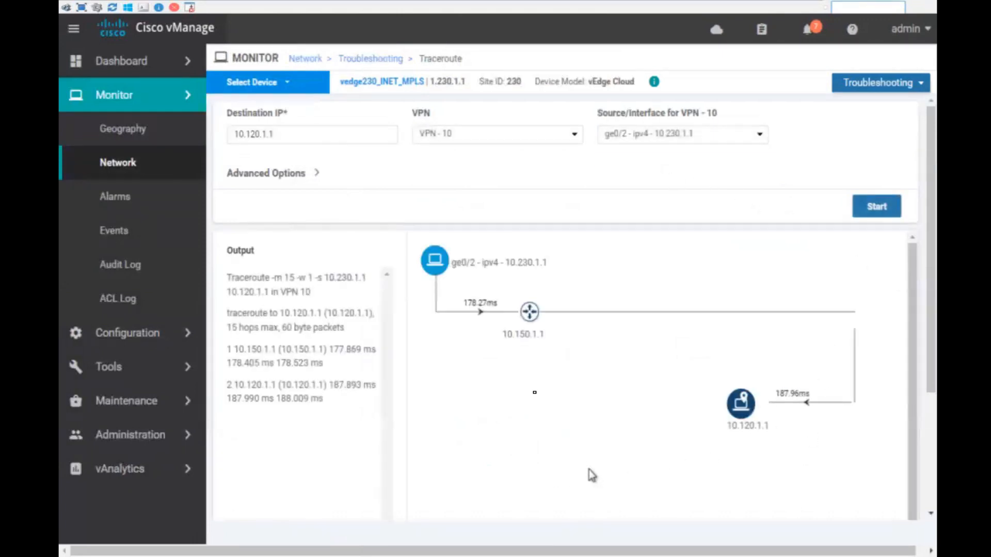
- Highlight the 10.150.1.1 hop in the traceroute path and minimize the lab console window
left_click_drag(505, 336, 551, 336)
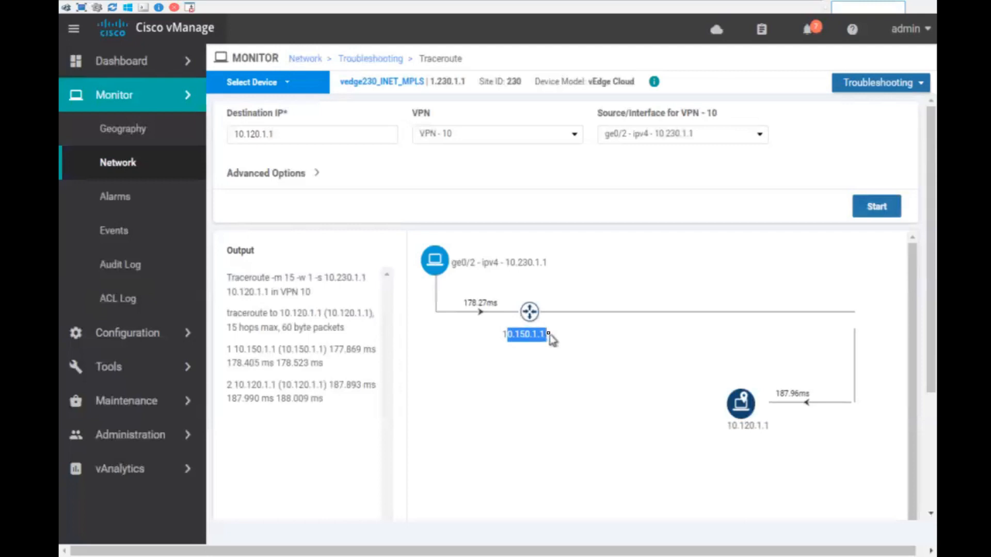
left_click(599, 472)
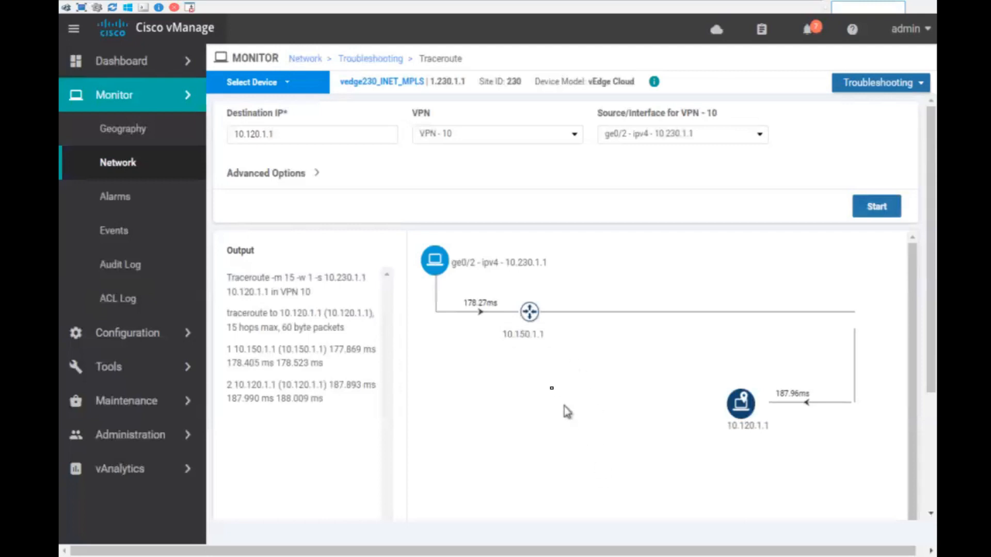
double_click(521, 330)
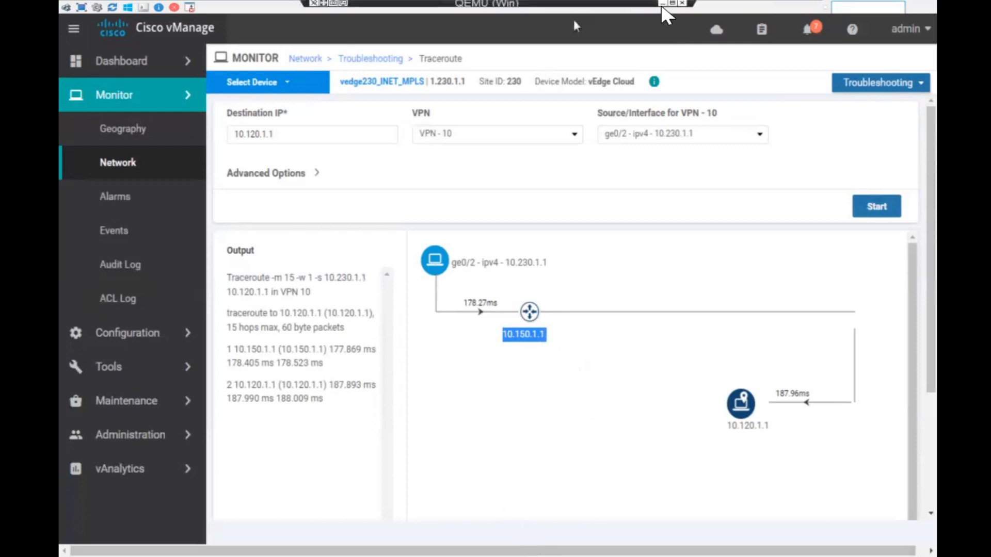
left_click(663, 3)
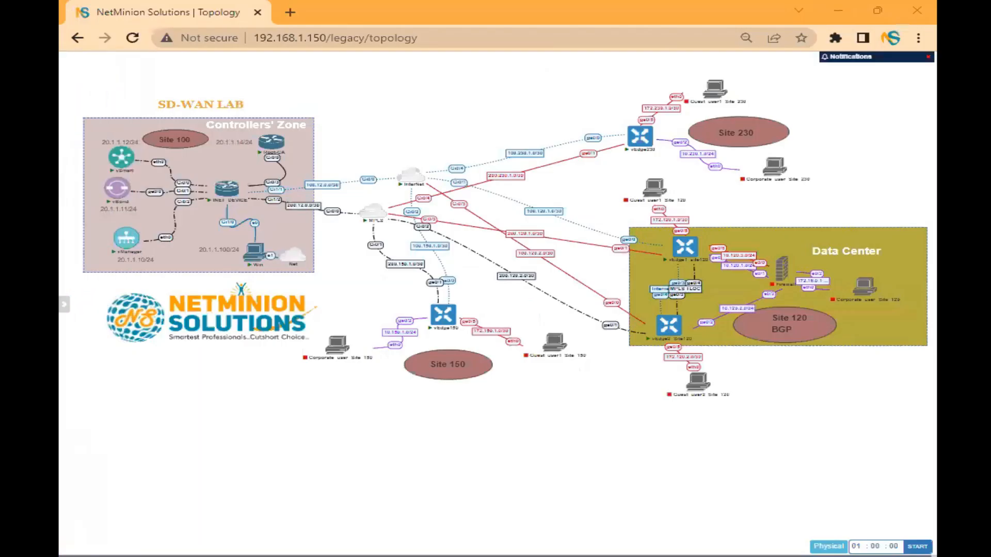
- Back on the whiteboard, draw a yellow box around 'B2B through DC'
key("alt+Tab")
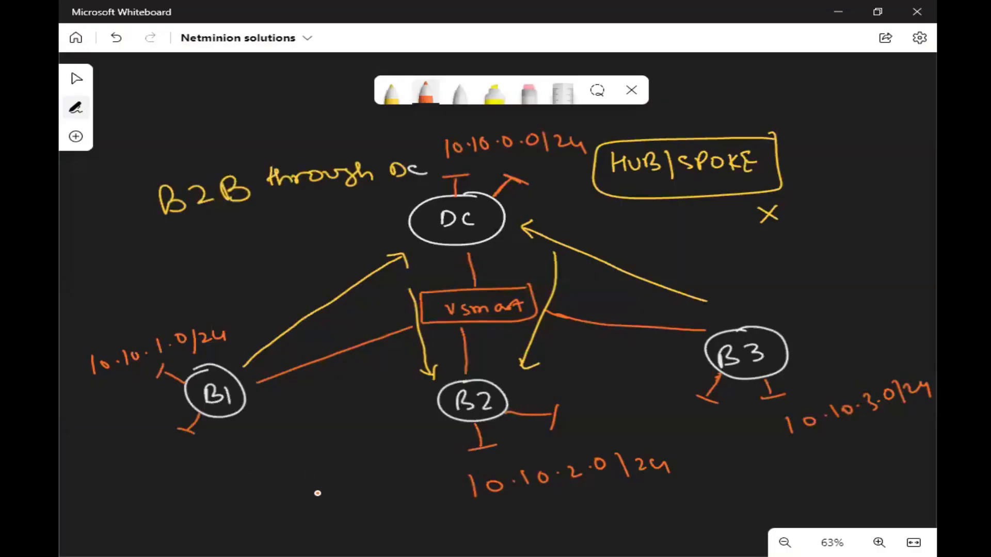
scroll(333, 482, "down", 3, "ctrl")
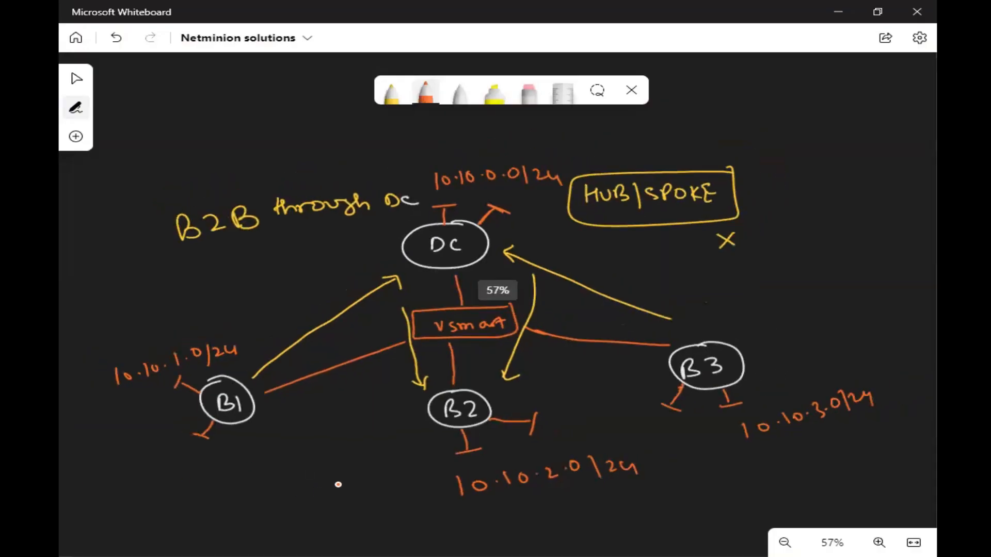
scroll(348, 451, "up", 1, "ctrl")
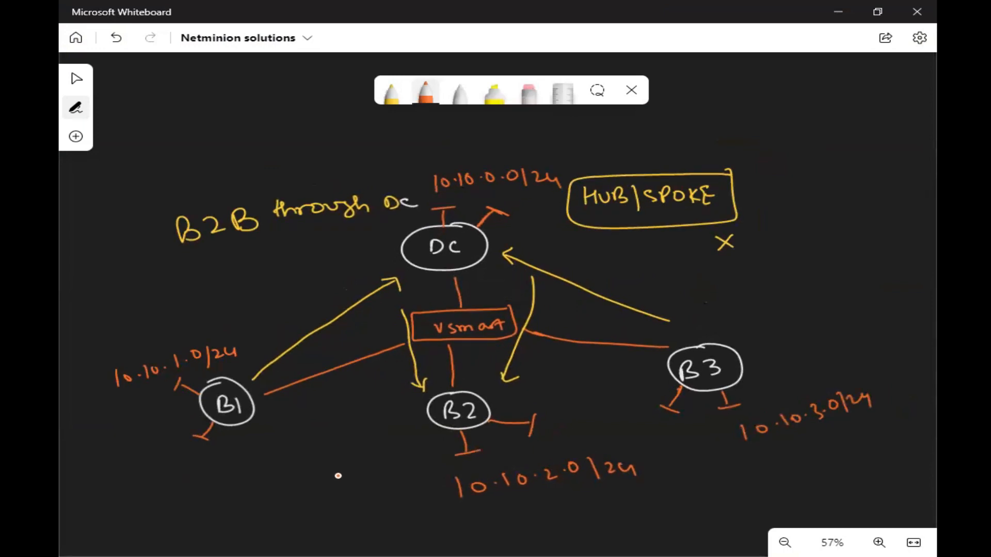
left_click(76, 79)
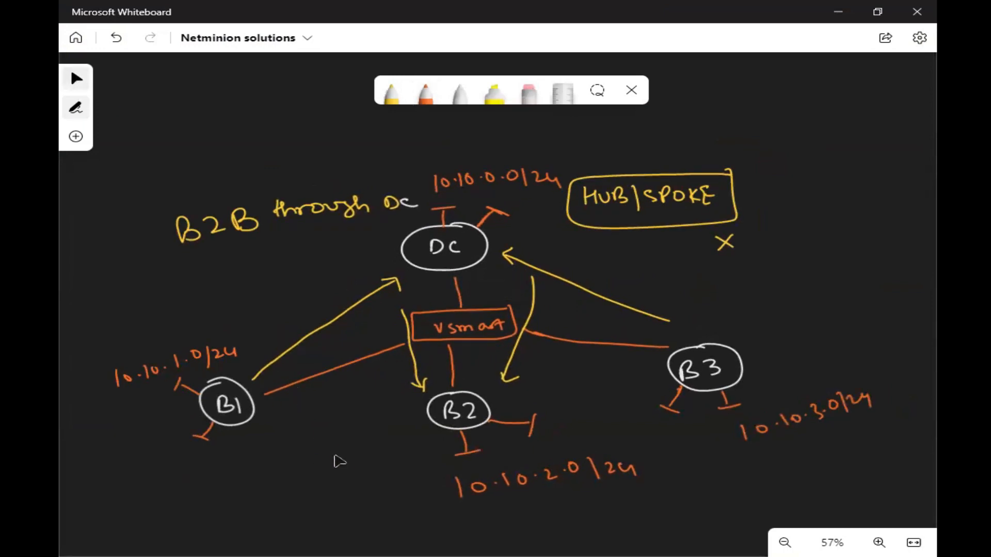
left_click_drag(336, 453, 340, 421)
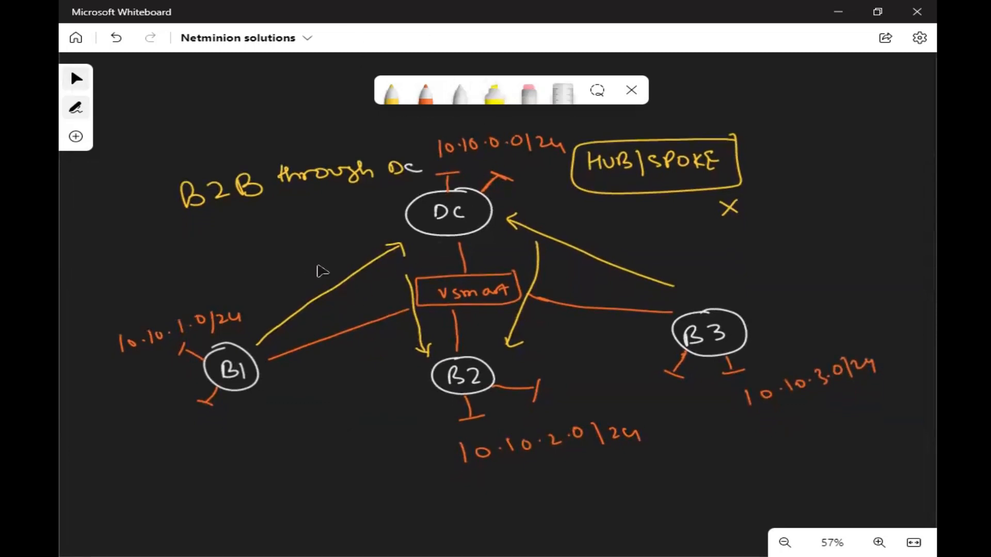
left_click(391, 92)
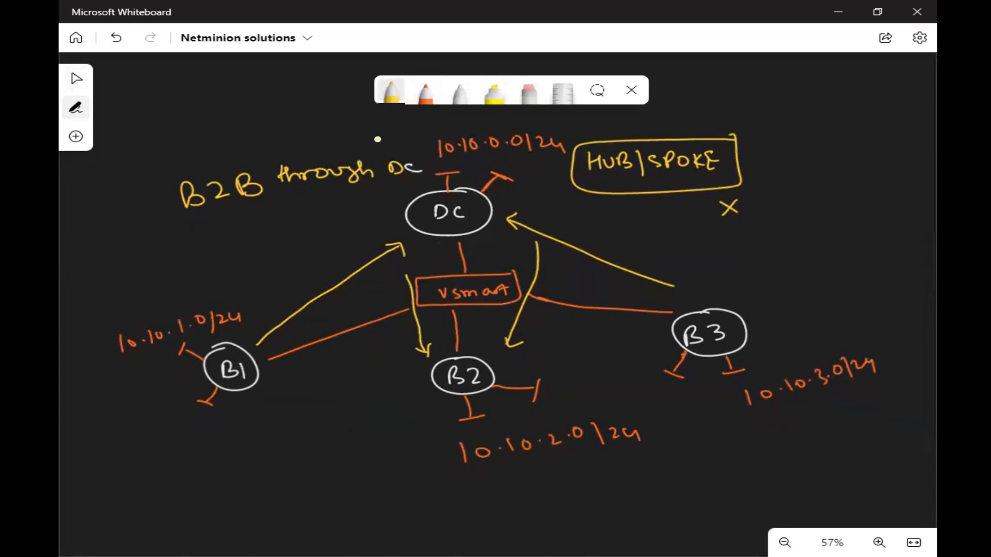
mouse_move(406, 143)
left_mouse_down()
mouse_move(160, 170)
mouse_move(169, 235)
mouse_move(433, 179)
mouse_move(400, 138)
mouse_move(379, 140)
left_mouse_up()
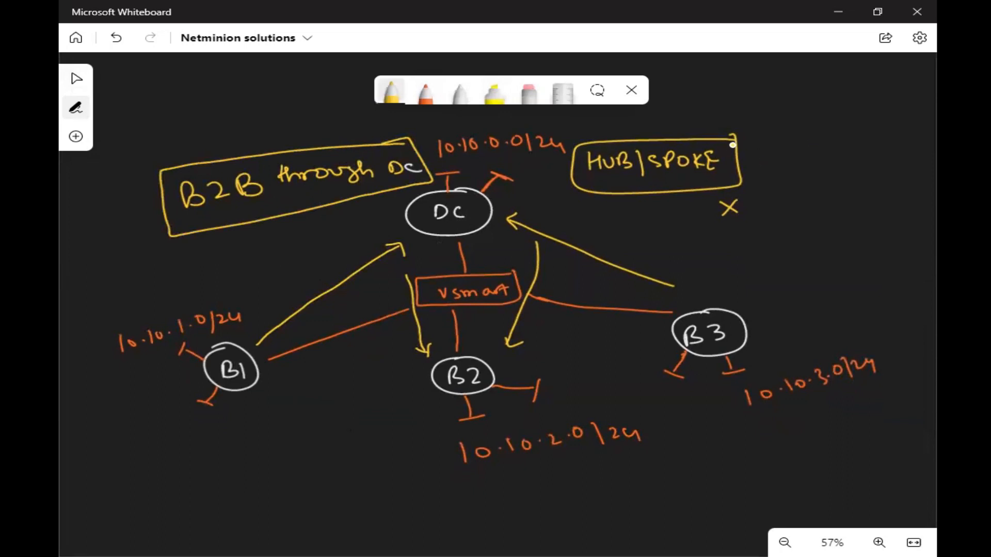
- Mark an x and question mark by the HUB/SPOKE box, then write and cross out 'tloc'
left_click_drag(694, 120, 698, 125)
left_click_drag(787, 127, 789, 146)
mouse_move(781, 137)
left_mouse_down()
mouse_move(845, 139)
mouse_move(827, 148)
mouse_move(854, 110)
mouse_move(808, 101)
mouse_move(816, 105)
left_mouse_up()
mouse_move(757, 196)
left_mouse_down()
mouse_move(801, 161)
mouse_move(802, 170)
left_mouse_up()
left_click_drag(722, 120, 733, 134)
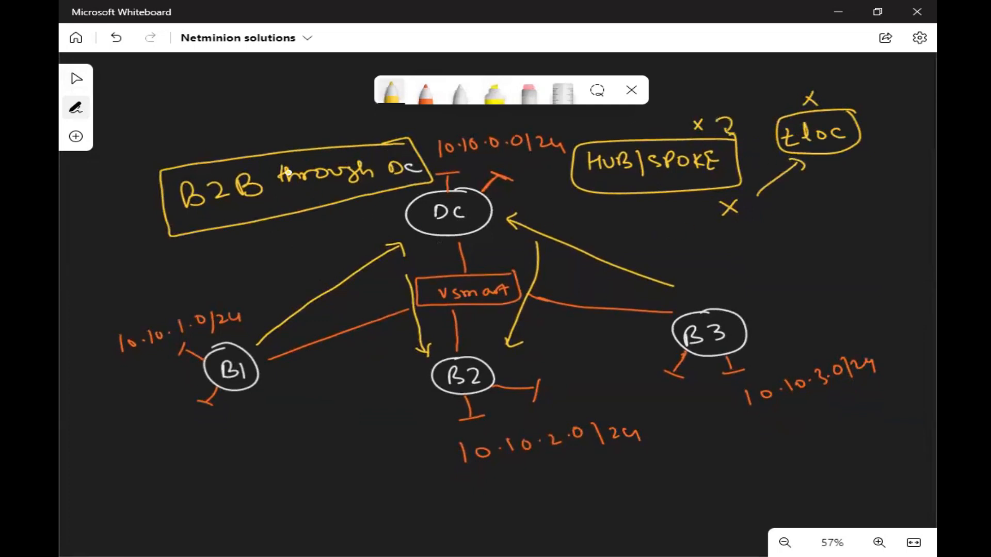
- Write 'Summarization' with an arrow pointing to the B2B through DC box
mouse_move(263, 145)
left_mouse_down()
mouse_move(247, 122)
mouse_move(252, 135)
left_mouse_up()
left_click_drag(154, 109, 143, 123)
mouse_move(156, 116)
left_mouse_down()
mouse_move(215, 91)
mouse_move(271, 90)
mouse_move(217, 93)
left_mouse_up()
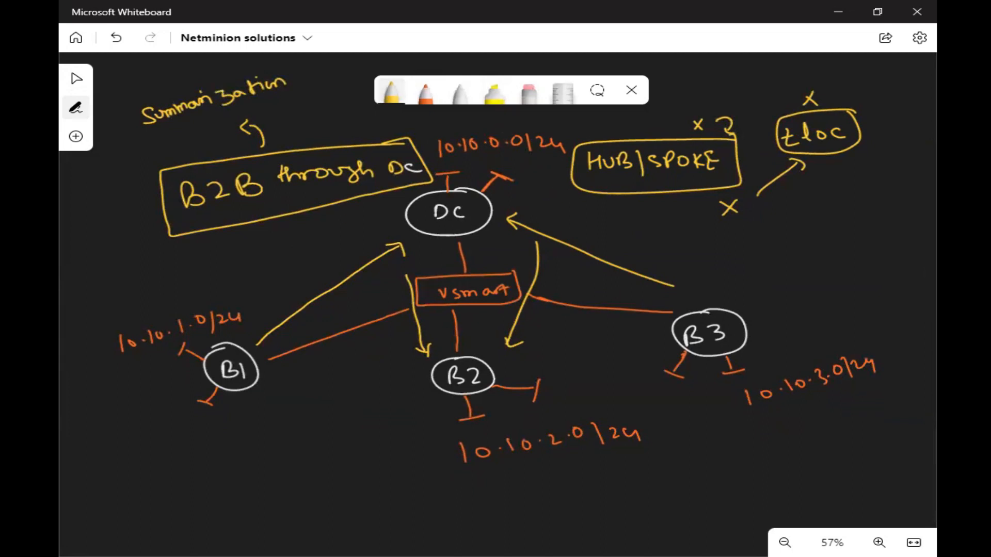
left_click(76, 79)
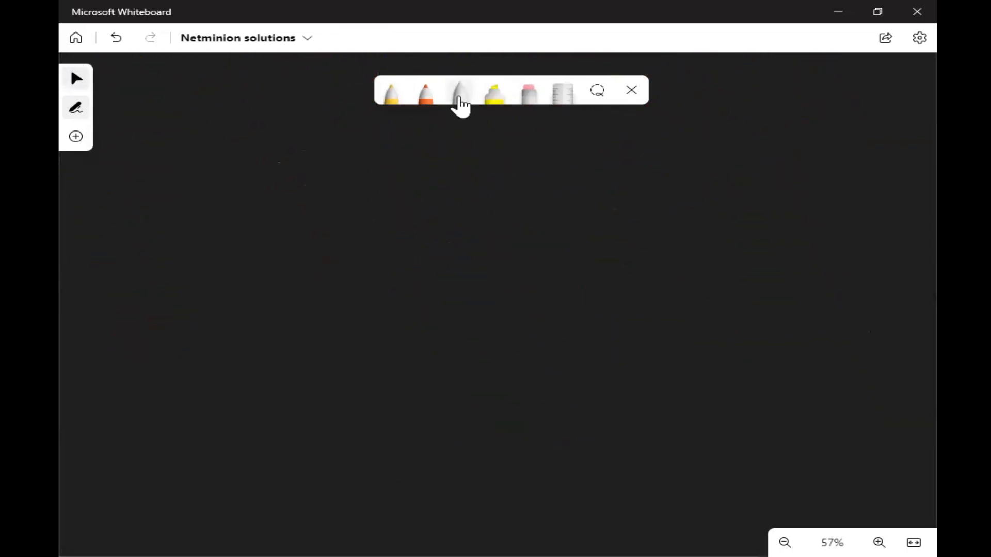
- Draw a hub linked to three site routers in white
left_click(459, 95)
mouse_move(497, 213)
left_mouse_down()
mouse_move(488, 196)
mouse_move(474, 197)
left_mouse_up()
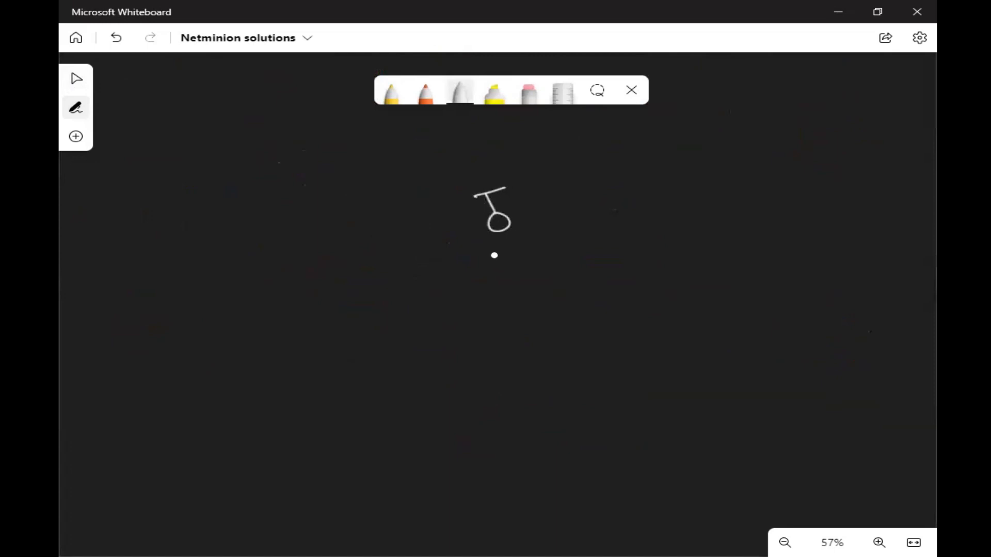
mouse_move(499, 240)
left_mouse_down()
mouse_move(503, 268)
mouse_move(553, 266)
mouse_move(394, 330)
mouse_move(387, 359)
left_mouse_up()
left_click_drag(376, 358, 402, 363)
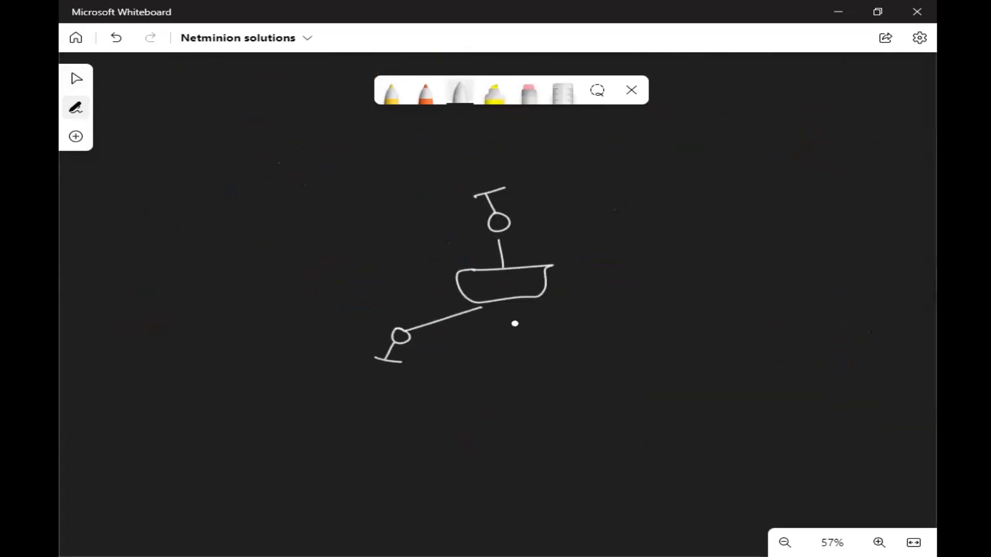
left_click_drag(534, 301, 647, 353)
mouse_move(588, 335)
left_mouse_down()
mouse_move(647, 352)
mouse_move(684, 350)
mouse_move(677, 342)
left_mouse_up()
- Label the sites A, B and C in orange and note that C learns A, B
left_click(426, 93)
left_click_drag(399, 380, 413, 393)
mouse_move(471, 173)
left_mouse_down()
mouse_move(458, 174)
mouse_move(472, 181)
left_mouse_up()
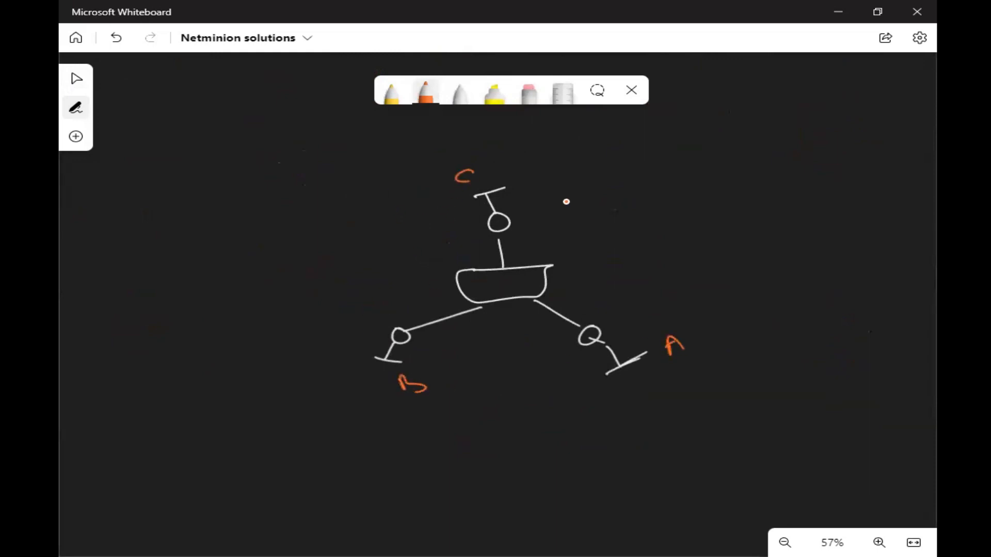
left_click_drag(515, 215, 592, 199)
left_click_drag(582, 193, 636, 187)
- Note 'B, C' beside site A and 'A, C' under site B, then shift the diagram right
left_click_drag(726, 378, 799, 380)
left_click(783, 369)
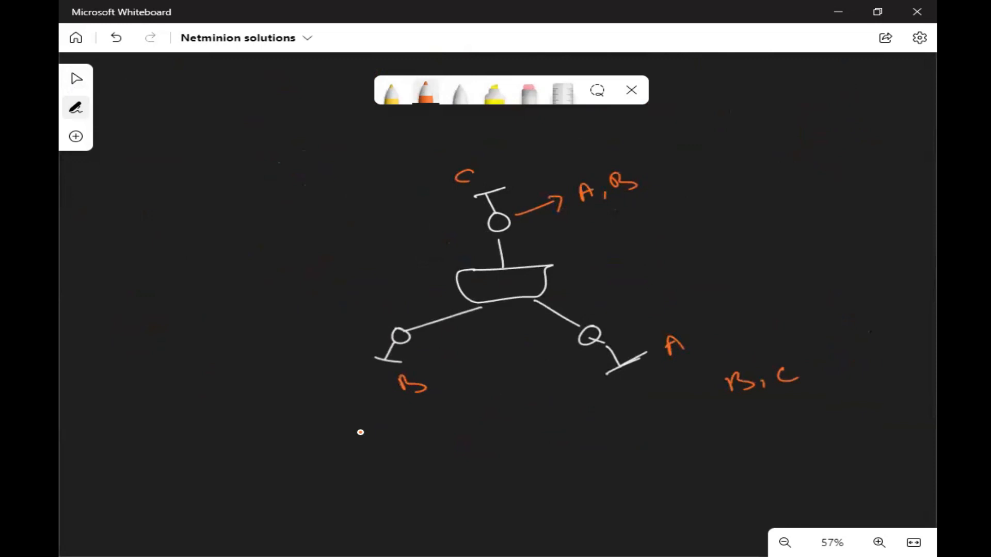
mouse_move(369, 430)
left_mouse_down()
mouse_move(367, 440)
mouse_move(380, 438)
left_mouse_up()
left_click_drag(367, 432, 394, 444)
left_click_drag(426, 424, 428, 437)
left_click(76, 79)
left_click_drag(340, 193, 431, 186)
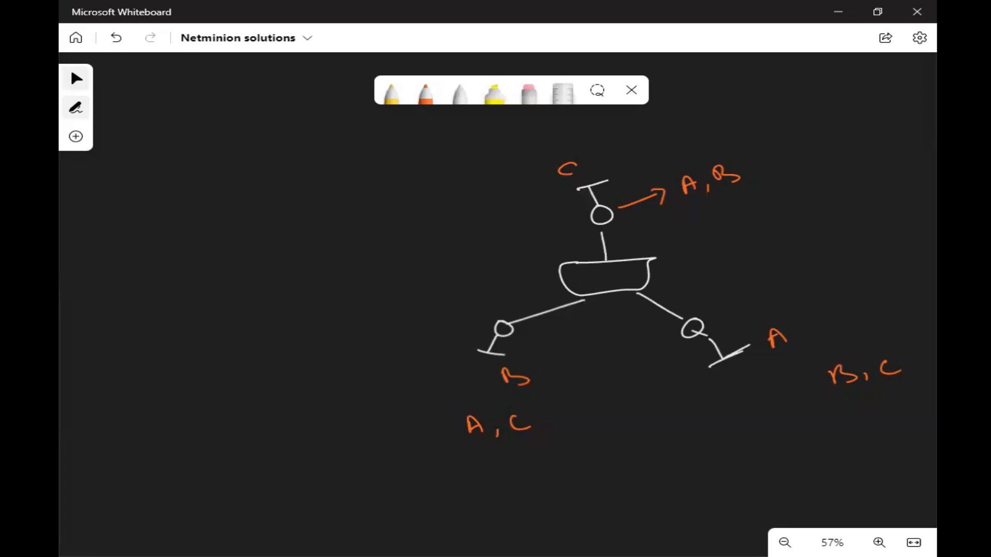
- Mark site C as the DC and write 0.0.0.0/0 beside it in yellow
left_click(391, 93)
mouse_move(582, 212)
left_mouse_down()
mouse_move(570, 230)
mouse_move(583, 219)
mouse_move(527, 231)
mouse_move(554, 232)
left_mouse_up()
left_click_drag(623, 225, 635, 239)
mouse_move(657, 233)
left_mouse_down()
mouse_move(730, 223)
mouse_move(746, 235)
left_mouse_up()
left_click(670, 235)
left_click(694, 231)
left_click(718, 229)
left_click_drag(758, 224, 757, 223)
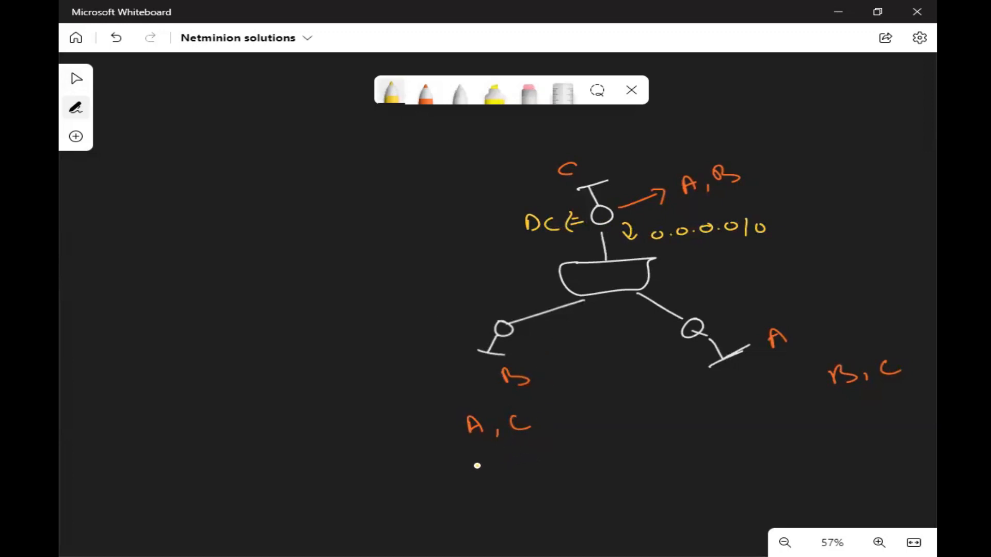
- Write C (0.0.0.0/0) under sites A and B and draw arrows through the hub
mouse_move(485, 461)
left_mouse_down()
mouse_move(487, 472)
mouse_move(511, 473)
mouse_move(519, 457)
mouse_move(586, 458)
mouse_move(619, 444)
mouse_move(626, 468)
left_mouse_up()
mouse_move(752, 417)
left_mouse_down()
mouse_move(774, 435)
mouse_move(844, 421)
mouse_move(857, 430)
left_mouse_up()
mouse_move(866, 415)
left_mouse_down()
mouse_move(865, 434)
mouse_move(892, 431)
left_mouse_up()
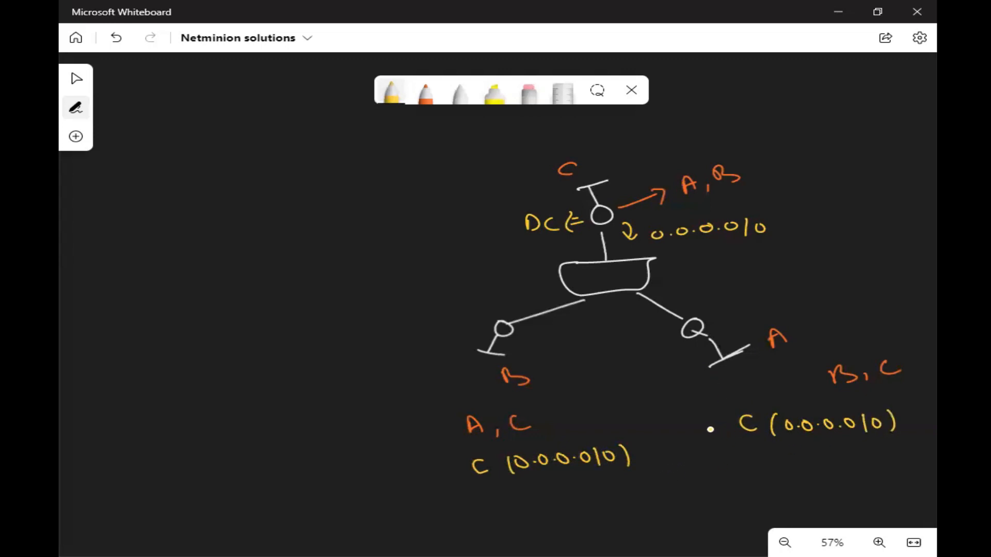
mouse_move(713, 425)
left_mouse_down()
mouse_move(681, 403)
mouse_move(626, 308)
mouse_move(641, 314)
left_mouse_up()
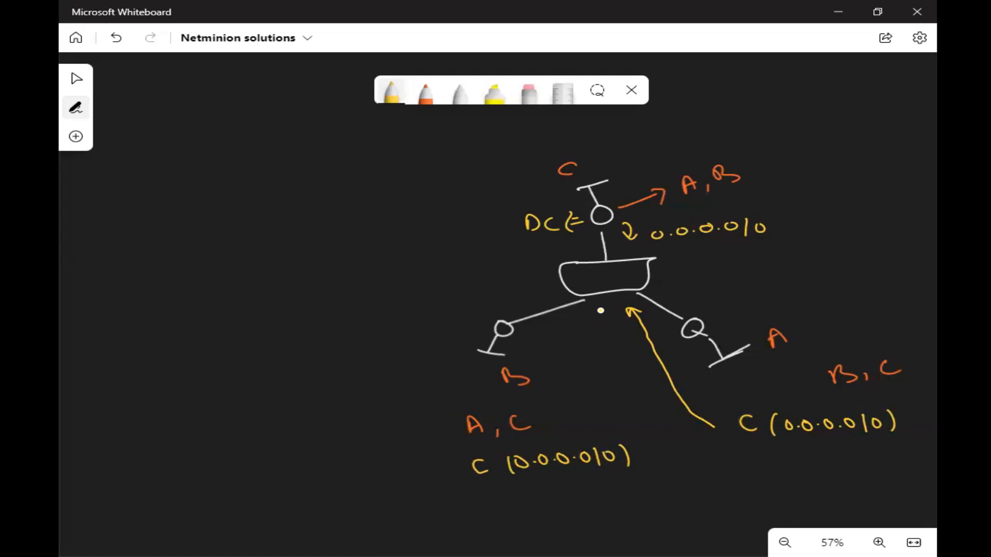
mouse_move(599, 311)
left_mouse_down()
mouse_move(555, 378)
mouse_move(544, 379)
mouse_move(544, 387)
mouse_move(568, 388)
left_mouse_up()
- Delete all drawings from the whiteboard and return to vManage
key("ctrl+a")
key("Delete")
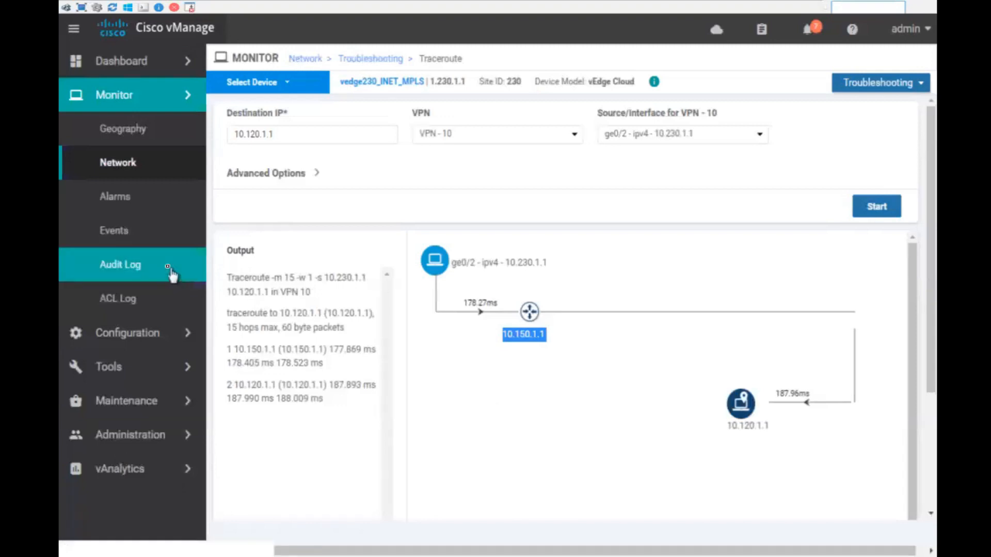
left_click(146, 106)
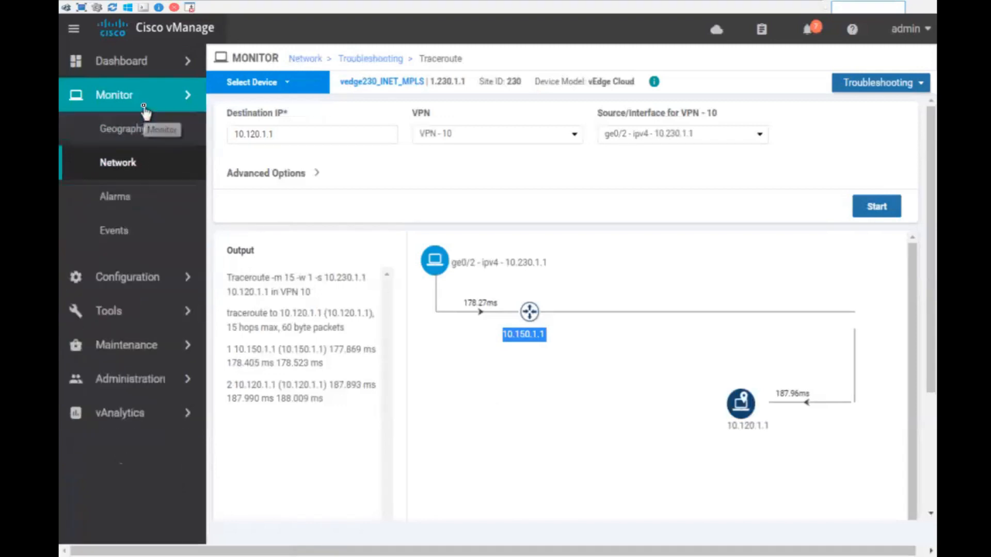
left_click(133, 167)
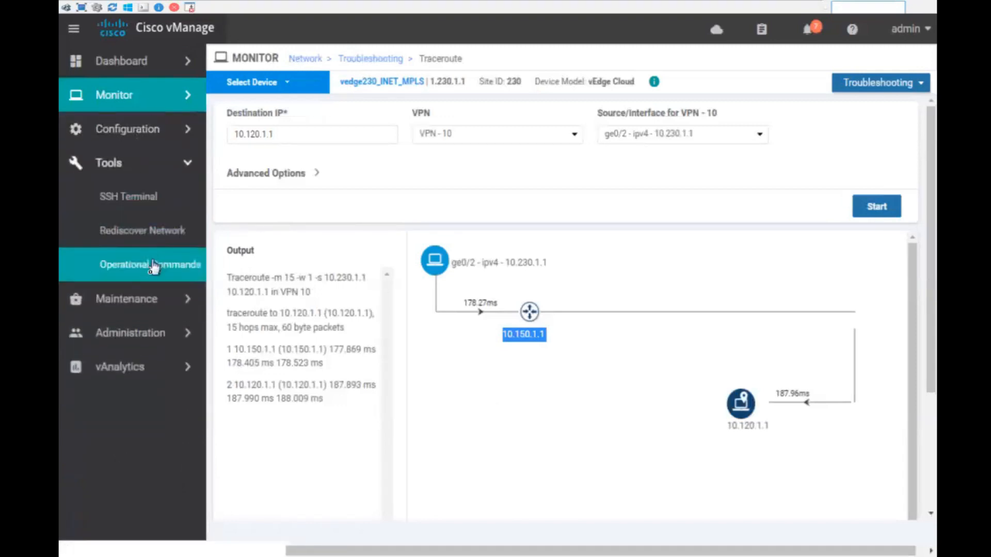
left_click(128, 166)
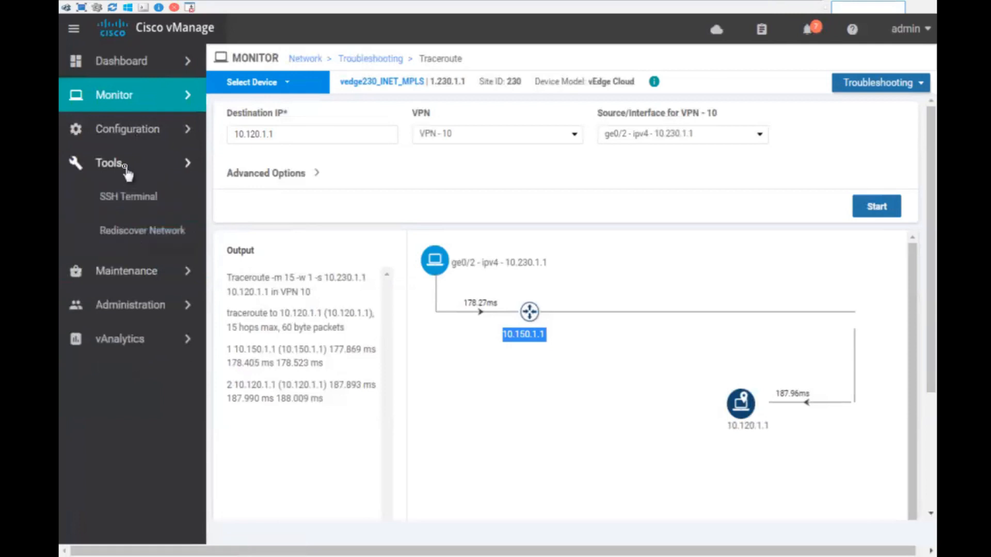
- Deactivate the main centralized policy from Configuration > Policies, removing it from the vSmart
left_click(136, 130)
left_click(129, 300)
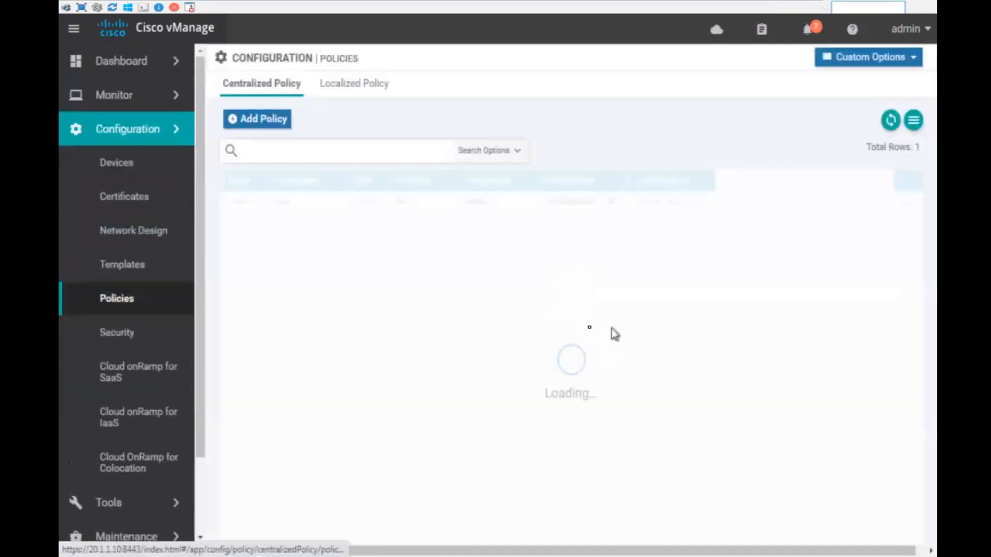
left_click(907, 205)
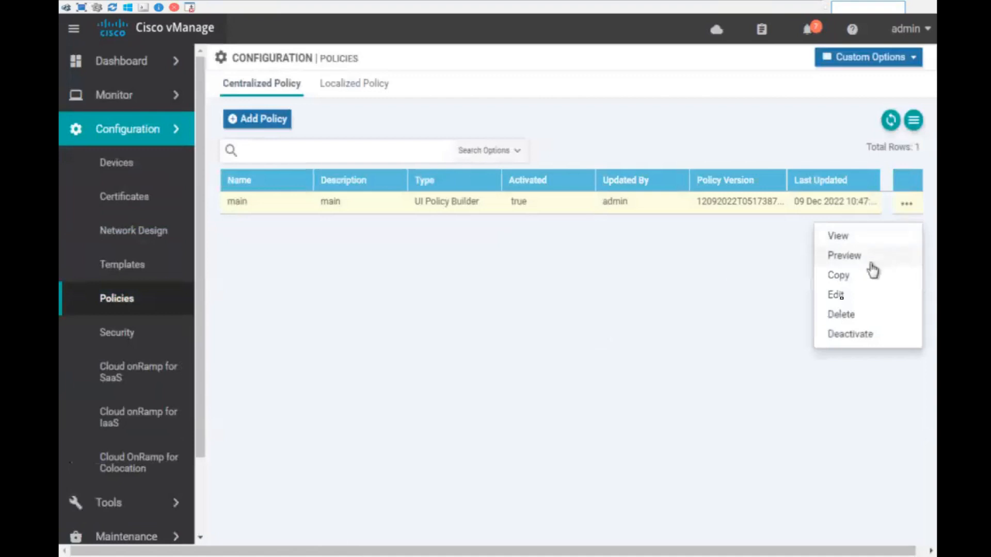
left_click(851, 336)
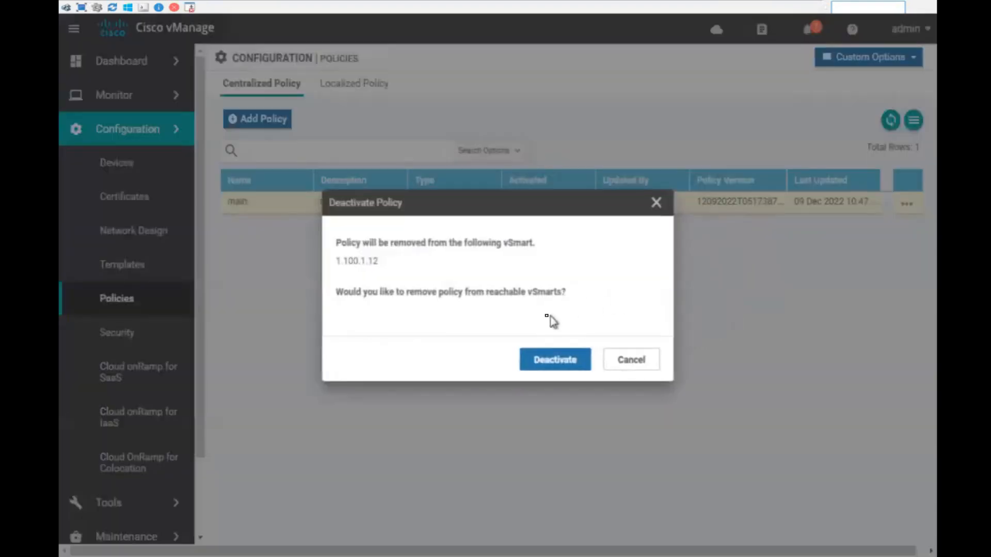
left_click(553, 361)
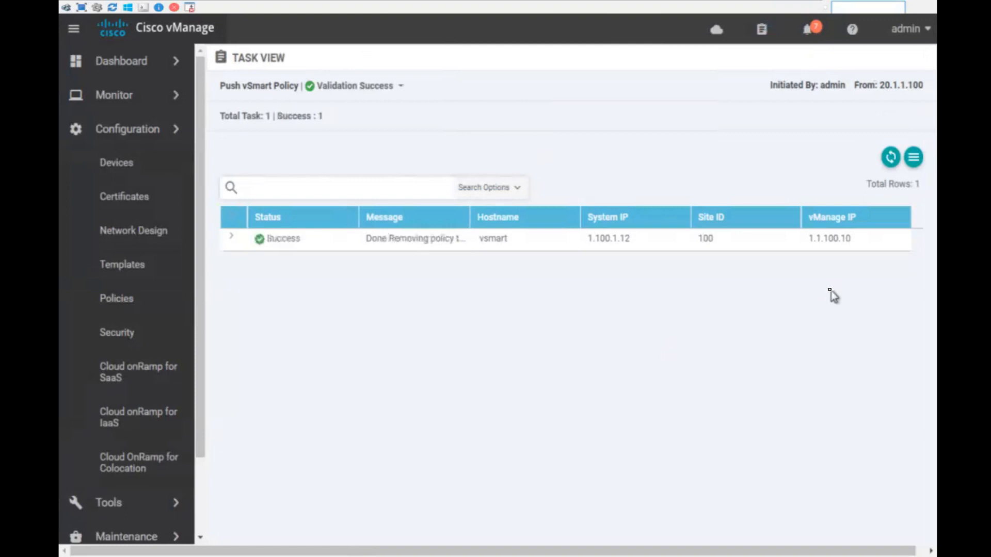
- Delete the main centralized policy from the policies list
left_click(144, 307)
left_click(907, 205)
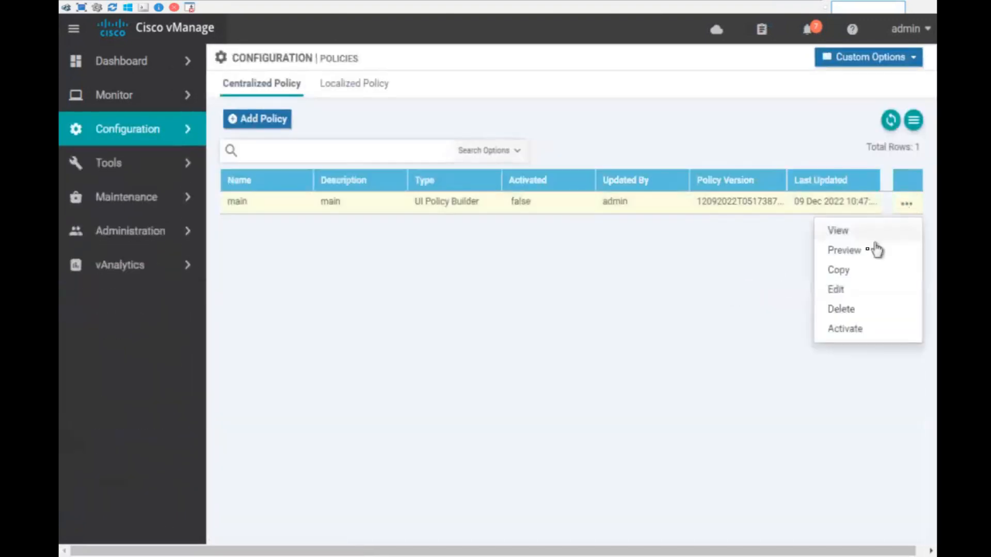
left_click(849, 310)
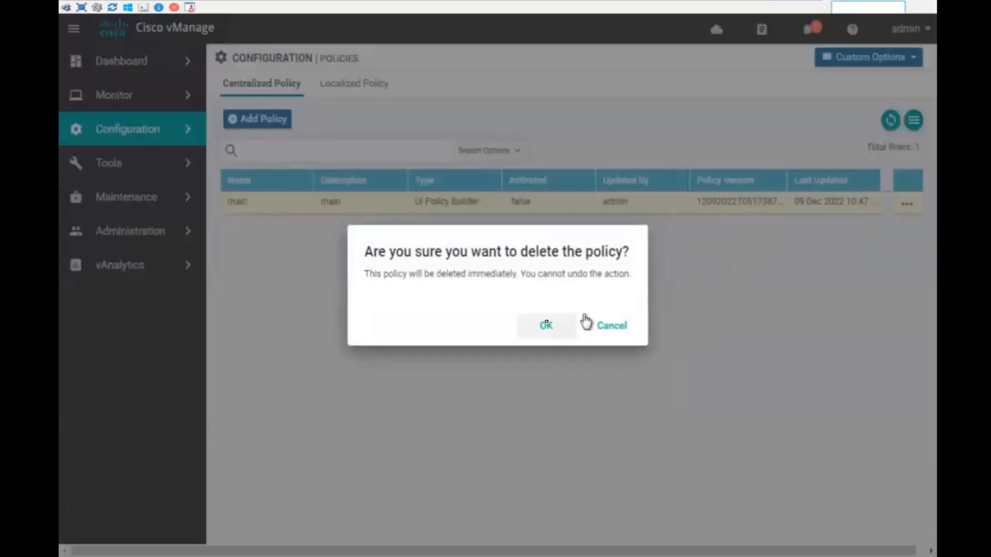
left_click(543, 327)
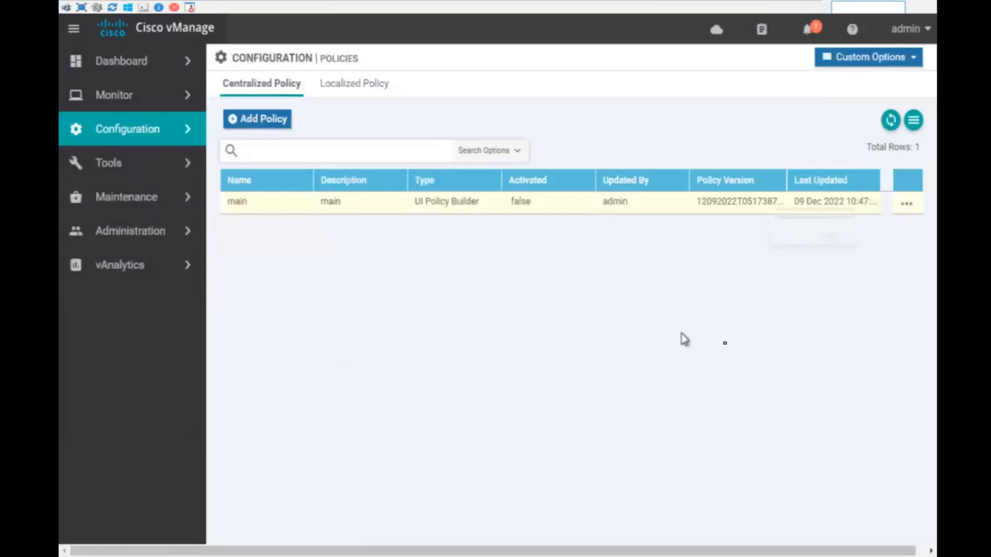
- Keep the B2B_using_summarization topology entry undeleted and return to the Main Dashboard
left_click(905, 67)
left_click(697, 157)
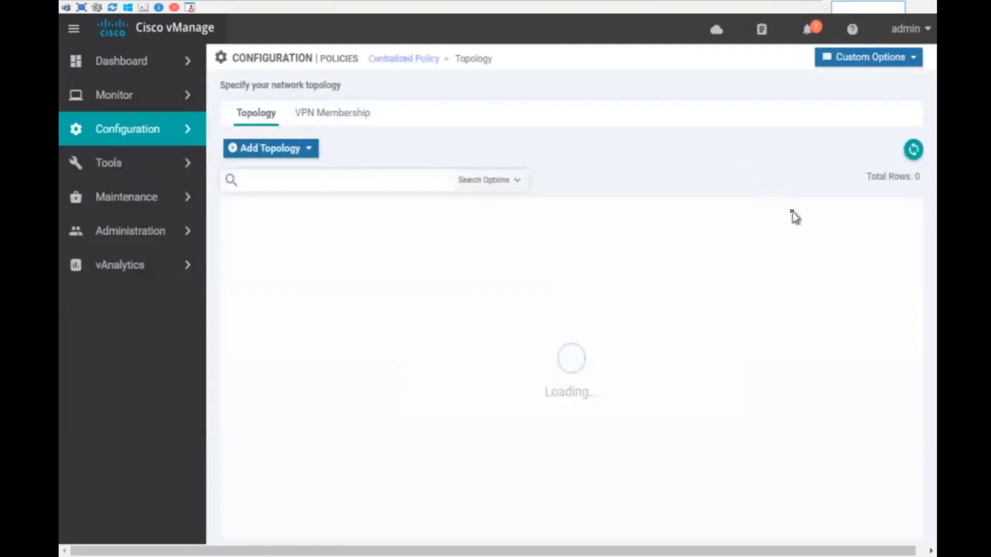
left_click(905, 234)
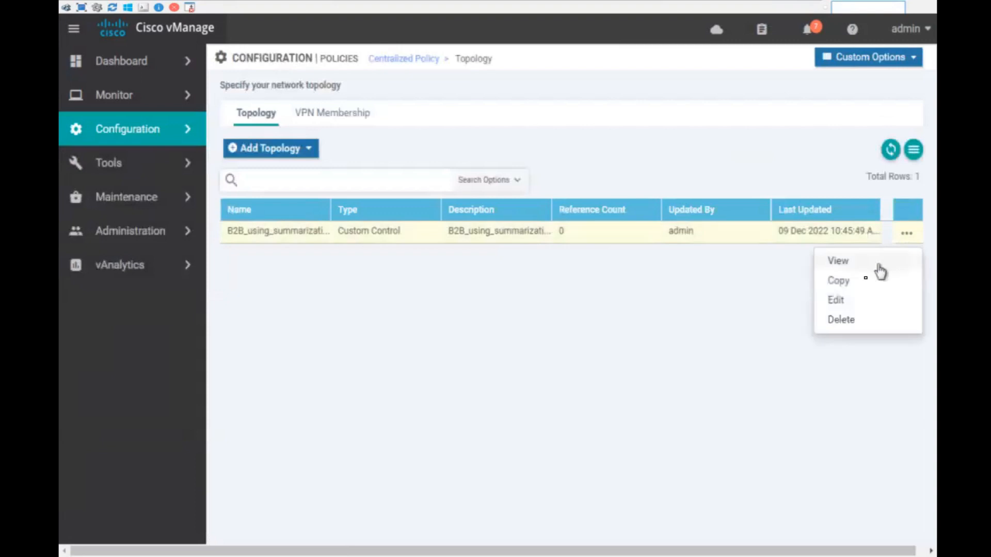
left_click(847, 320)
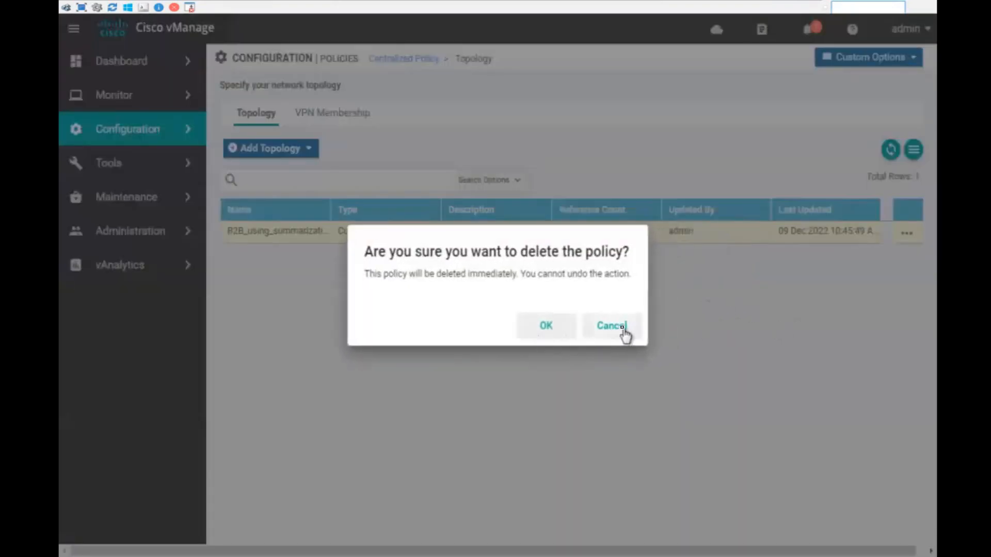
left_click(623, 329)
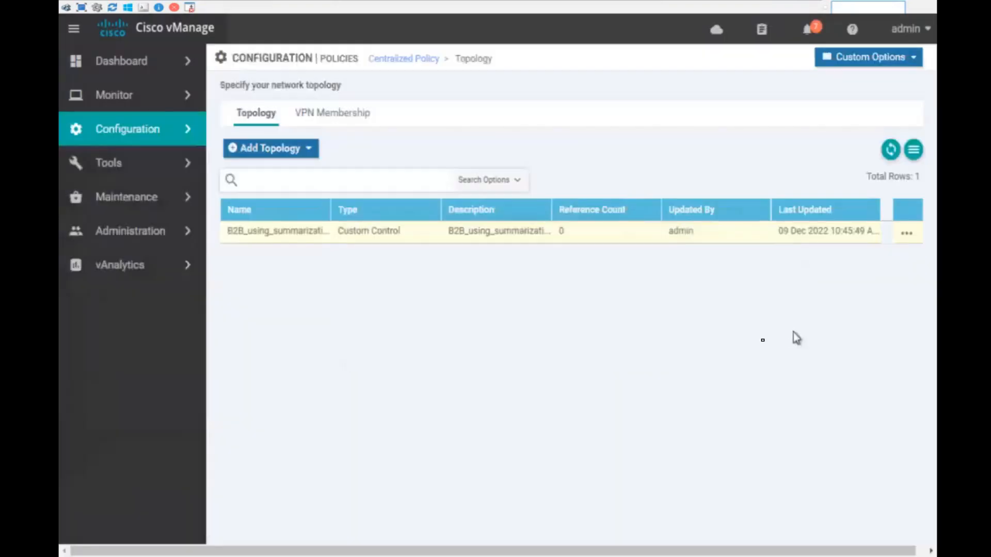
left_click(143, 136)
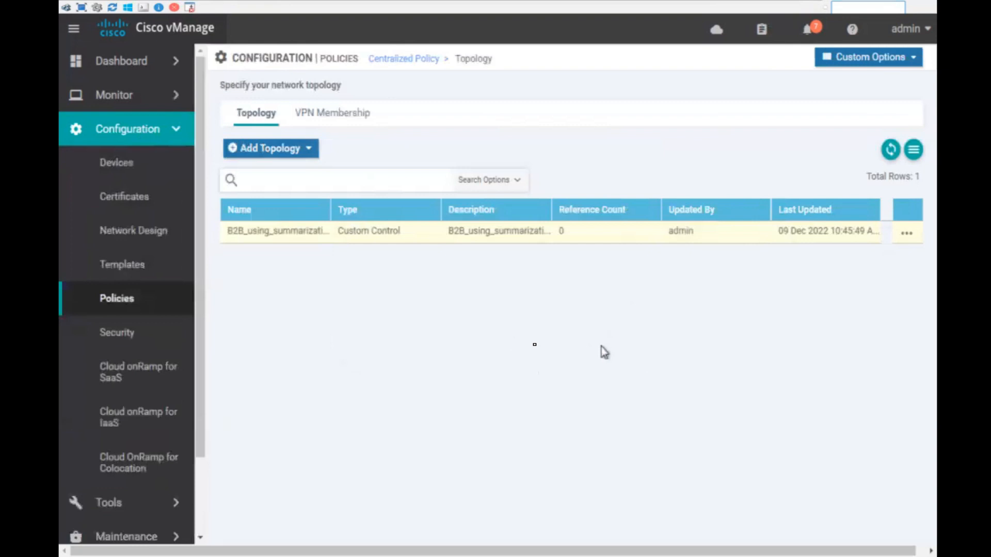
left_click(146, 62)
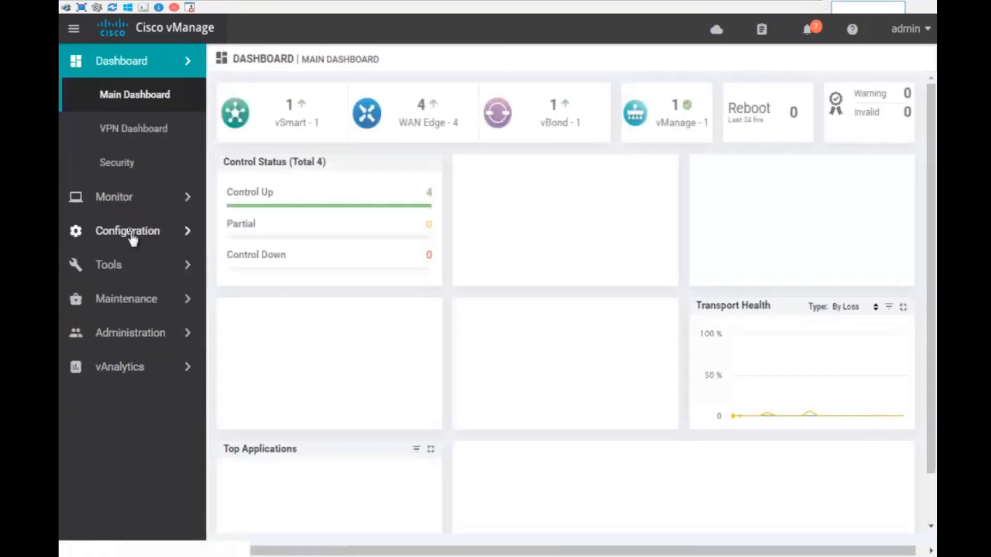
- Open the vEdge150_INET_MPLS device template for editing
left_click(135, 238)
left_click(137, 266)
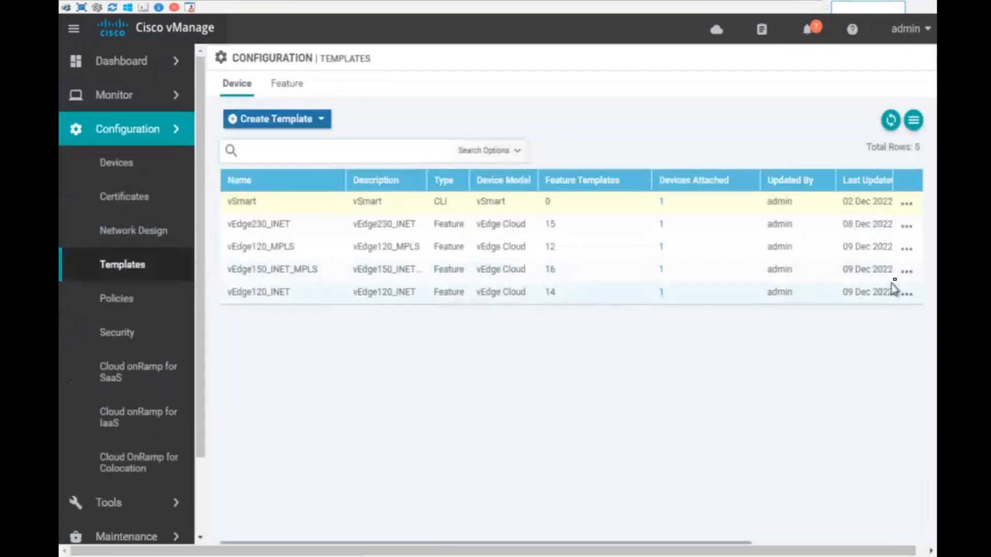
left_click(908, 276)
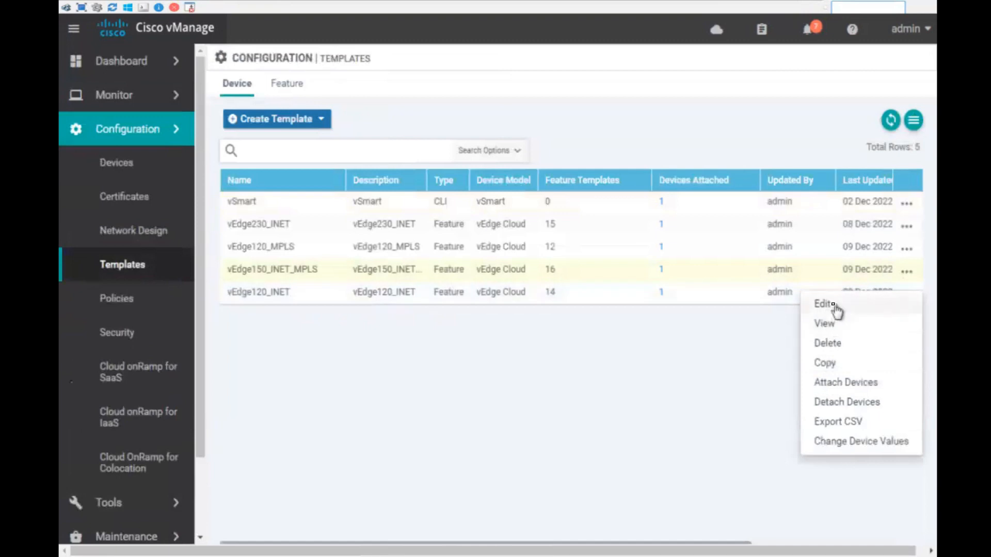
left_click(835, 305)
scroll(521, 335, "down", 5)
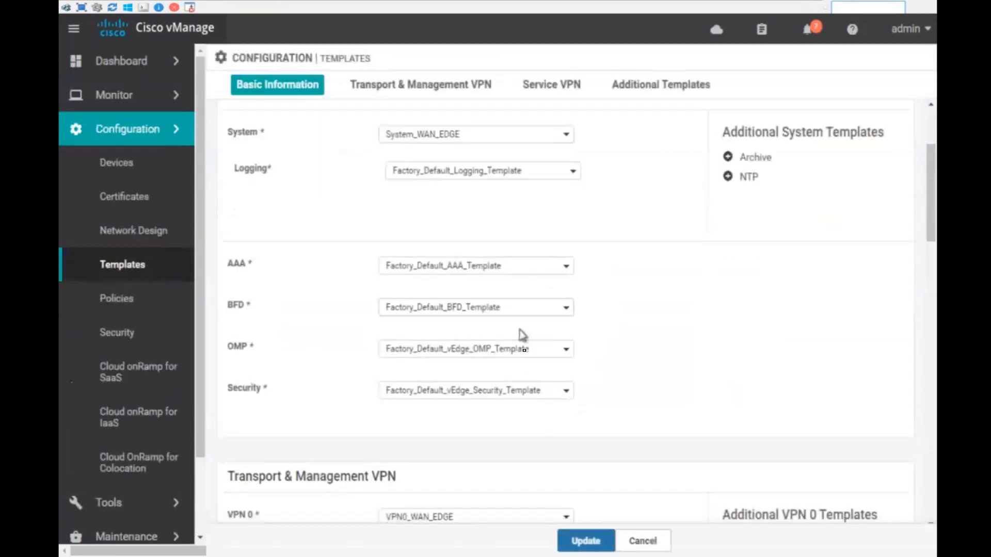
scroll(518, 371, "down", 8)
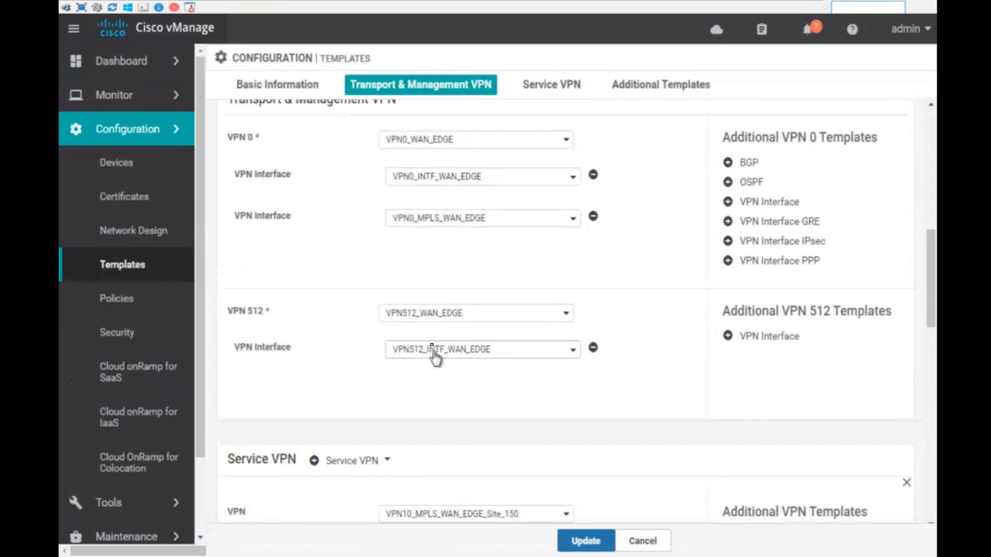
scroll(445, 299, "down", 7)
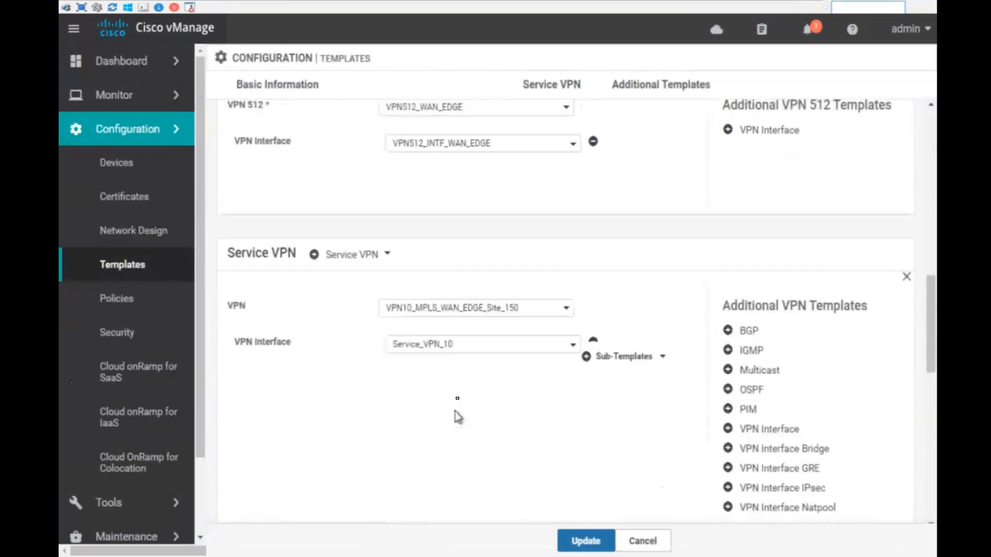
- Set its Service VPN to VPN10_Common_Template, update the template and push it to the device
left_click(457, 215)
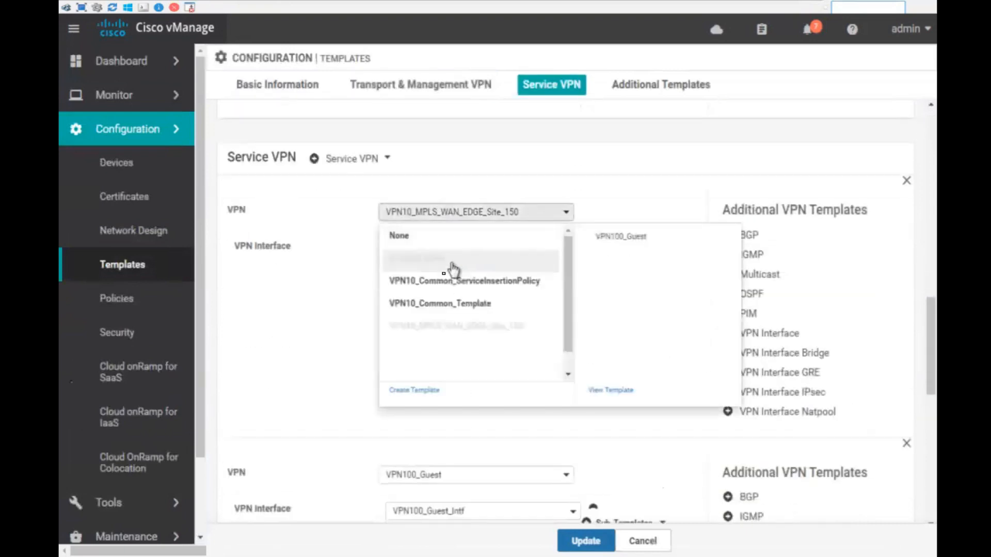
left_click(444, 306)
left_click(575, 541)
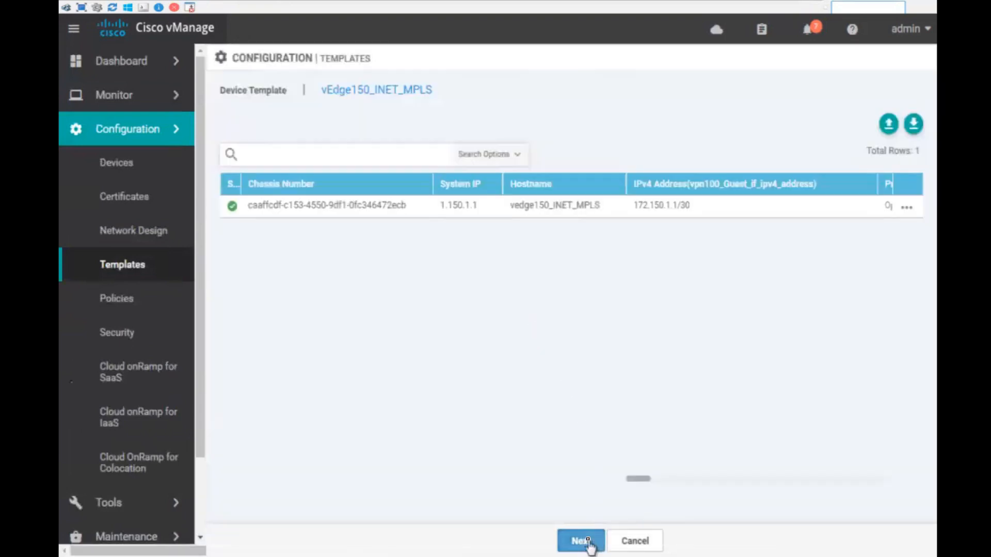
left_click(589, 543)
left_click(621, 544)
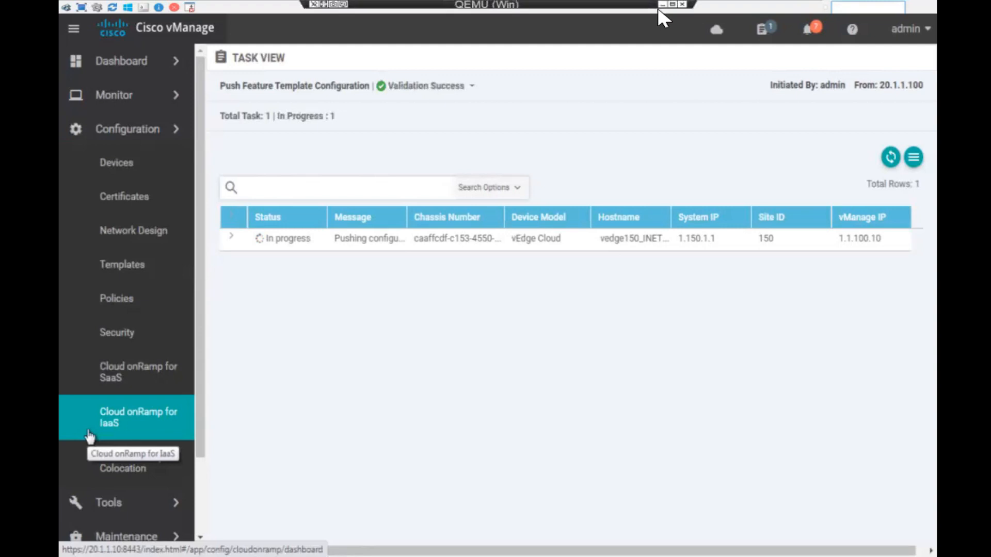
left_click(662, 6)
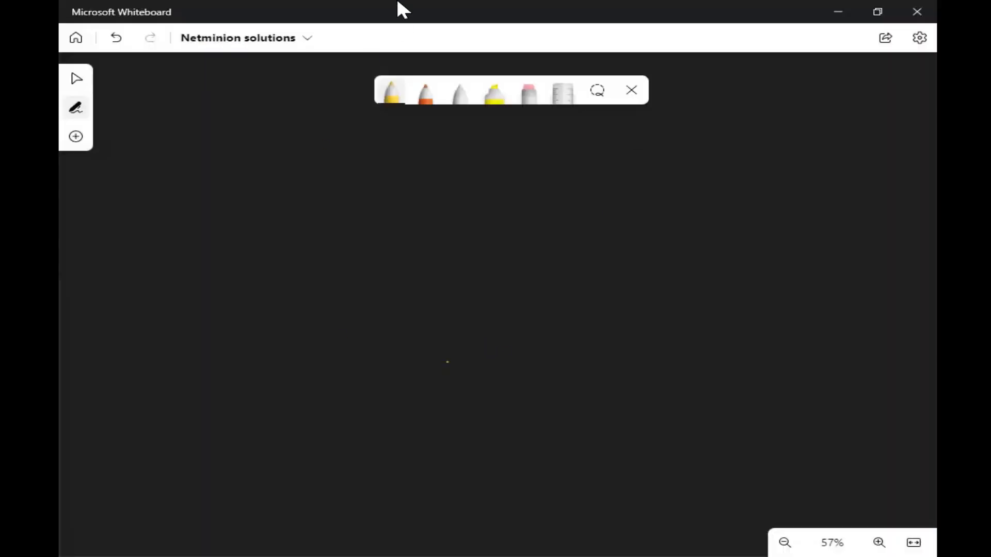
- Write the Traffic Engineering heading and draw a red loop labelled site 120
mouse_move(232, 159)
left_mouse_down()
mouse_move(217, 159)
mouse_move(246, 179)
mouse_move(281, 178)
mouse_move(301, 163)
mouse_move(385, 171)
mouse_move(489, 161)
mouse_move(499, 185)
left_mouse_up()
left_click(428, 107)
mouse_move(663, 206)
left_mouse_down()
mouse_move(564, 224)
mouse_move(582, 425)
mouse_move(632, 206)
left_mouse_up()
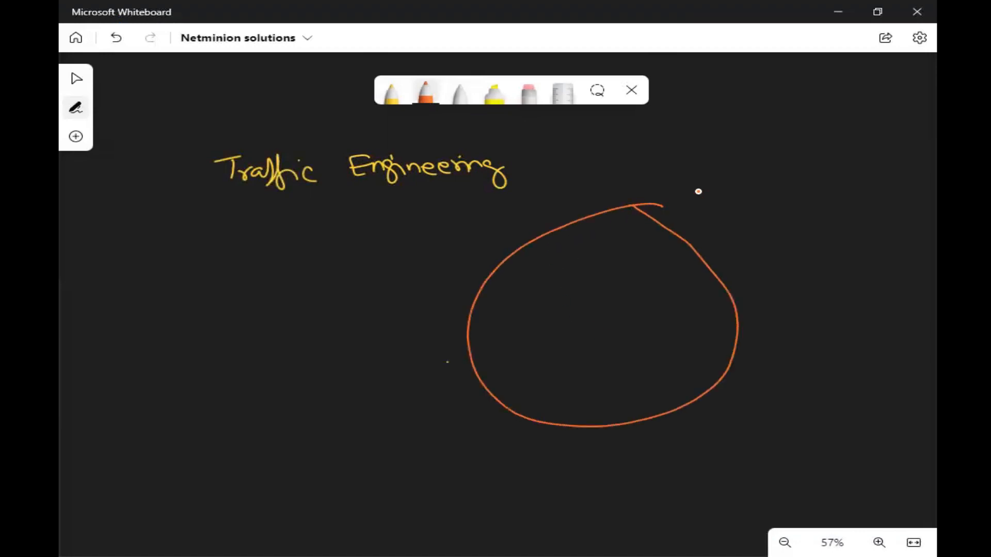
left_click_drag(687, 190, 690, 216)
left_click_drag(694, 195, 722, 209)
mouse_move(735, 192)
left_mouse_down()
mouse_move(743, 194)
mouse_move(734, 191)
left_mouse_up()
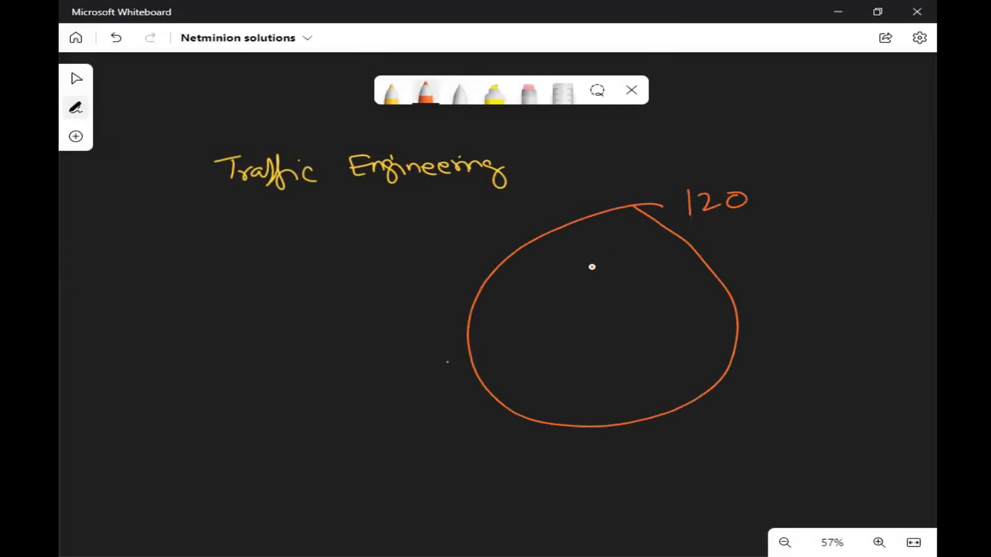
- Draw two routers inside the loop with red INET and MPLS links
left_click_drag(555, 260, 614, 290)
mouse_move(570, 353)
left_mouse_down()
mouse_move(571, 380)
mouse_move(633, 358)
mouse_move(573, 352)
mouse_move(598, 376)
left_mouse_up()
left_click_drag(585, 374, 618, 365)
left_click_drag(588, 362, 615, 371)
left_click_drag(584, 266, 584, 286)
mouse_move(569, 277)
left_mouse_down()
mouse_move(600, 276)
mouse_move(600, 284)
left_mouse_up()
mouse_move(572, 284)
left_mouse_down()
mouse_move(602, 266)
mouse_move(395, 293)
mouse_move(422, 263)
mouse_move(442, 272)
mouse_move(462, 256)
left_mouse_up()
left_click_drag(455, 259, 455, 267)
left_click_drag(570, 367, 411, 386)
left_click_drag(358, 409, 415, 416)
left_click_drag(436, 398, 438, 417)
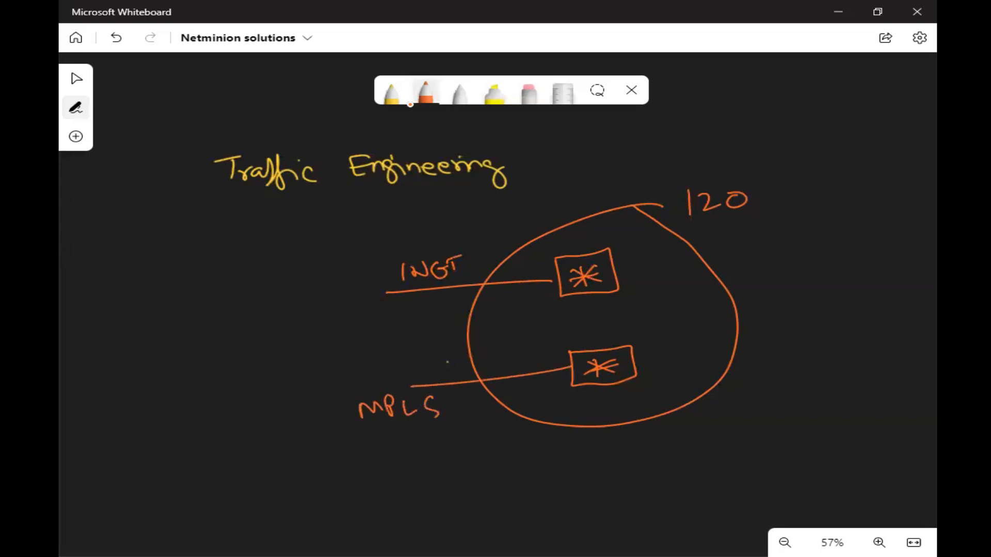
- Add yellow links to both routers, labelled MPLS and INET
left_click(391, 98)
mouse_move(550, 293)
left_mouse_down()
mouse_move(251, 367)
mouse_move(281, 342)
mouse_move(301, 348)
left_mouse_up()
left_click_drag(303, 347, 310, 334)
left_click_drag(314, 329, 326, 337)
left_click_drag(563, 388, 242, 481)
mouse_move(275, 448)
left_mouse_down()
mouse_move(277, 458)
mouse_move(294, 457)
mouse_move(308, 439)
mouse_move(322, 452)
mouse_move(338, 436)
left_mouse_up()
left_click_drag(331, 438, 332, 452)
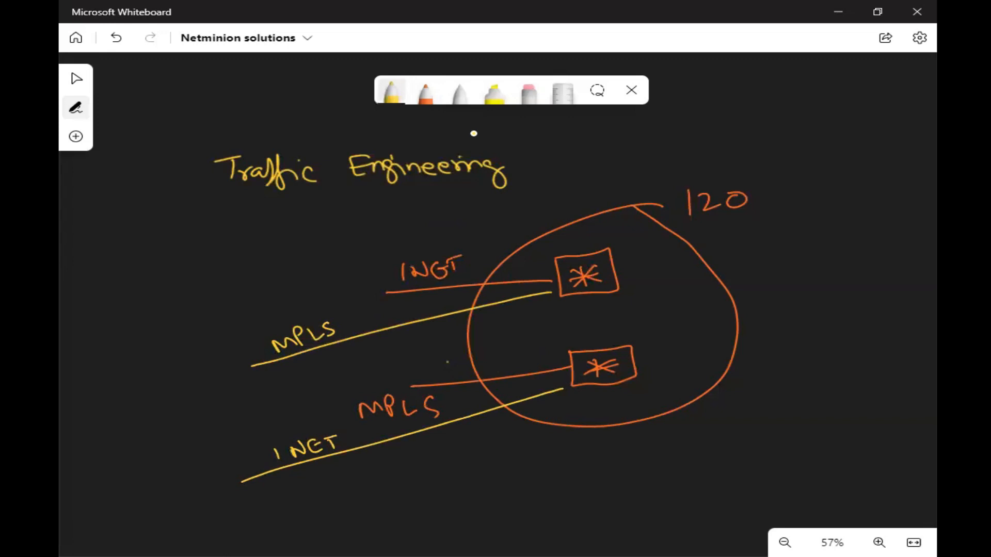
- Label the routers Primary and Secondary in white, marking Primary as up
left_click(462, 95)
mouse_move(627, 262)
left_mouse_down()
mouse_move(666, 269)
mouse_move(717, 255)
mouse_move(722, 276)
left_mouse_up()
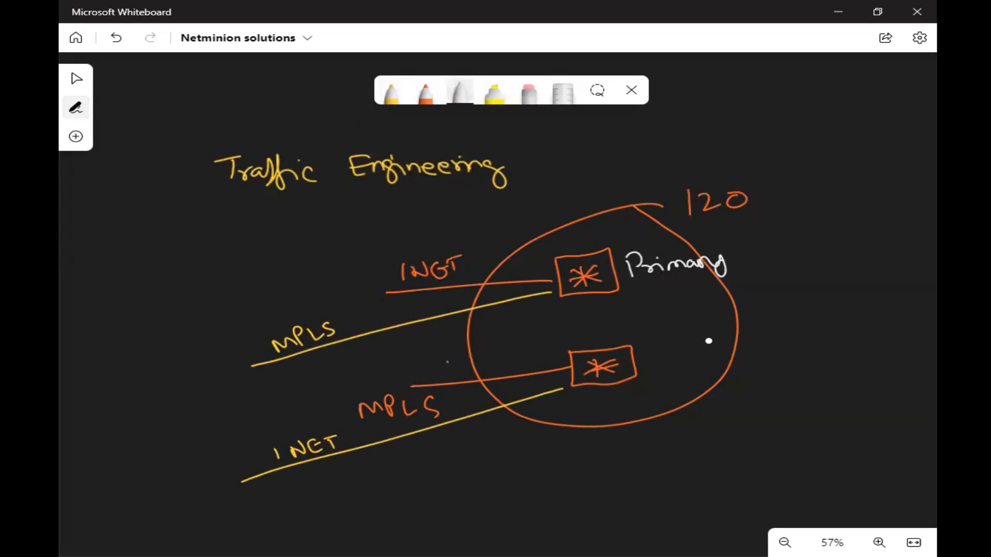
mouse_move(665, 351)
left_mouse_down()
mouse_move(705, 358)
mouse_move(780, 347)
left_mouse_up()
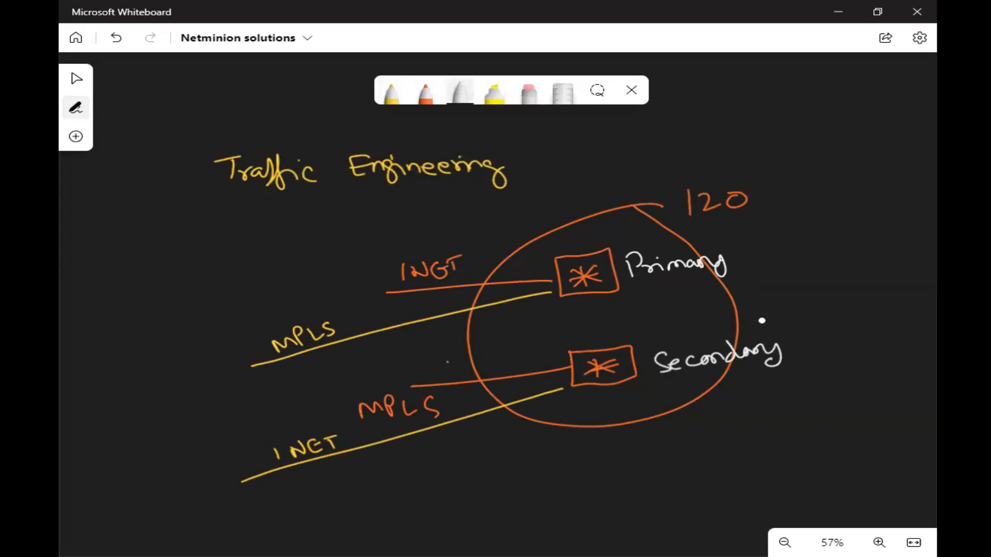
left_click_drag(568, 343, 637, 337)
left_click_drag(590, 401, 644, 394)
left_click_drag(646, 346, 657, 357)
left_click_drag(656, 344, 646, 360)
mouse_move(745, 246)
left_mouse_down()
mouse_move(757, 241)
mouse_move(740, 268)
mouse_move(777, 242)
mouse_move(796, 242)
left_mouse_up()
left_click_drag(799, 241, 800, 252)
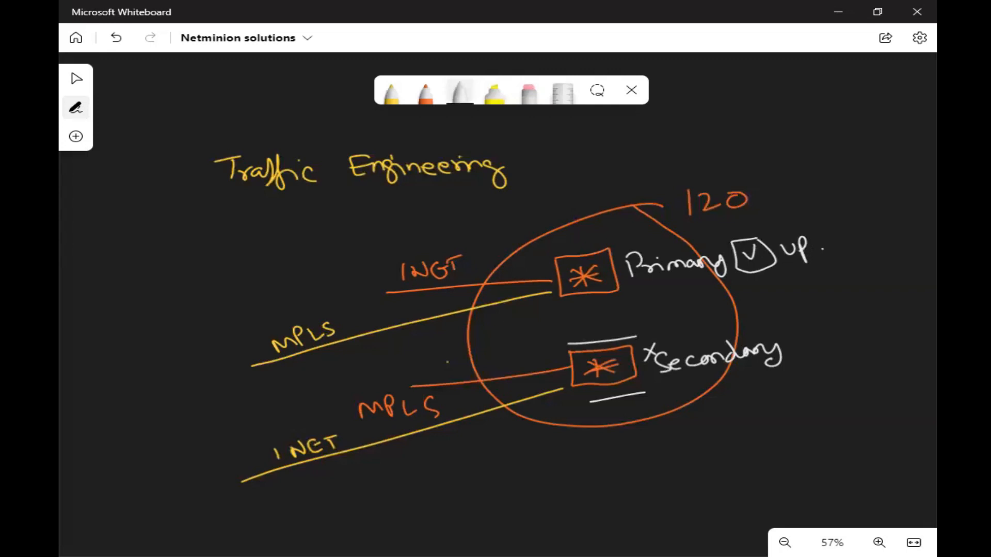
- Write and underline 'A-S' at the left of the board
mouse_move(138, 251)
left_mouse_down()
mouse_move(144, 223)
mouse_move(161, 251)
left_mouse_up()
left_click_drag(141, 239, 176, 235)
left_click_drag(191, 224, 183, 249)
left_click_drag(145, 275, 202, 260)
left_click_drag(154, 277, 211, 261)
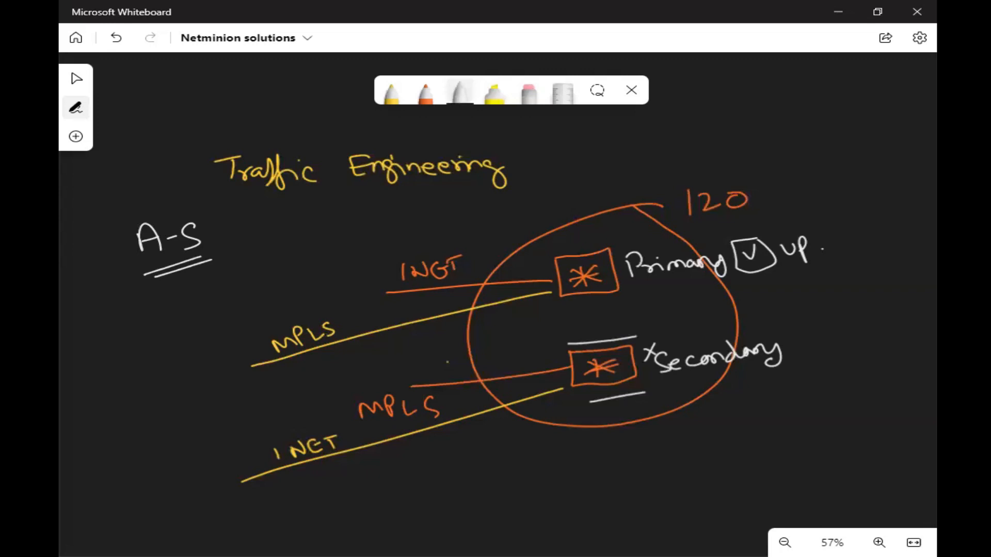
left_click(237, 488)
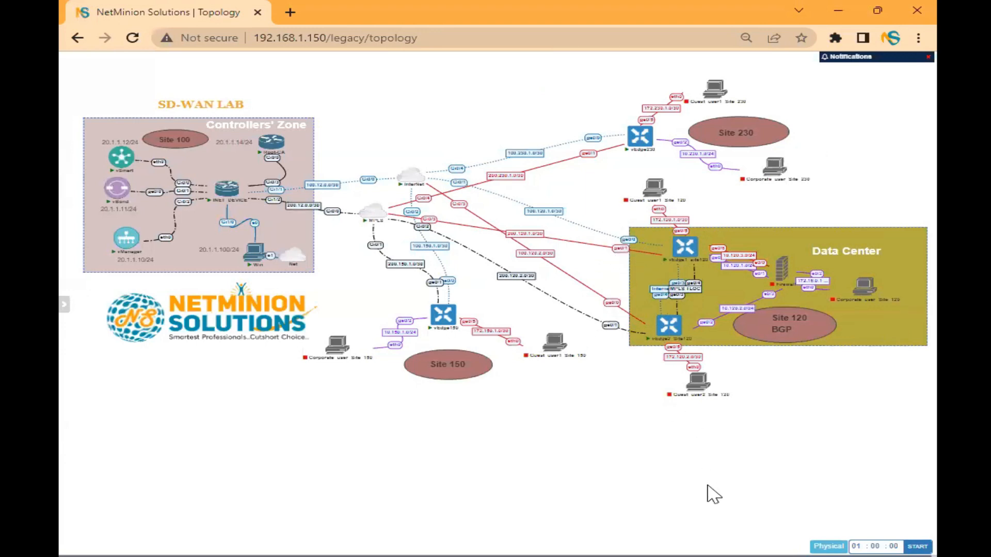
- Review the SD-WAN lab topology, then bring back the Traffic Engineering whiteboard sketch
mouse_move(684, 390)
key("alt+Tab")
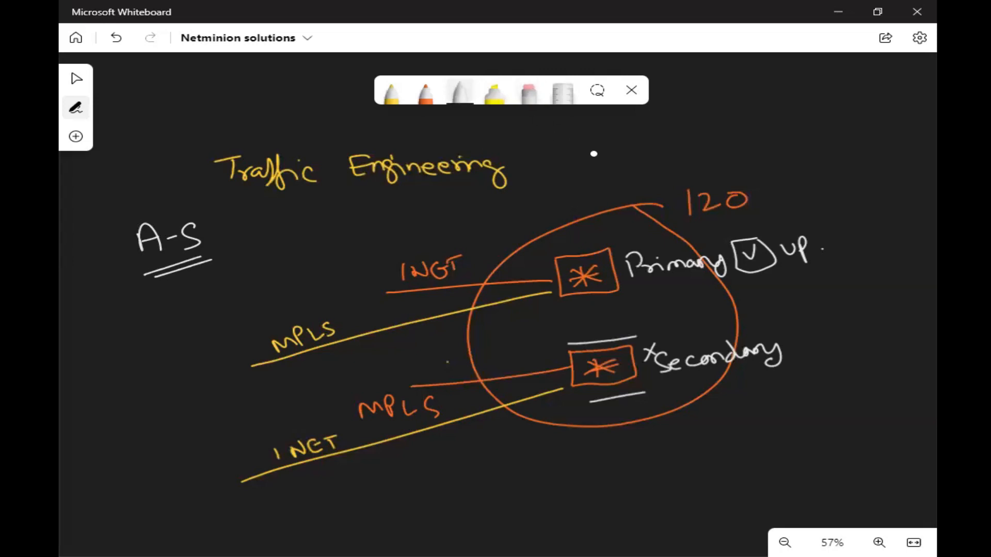
- With a light blue pen, outline the Primary router, write 230, and draw paths rightward from Primary and Secondary
left_click(392, 103)
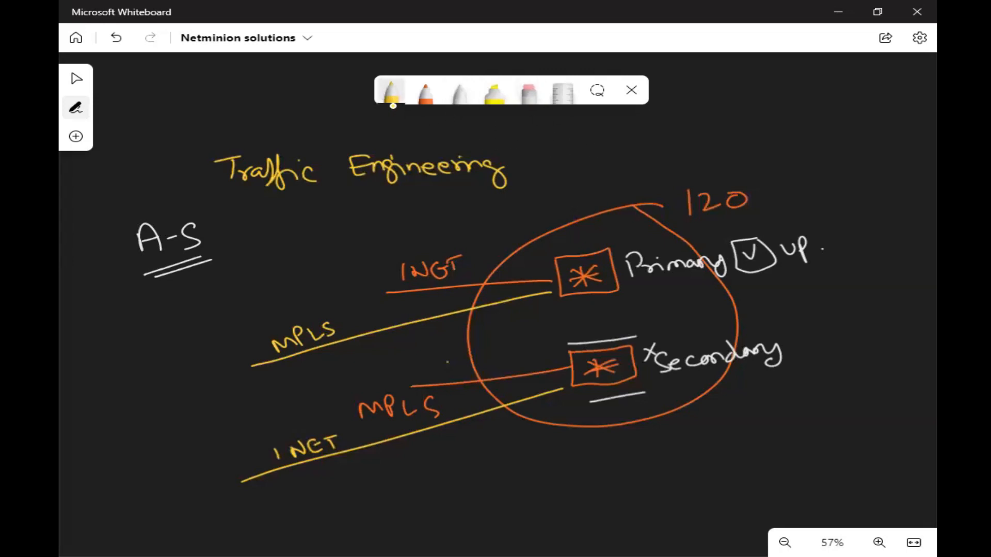
left_click(392, 103)
left_click(370, 252)
mouse_move(617, 241)
left_mouse_down()
mouse_move(552, 266)
mouse_move(559, 310)
mouse_move(620, 302)
mouse_move(611, 242)
mouse_move(627, 298)
left_mouse_up()
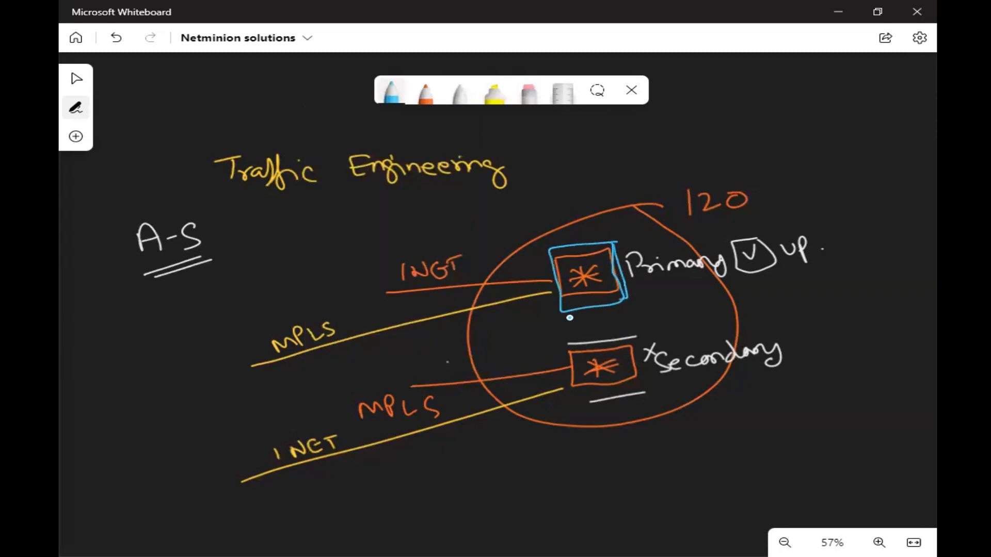
mouse_move(79, 334)
left_mouse_down()
mouse_move(96, 345)
mouse_move(123, 327)
left_mouse_up()
left_click_drag(625, 295, 672, 296)
left_click_drag(772, 293, 815, 292)
left_click_drag(658, 343, 811, 304)
left_click_drag(819, 282, 830, 334)
left_click_drag(832, 308, 909, 292)
left_click_drag(810, 304, 825, 302)
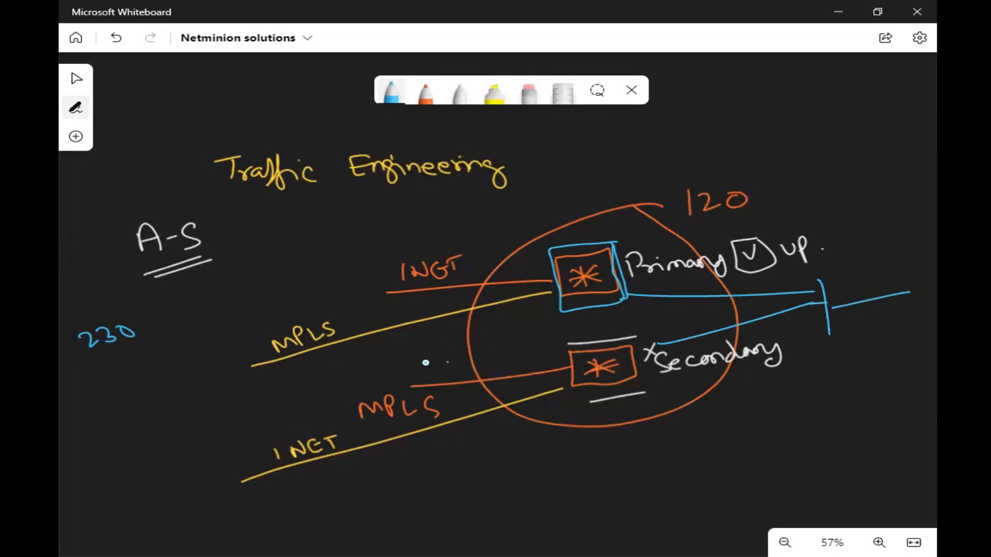
- Draw blue arrows from 230 into the Primary box and curved paths into the Secondary box
mouse_move(150, 323)
left_mouse_down()
mouse_move(172, 299)
mouse_move(177, 335)
left_mouse_up()
left_click_drag(172, 329, 174, 341)
mouse_move(157, 300)
left_mouse_down()
mouse_move(172, 310)
mouse_move(542, 271)
mouse_move(529, 267)
left_mouse_up()
mouse_move(253, 328)
left_mouse_down()
mouse_move(526, 302)
mouse_move(517, 298)
left_mouse_up()
left_click_drag(204, 359, 576, 361)
mouse_move(203, 381)
left_mouse_down()
mouse_move(576, 405)
mouse_move(573, 415)
left_mouse_up()
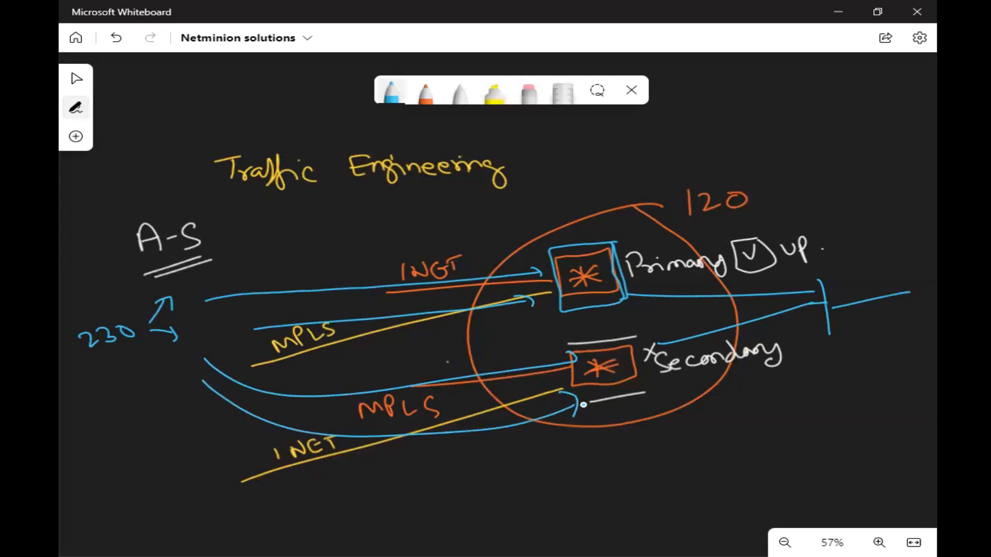
mouse_move(681, 314)
left_mouse_down()
mouse_move(741, 302)
mouse_move(742, 311)
left_mouse_up()
left_click_drag(753, 341, 790, 335)
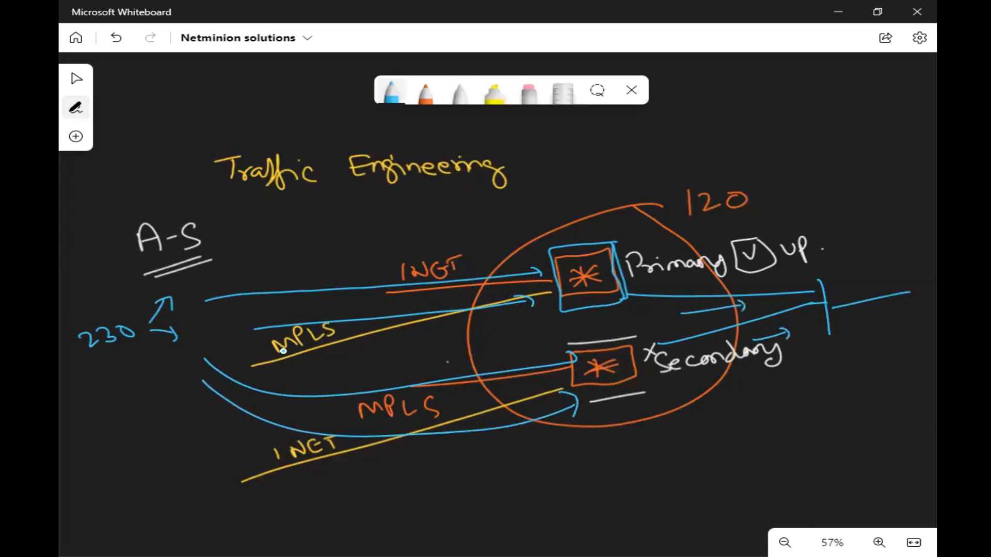
- Add a blue arrow above Secondary, a double-underlined 4 beside A-S, and a tick on the INET path
left_click_drag(261, 251, 275, 261)
left_click_drag(275, 253, 282, 278)
left_click_drag(270, 285, 283, 282)
left_click_drag(457, 349, 557, 487)
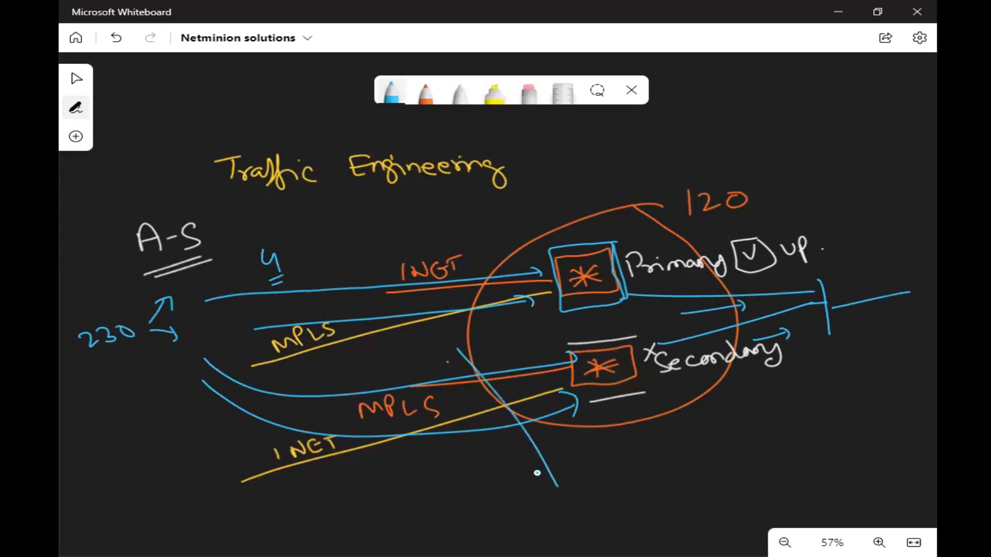
left_click_drag(487, 251, 503, 239)
- Add notes by the 230 arrows, arrows toward Primary and Secondary, ticks, and an 'automatically' note beside 120
left_click_drag(162, 329, 159, 336)
mouse_move(120, 310)
left_mouse_down()
mouse_move(124, 292)
mouse_move(143, 291)
left_mouse_up()
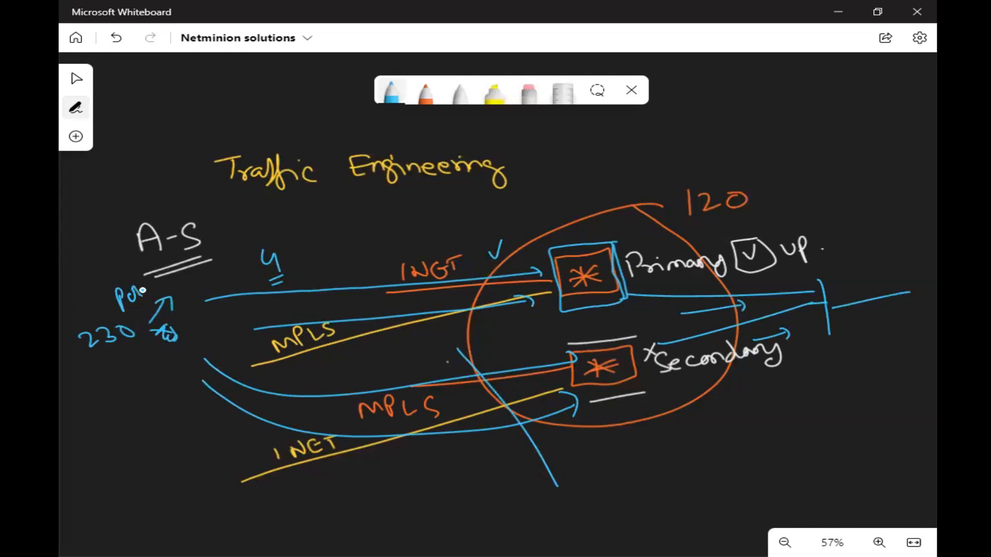
left_click_drag(452, 239, 497, 235)
left_click_drag(500, 227, 511, 242)
left_click_drag(507, 353, 544, 349)
mouse_move(548, 340)
left_mouse_down()
mouse_move(564, 349)
mouse_move(540, 357)
left_mouse_up()
left_click_drag(539, 341, 516, 368)
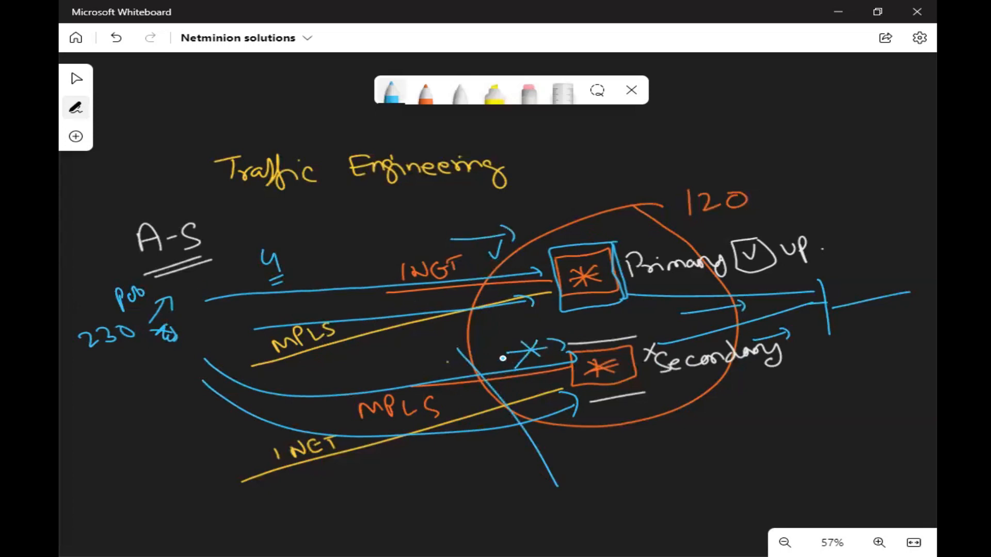
left_click_drag(509, 207, 527, 198)
mouse_move(584, 221)
left_mouse_down()
mouse_move(601, 209)
mouse_move(614, 240)
left_mouse_up()
left_click_drag(613, 332, 630, 320)
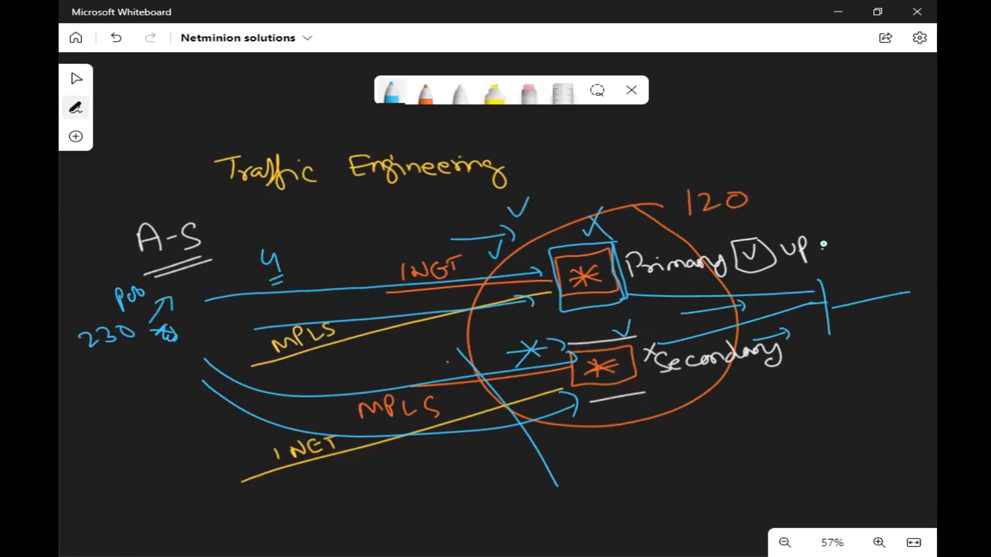
mouse_move(809, 193)
left_mouse_down()
mouse_move(873, 185)
mouse_move(890, 170)
mouse_move(923, 176)
mouse_move(937, 166)
mouse_move(934, 174)
left_mouse_up()
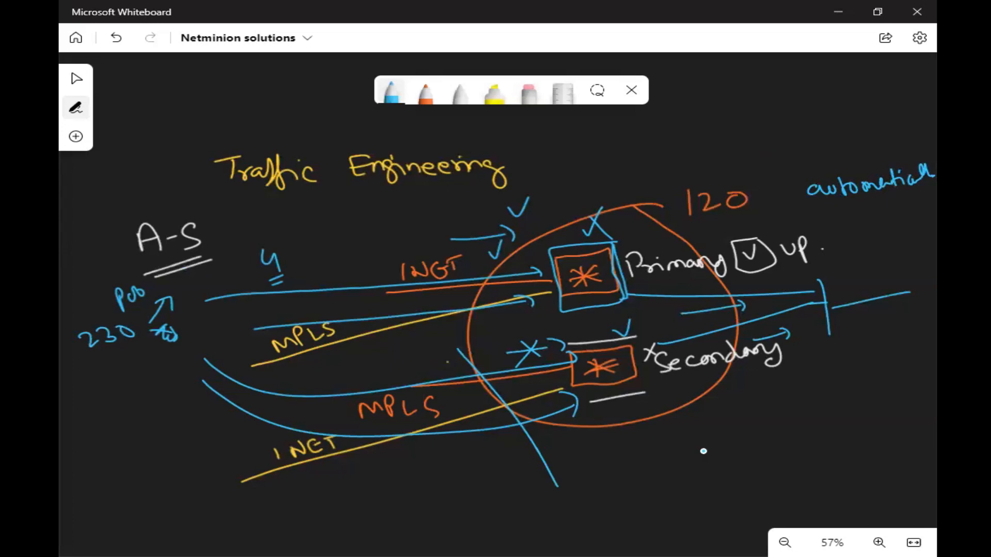
- Undo every blue stroke with Ctrl+Z, then minimize Whiteboard to bring the lab topology forward
key("ctrl+z")
key("ctrl+z")
key("ctrl+z")
key("ctrl+z")
key("ctrl+z")
key("ctrl+z")
key("ctrl+z")
key("ctrl+z")
key("ctrl+z")
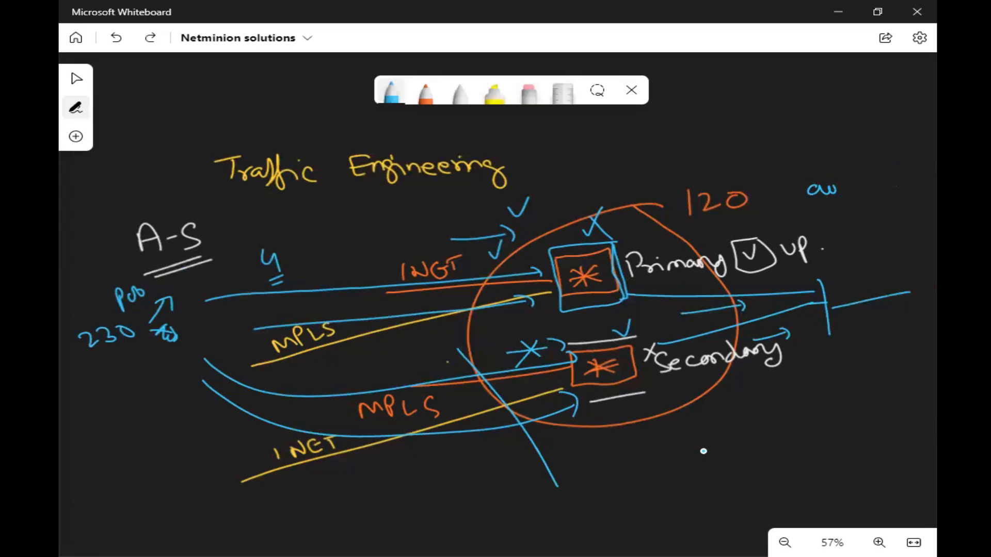
key("ctrl+z")
key("ctrl+z")
key("ctrl+z")
key("ctrl+z")
key("ctrl+z")
key("ctrl+z")
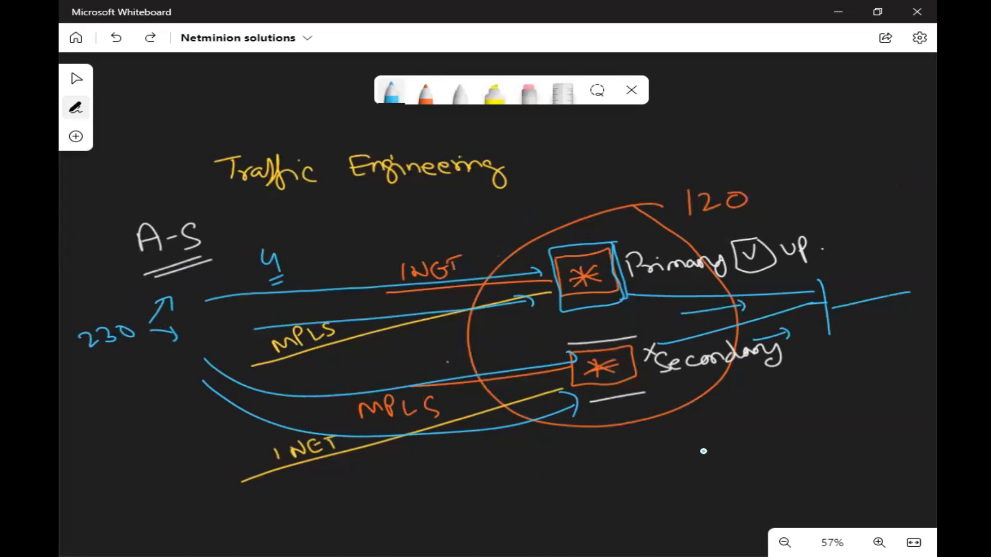
key("ctrl+z")
key("ctrl+z")
key("ctrl+z")
key("ctrl+z")
key("ctrl+z")
key("ctrl+z")
key("ctrl+z")
key("ctrl+z")
key("ctrl+z")
key("ctrl+z")
key("ctrl+z")
key("ctrl+z")
key("ctrl+z")
key("ctrl+z")
key("ctrl+z")
key("ctrl+z")
key("ctrl+z")
key("ctrl+z")
key("ctrl+z")
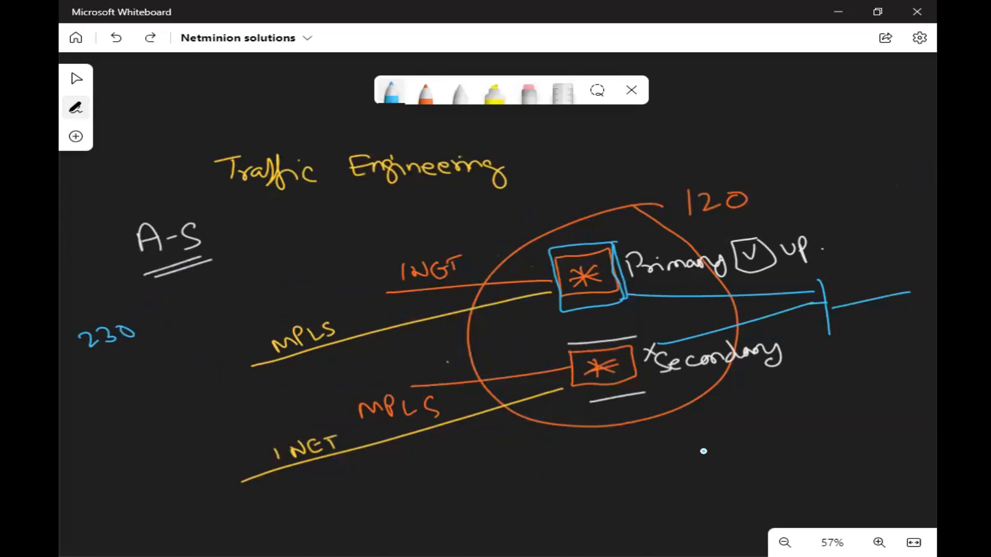
key("ctrl+z")
key("ctrl+z")
key("ctrl+z")
key("ctrl+z")
key("ctrl+z")
key("ctrl+z")
key("ctrl+z")
key("ctrl+z")
key("ctrl+z")
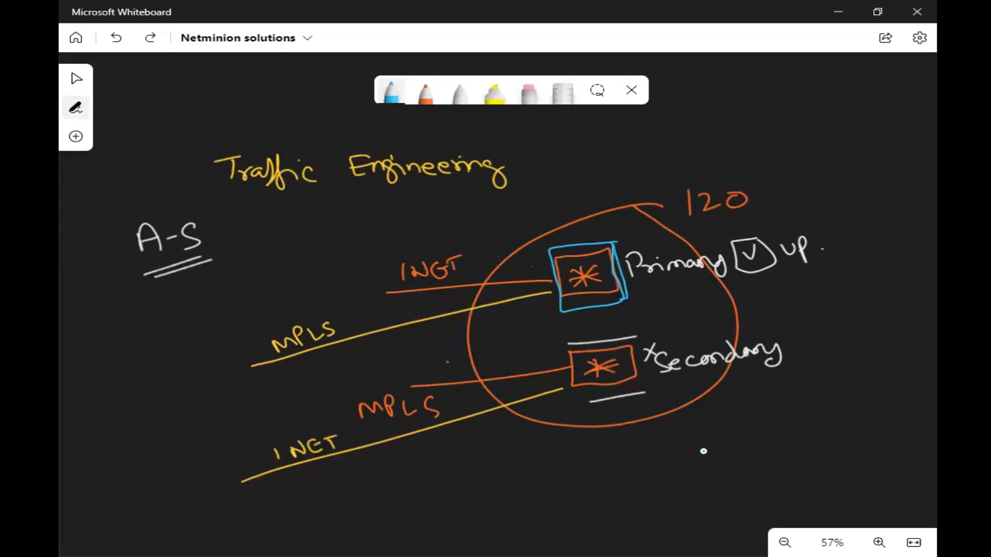
key("ctrl+z")
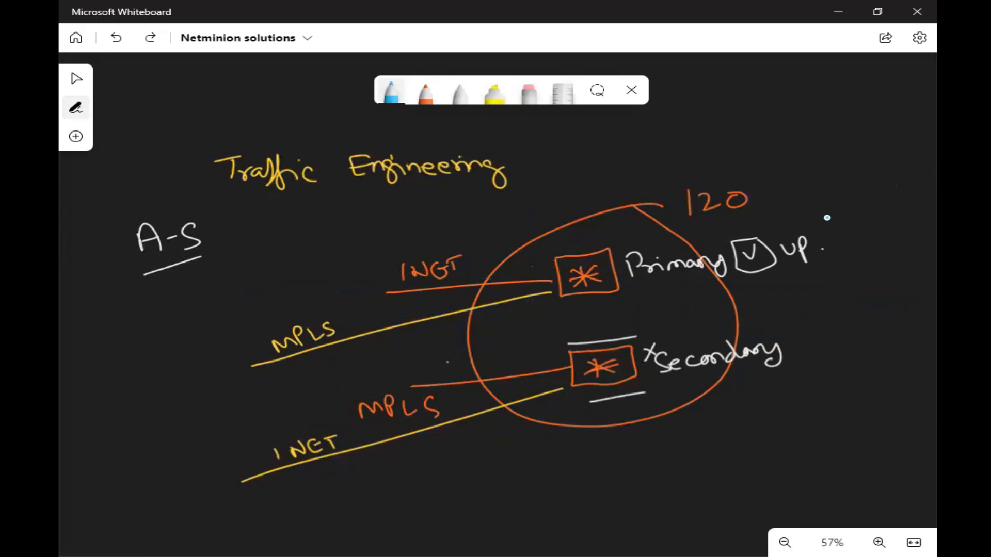
left_click(841, 14)
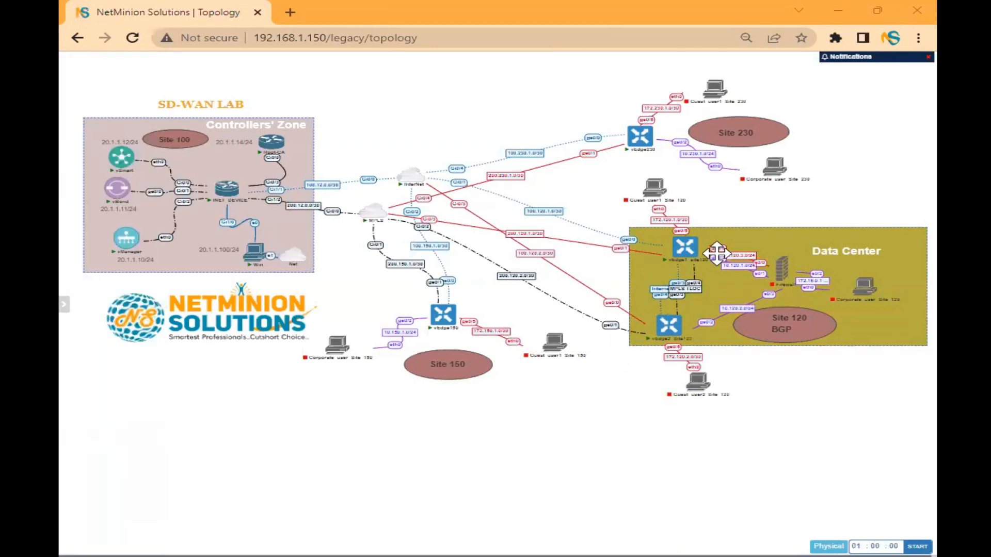
- Open a PuTTY console to the site 120 vEdge1 router and log in as admin
left_click(685, 248)
left_click(550, 138)
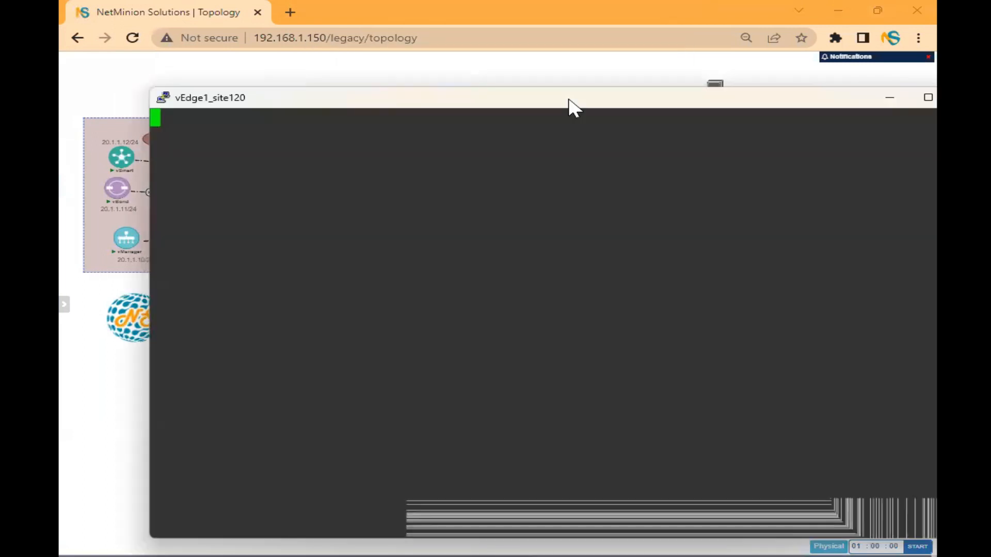
type("admin")
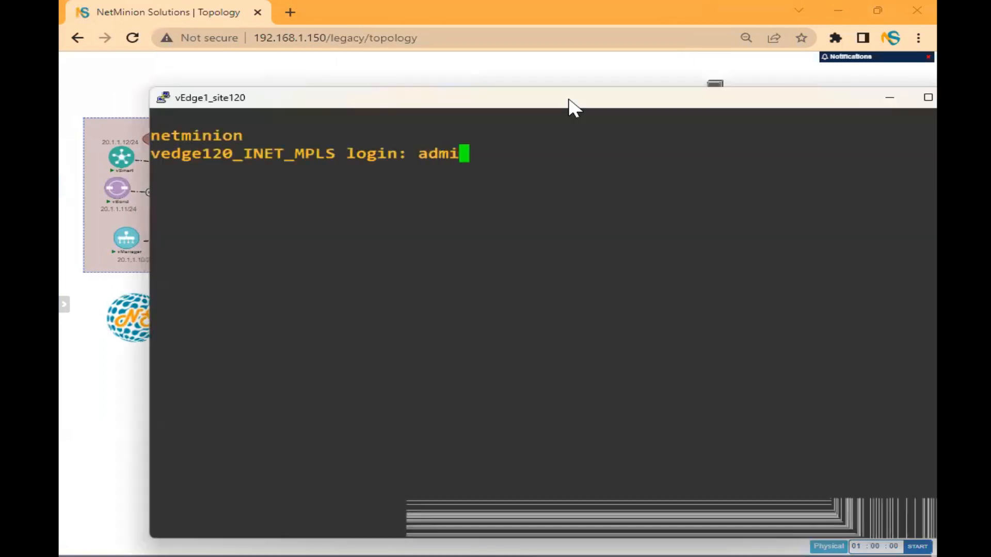
key("Return")
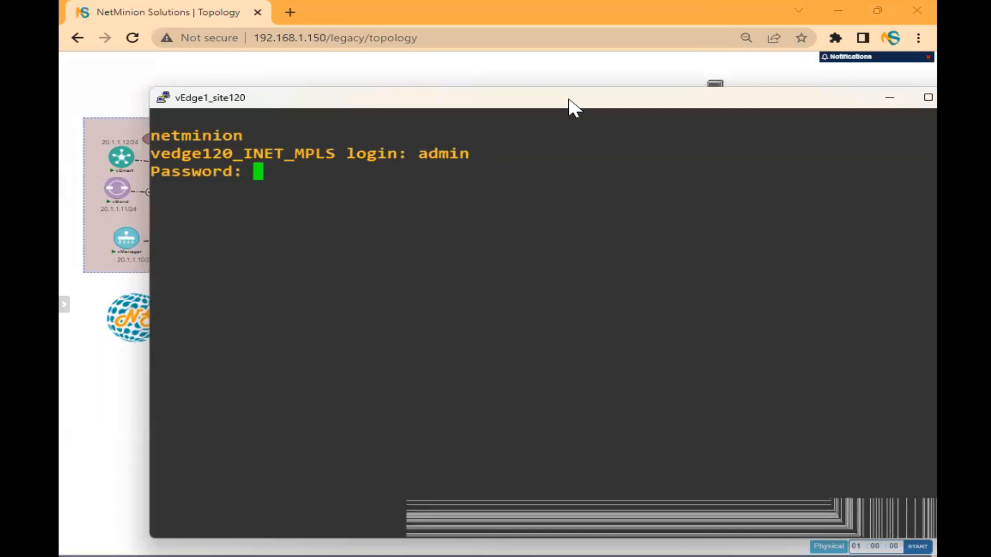
key("Return")
- Run 'show bfd sessions' and highlight the two up sessions to sites 150 and 230 over public-internet
type("sh")
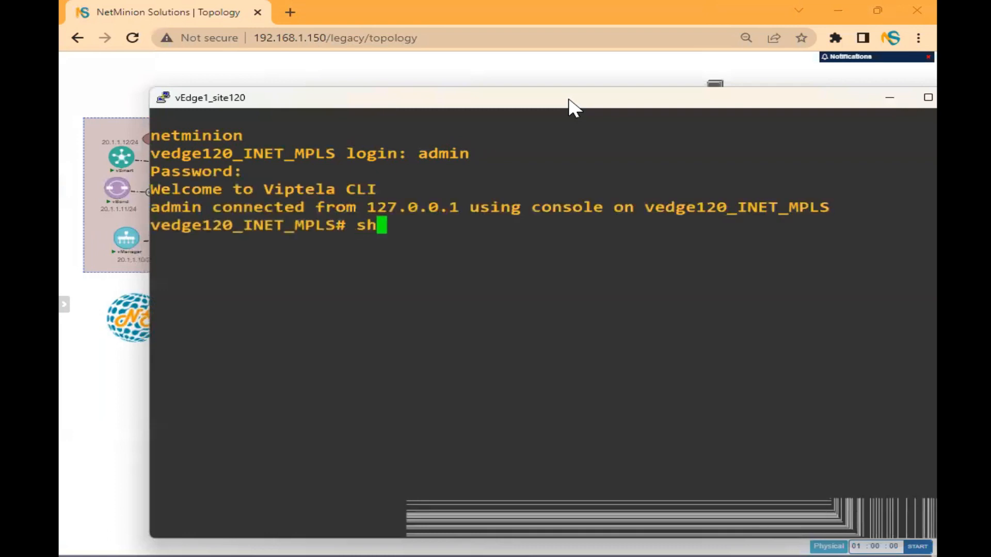
type("ow bfd se")
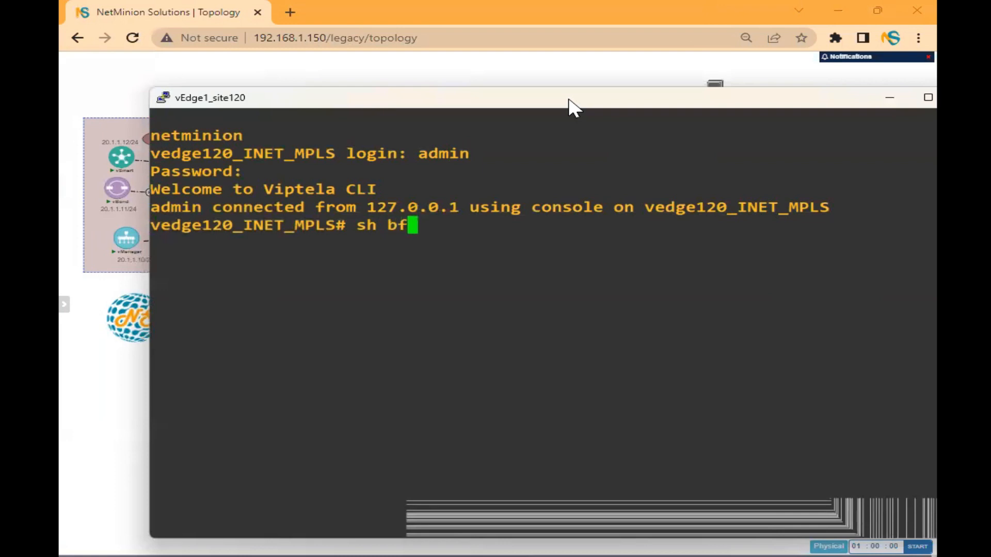
key("Tab")
key("Return")
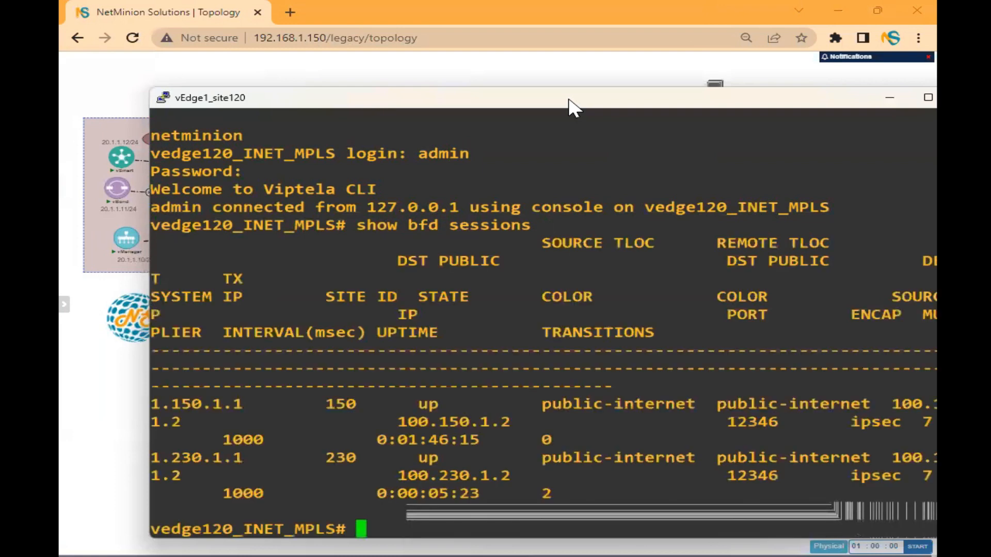
key("Return")
key("Return")
key("Return")
key("Return")
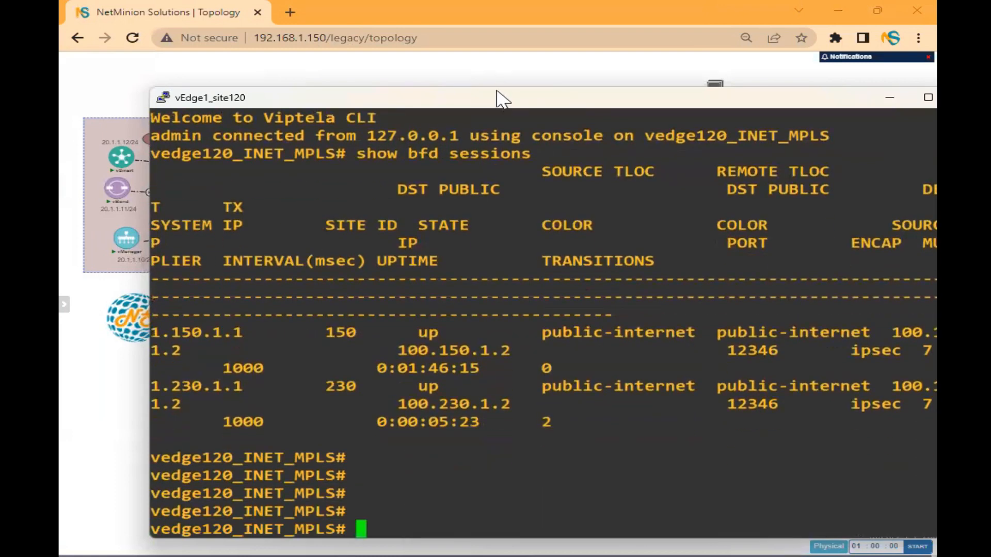
left_click_drag(500, 95, 496, 92)
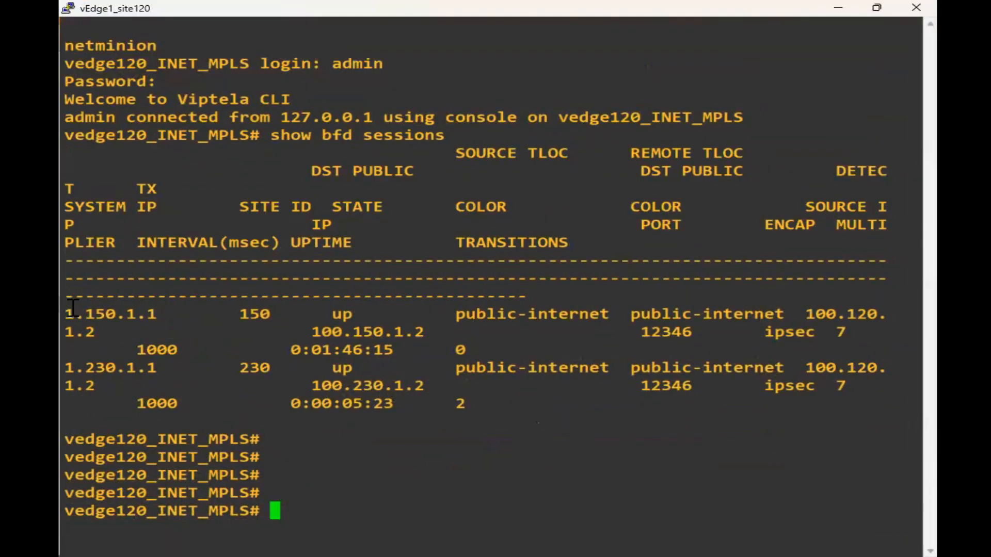
left_click_drag(73, 307, 504, 406)
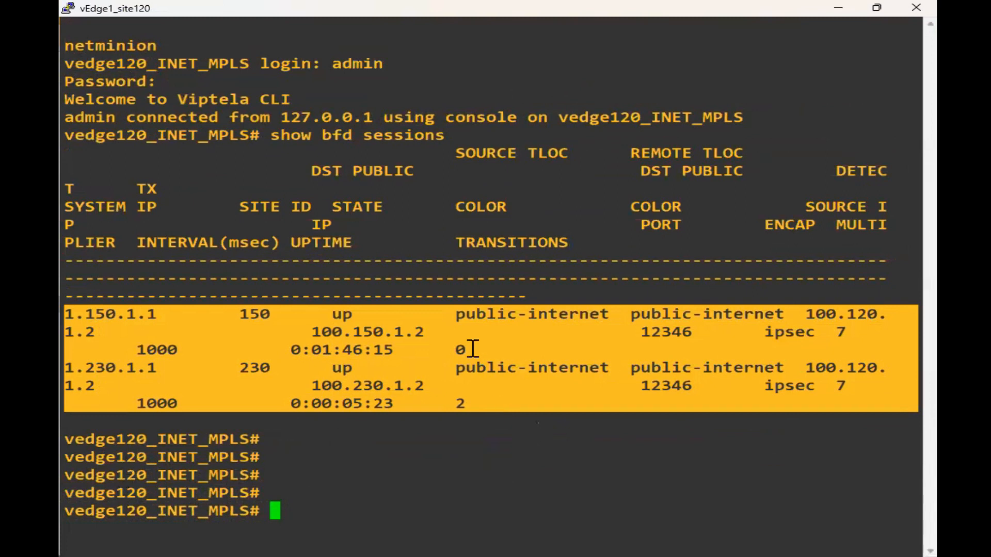
double_click(499, 316)
left_click(516, 367)
double_click(516, 368)
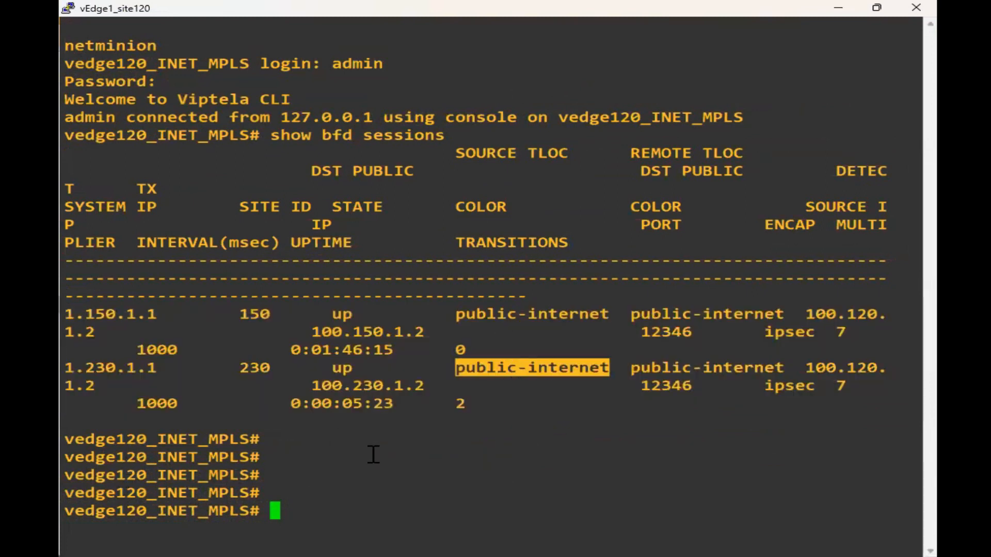
left_click_drag(98, 458, 611, 460)
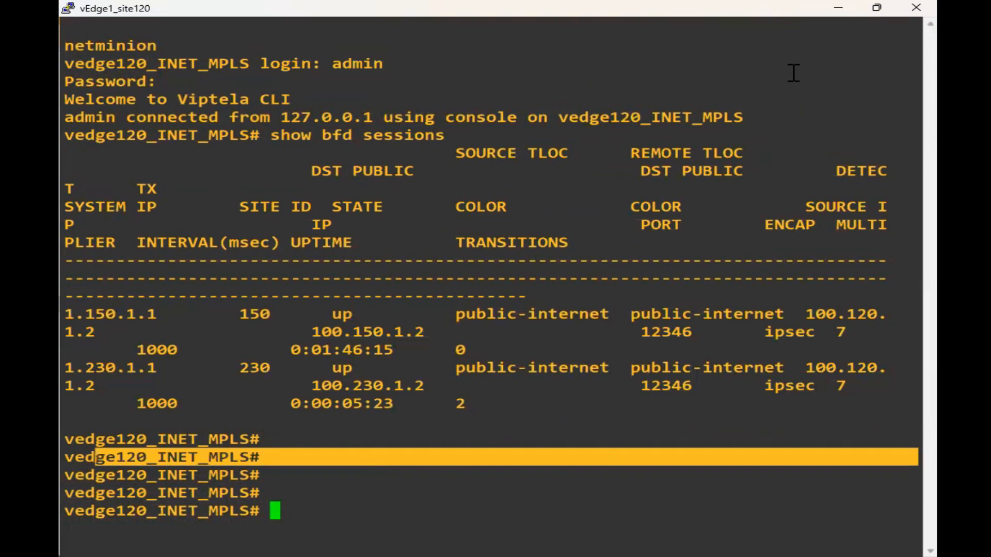
- Close the site 120 console session and confirm
left_click(914, 9)
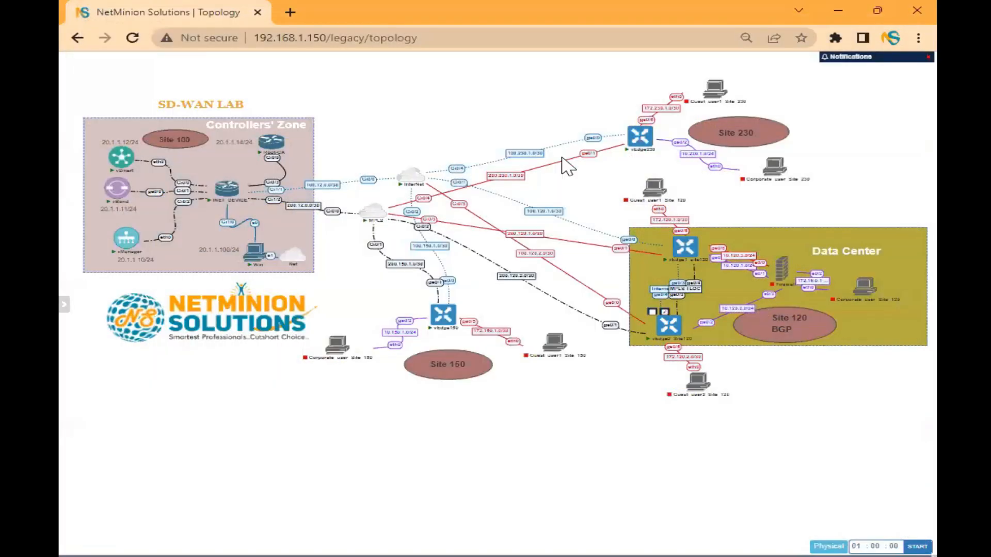
left_click(668, 325)
left_click(517, 136)
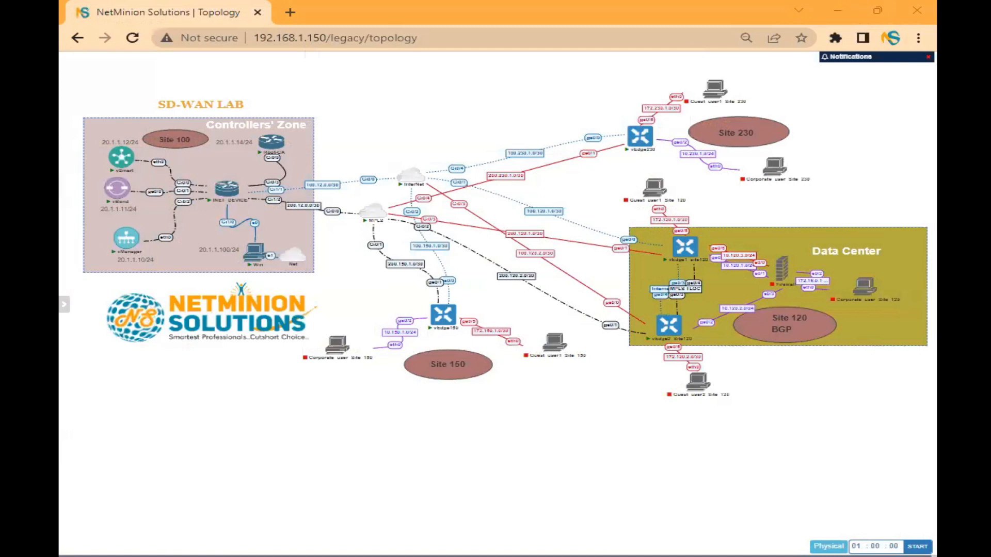
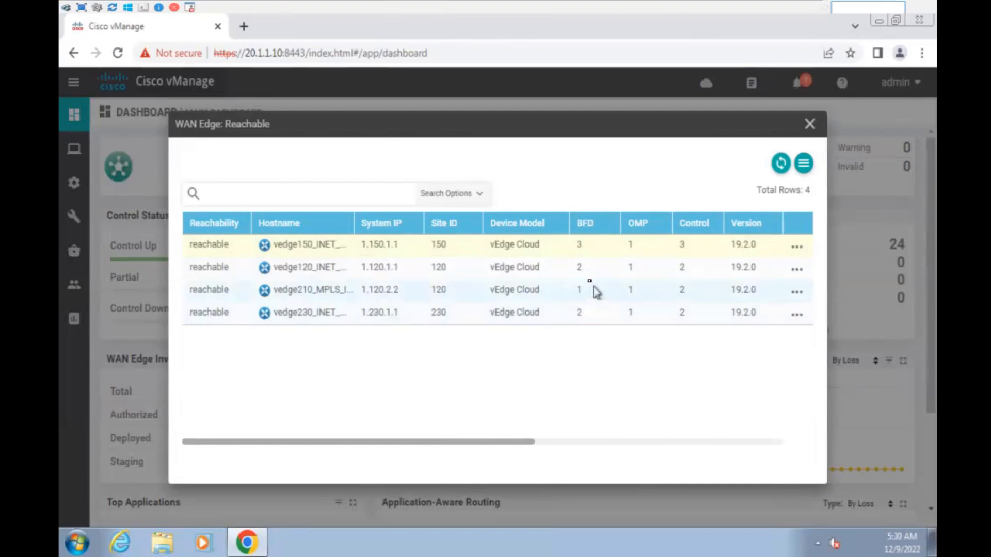
- Point out vedge210's single BFD session and widen the Hostname column to show full names
double_click(580, 290)
left_click(643, 392)
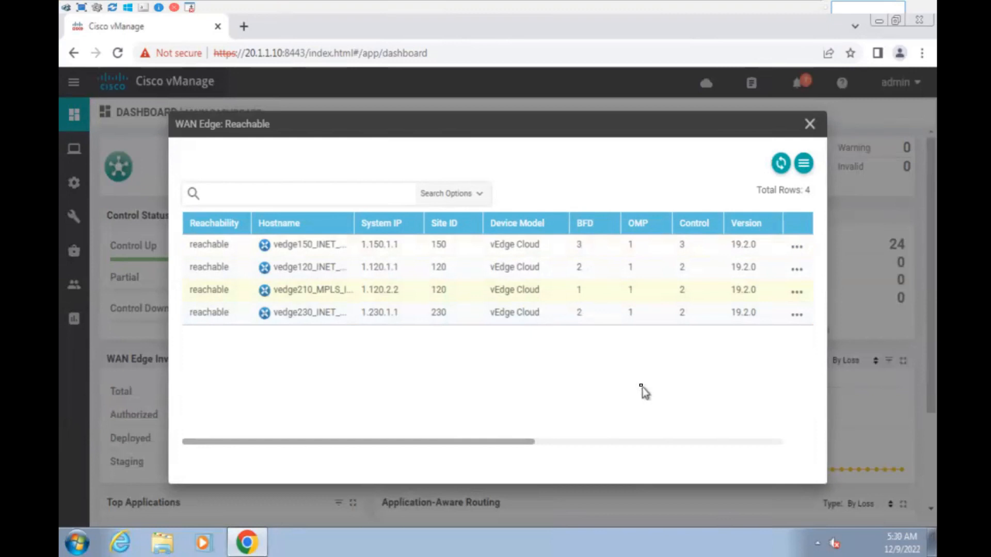
left_click_drag(354, 223, 374, 223)
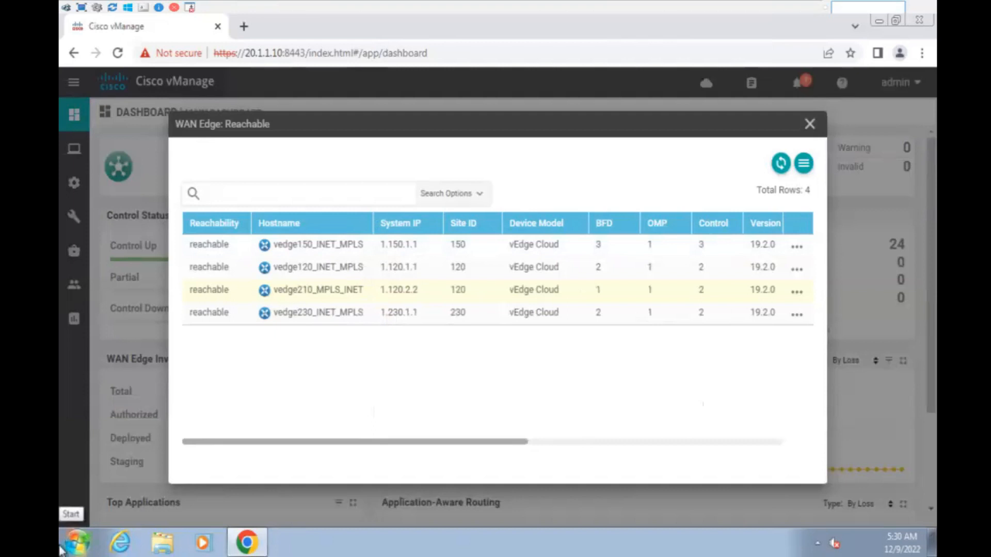
- Snip the WAN edge table and show it maximized at best fit in Snipping Tool
key("super+shift+s")
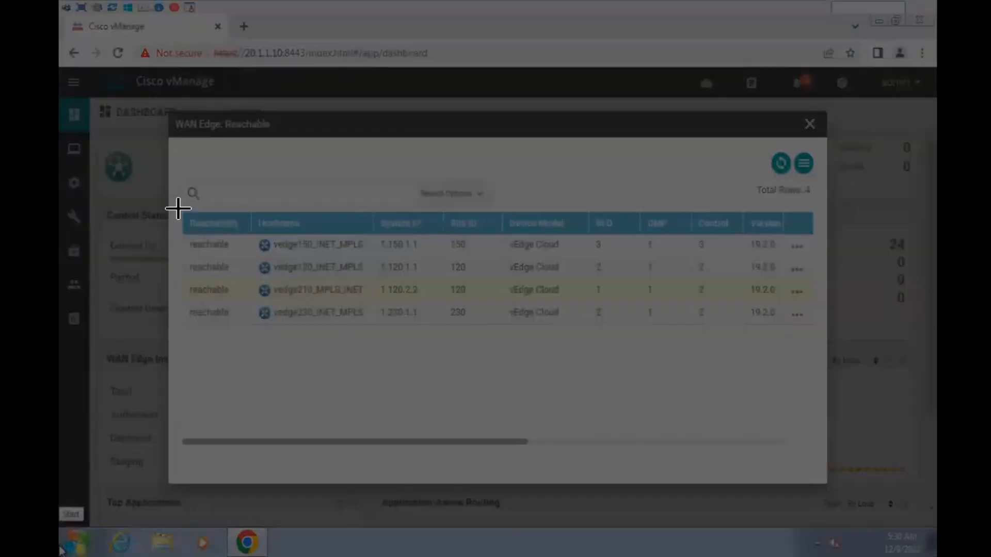
left_click_drag(178, 209, 821, 335)
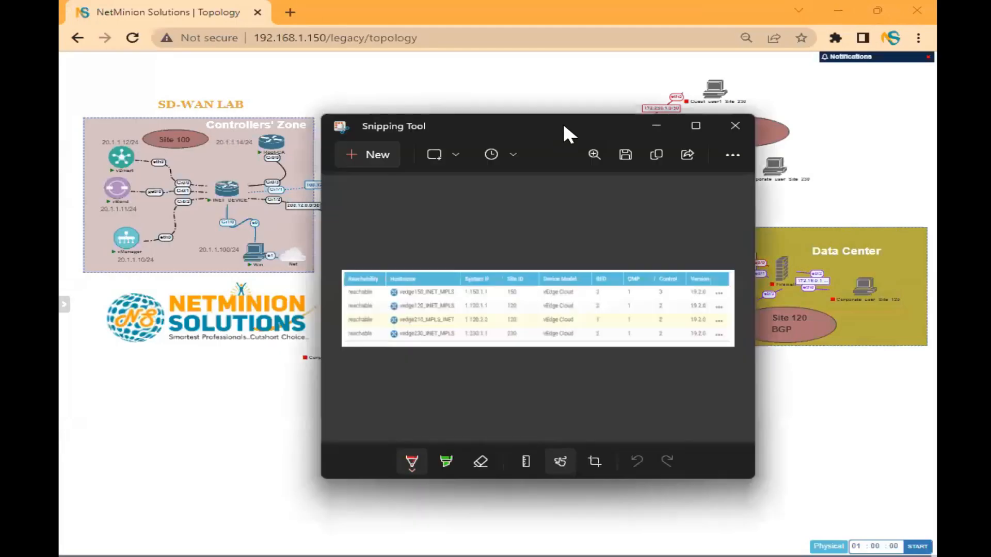
double_click(562, 124)
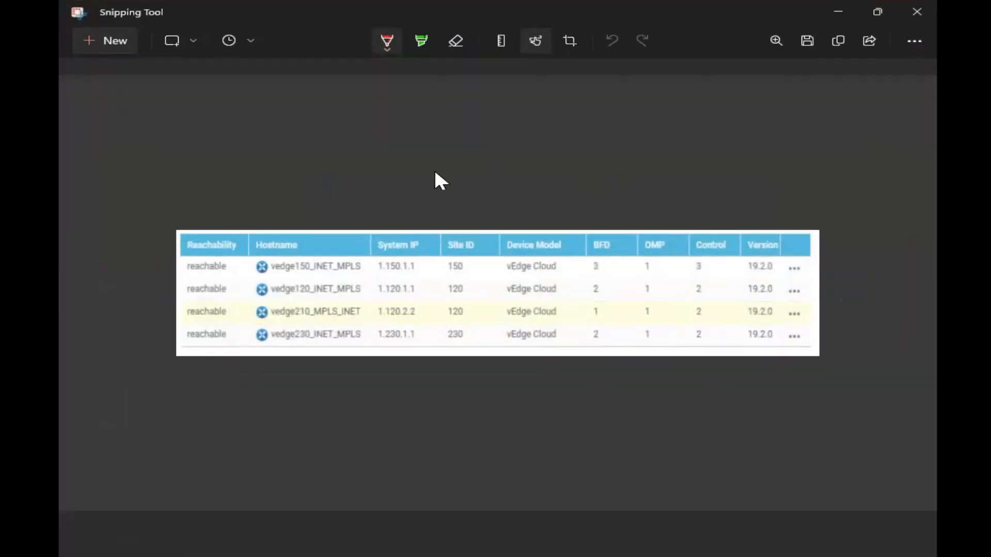
left_click(778, 41)
left_click_drag(681, 107, 652, 107)
left_click(599, 161)
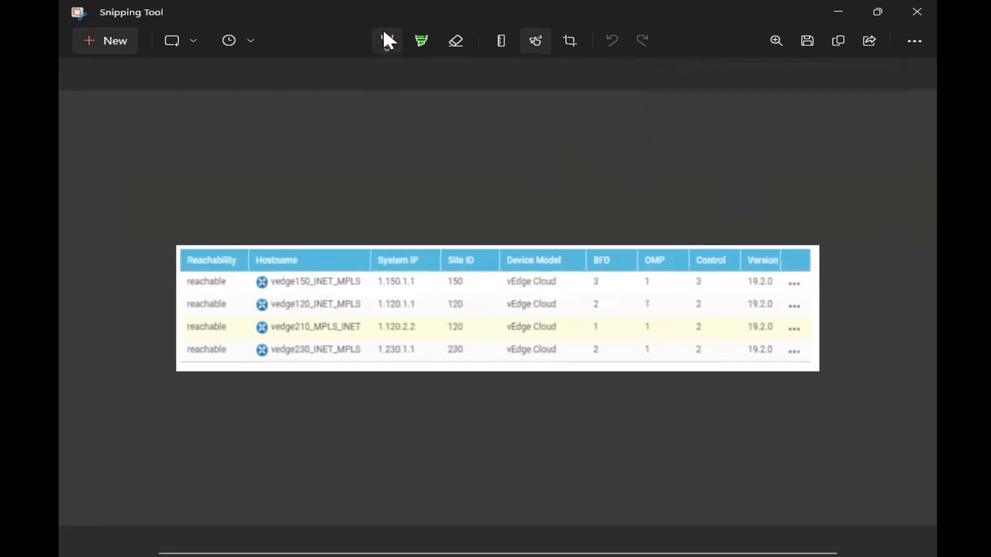
- In red ink, circle the 230 and 120 devices and label them
left_click(388, 42)
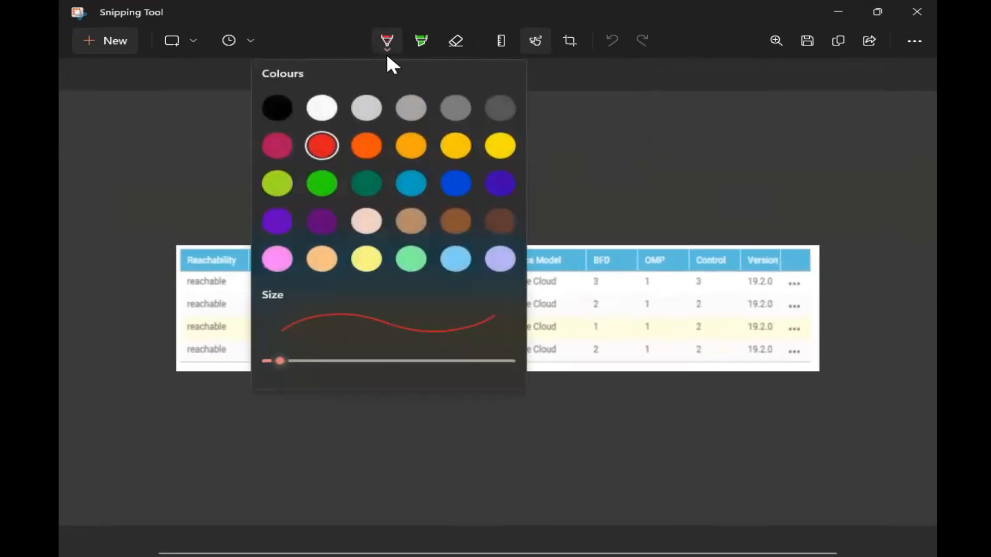
left_click(320, 144)
left_click_drag(691, 101, 723, 104)
left_click_drag(724, 95, 746, 95)
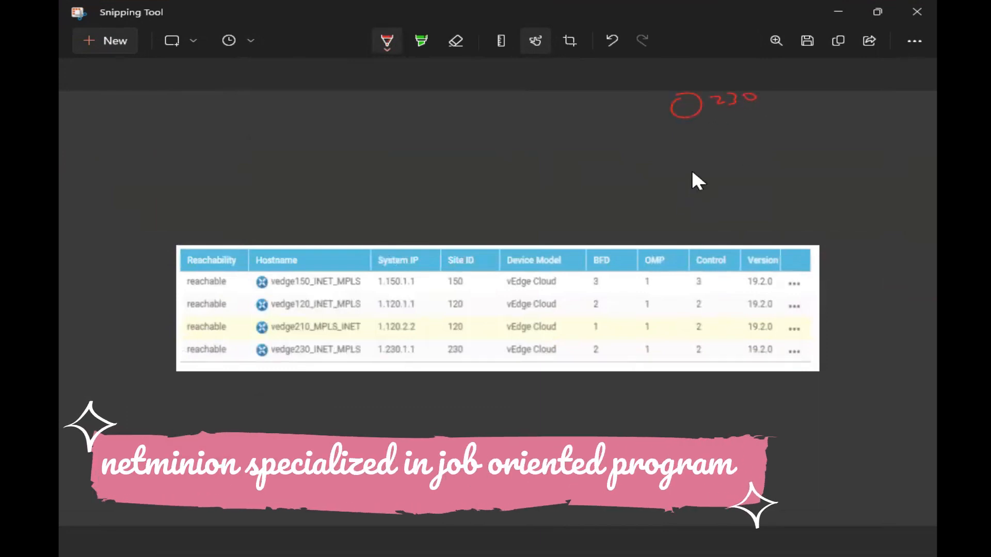
left_click_drag(696, 150, 693, 152)
mouse_move(725, 149)
left_mouse_down()
mouse_move(727, 161)
mouse_move(784, 153)
left_mouse_up()
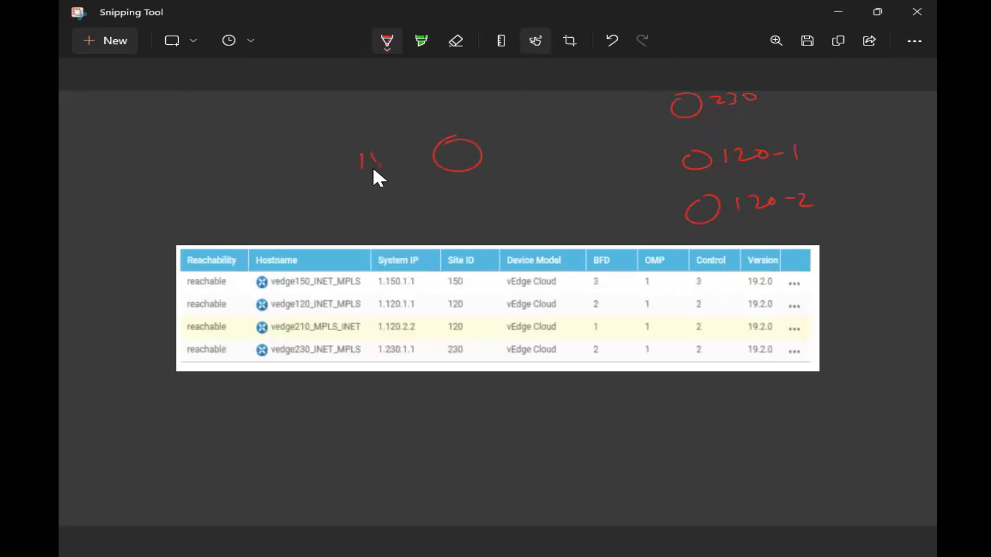
- Draw a green arrow from the 150 circle, write IN labels, and add an indigo mp label
left_click(387, 40)
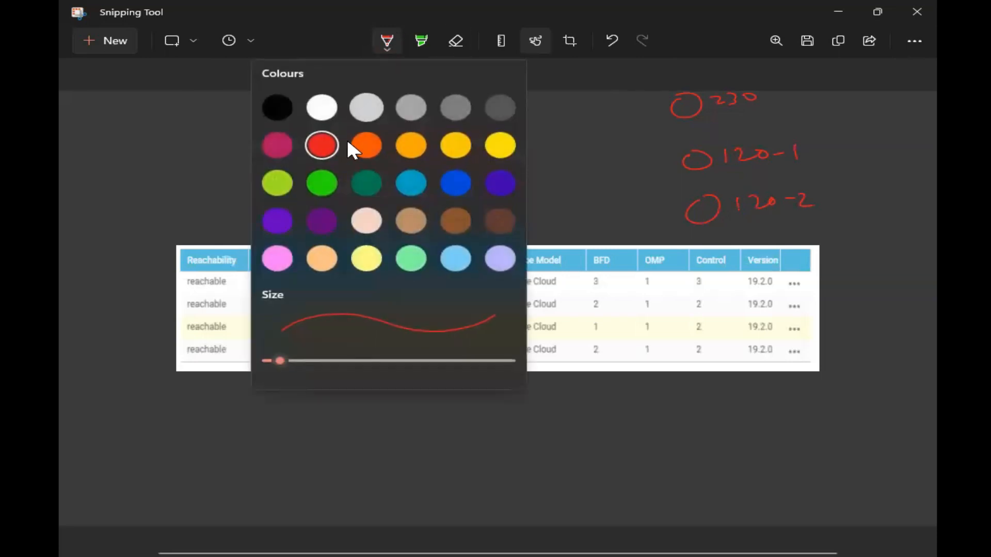
left_click(381, 185)
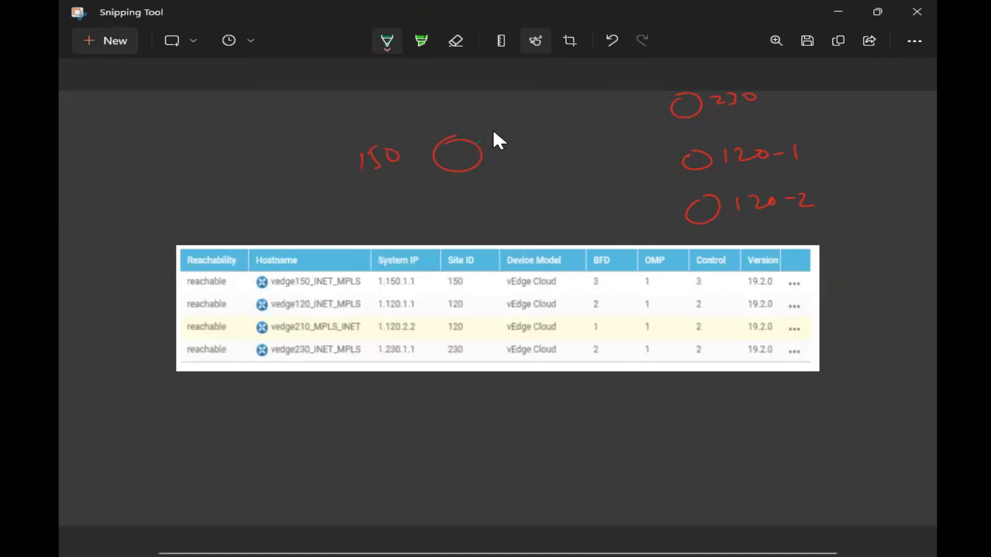
mouse_move(513, 115)
left_mouse_down()
mouse_move(526, 110)
mouse_move(512, 94)
left_mouse_up()
left_click_drag(591, 103, 591, 115)
left_click_drag(599, 105, 601, 109)
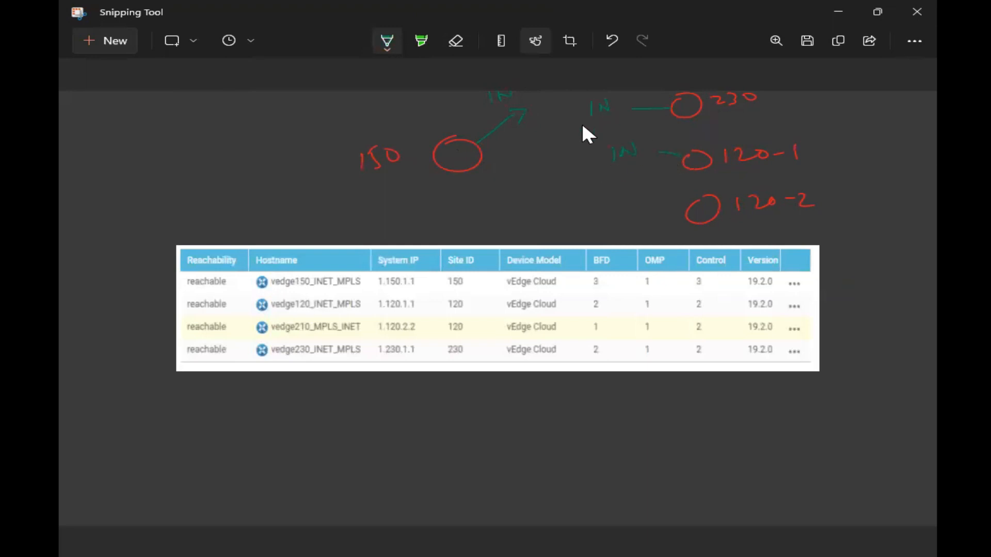
left_click(386, 42)
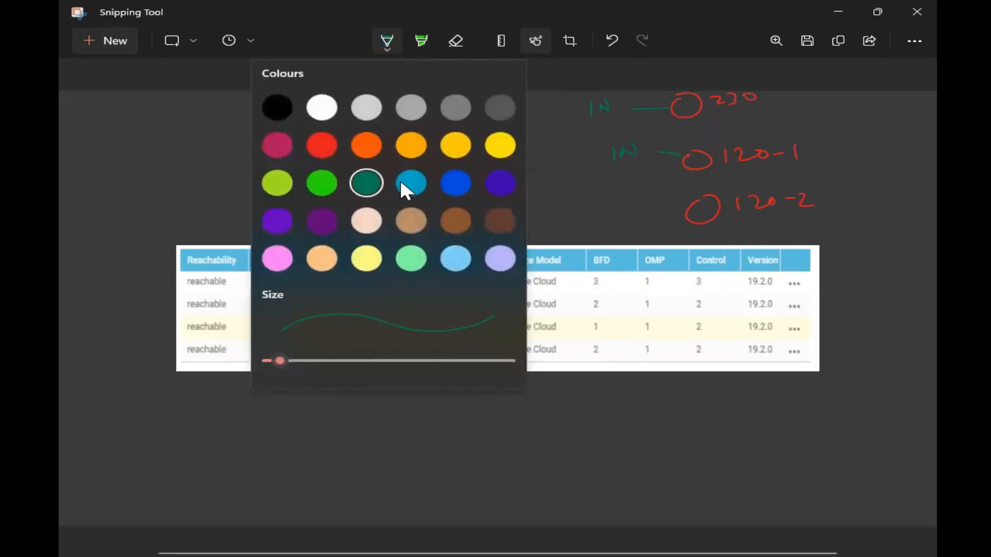
left_click(498, 187)
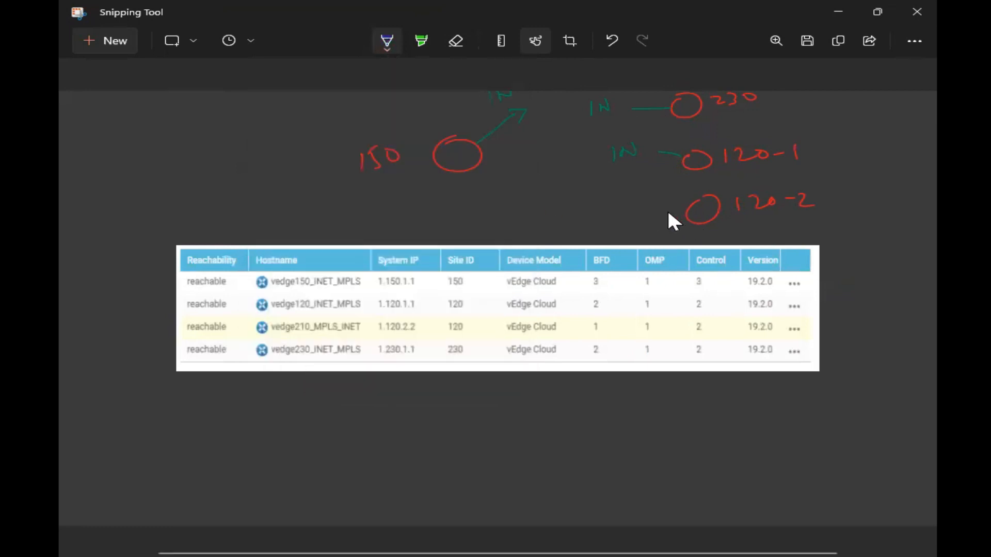
left_click_drag(625, 210, 636, 201)
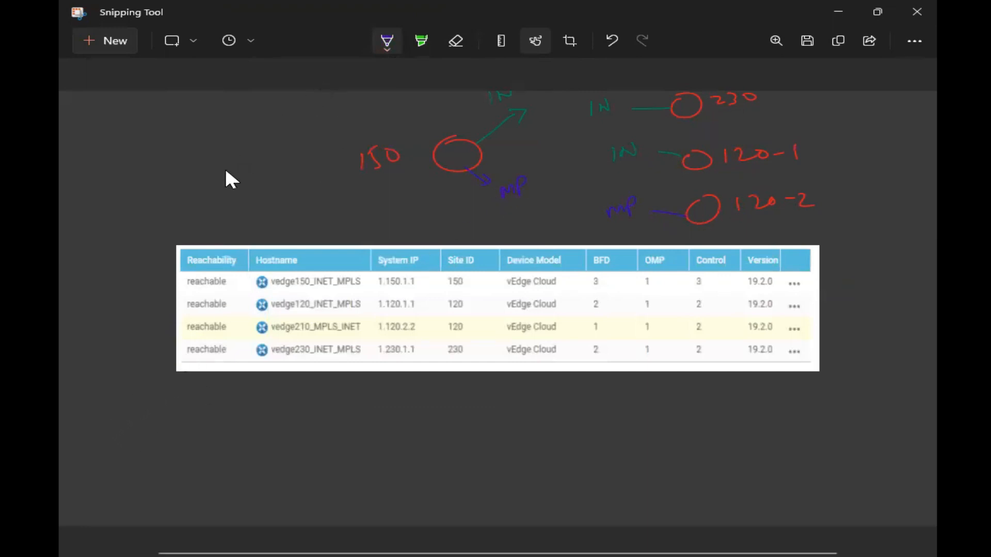
- Draw white arrows from 150 toward 230 and 120-1, and copy the annotated snip
left_click(386, 41)
left_click(323, 106)
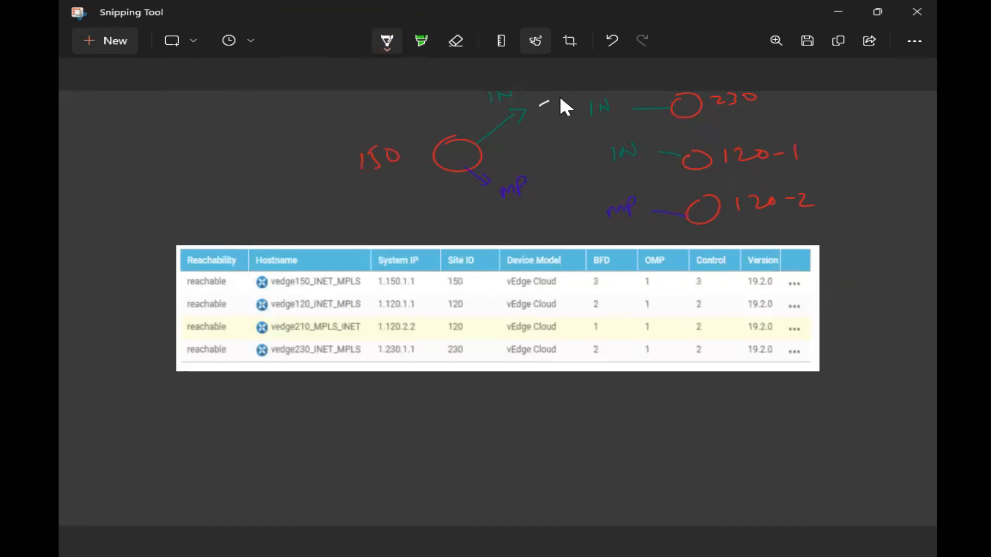
left_click_drag(548, 126, 657, 135)
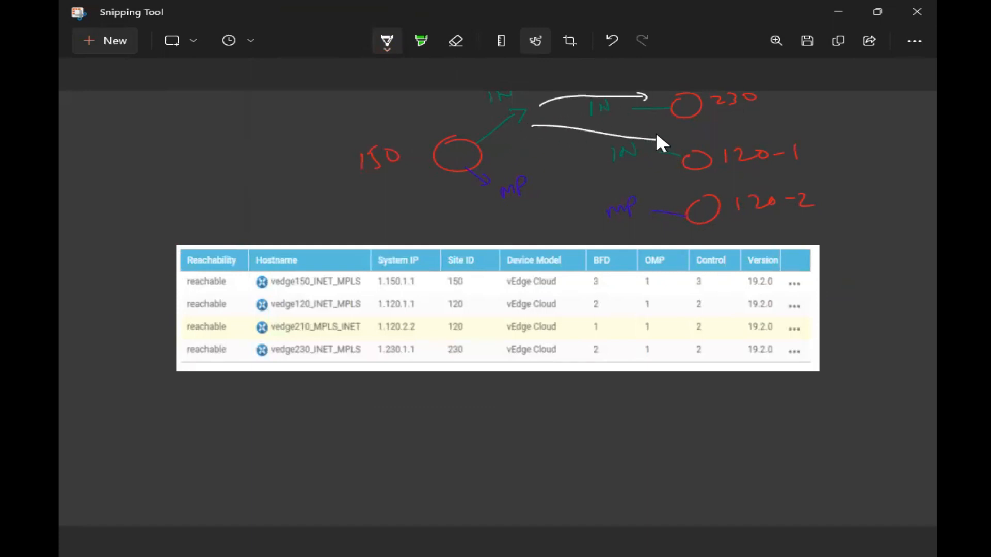
left_click_drag(539, 181, 628, 187)
key("alt+Tab")
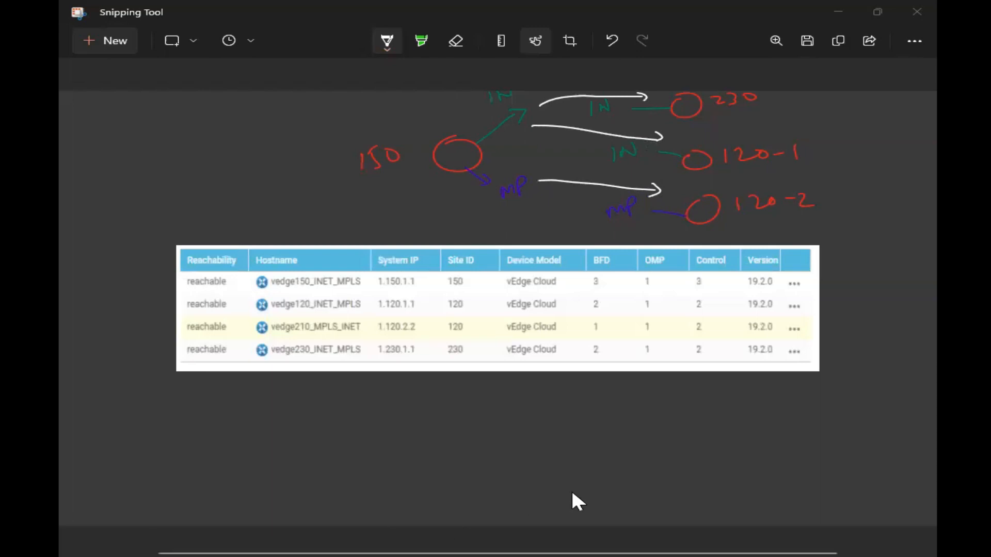
- Undo the white arrows, then try and undo alternative white lines near mp and 230
left_click(553, 432)
key("ctrl+z")
key("ctrl+z")
key("ctrl+z")
key("ctrl+z")
key("ctrl+z")
key("ctrl+z")
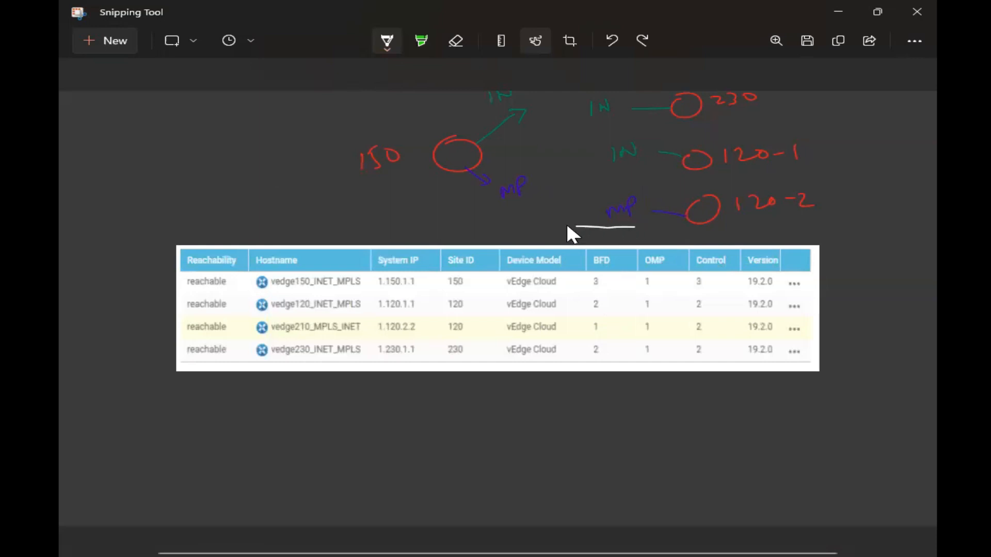
left_click_drag(520, 200, 493, 199)
key("ctrl+z")
mouse_move(650, 122)
left_mouse_down()
mouse_move(639, 139)
mouse_move(674, 147)
left_mouse_up()
mouse_move(628, 123)
left_mouse_down()
mouse_move(518, 140)
mouse_move(519, 148)
left_mouse_up()
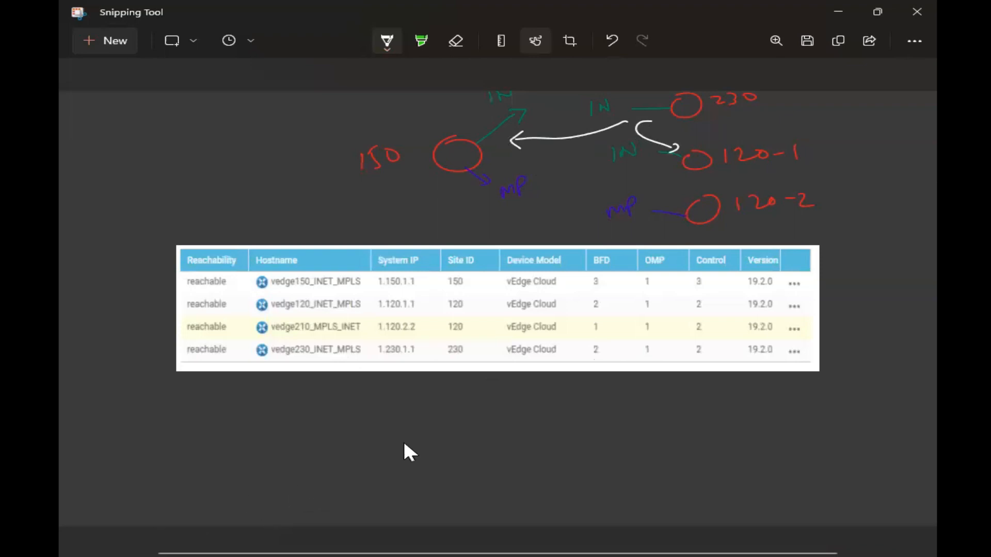
key("ctrl+z")
key("ctrl+z")
key("ctrl+z")
- Try curved white arrows from 120-1 to 230 and 150, undo them, and close Snipping Tool
left_click_drag(678, 126, 682, 146)
left_click_drag(666, 126, 679, 122)
mouse_move(677, 170)
left_mouse_down()
mouse_move(594, 172)
mouse_move(510, 140)
left_mouse_up()
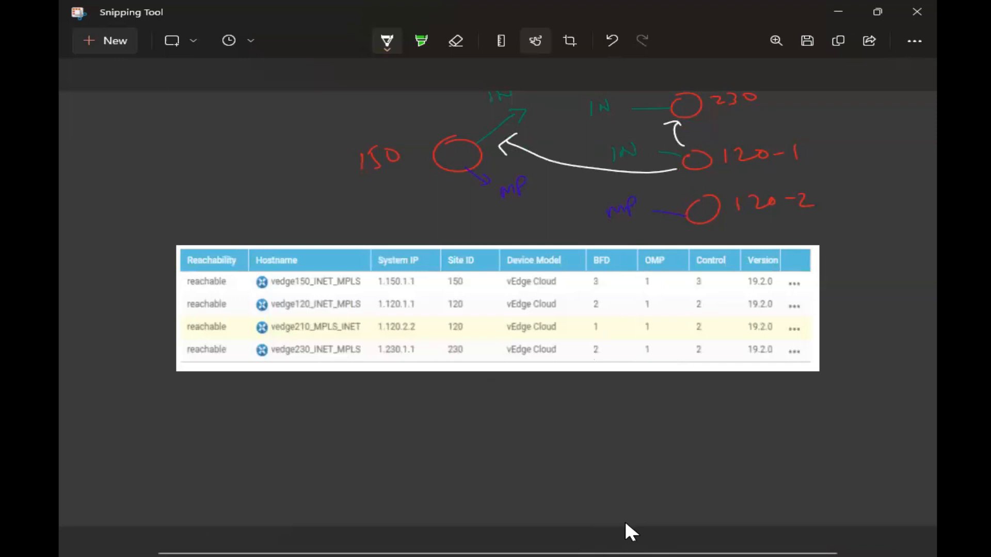
key("ctrl+z")
key("ctrl+z")
key("ctrl+z")
key("ctrl+z")
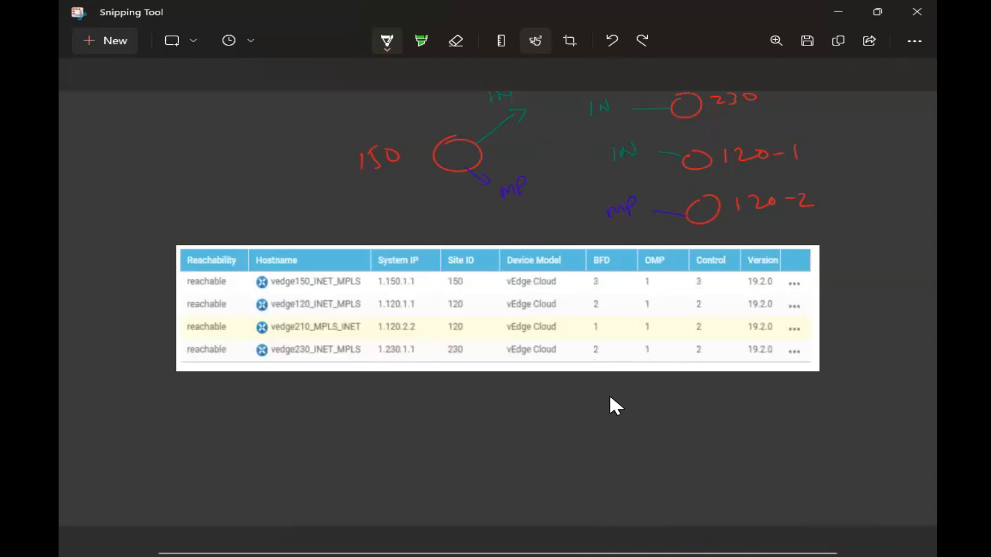
left_click(910, 13)
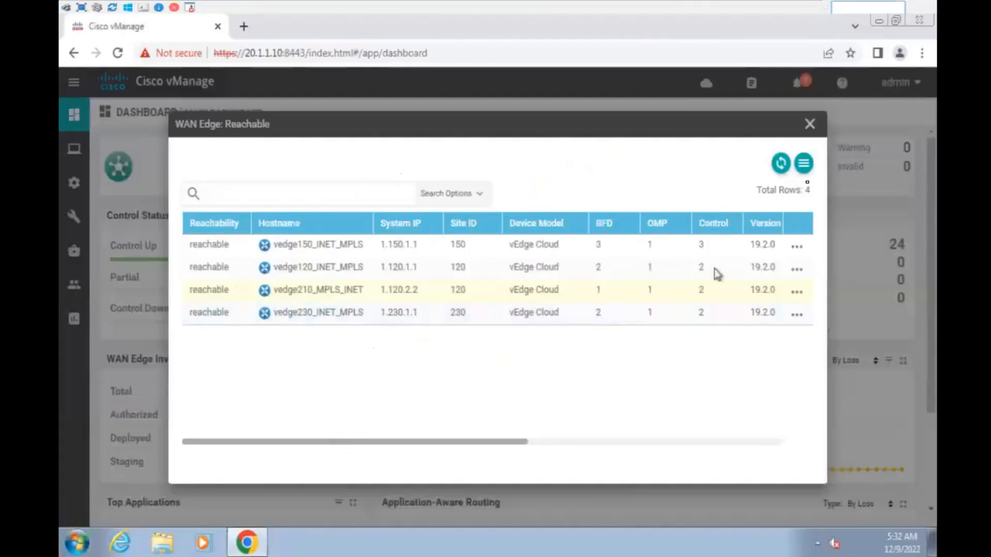
- Close the reachable WAN edge list and open the vEdge120_INET device template for editing
left_click(813, 126)
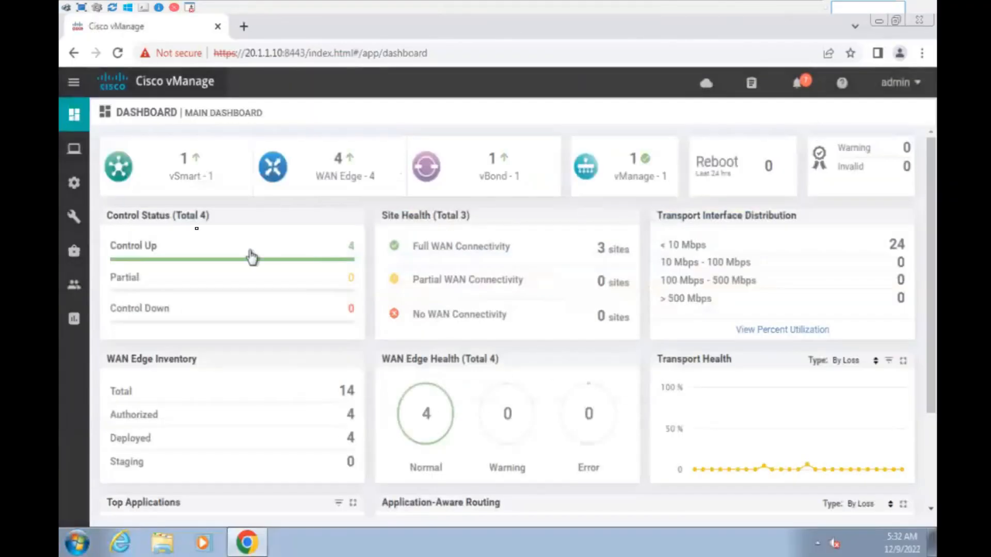
mouse_move(78, 187)
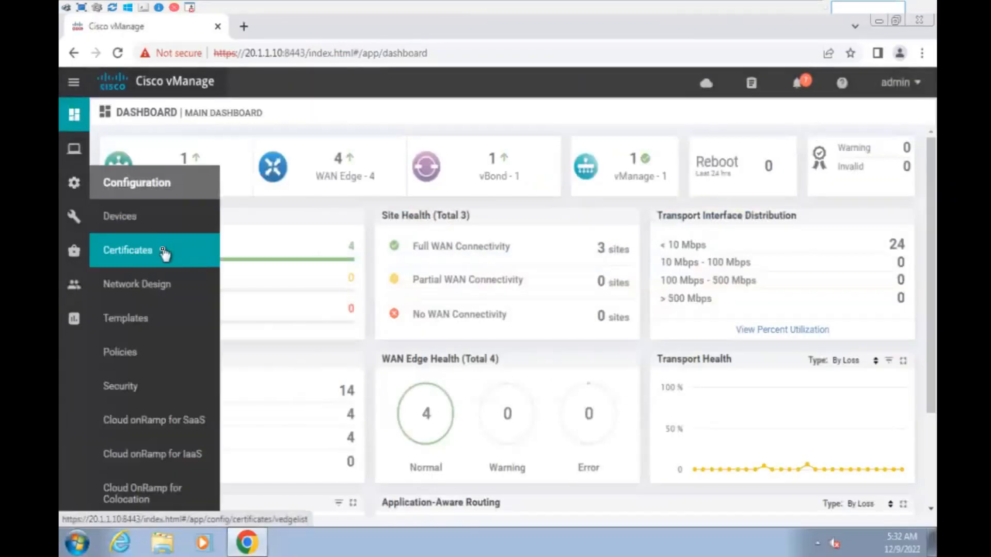
left_click(129, 324)
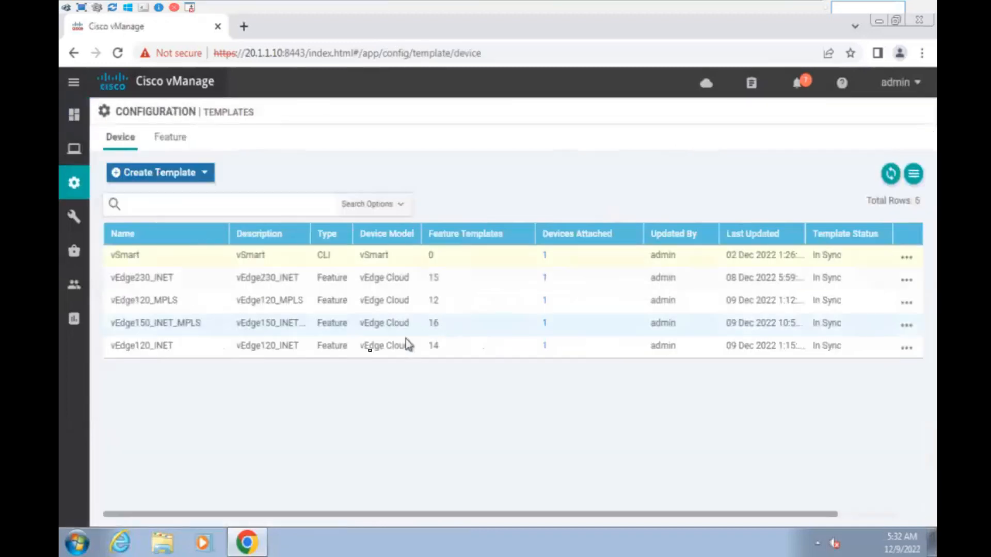
left_click(907, 348)
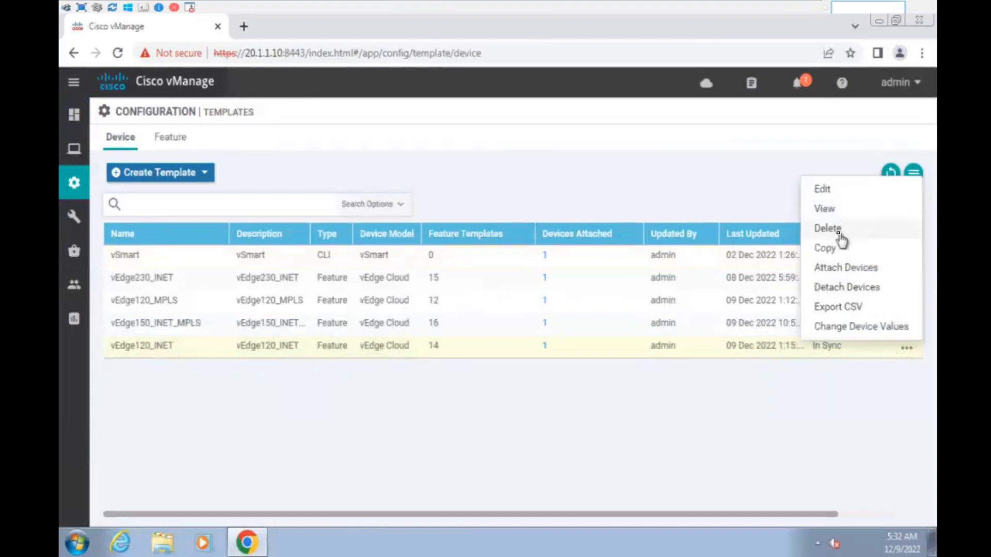
left_click(829, 191)
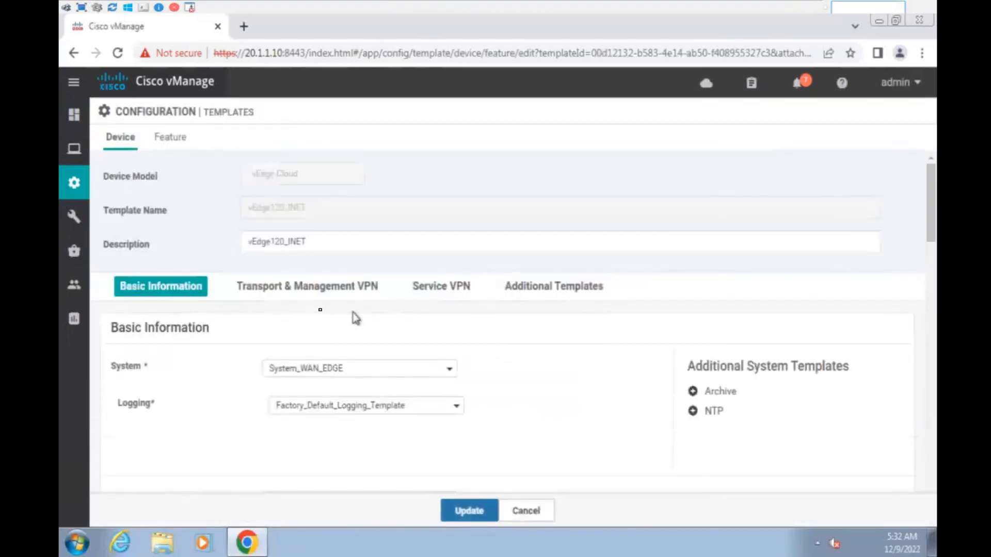
- Add VPN0_MPLS_WAN_EDGE as a second VPN Interface under Transport & Management VPN, then update
left_click(317, 287)
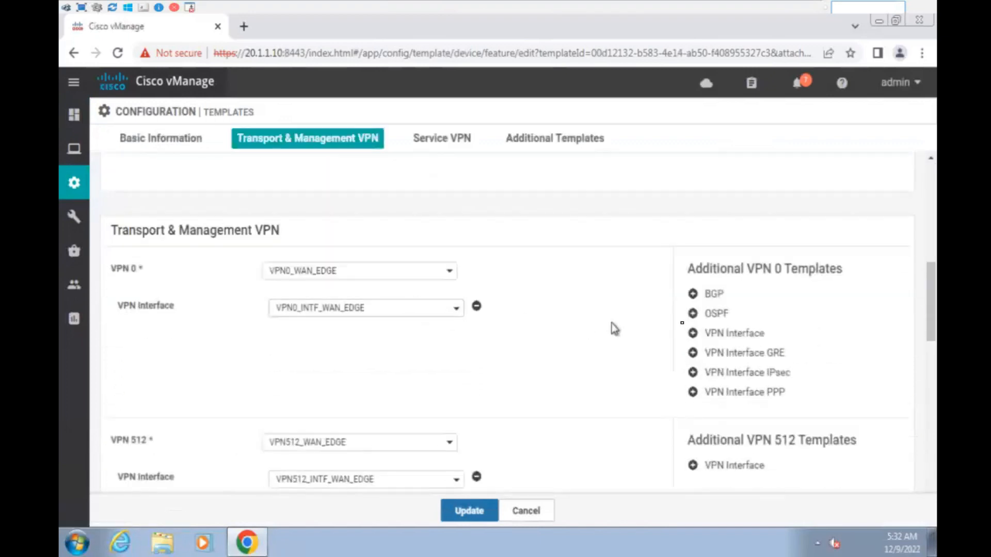
left_click(754, 336)
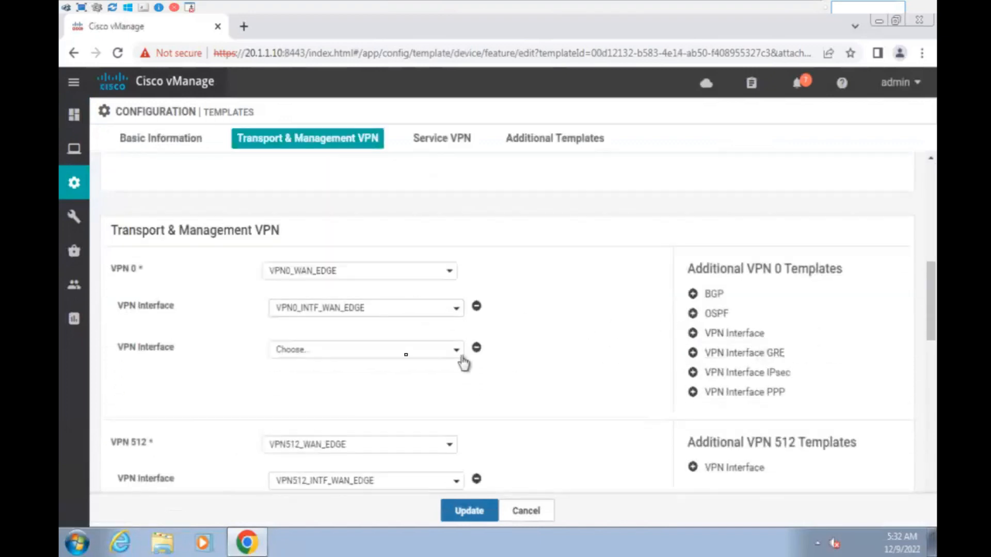
left_click(332, 350)
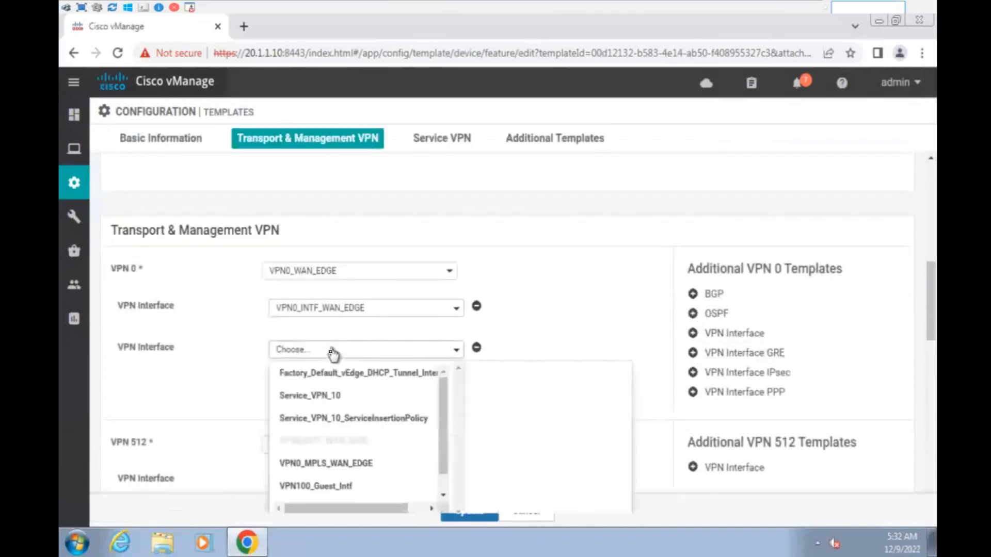
left_click(348, 463)
left_click(478, 511)
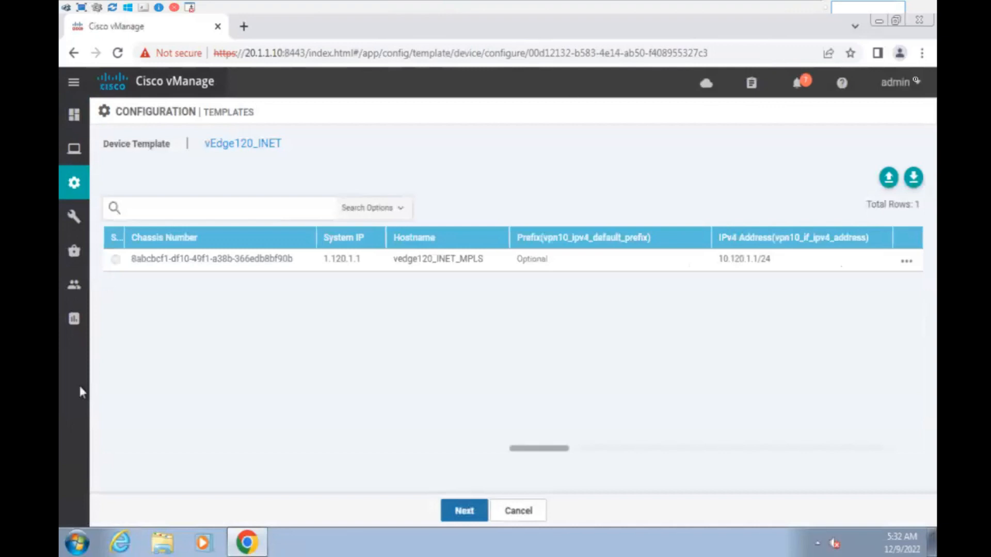
- Enter 200.120.1.2/30 for the device's vpn0_if_ge0.1_ipv4_address variable and save it
left_click(907, 262)
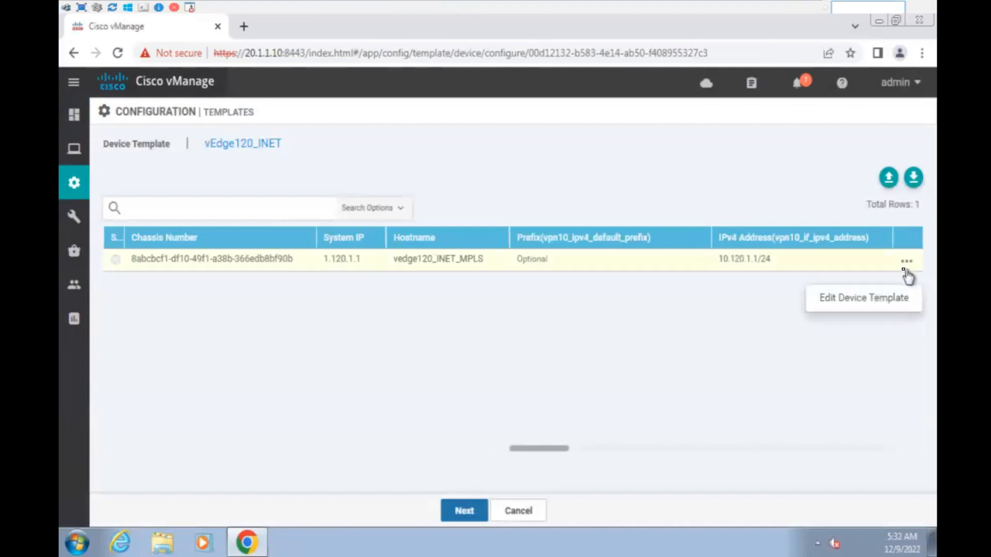
left_click(869, 303)
scroll(593, 252, "down", 3)
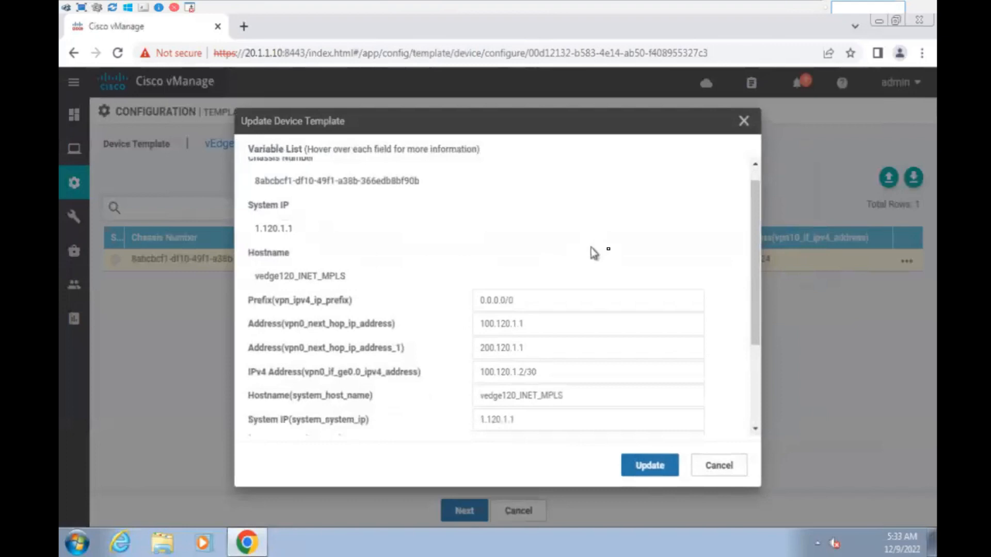
left_click(505, 412)
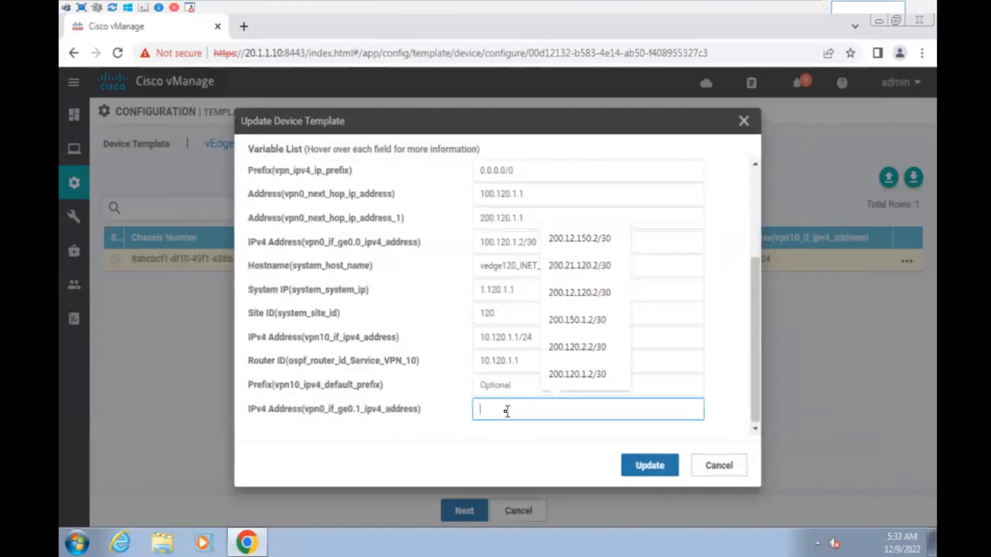
left_click(584, 375)
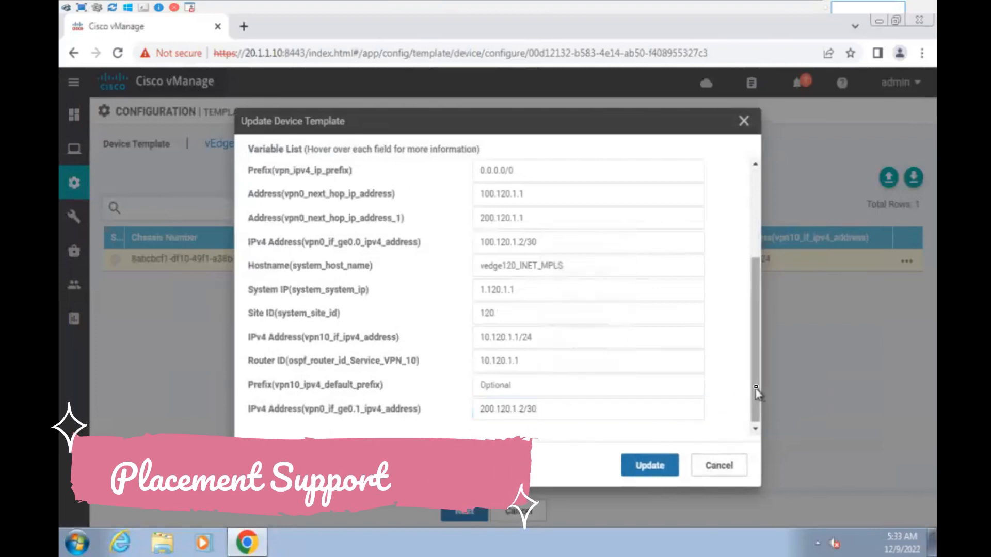
mouse_move(756, 392)
left_mouse_down()
mouse_move(758, 310)
mouse_move(758, 412)
left_mouse_up()
left_click(662, 470)
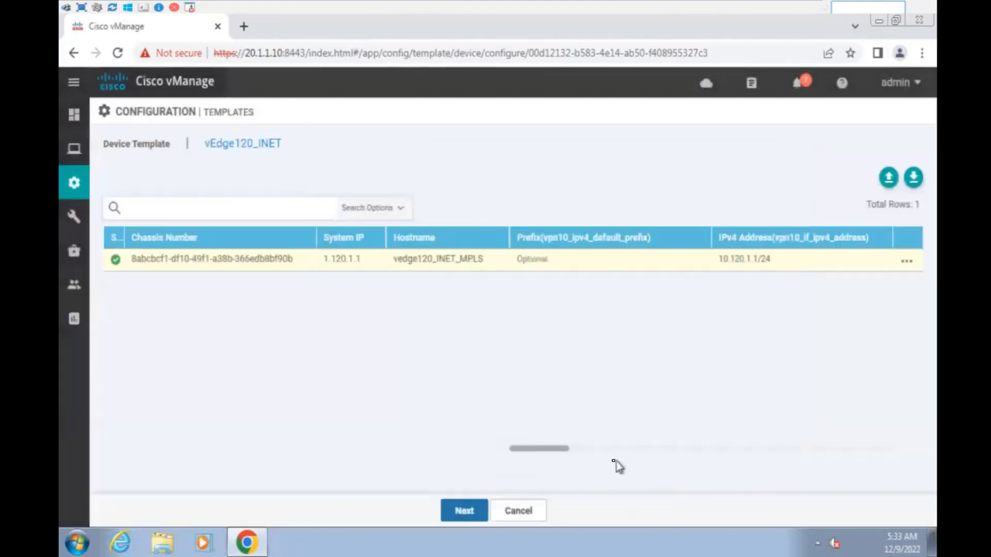
- Push the vEdge120_INET configuration to vedge120, then go to the Main Dashboard
left_click(468, 518)
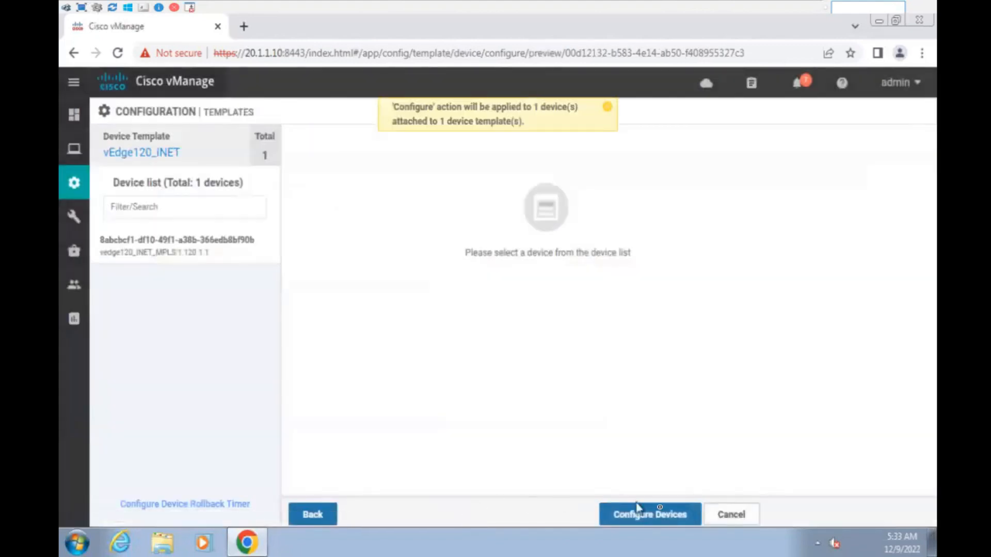
left_click(665, 514)
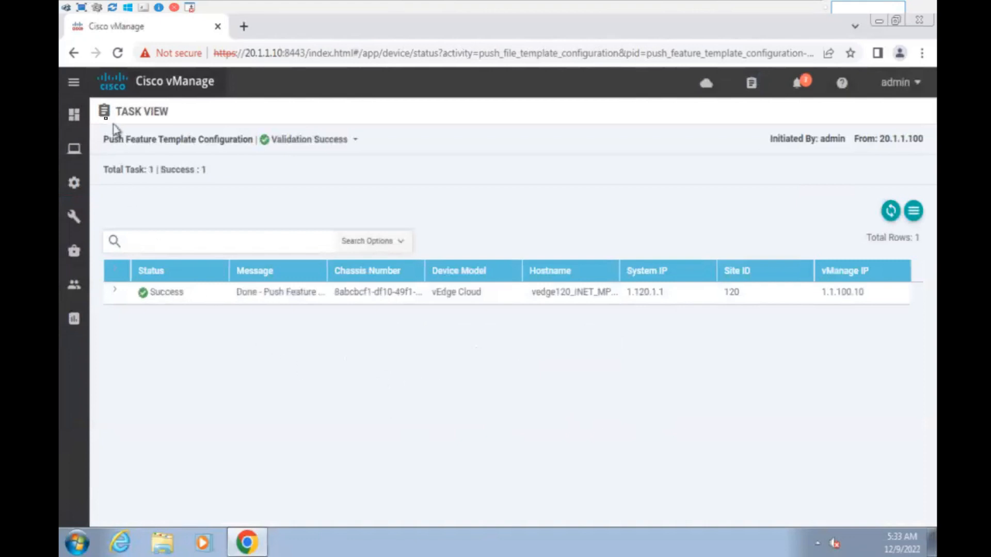
mouse_move(90, 124)
left_click(155, 153)
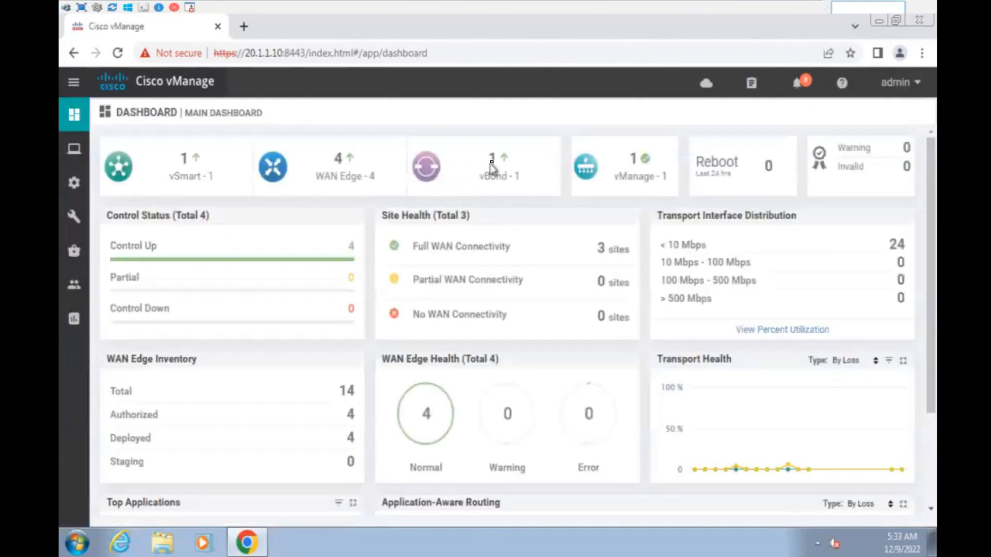
left_click(349, 161)
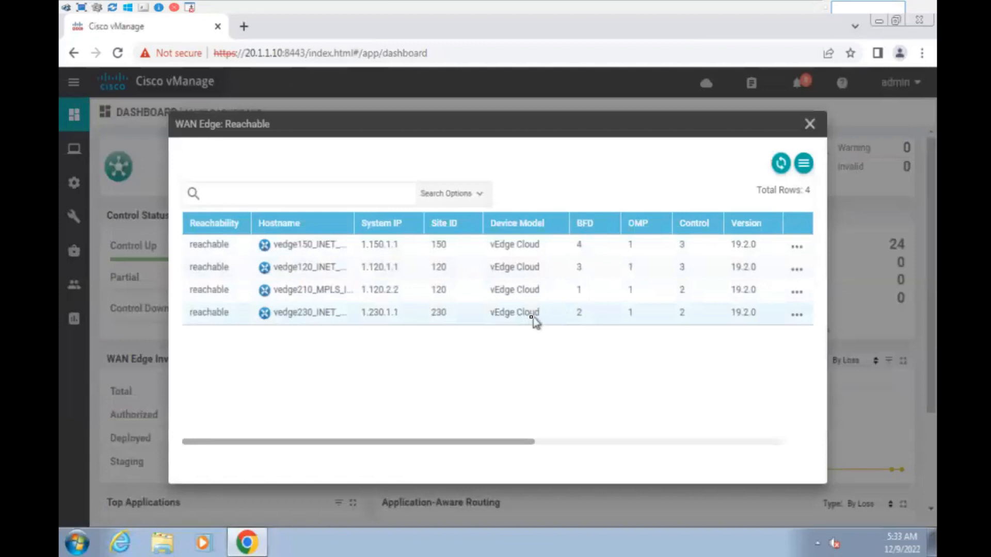
left_click_drag(573, 274, 590, 273)
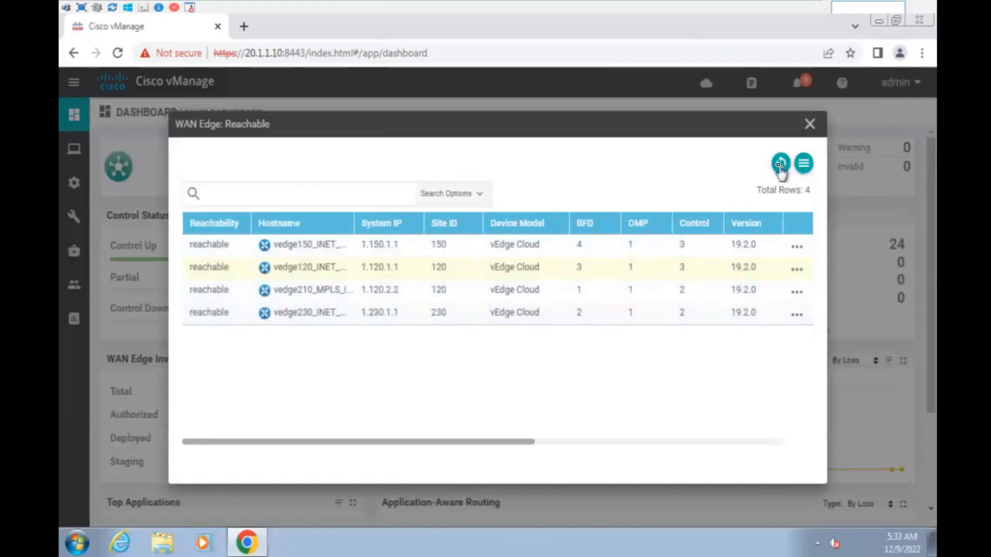
left_click_drag(575, 244, 592, 249)
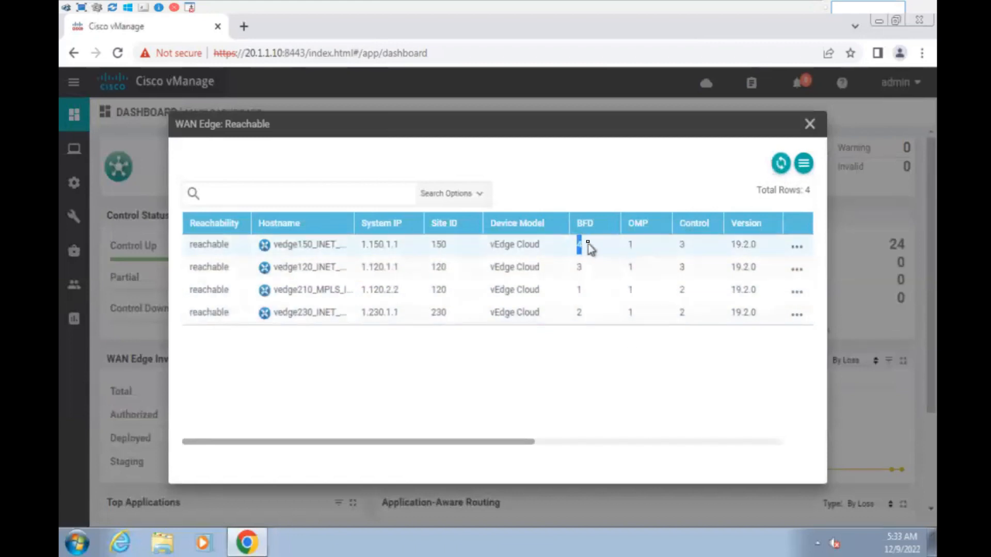
left_click(808, 126)
- Open the vEdge120_MPLS device template for editing from Configuration > Templates
mouse_move(74, 183)
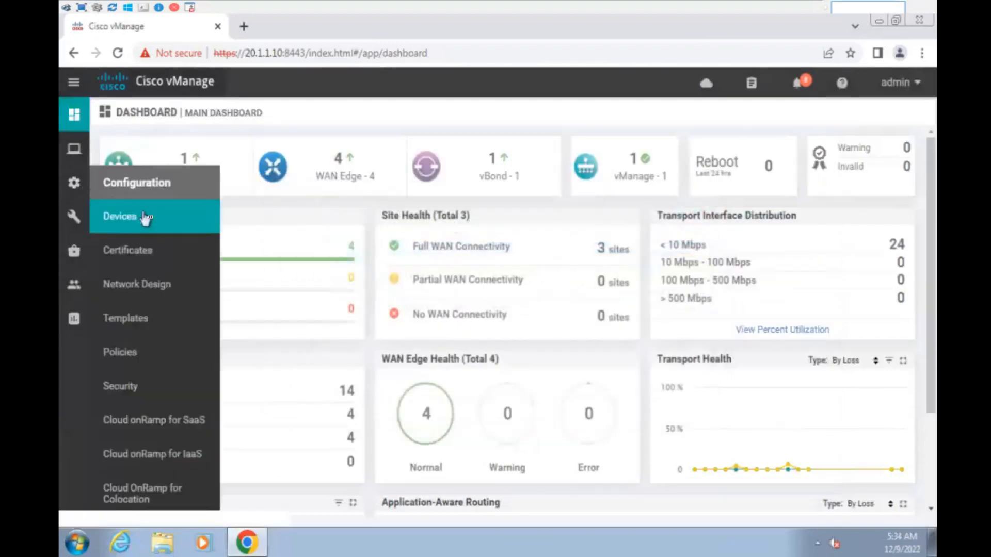
left_click(163, 319)
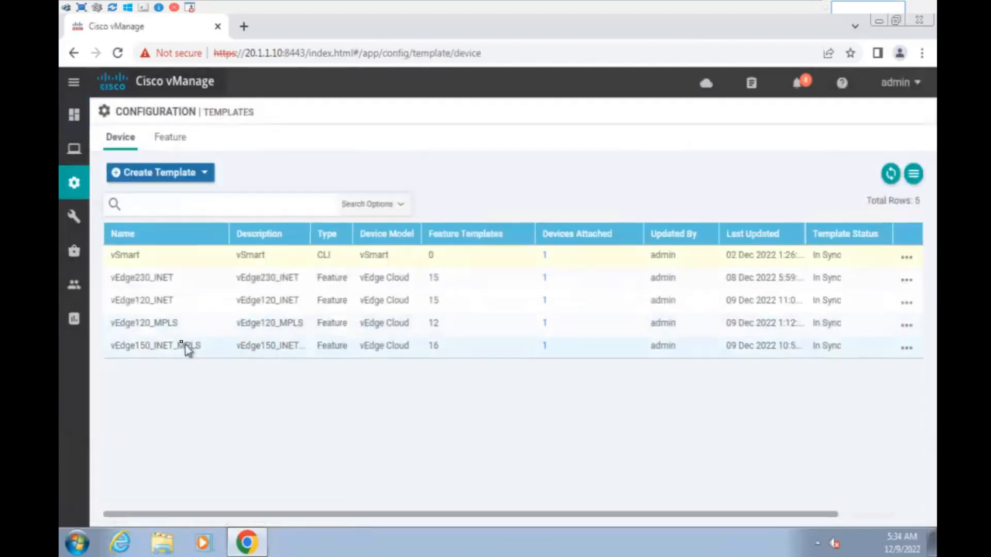
left_click(906, 326)
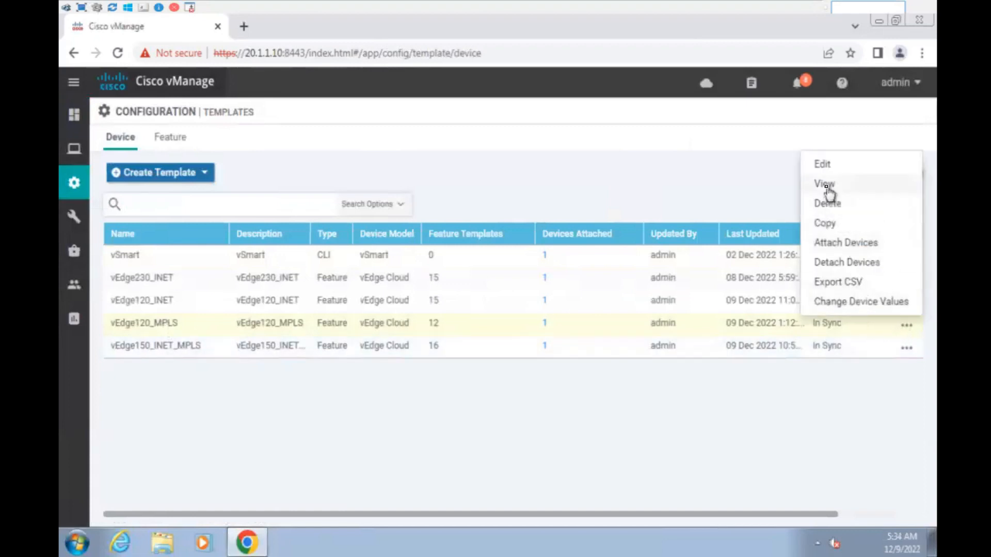
left_click(822, 165)
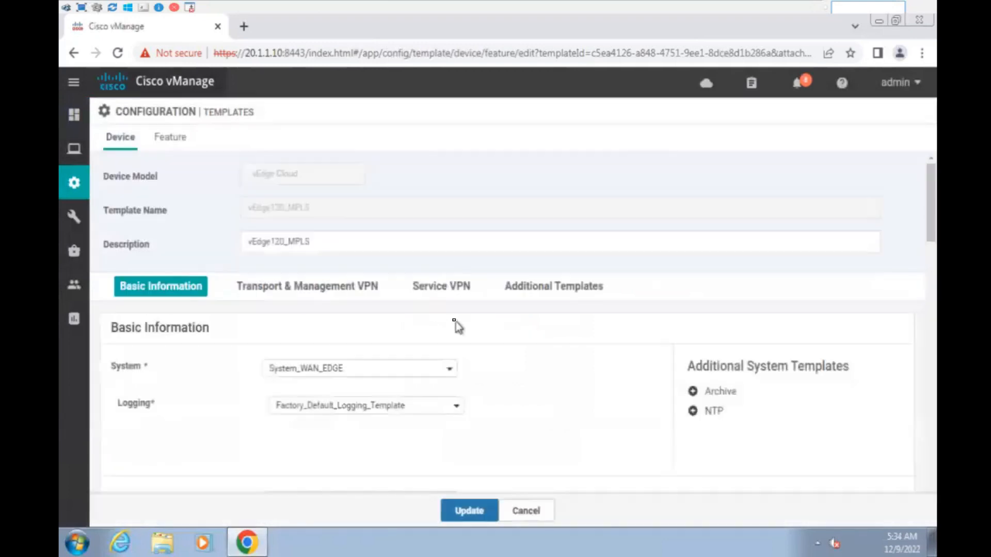
- Add VPN0_INTF_WAN_EDGE as a second VPN Interface under Transport & Management VPN, then update
scroll(547, 373, "down", 8)
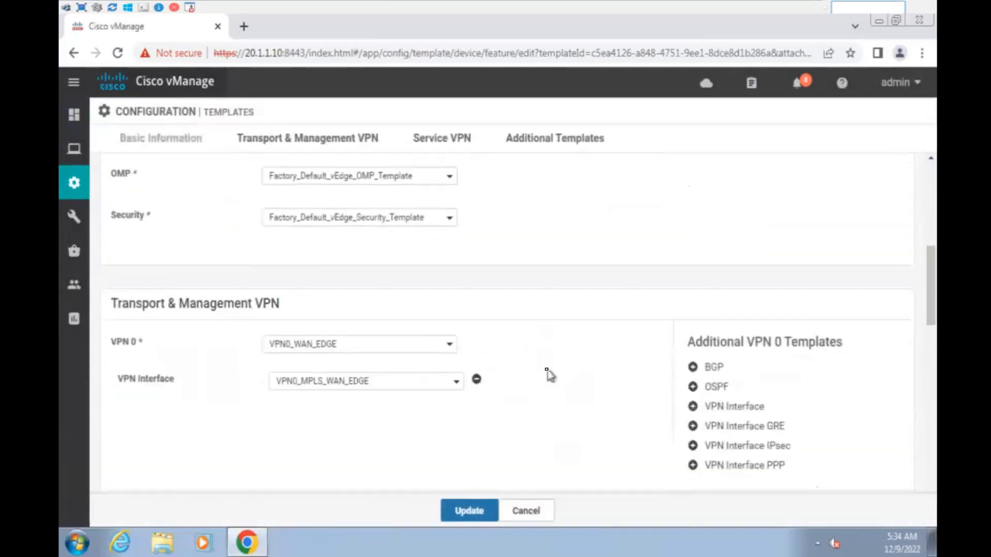
scroll(550, 375, "down", 1)
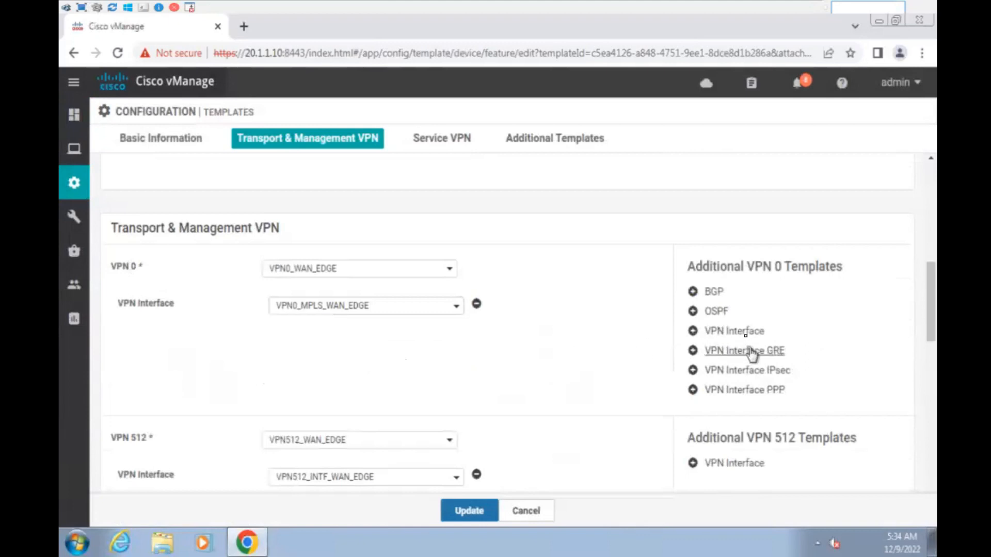
left_click(738, 331)
left_click(358, 347)
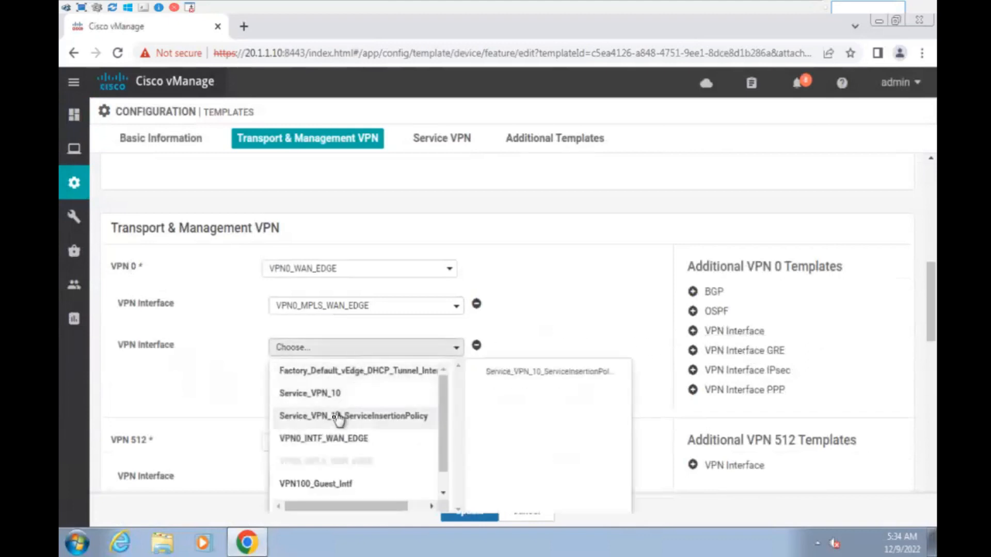
left_click(338, 440)
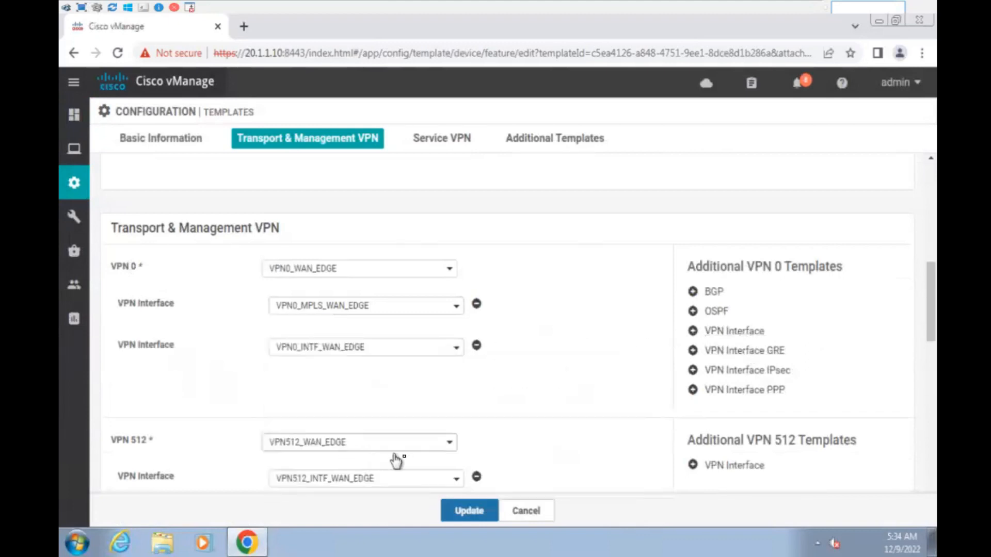
left_click(470, 512)
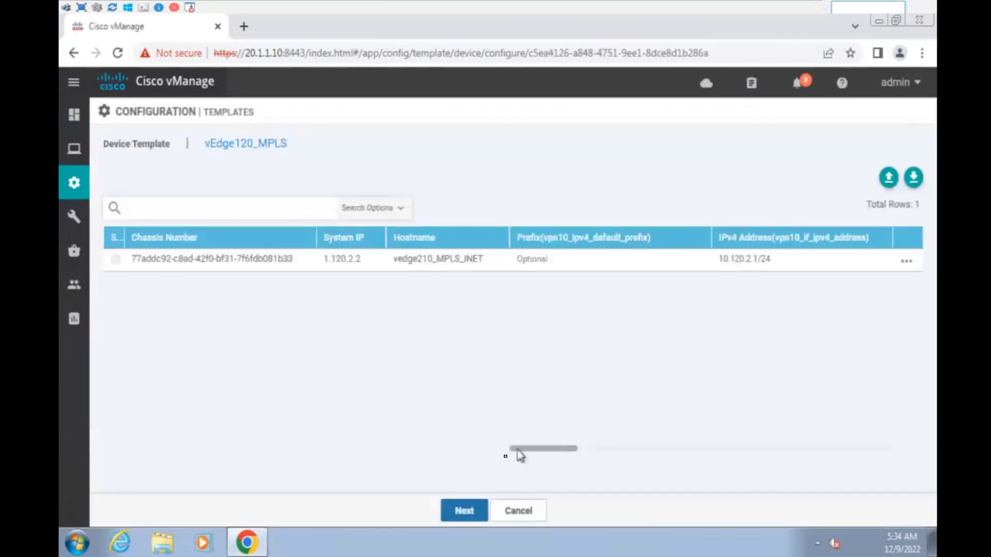
- Enter 100.120.2.2/30 for the device's vpn0_if_ge0.0_ipv4_address variable and save it
left_click(906, 261)
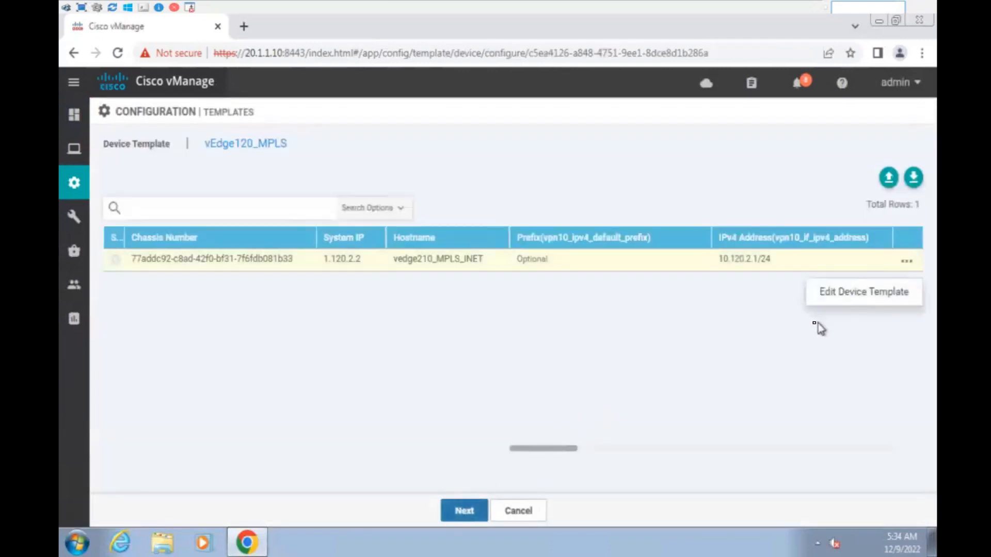
left_click(843, 295)
scroll(542, 310, "down", 2)
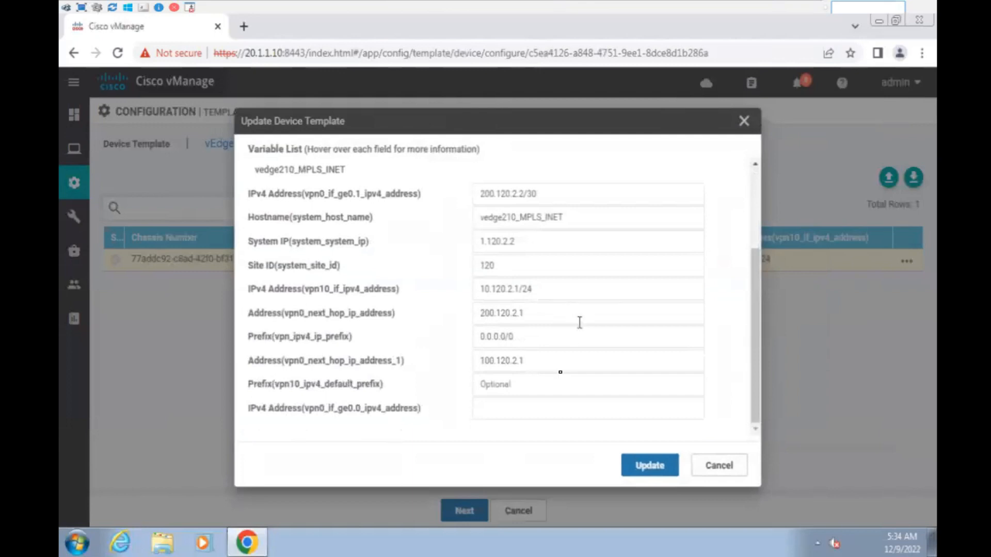
left_click(522, 410)
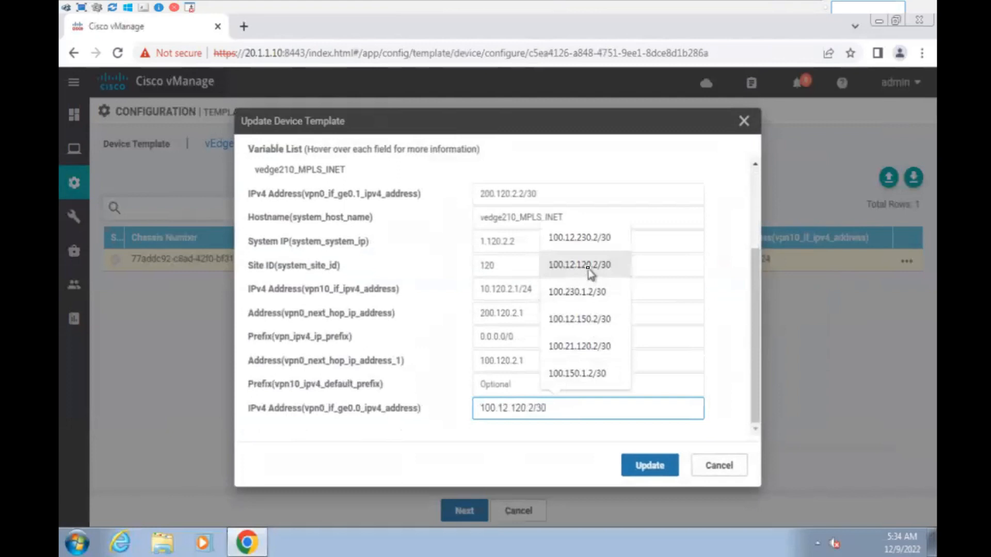
left_click(590, 272)
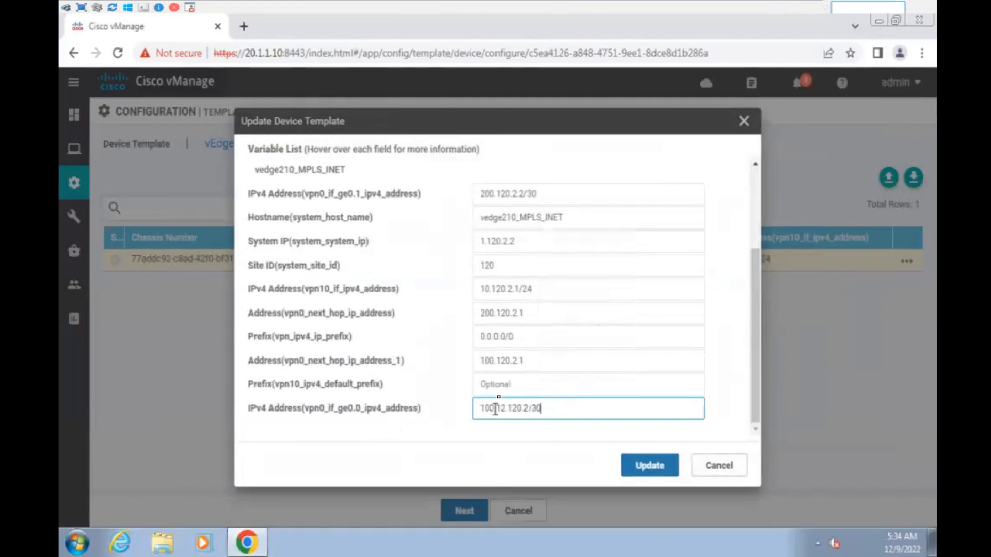
key("BackSpace")
key("BackSpace")
key("BackSpace")
left_click(651, 467)
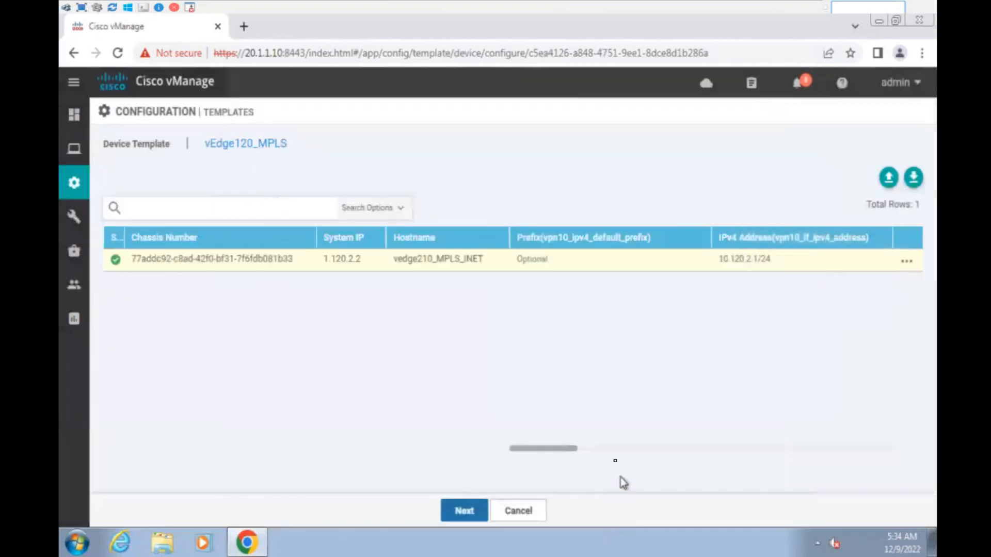
- Preview vedge210_MPLS_INET's configuration and open the Config Diff of current versus new
left_click(453, 519)
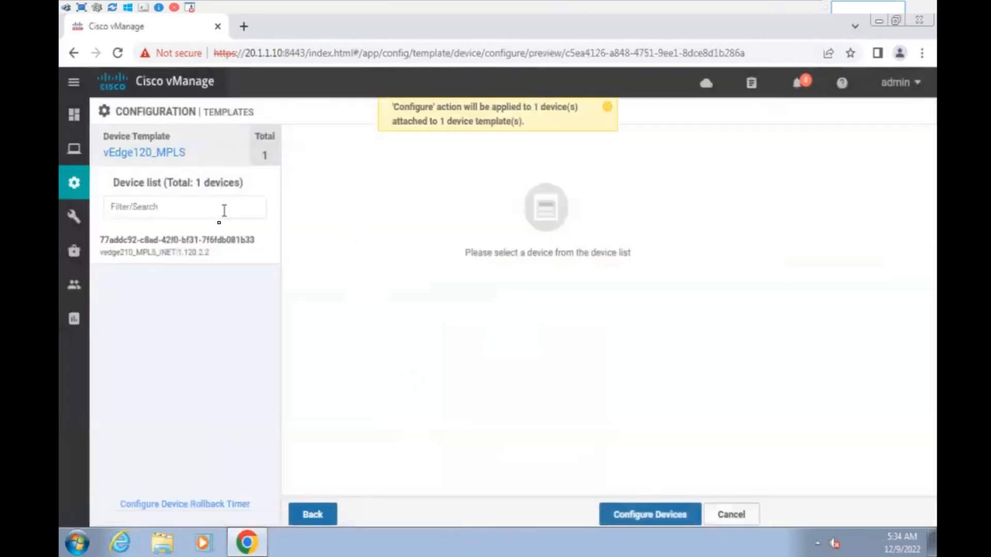
left_click(201, 257)
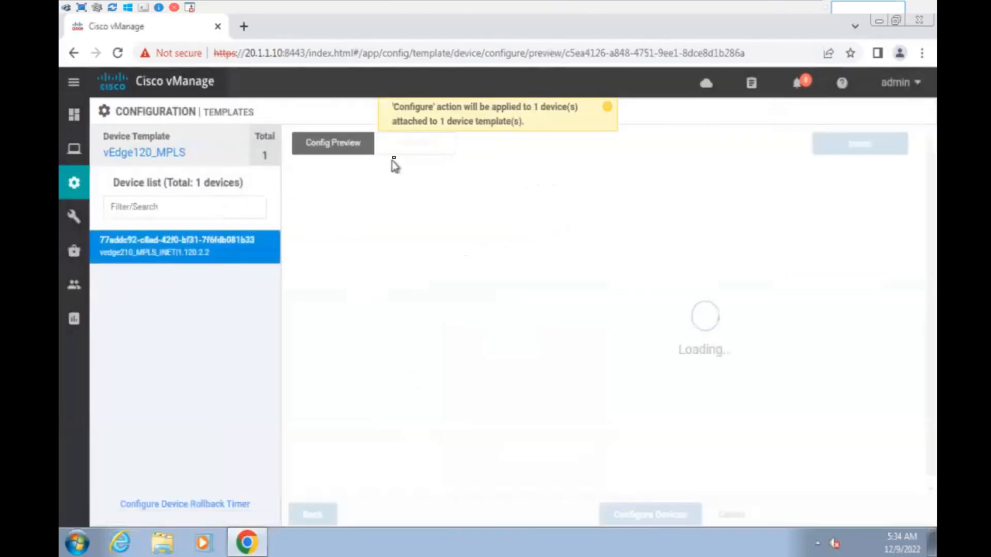
left_click(608, 106)
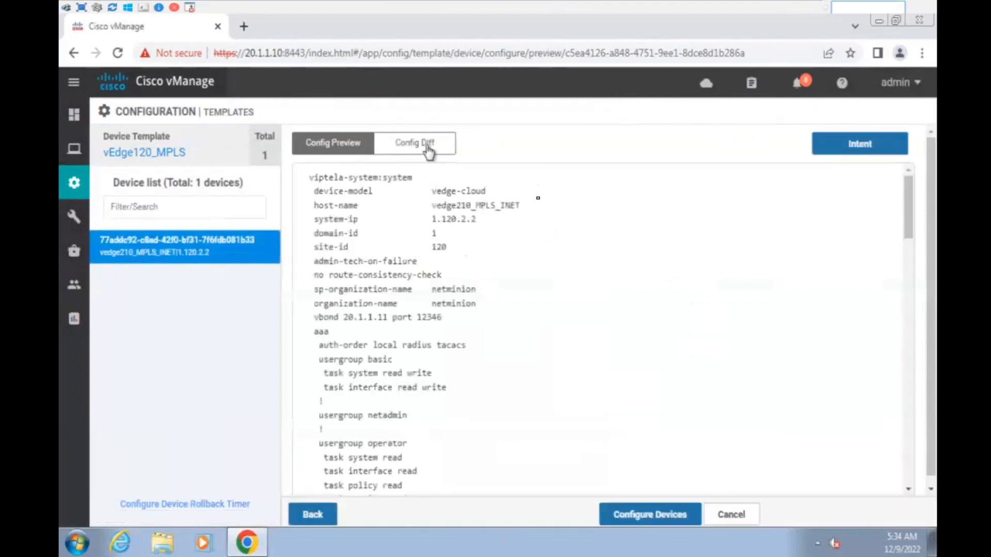
left_click(428, 150)
scroll(674, 322, "down", 15)
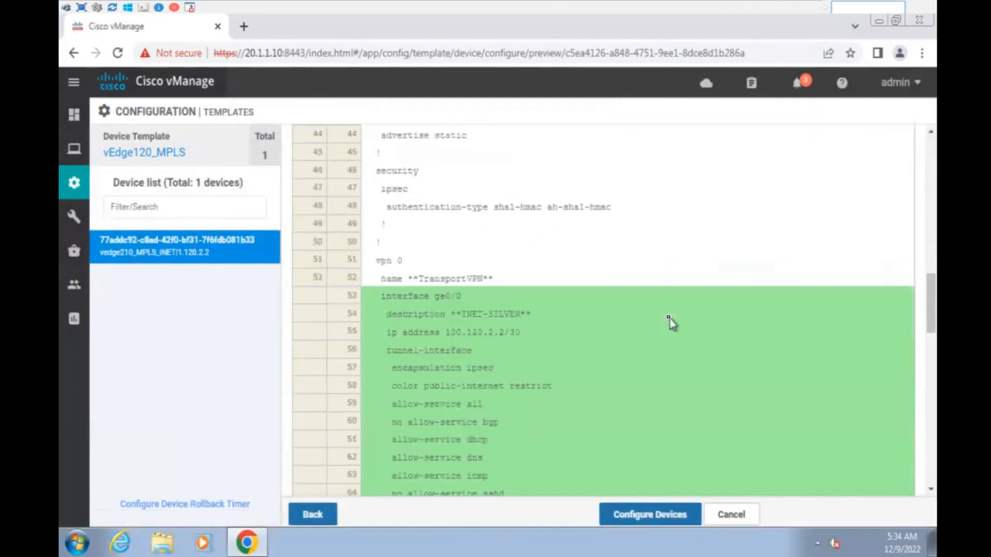
scroll(669, 320, "down", 3)
left_click_drag(397, 166, 562, 449)
- Highlight the new ge0/0 block, its INET-SILVER description and IP address, then configure the device
left_click(551, 358)
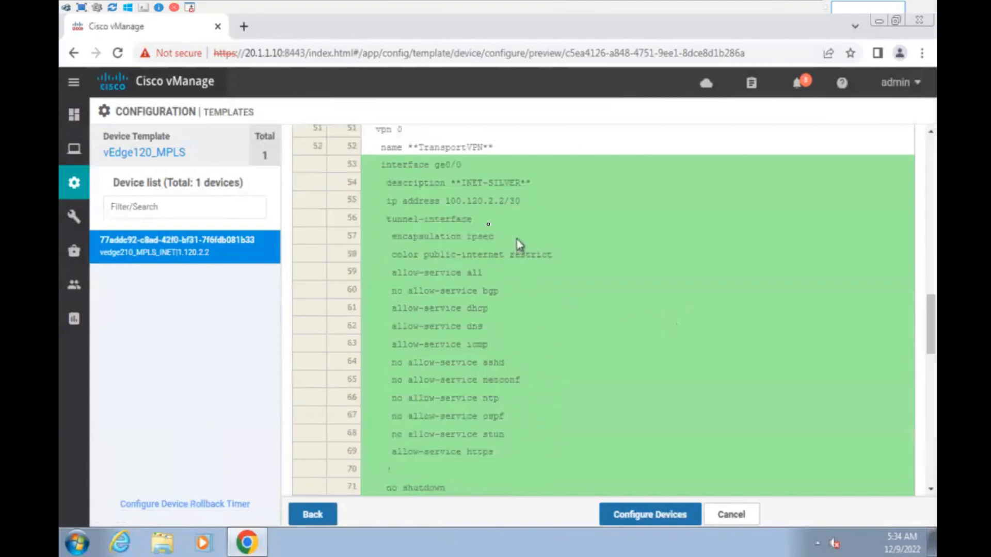
left_click_drag(450, 183, 539, 182)
left_click_drag(445, 200, 523, 202)
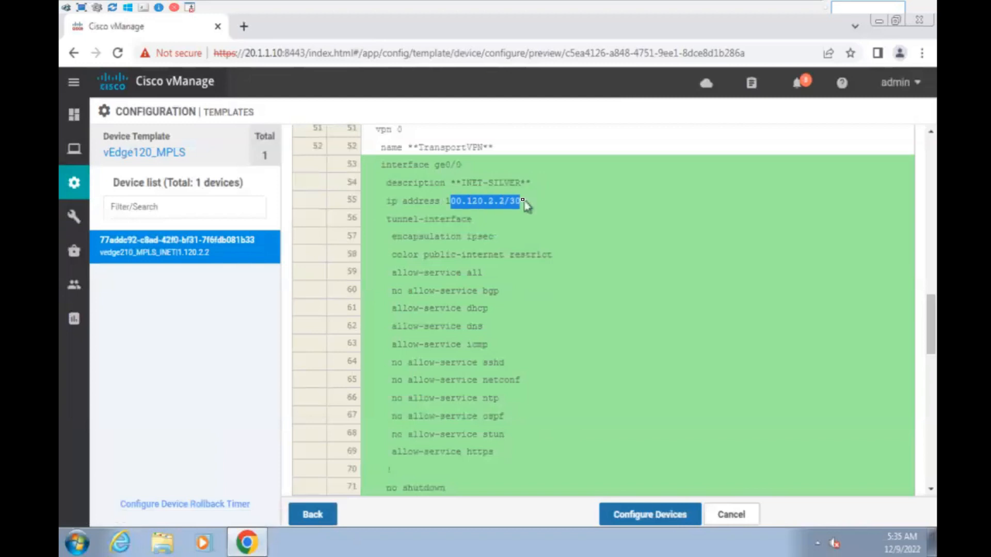
scroll(588, 239, "down", 3)
left_click(666, 516)
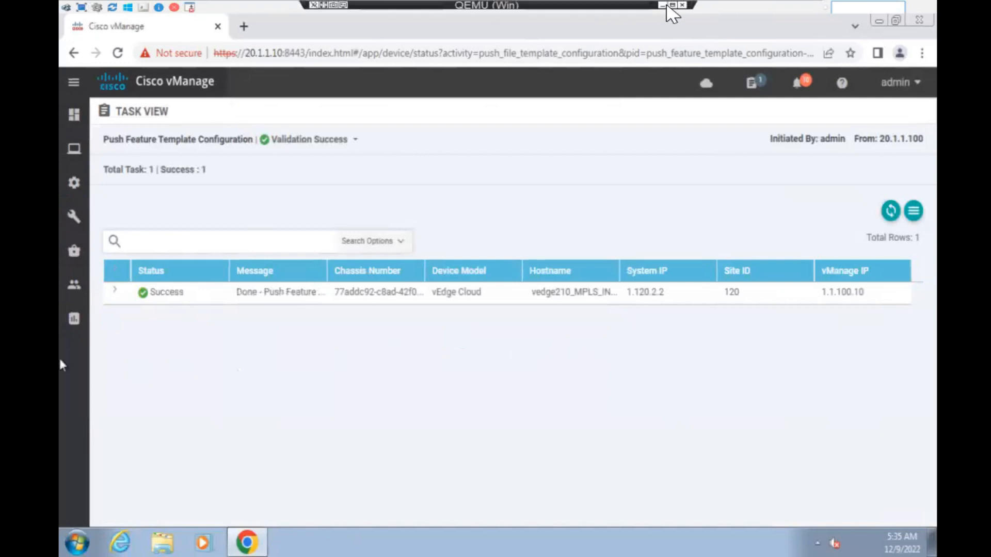
- Confirm all four WAN Edge devices are reachable from the Main Dashboard, then return to the topology page
left_click(666, 14)
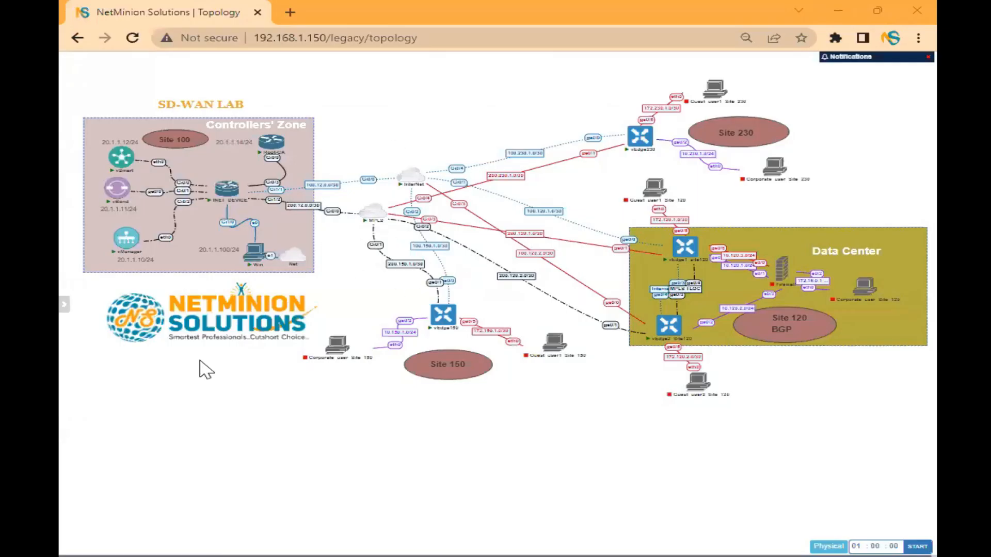
key("alt+Tab")
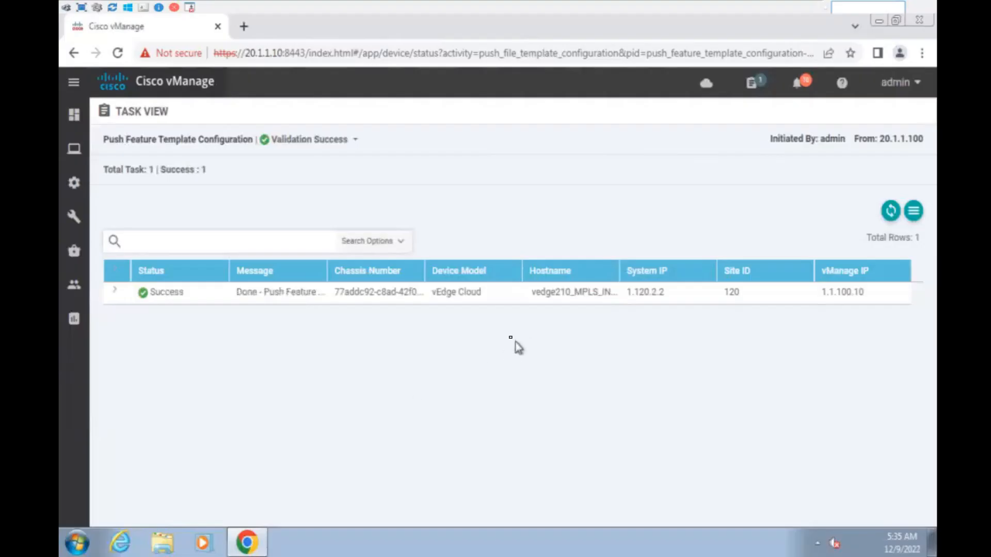
mouse_move(78, 150)
mouse_move(75, 116)
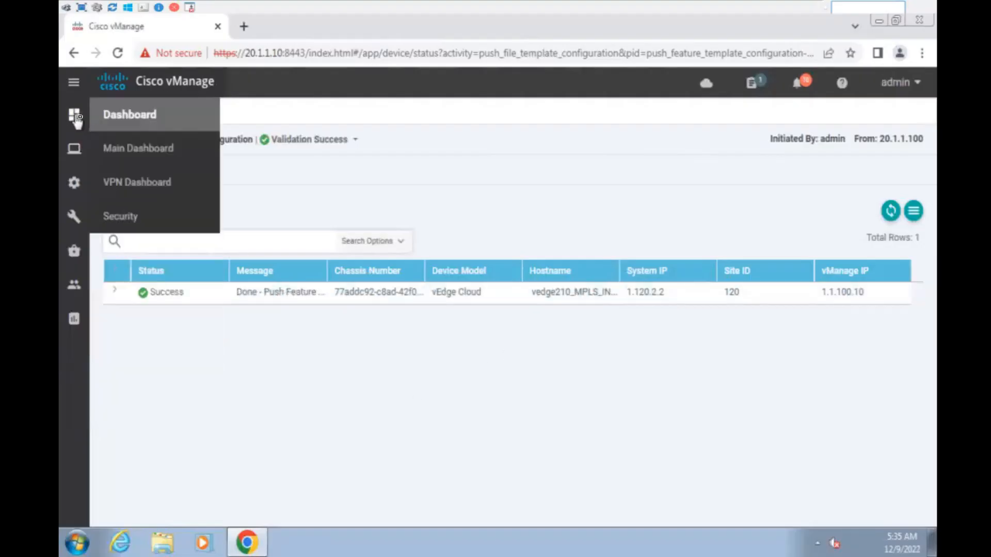
left_click(150, 150)
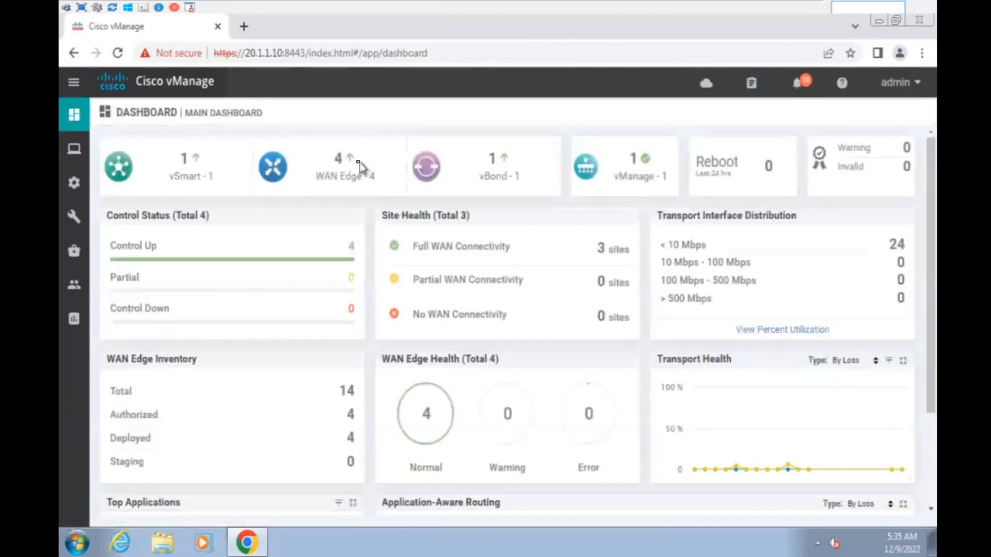
left_click(350, 163)
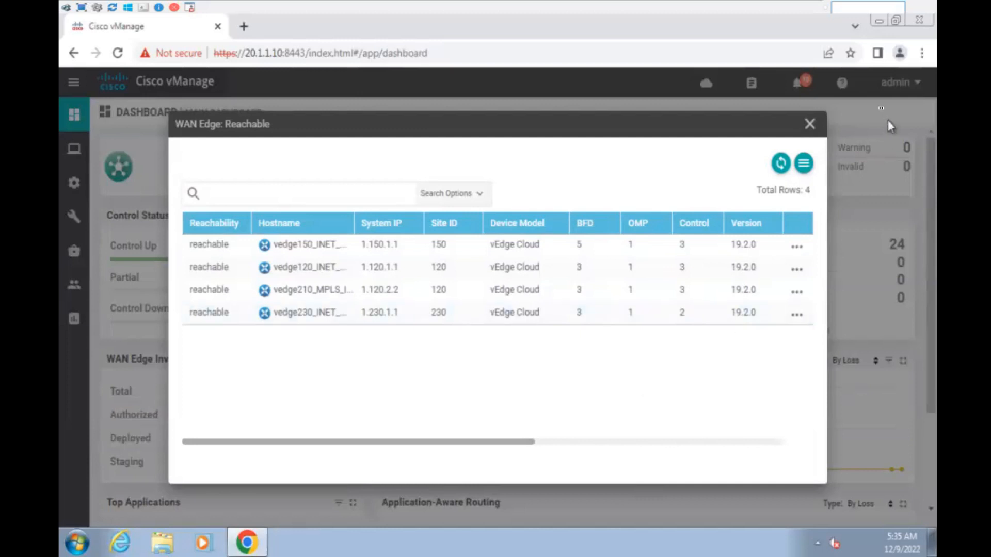
left_click(810, 124)
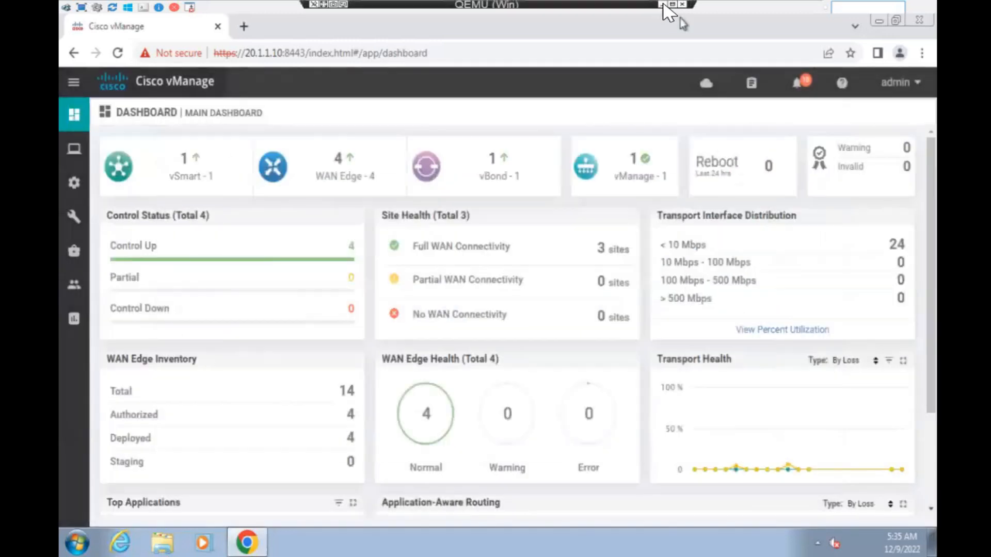
left_click(663, 4)
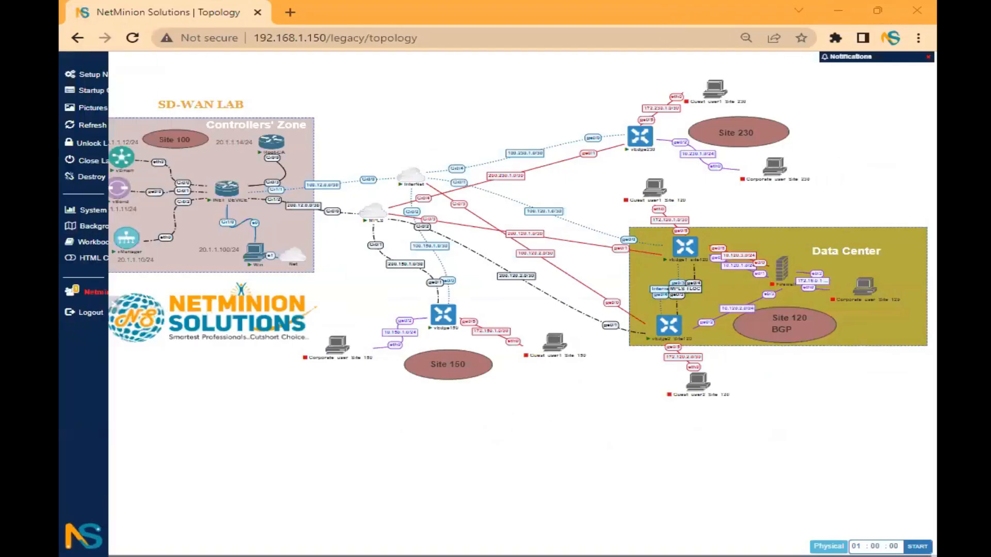
- Run 'show bfd sessions' on vEdge230 and highlight the 1.150.1.1 and 1.120.2.2 public-internet sessions
key("alt+Tab")
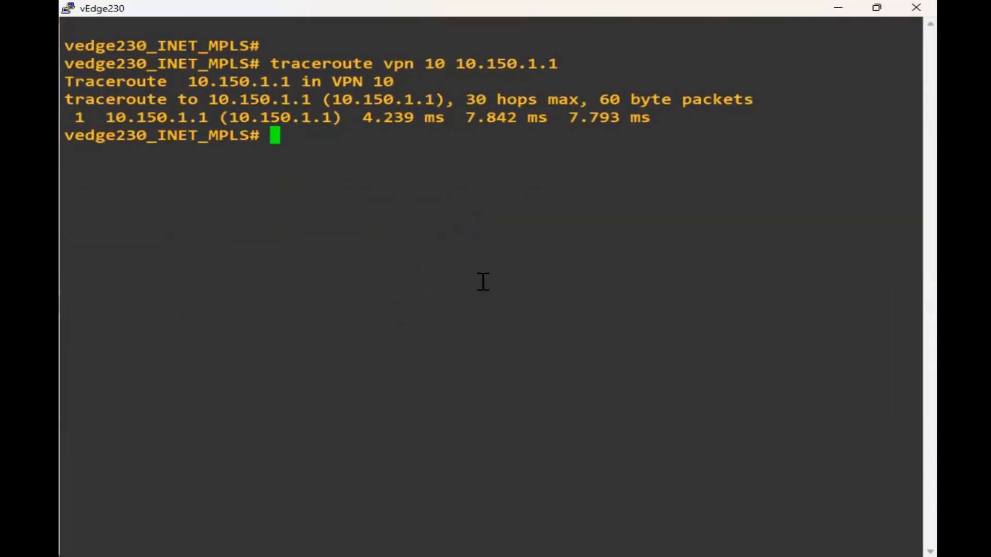
key("Return")
key("Return")
key("Return")
type("show bfd sessions")
key("Return")
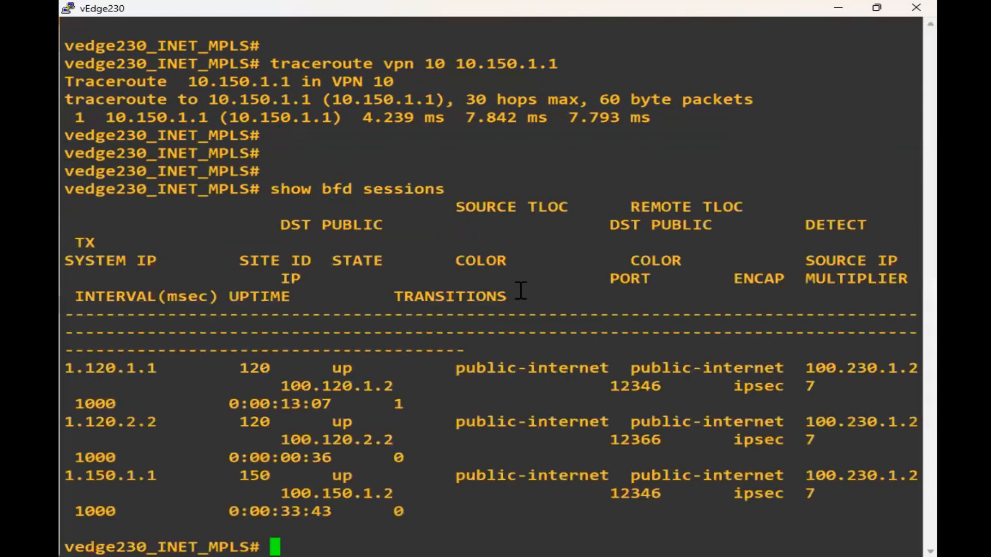
left_click_drag(462, 368, 771, 510)
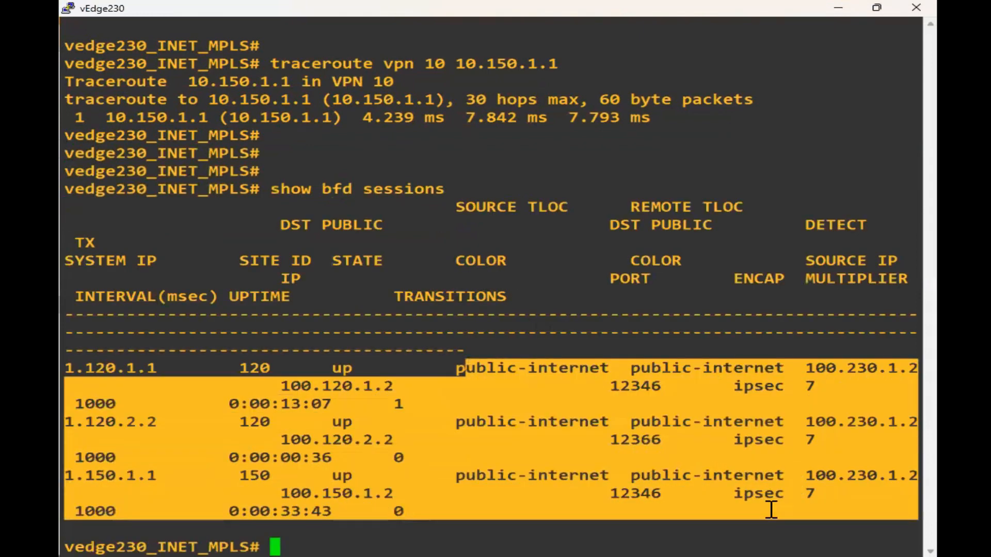
left_click(514, 433)
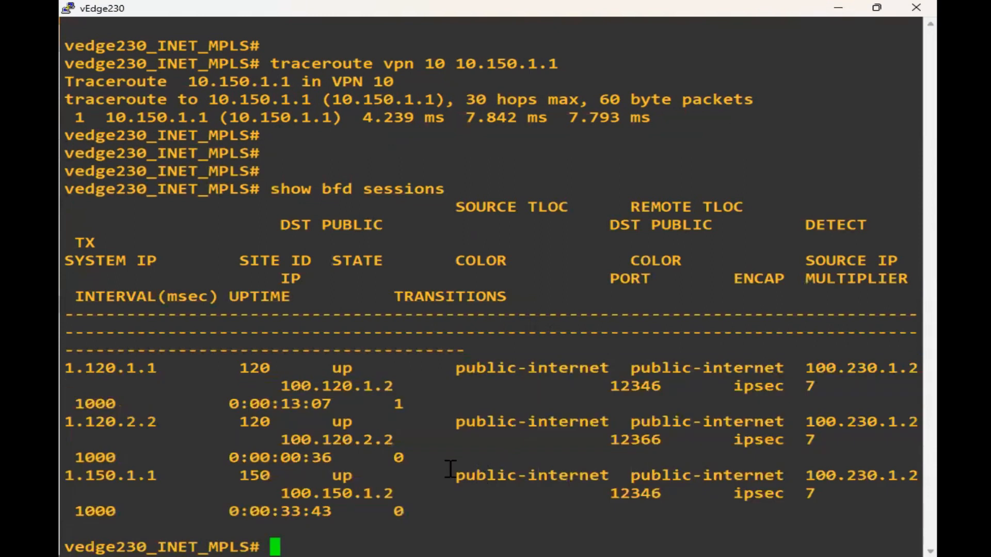
left_click_drag(66, 476, 198, 475)
left_click_drag(85, 422, 195, 423)
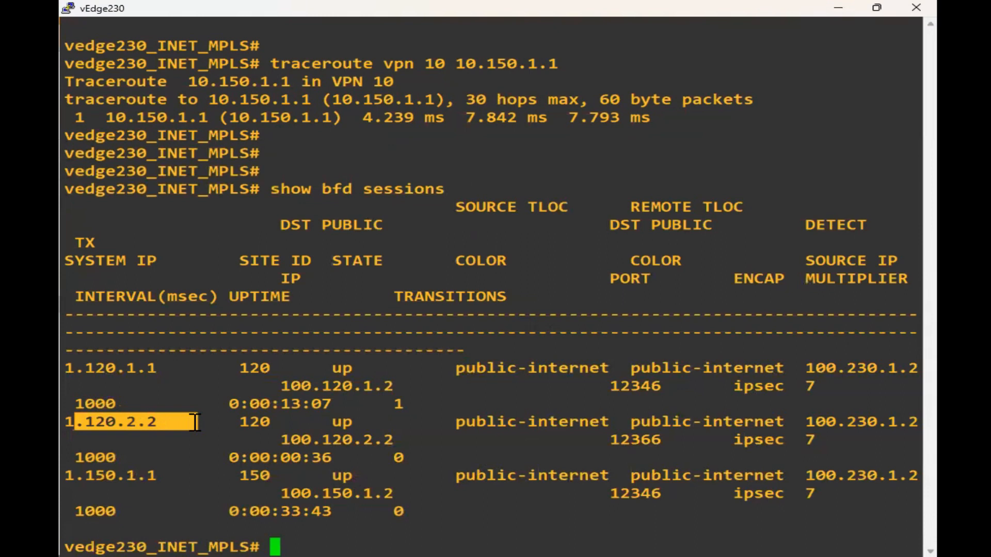
left_click_drag(455, 422, 787, 413)
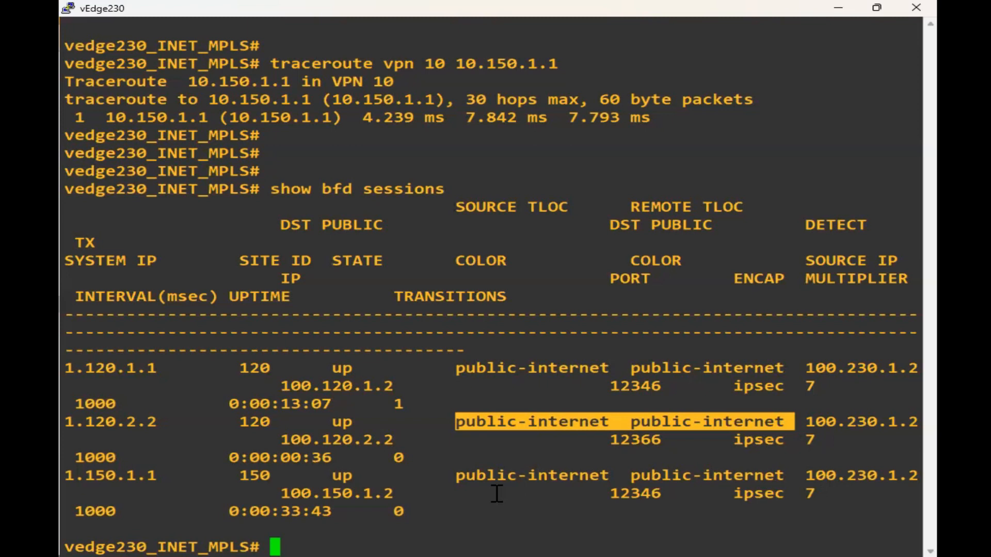
- Close the vEdge230 console session and launch a console to vEdge150 from the topology
key("Return")
key("Return")
key("Return")
key("Return")
left_click(506, 421)
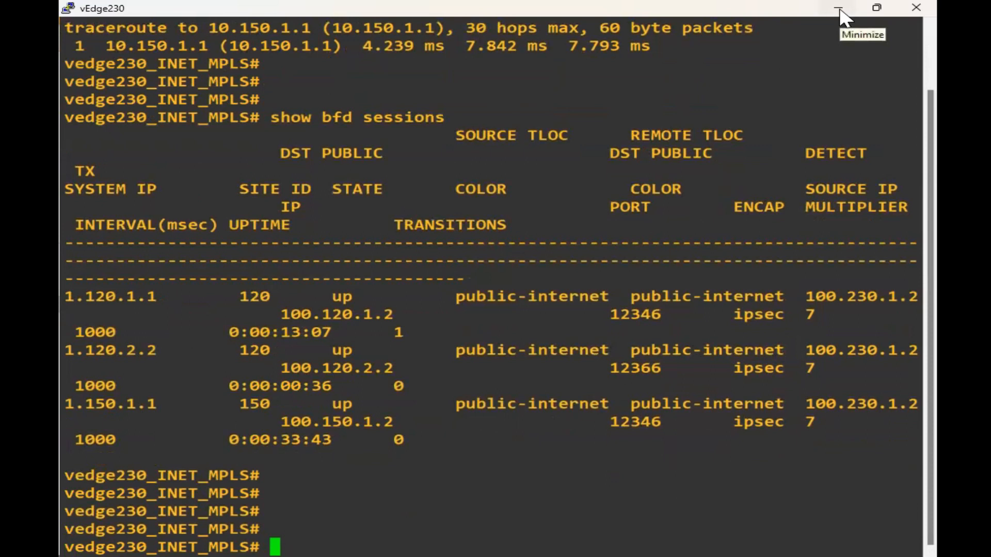
left_click(916, 9)
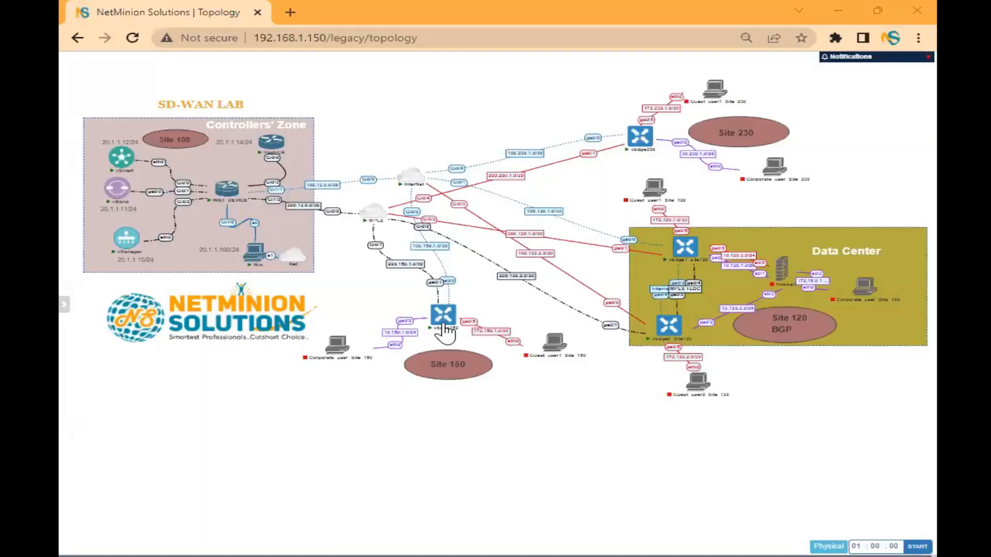
left_click(443, 325)
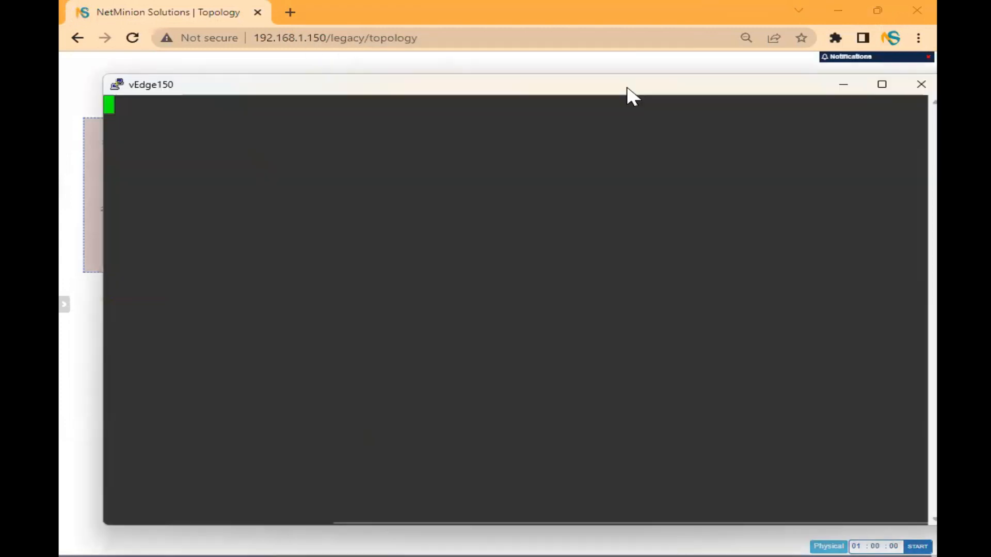
- Log in to vEdge150 with the admin username and password
type("admin")
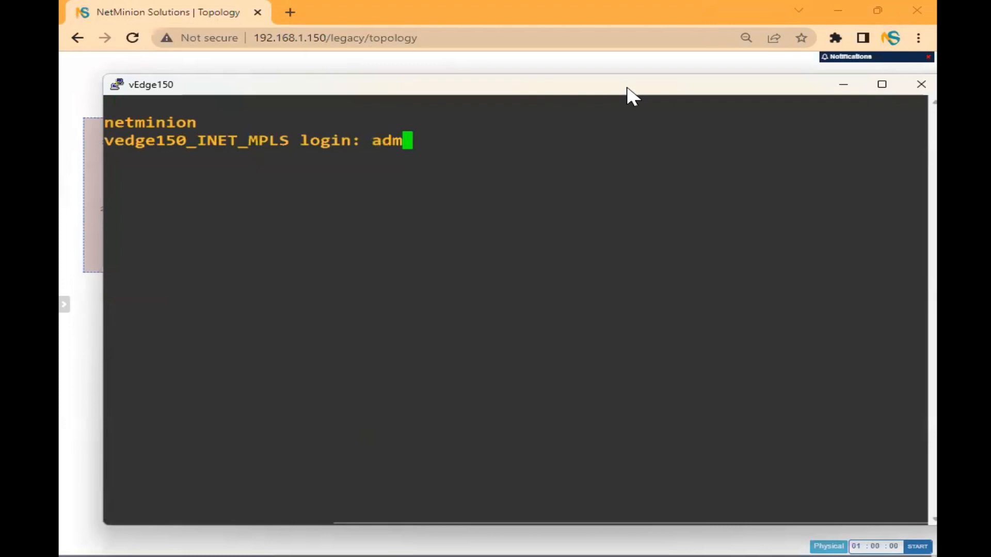
key("Return")
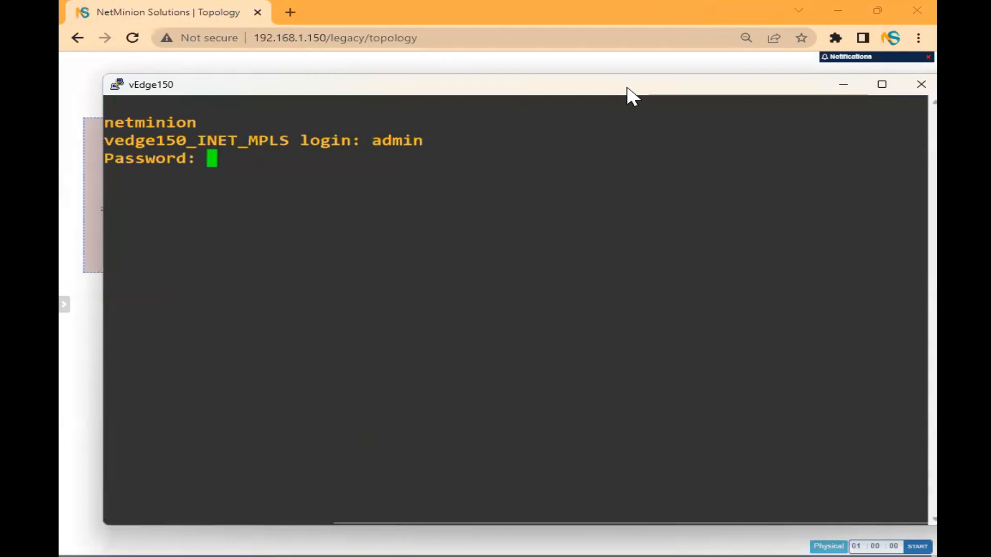
key("Return")
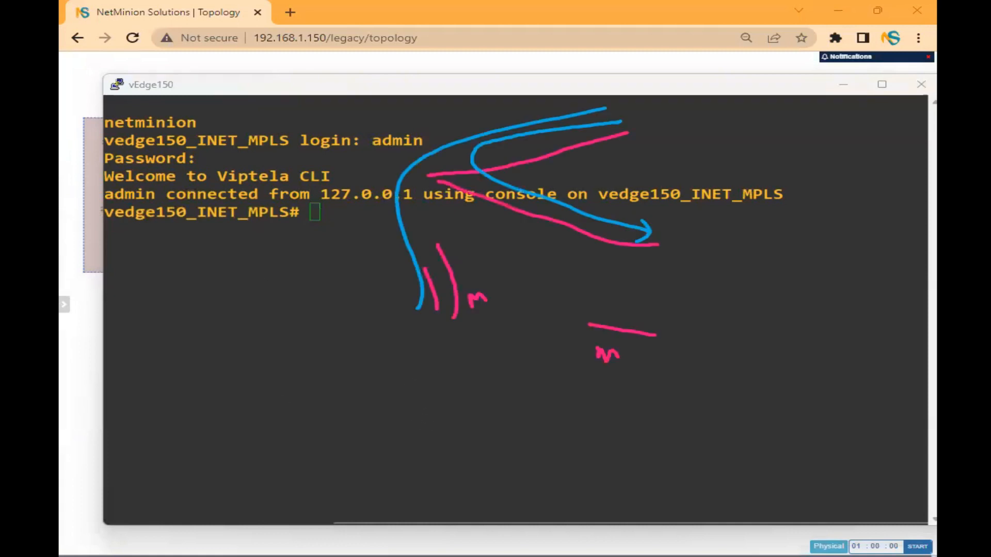
- Sketch site 150 and the first site 120 router, each with internet and MPLS links
key("Delete")
mouse_move(278, 361)
left_mouse_down()
mouse_move(312, 377)
mouse_move(303, 383)
left_mouse_up()
left_click_drag(310, 363, 309, 364)
left_click_drag(304, 342, 290, 312)
left_click_drag(258, 275, 266, 292)
mouse_move(317, 347)
left_mouse_down()
mouse_move(347, 332)
mouse_move(380, 335)
left_mouse_up()
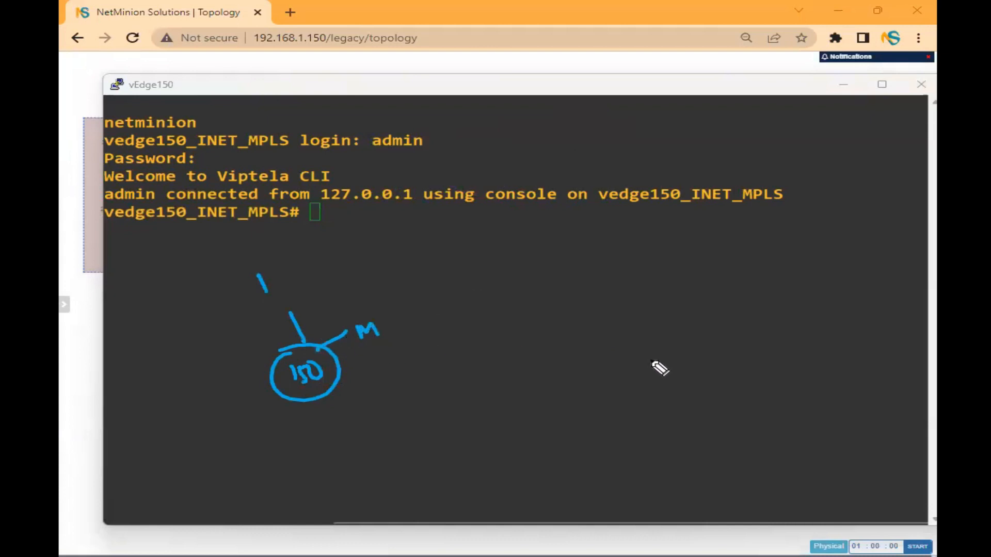
mouse_move(710, 277)
left_mouse_down()
mouse_move(697, 336)
mouse_move(709, 278)
left_mouse_up()
mouse_move(695, 310)
left_mouse_down()
mouse_move(721, 309)
mouse_move(725, 298)
left_mouse_up()
left_click_drag(673, 293, 592, 284)
left_click_drag(674, 329, 620, 363)
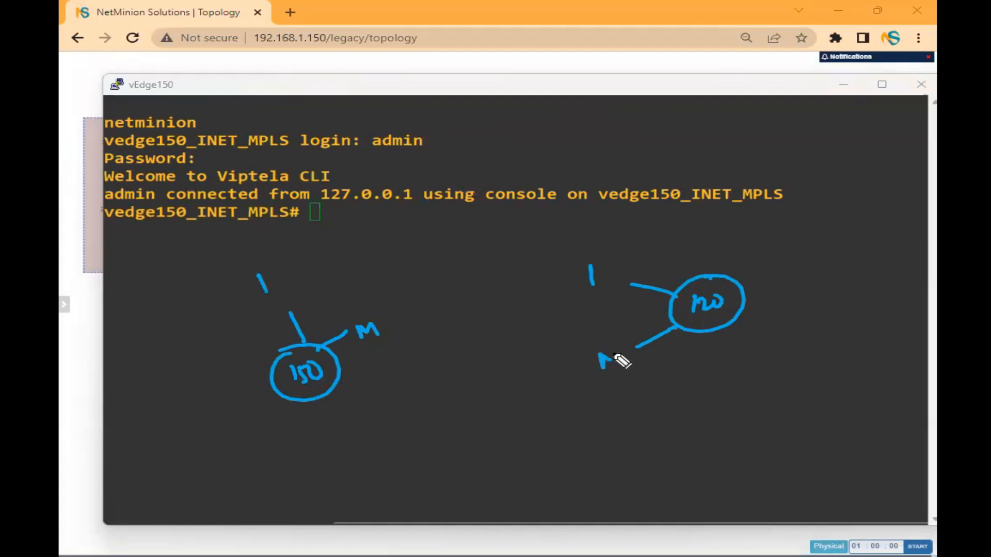
- Sketch the second site 120 router (device 2) with its links, plus the site 230 router
left_click_drag(748, 301, 767, 299)
left_click_drag(778, 292, 780, 310)
mouse_move(720, 411)
left_mouse_down()
mouse_move(705, 401)
mouse_move(700, 440)
mouse_move(717, 443)
left_mouse_up()
left_click_drag(722, 433, 785, 431)
left_click_drag(807, 427, 825, 433)
left_click_drag(673, 437, 584, 443)
left_click_drag(681, 457, 609, 490)
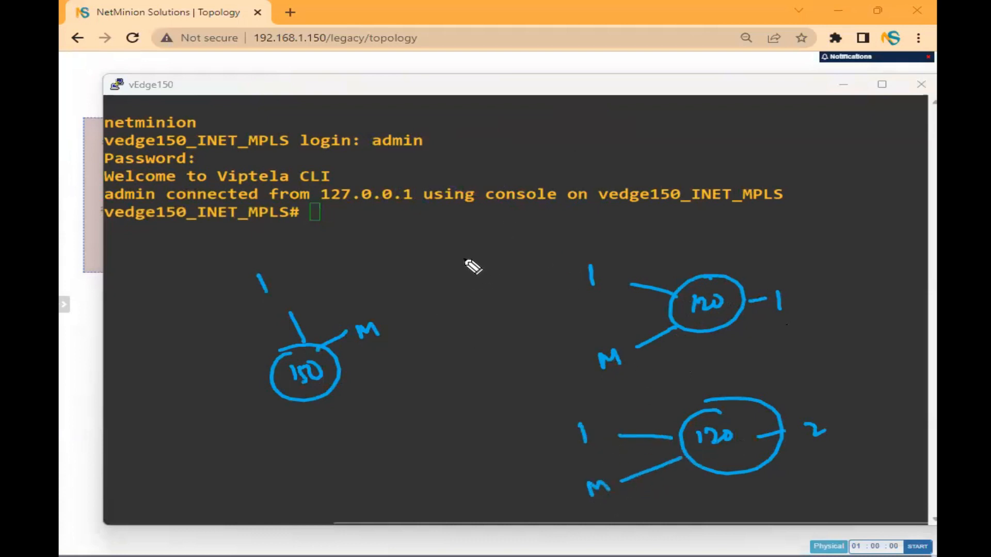
mouse_move(456, 220)
left_mouse_down()
mouse_move(475, 223)
mouse_move(460, 236)
mouse_move(474, 239)
mouse_move(495, 222)
left_mouse_up()
left_click_drag(507, 215, 512, 225)
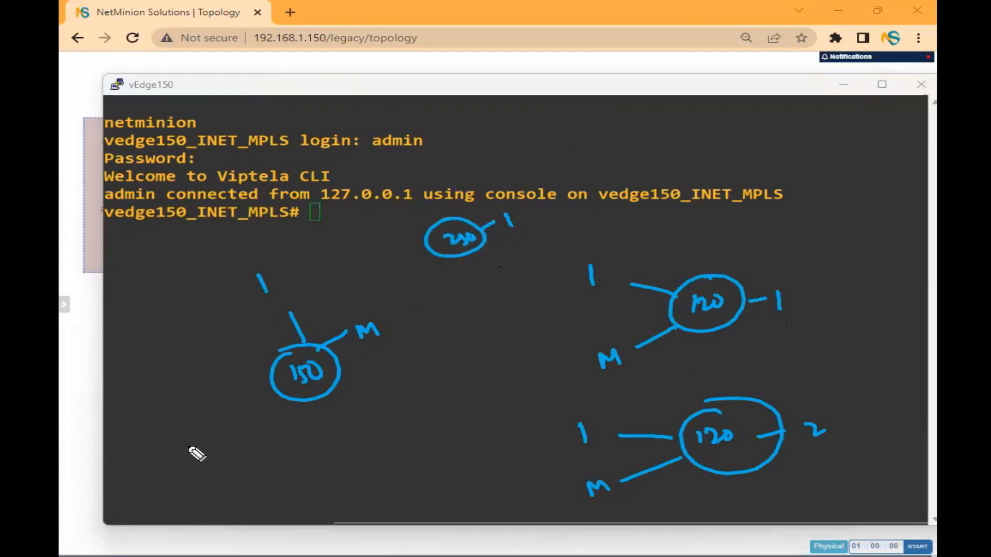
- Draw 150's internet tunnels to 230 and both 120s, MPLS tunnels to both 120s, noting 5 sessions
mouse_move(287, 279)
left_mouse_down()
mouse_move(394, 247)
mouse_move(403, 249)
mouse_move(395, 270)
left_mouse_up()
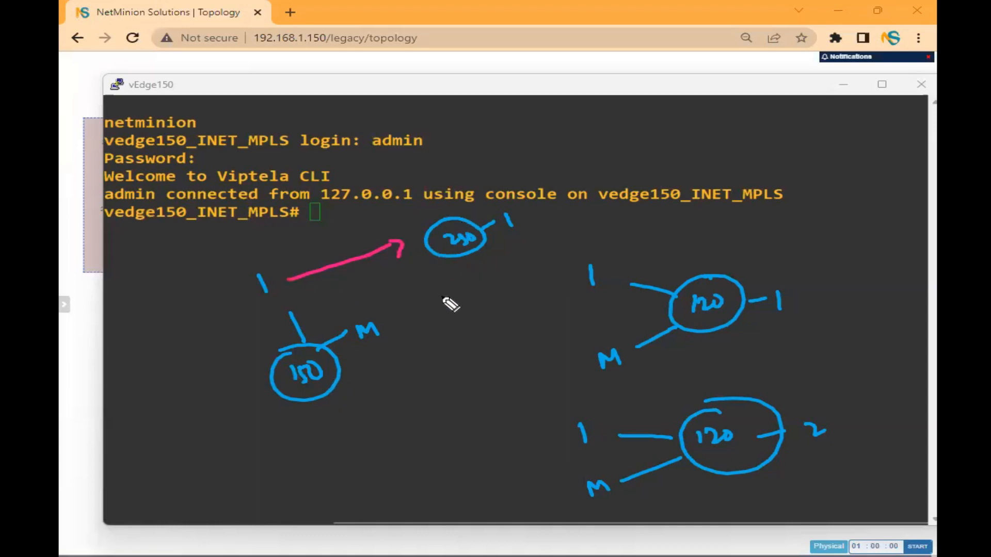
left_click_drag(338, 292, 564, 283)
mouse_move(390, 359)
left_mouse_down()
mouse_move(559, 404)
mouse_move(546, 420)
left_mouse_up()
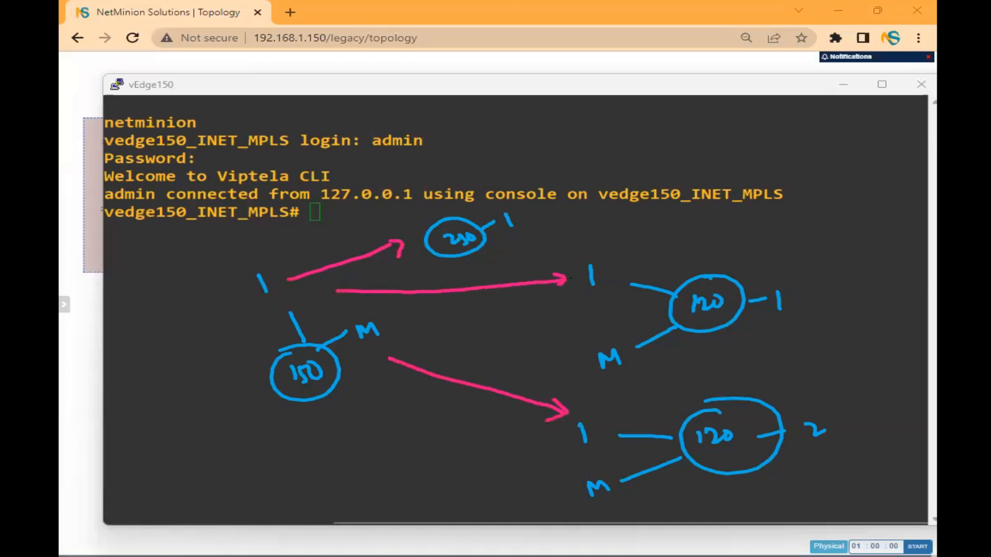
mouse_move(396, 333)
left_mouse_down()
mouse_move(576, 314)
mouse_move(571, 321)
left_mouse_up()
mouse_move(399, 388)
left_mouse_down()
mouse_move(475, 423)
mouse_move(549, 440)
mouse_move(543, 454)
left_mouse_up()
mouse_move(388, 449)
left_mouse_down()
mouse_move(388, 469)
mouse_move(415, 482)
left_mouse_up()
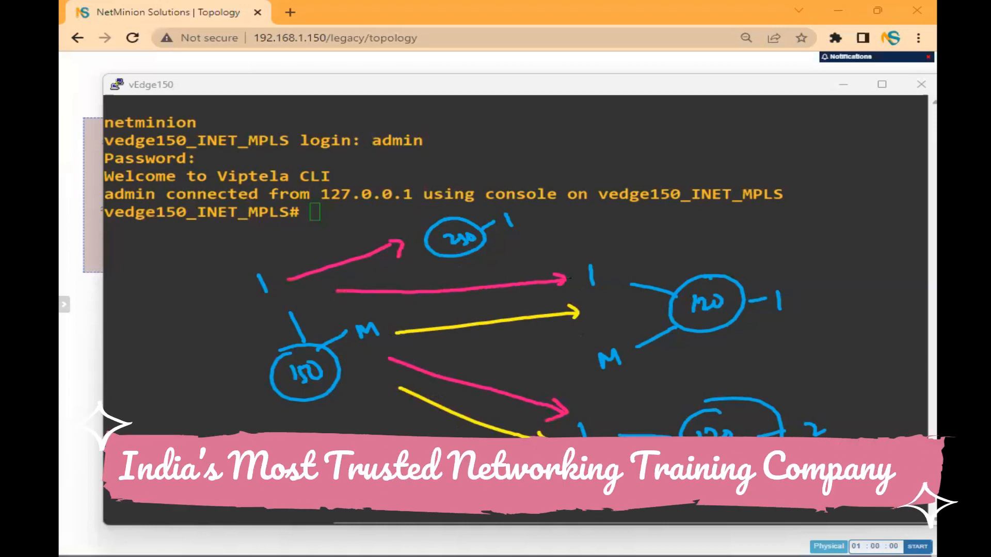
- Run 'show bfd sessions' on vEdge150 and highlight each session's public-internet or mpls colour
key("e")
double_click(697, 86)
type("show bfd s")
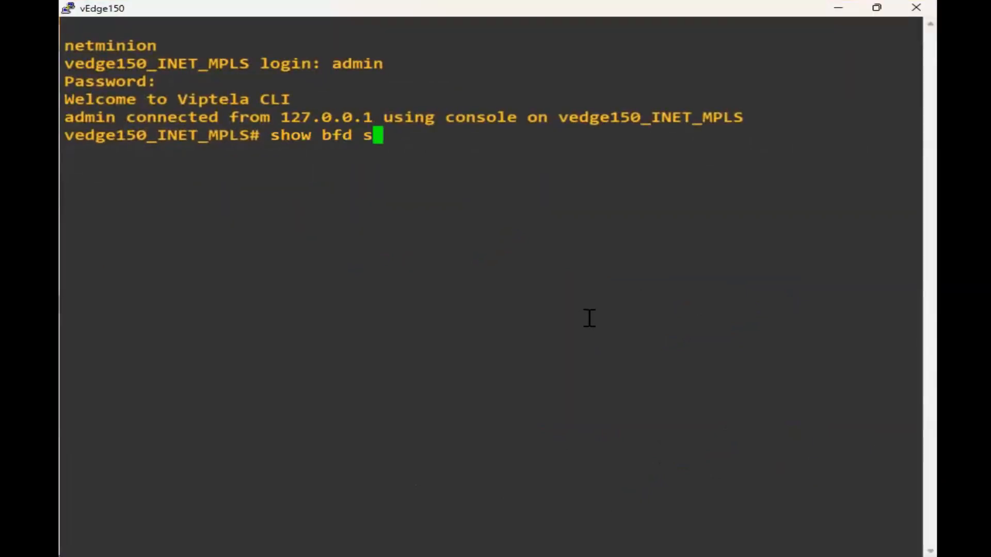
type("essions")
key("Return")
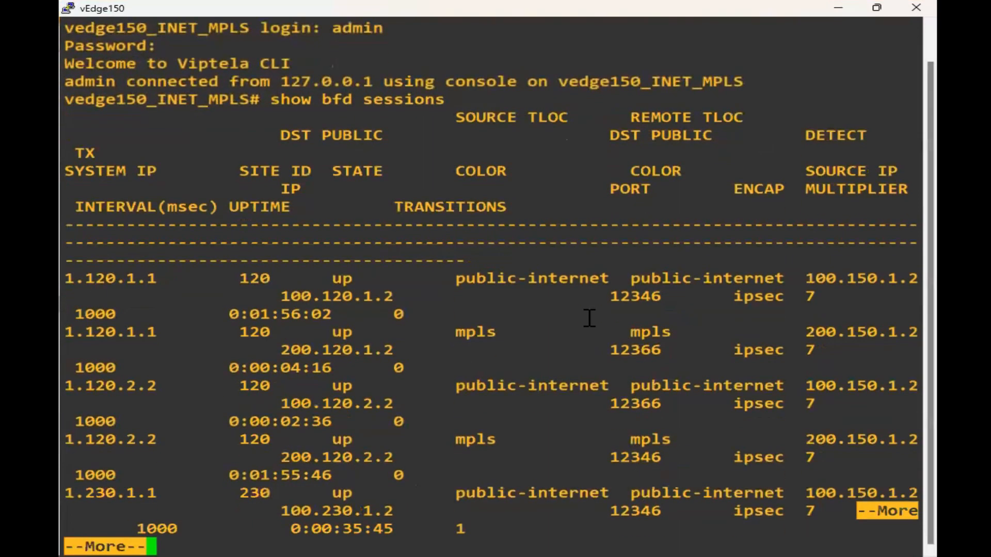
key("Return")
key("Return")
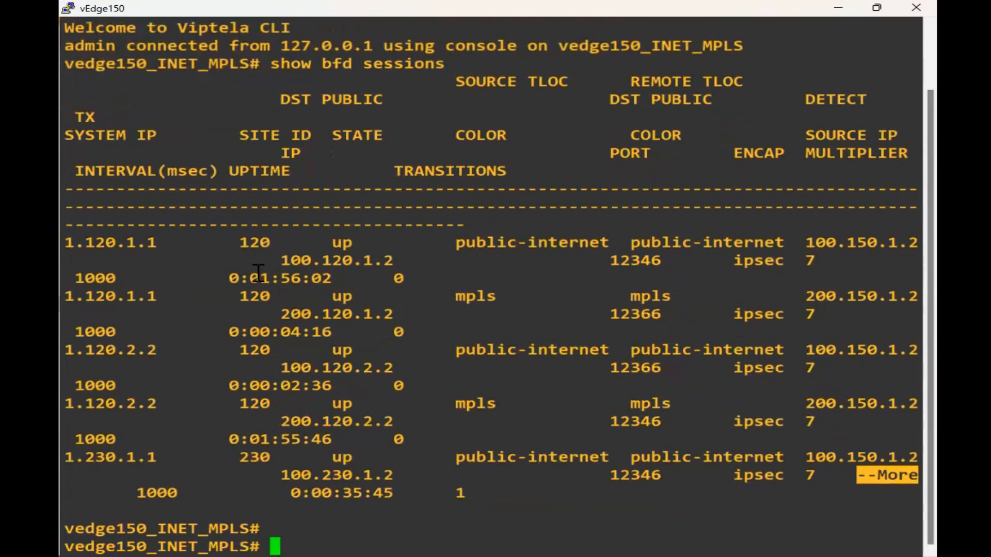
left_click_drag(132, 246, 551, 459)
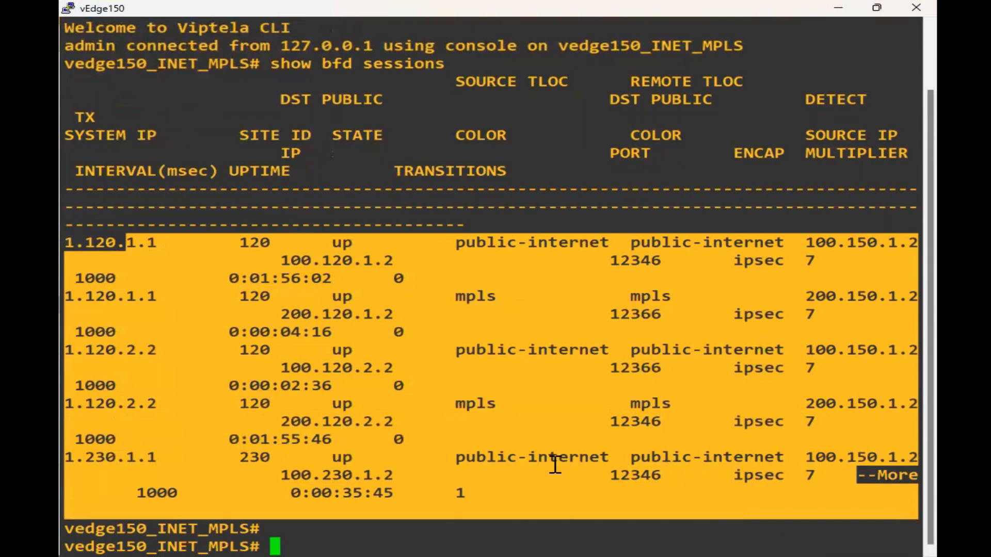
double_click(551, 457)
double_click(544, 352)
double_click(527, 242)
double_click(474, 295)
double_click(474, 403)
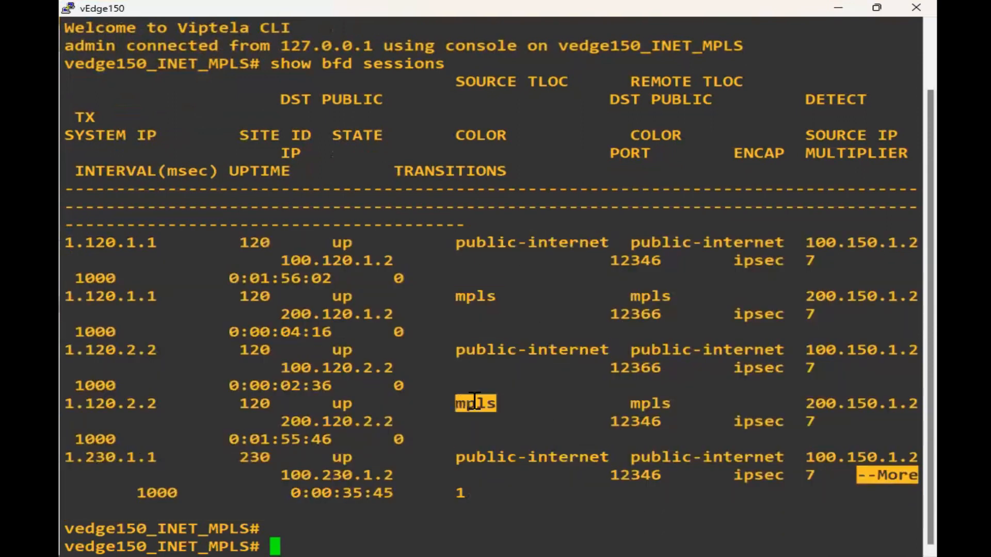
- Run 'show bfd summary' to confirm 5 sessions total, then close the vEdge150 console
type("s")
key("Up")
key("BackSpace")
key("BackSpace")
key("BackSpace")
key("BackSpace")
key("BackSpace")
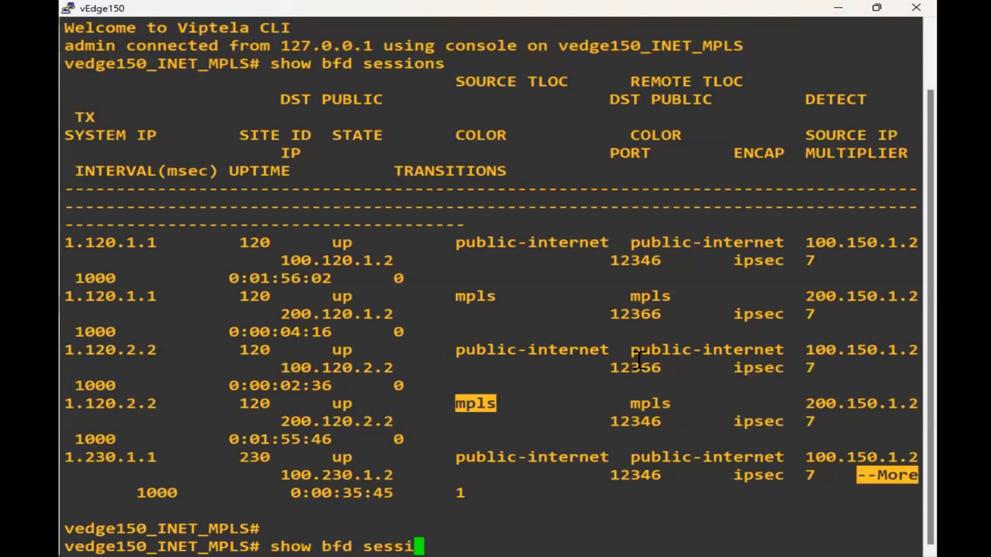
key("BackSpace")
key("BackSpace")
type("ummary")
key("Tab")
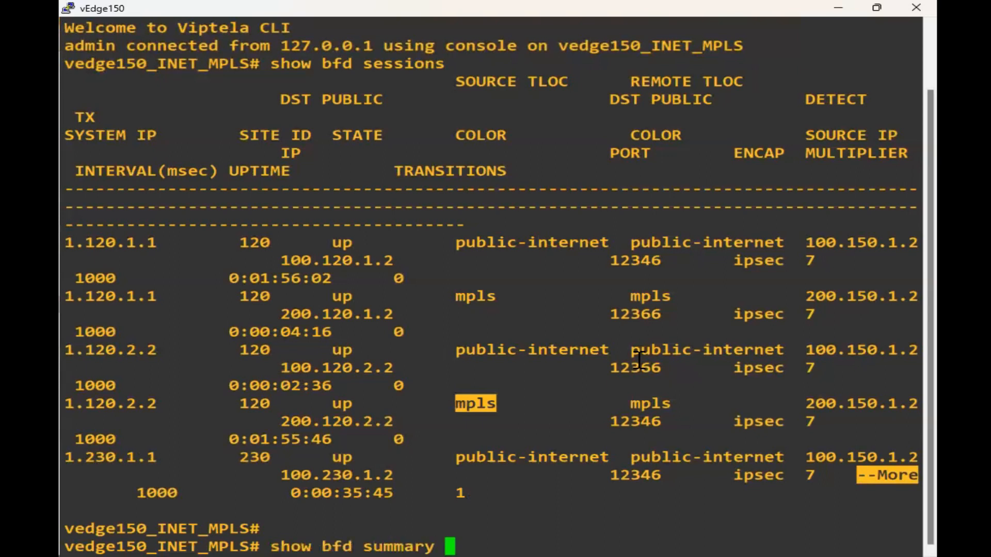
key("Return")
key("Return")
key("Return")
key("Return")
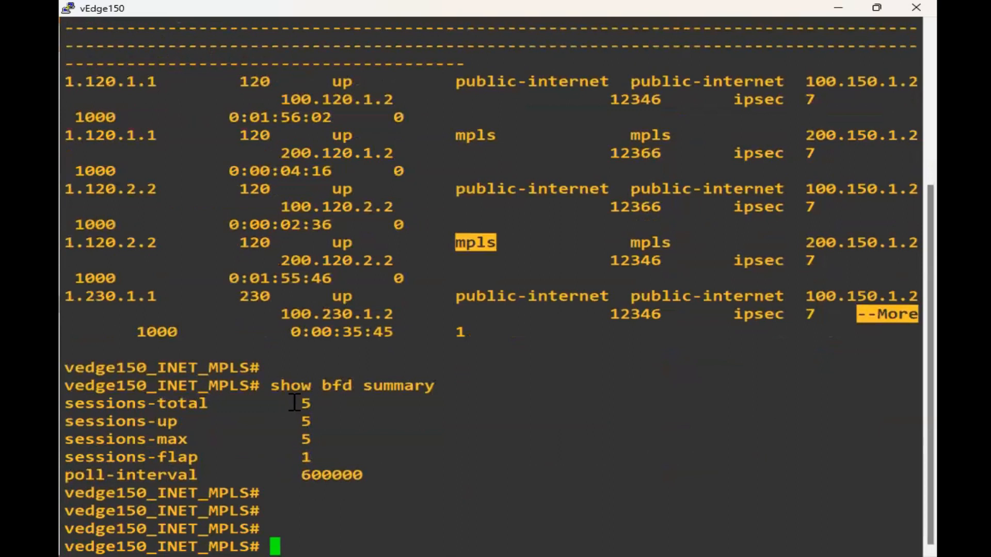
triple_click(336, 404)
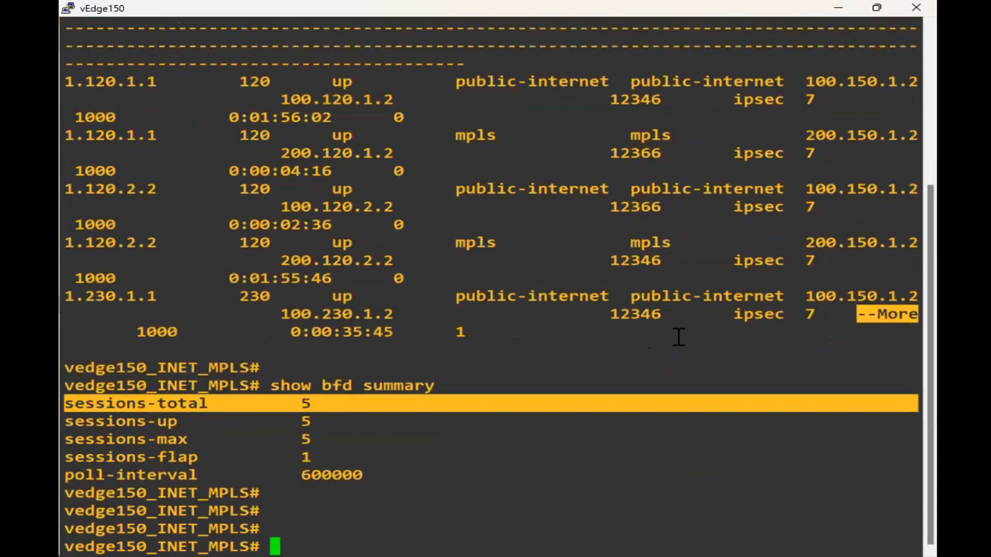
key("Return")
key("Return")
key("Return")
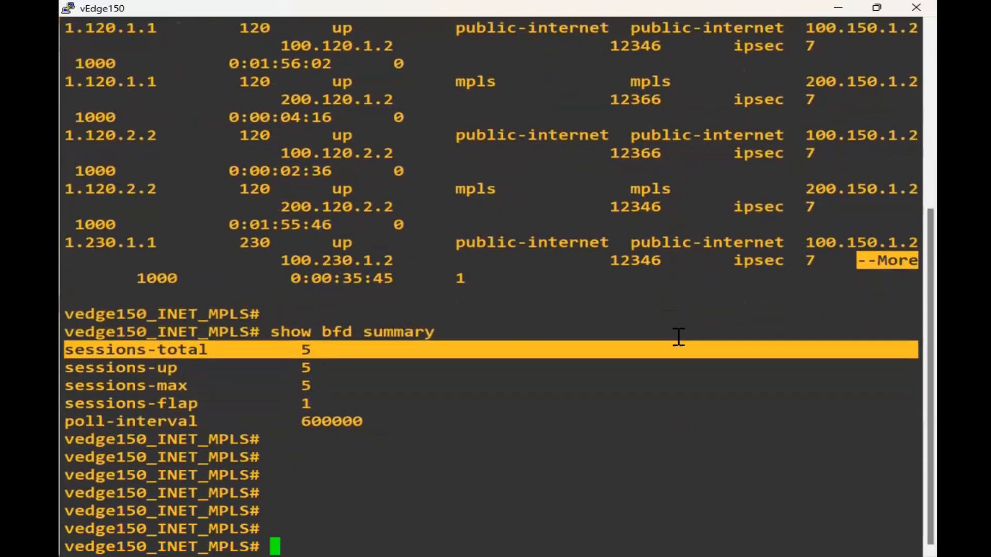
left_click(916, 7)
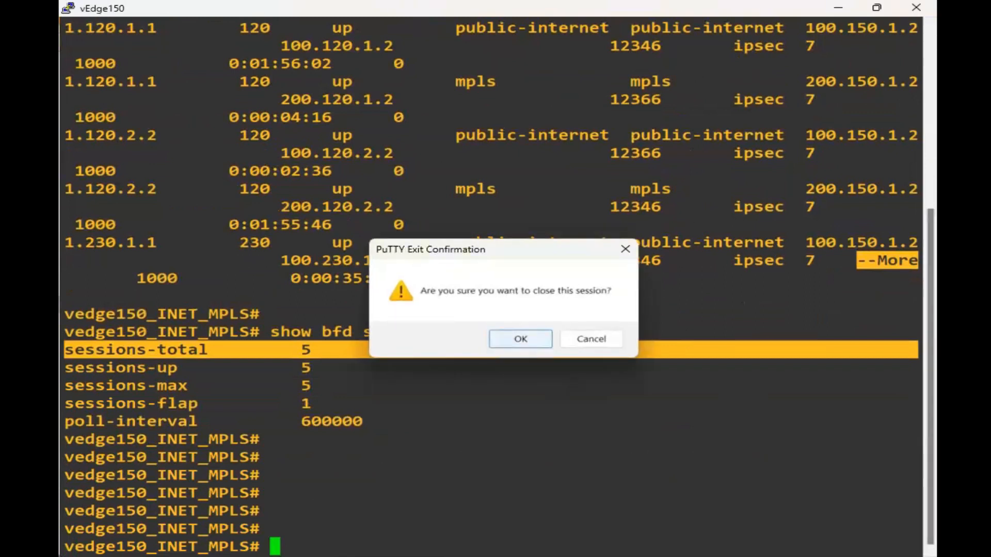
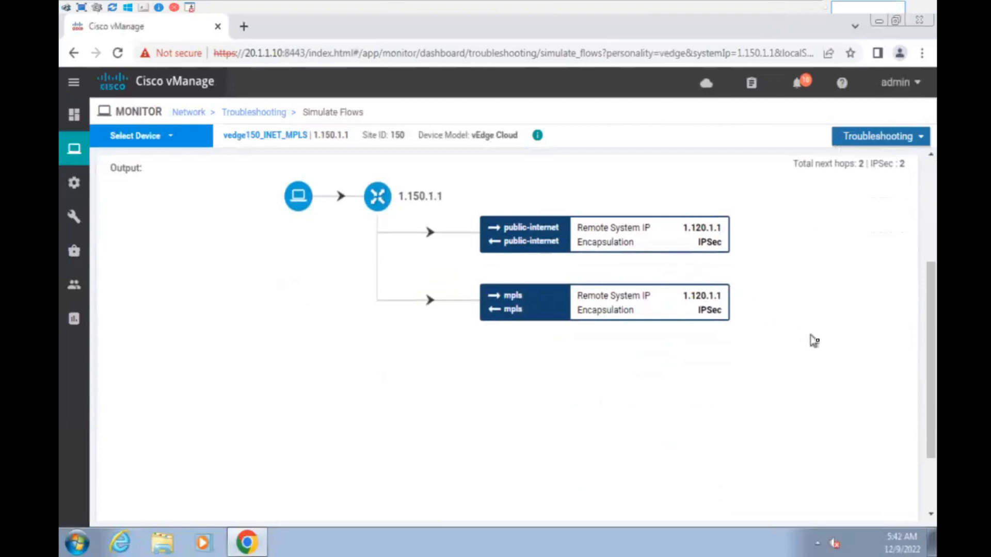
- Rerun the vedge150 flow simulation and review its public-internet and mpls next hops toward 1.120.1.1
scroll(821, 339, "up", 3)
left_click(882, 274)
scroll(884, 271, "down", 3)
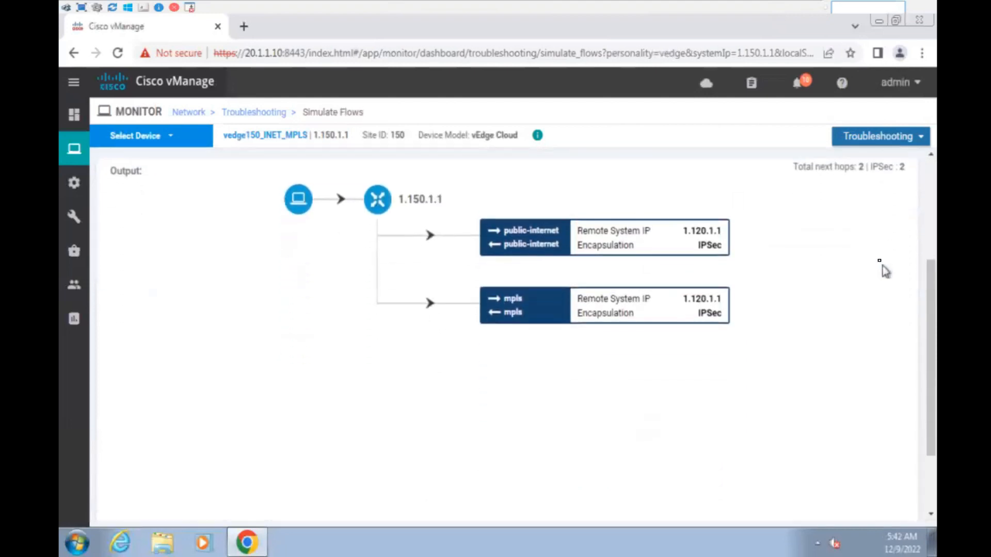
scroll(833, 271, "up", 1)
scroll(833, 273, "up", 3)
left_click(867, 315)
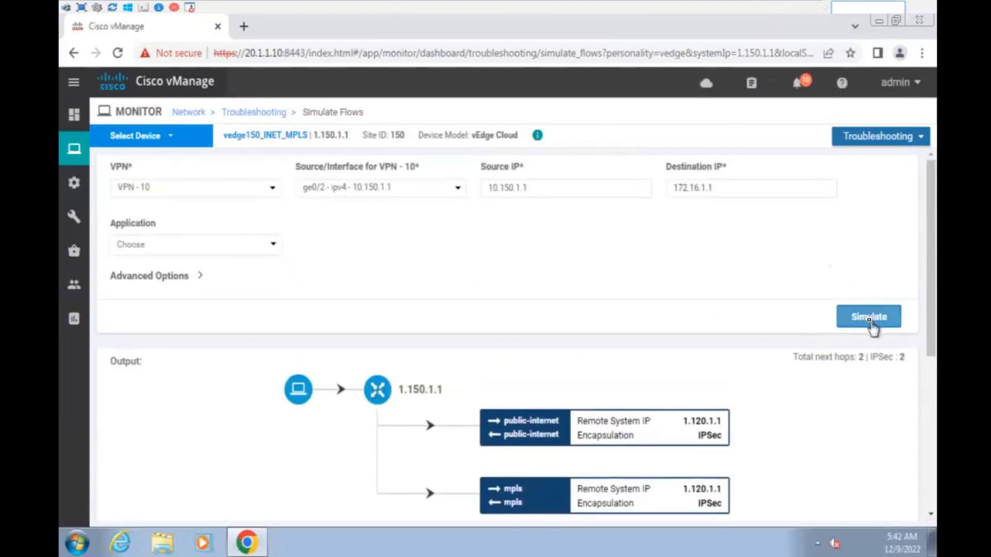
- Browse the dashboard and device list, then open the vEdge120_MPLS device template for editing
mouse_move(73, 106)
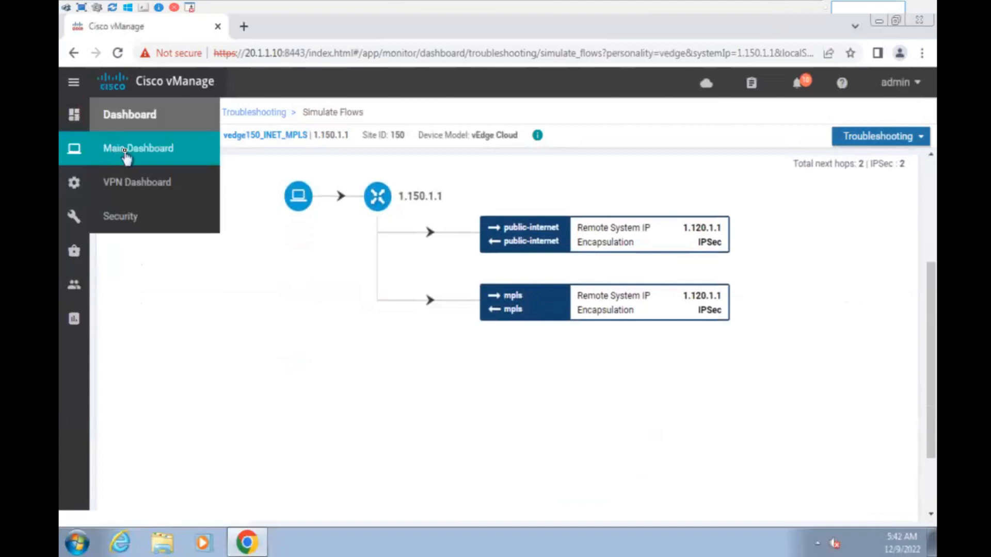
left_click(128, 150)
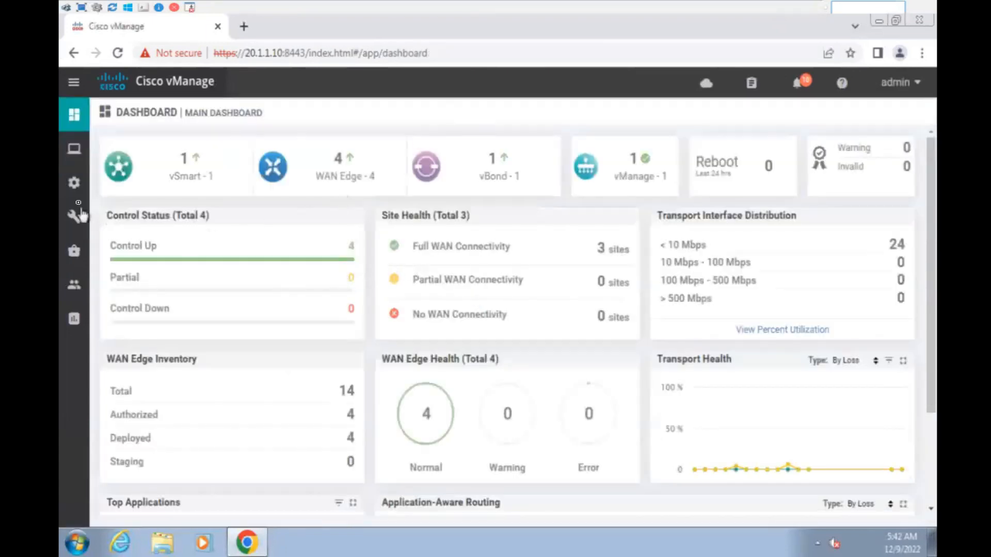
mouse_move(75, 190)
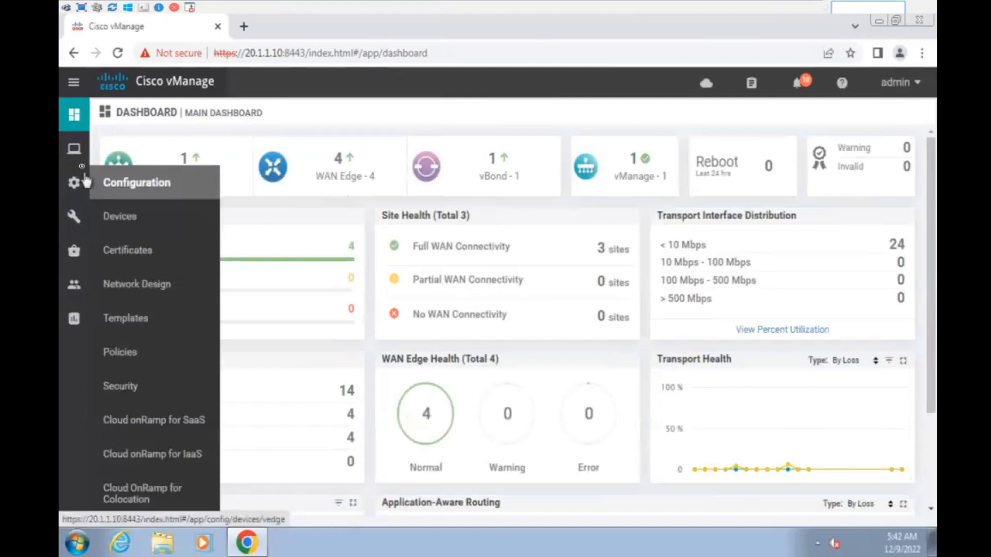
mouse_move(92, 162)
left_click(137, 217)
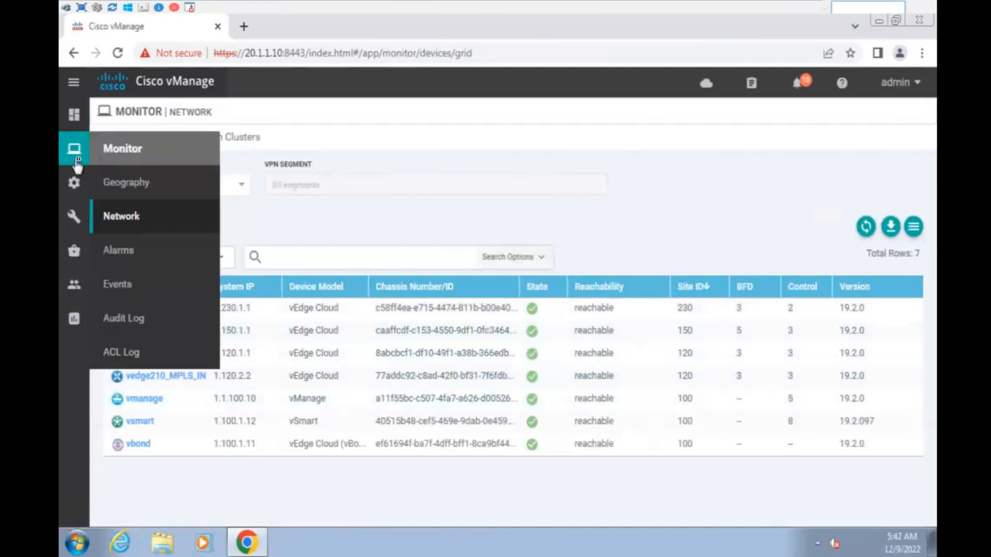
mouse_move(75, 116)
mouse_move(74, 182)
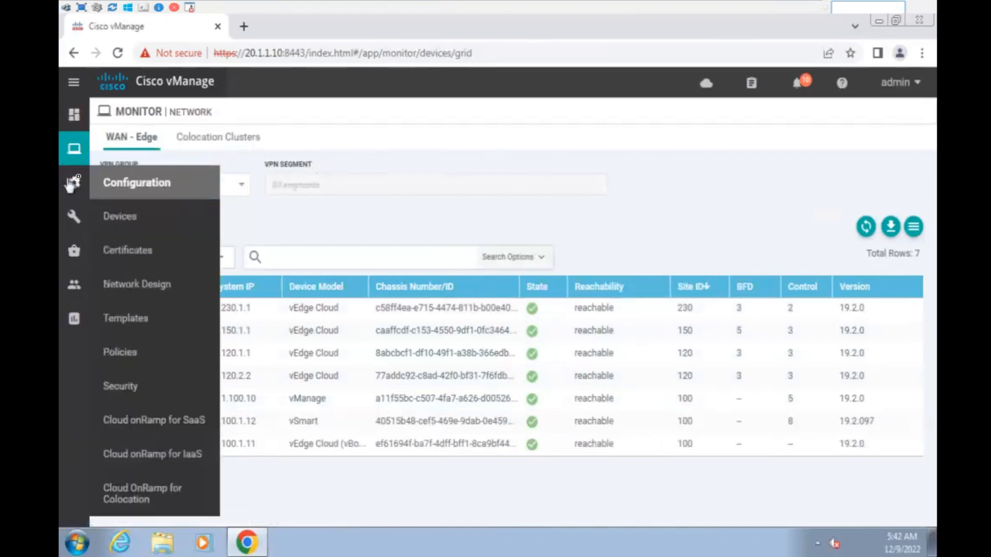
left_click(142, 318)
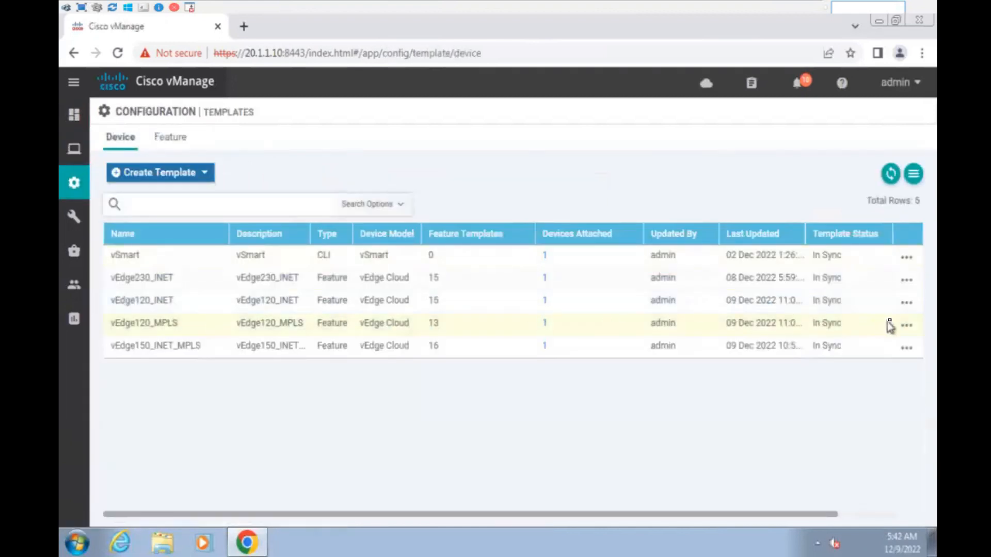
left_click(907, 325)
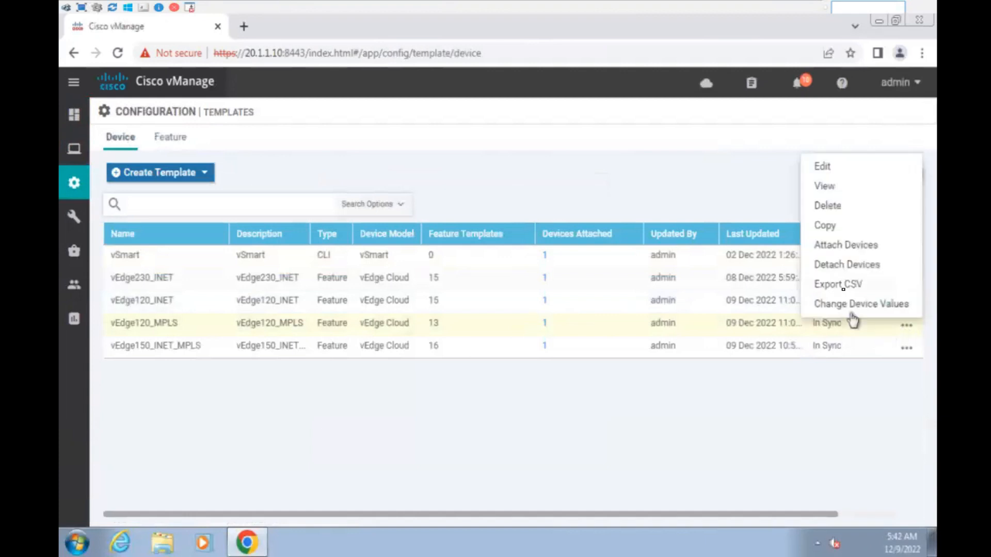
left_click(826, 167)
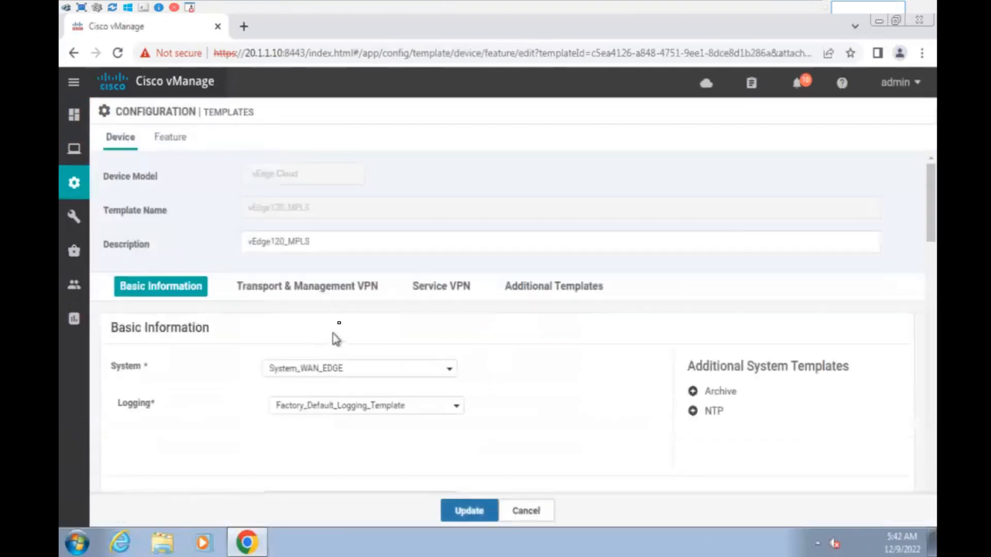
- Add the OSPF_Site_120 template under Service VPN and submit the template update
left_click(426, 291)
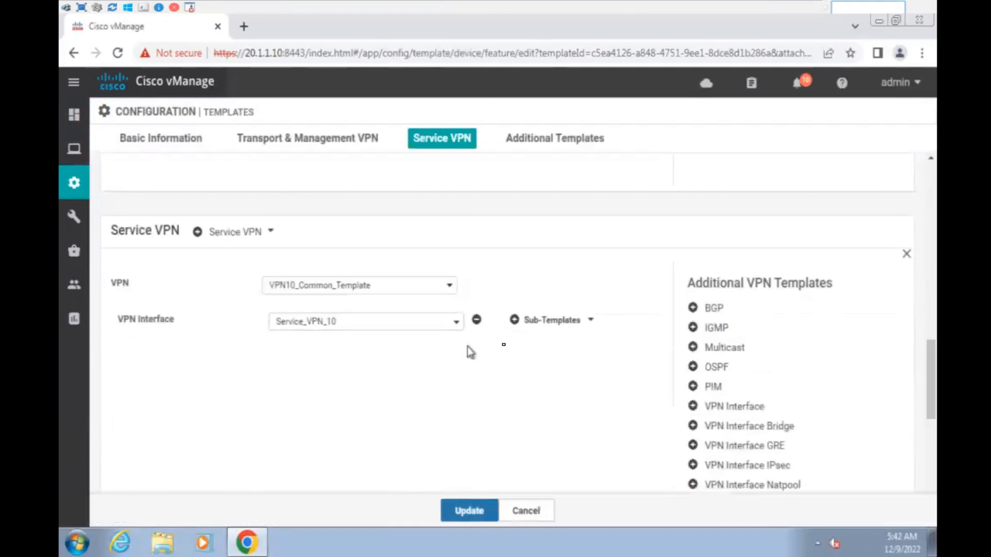
left_click(716, 368)
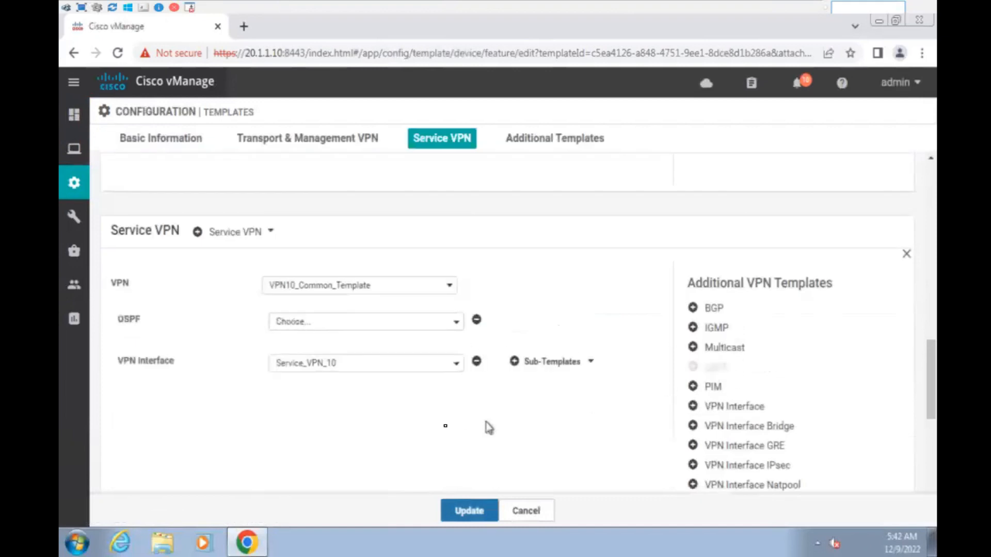
left_click(358, 323)
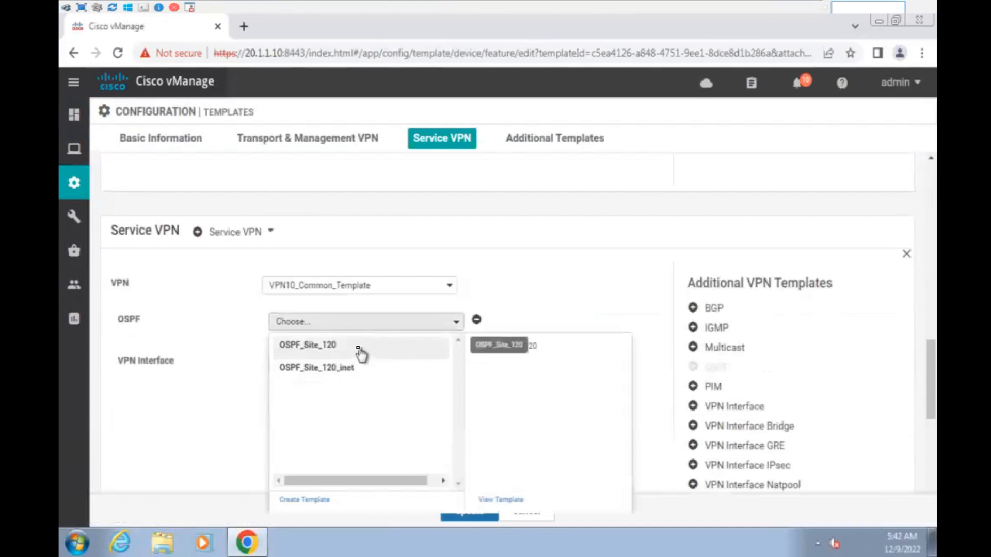
left_click(360, 352)
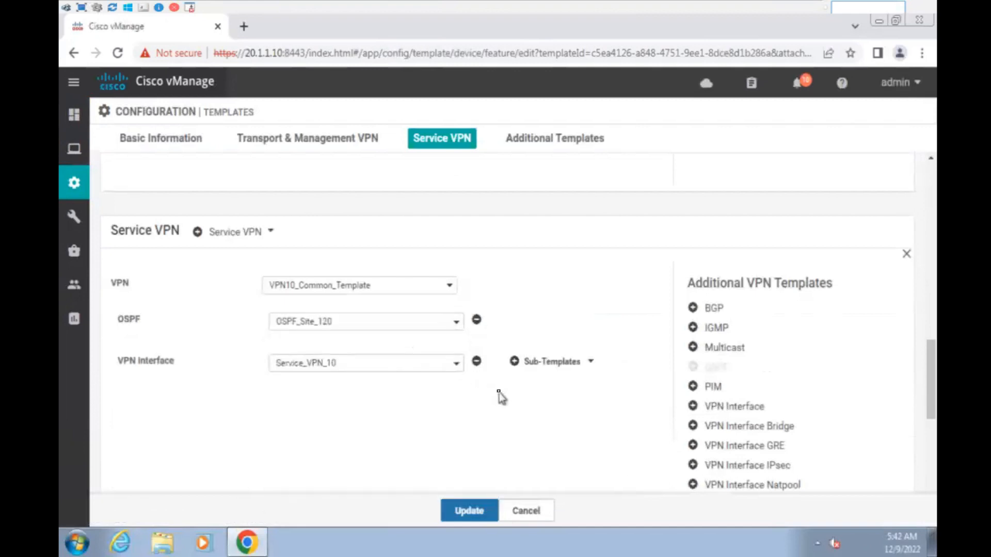
left_click(468, 512)
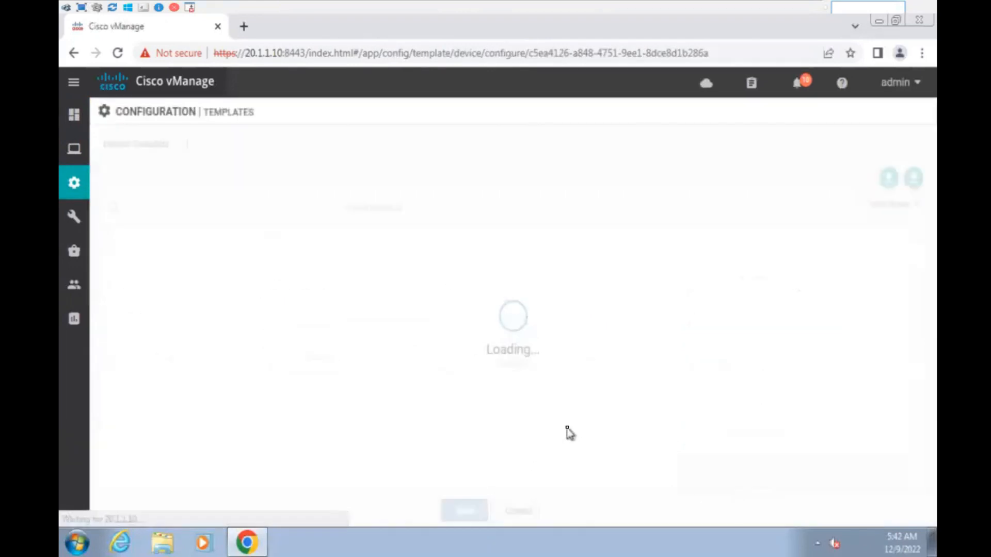
- Enter 10.120.2.1 as the attached device's OSPF router ID and continue to the configuration preview
left_click(908, 264)
left_click(846, 294)
scroll(637, 269, "down", 2)
scroll(636, 270, "down", 1)
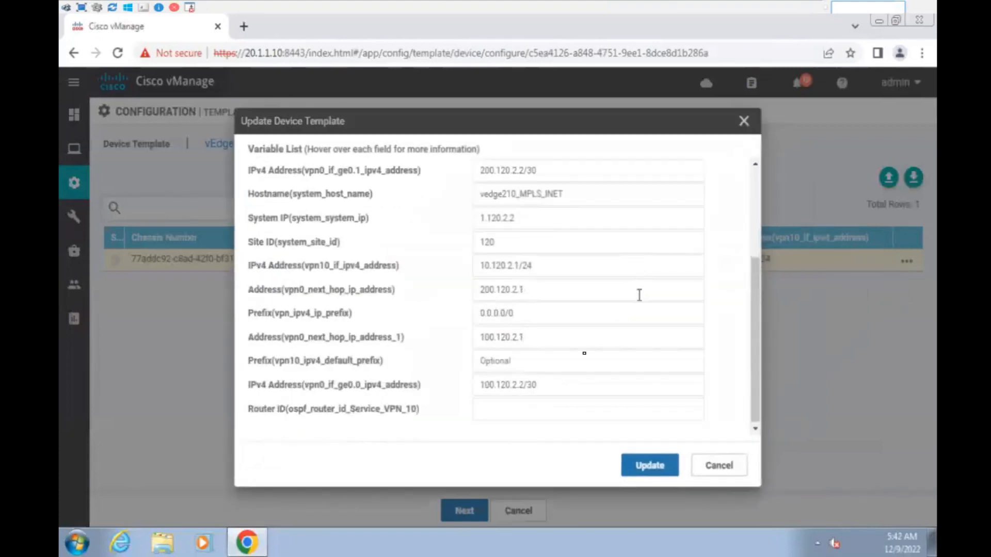
left_click(497, 411)
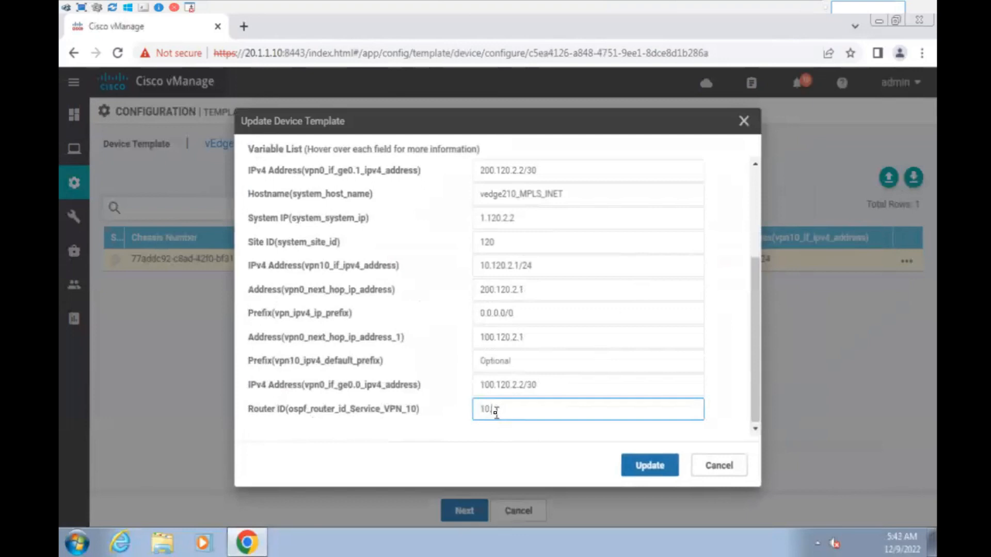
left_click(664, 4)
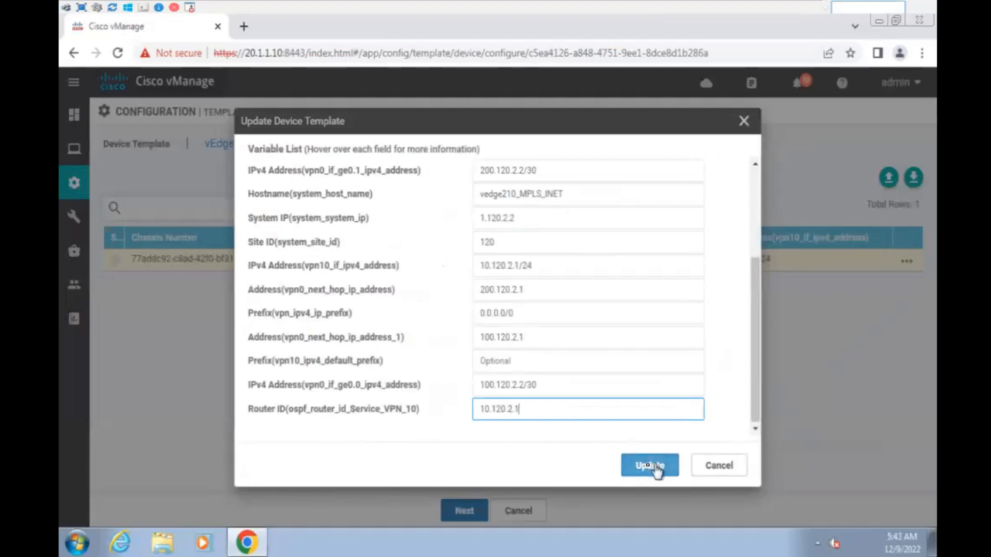
left_click(650, 466)
left_click(468, 511)
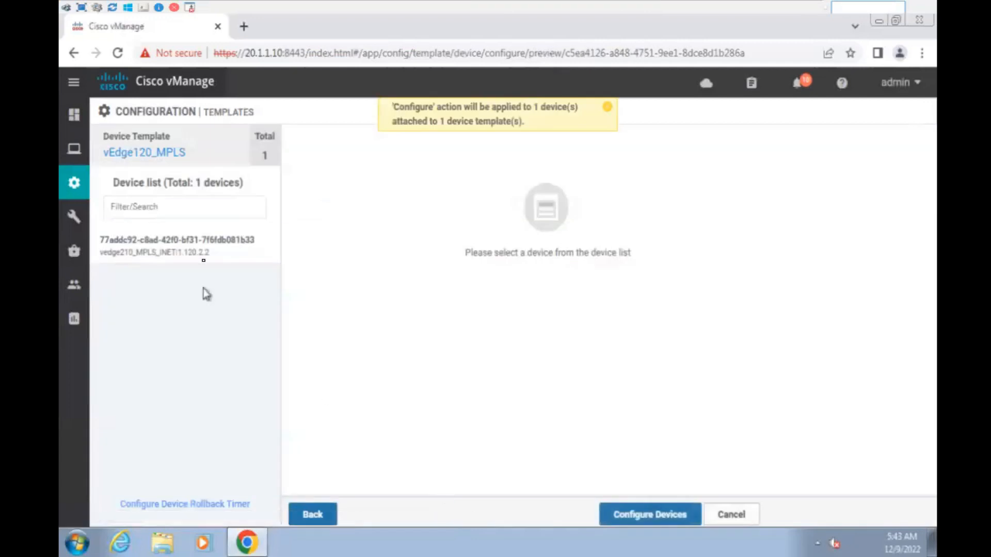
- Preview the attached device's configuration and check the added OSPF block in Config Diff
left_click(232, 247)
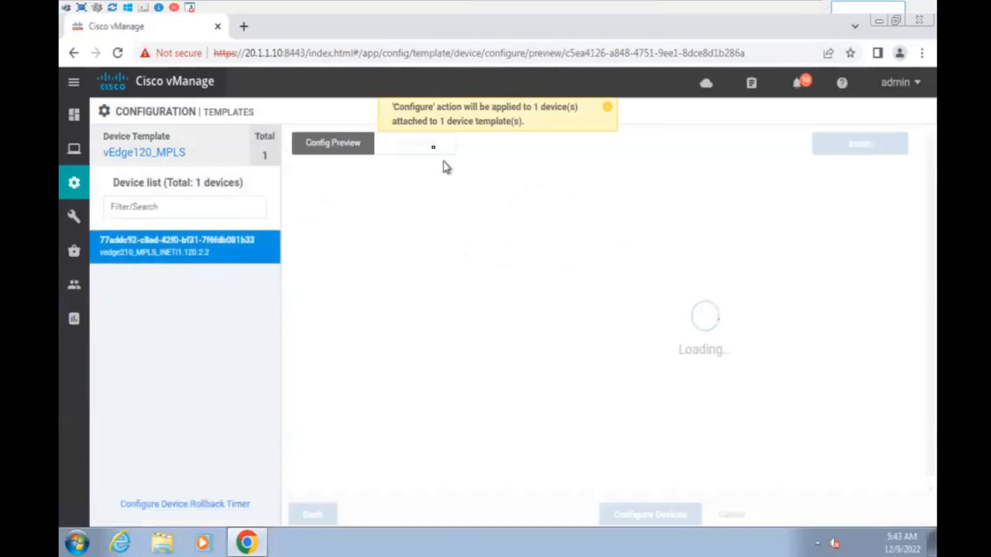
left_click(608, 106)
left_click(400, 150)
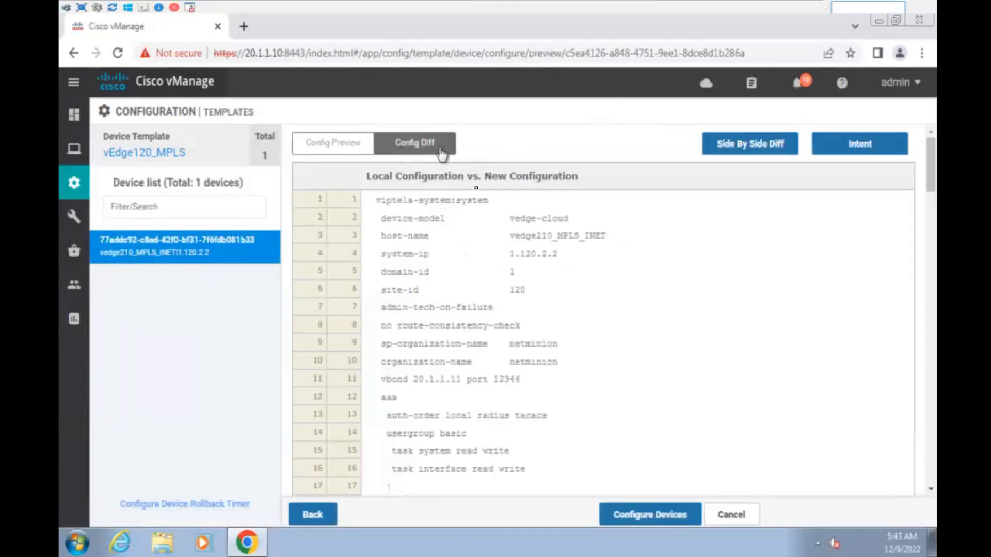
scroll(564, 395, "down", 10)
scroll(564, 390, "down", 18)
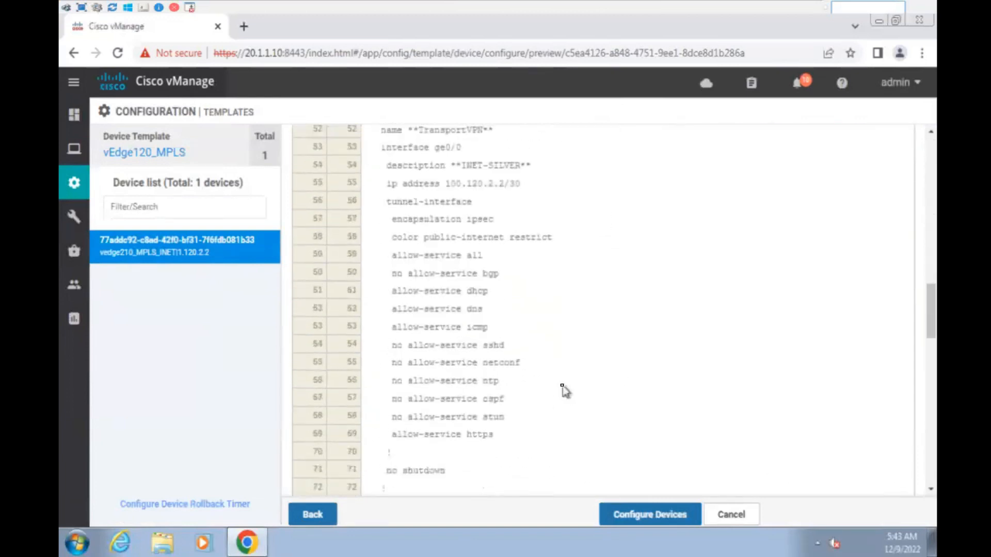
scroll(562, 388, "up", 2)
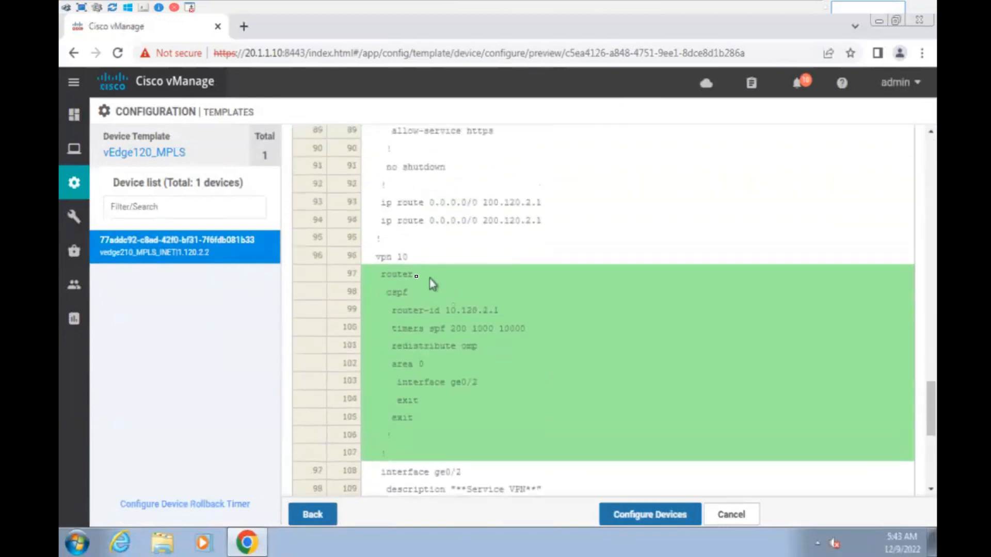
- Push the configuration to vedge210 and confirm all 7 devices are reachable
left_click(647, 515)
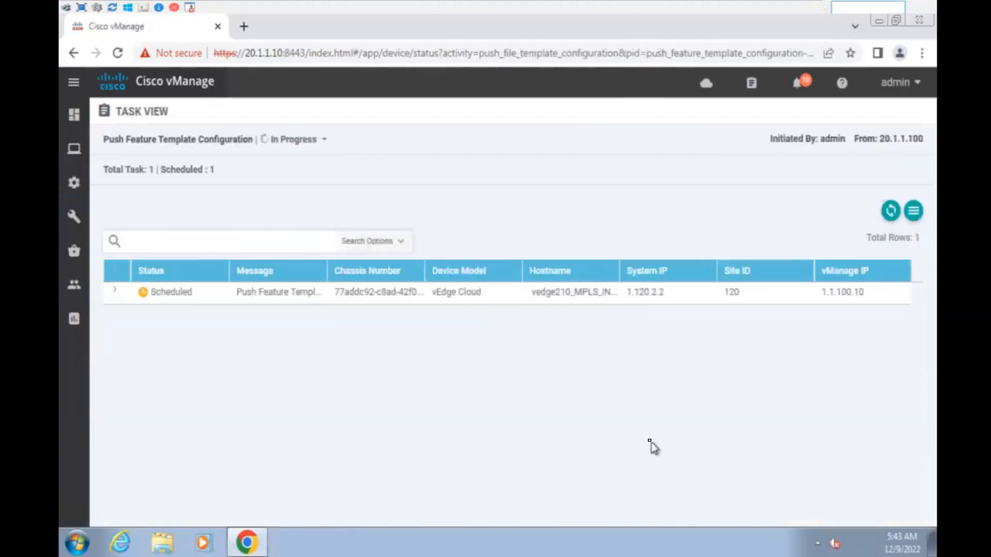
mouse_move(658, 16)
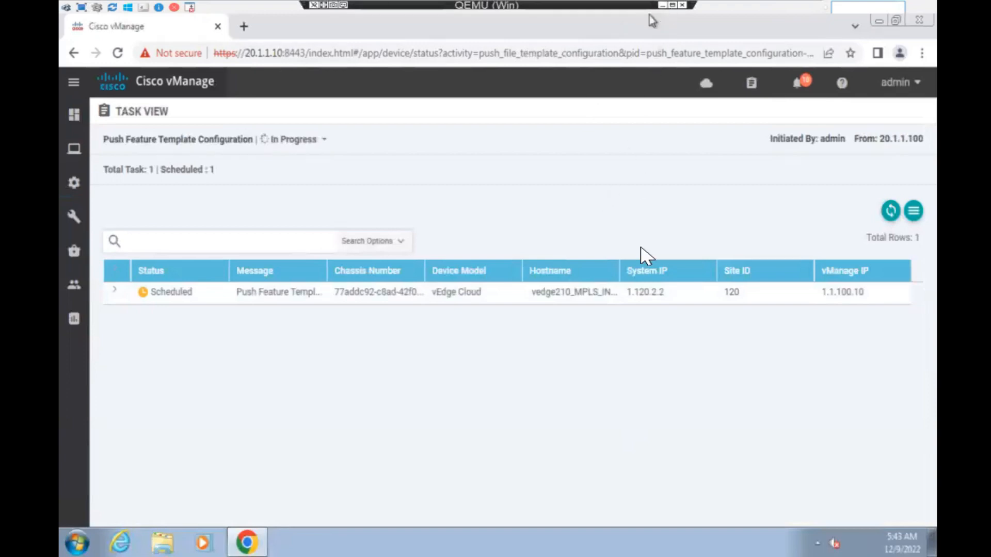
left_click(662, 5)
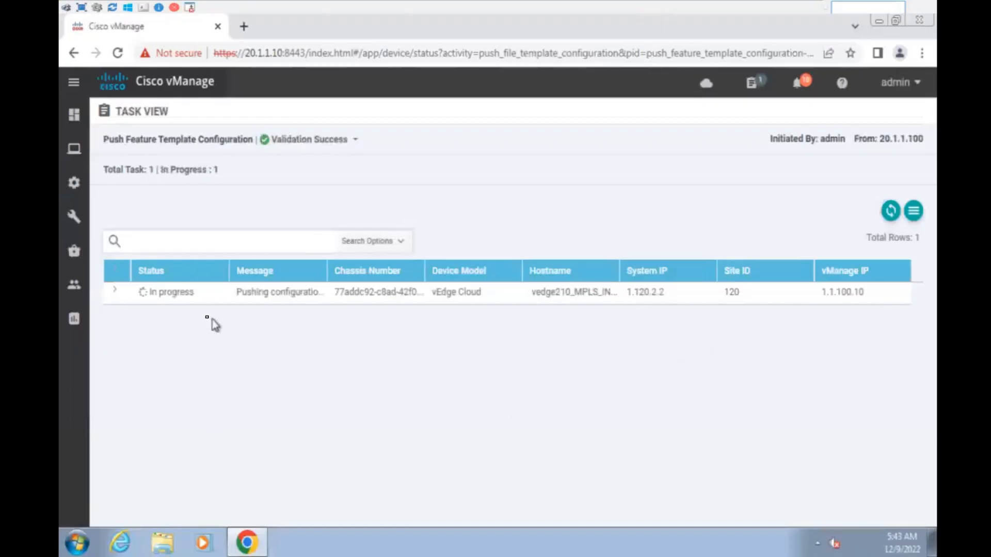
mouse_move(62, 216)
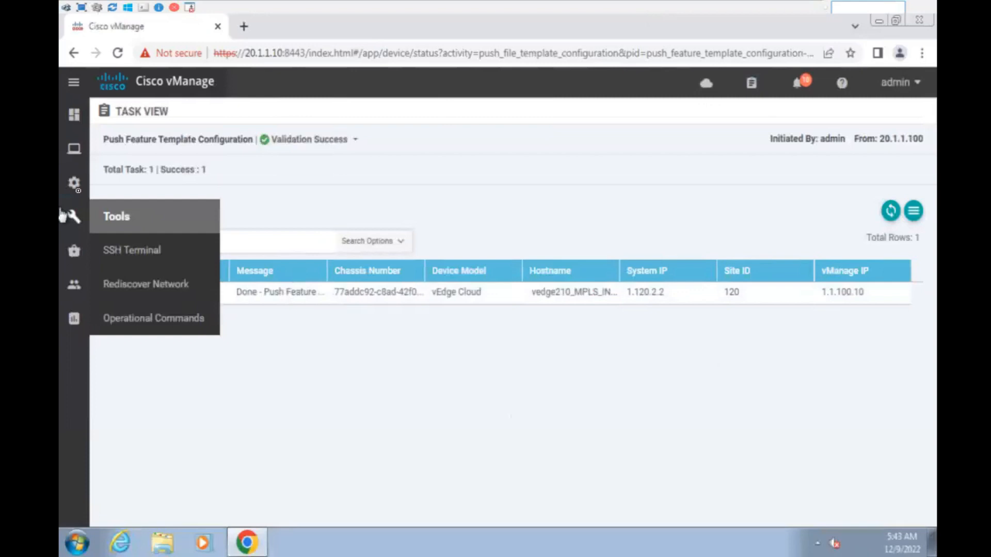
mouse_move(74, 181)
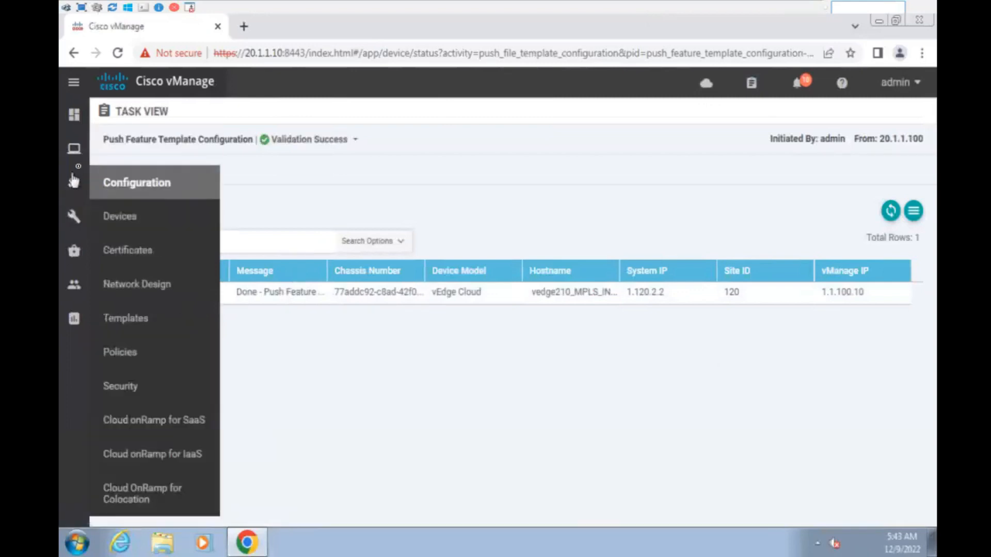
mouse_move(113, 163)
left_click(137, 219)
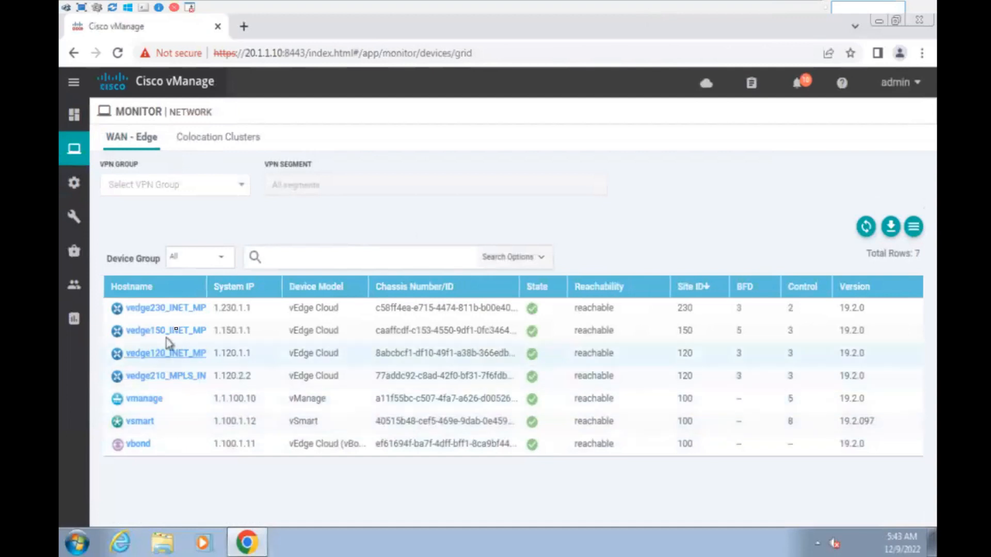
- Open vedge150's Troubleshooting > Simulate Flows page
left_click(180, 333)
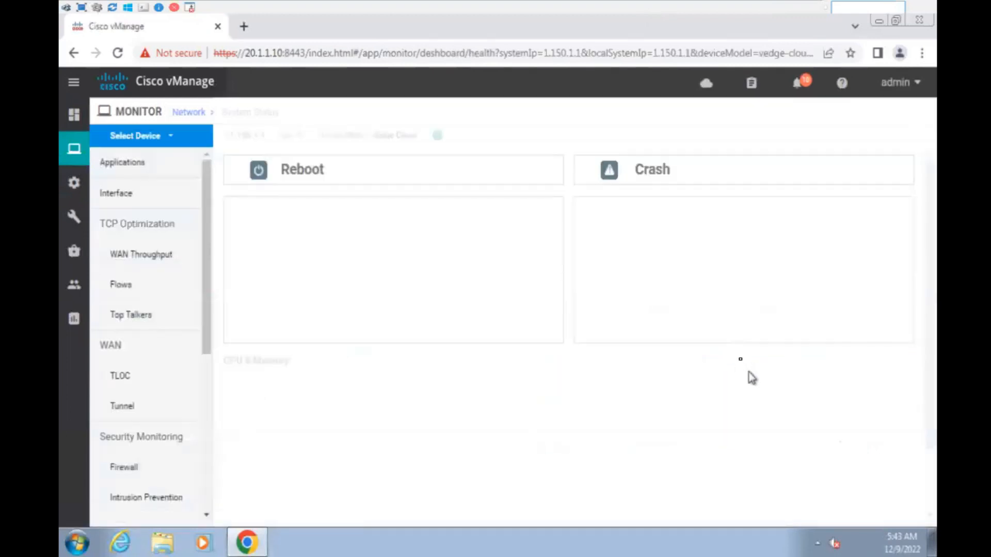
scroll(119, 454, "down", 5)
left_click(149, 480)
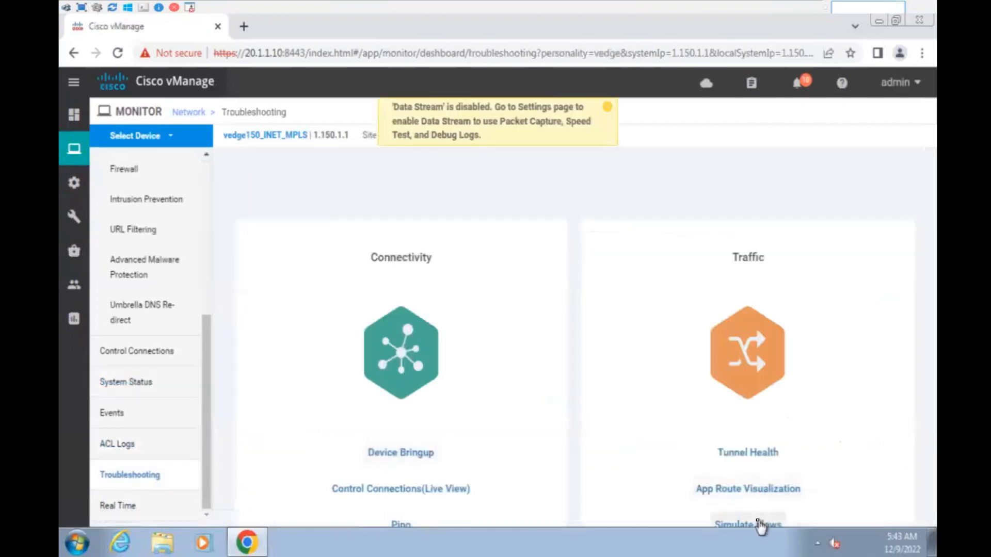
left_click(761, 525)
- Simulate VPN 10 traffic from ge0/2 to 172.16.1.1, showing four IPSec next hops
left_click(155, 188)
left_click(166, 212)
left_click(399, 194)
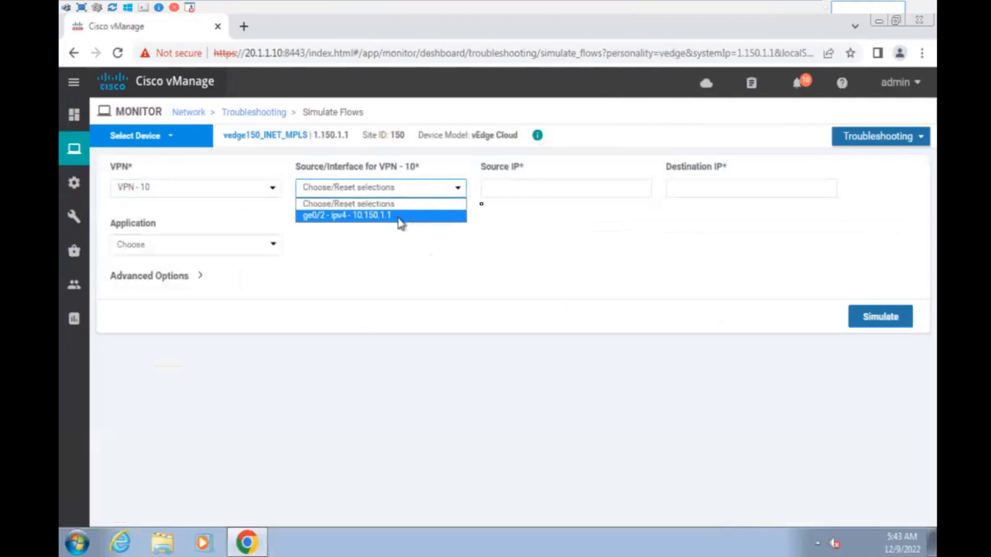
left_click(401, 217)
left_click(684, 187)
left_click(755, 223)
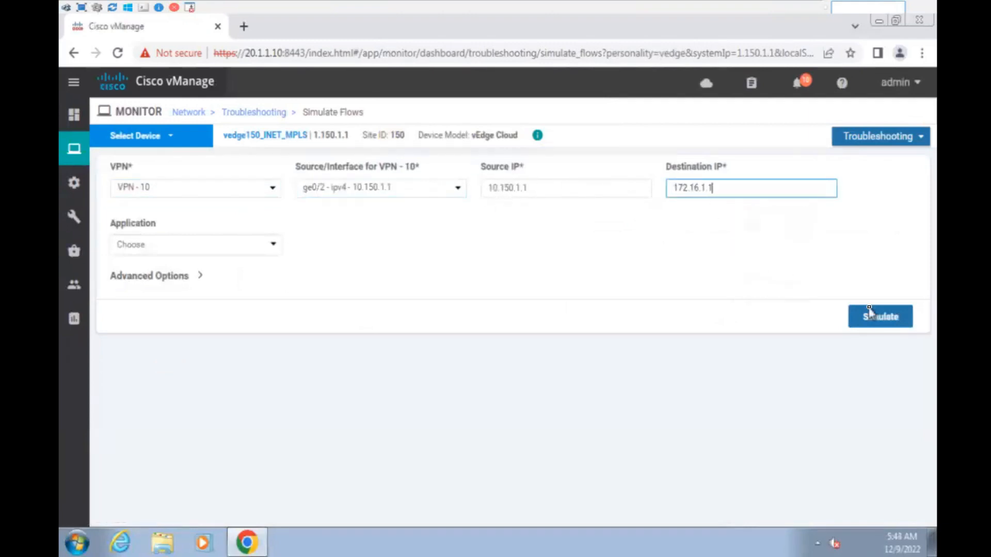
left_click(872, 316)
scroll(783, 395, "down", 4)
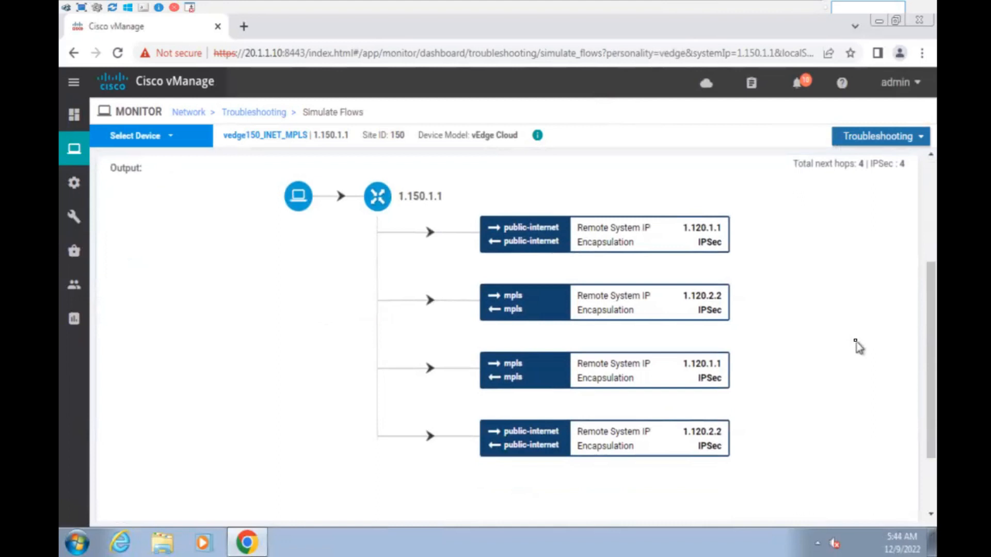
mouse_move(567, 2)
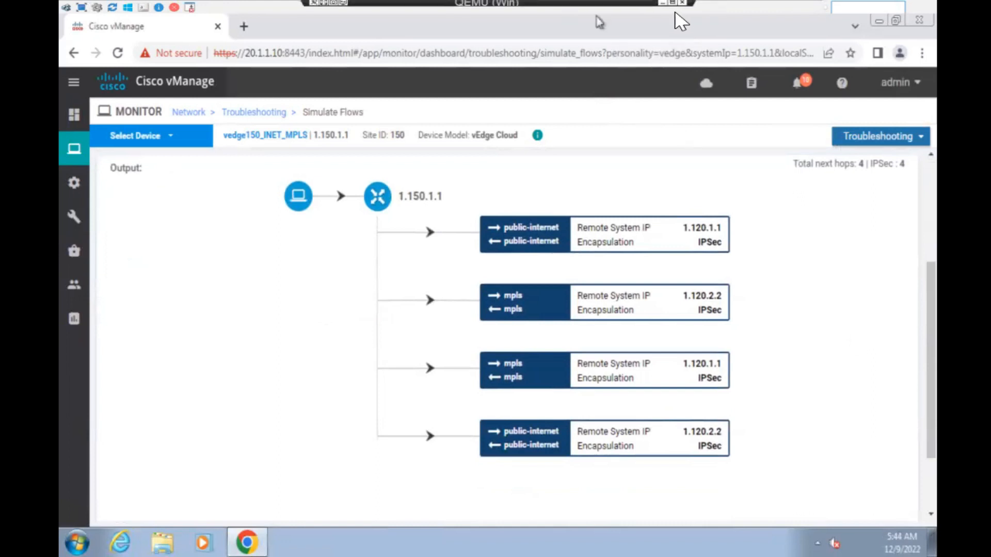
left_click(660, 5)
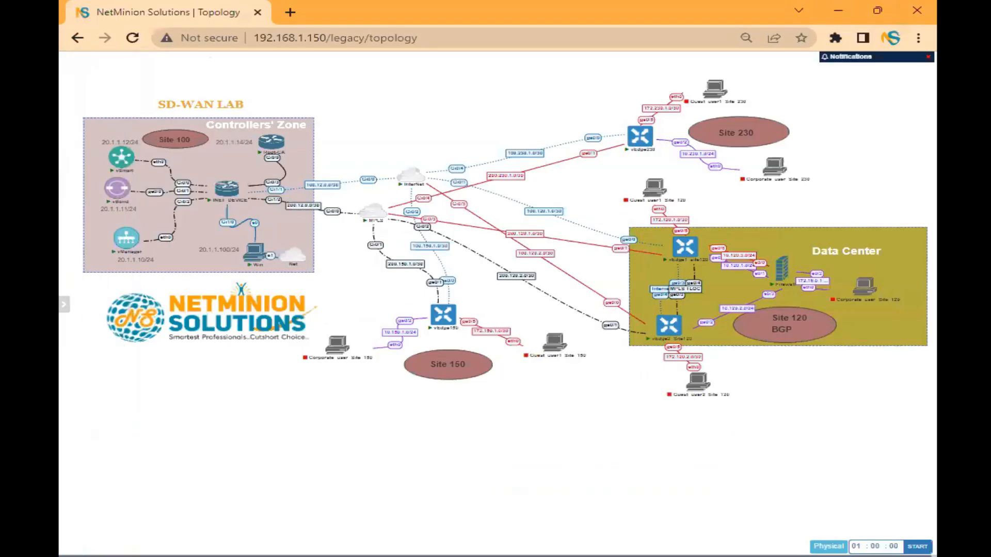
- Clear the whiteboard and draw blue circles for site 150, 120-1 and 120-2
key("alt+Tab")
key("ctrl+a")
key("Delete")
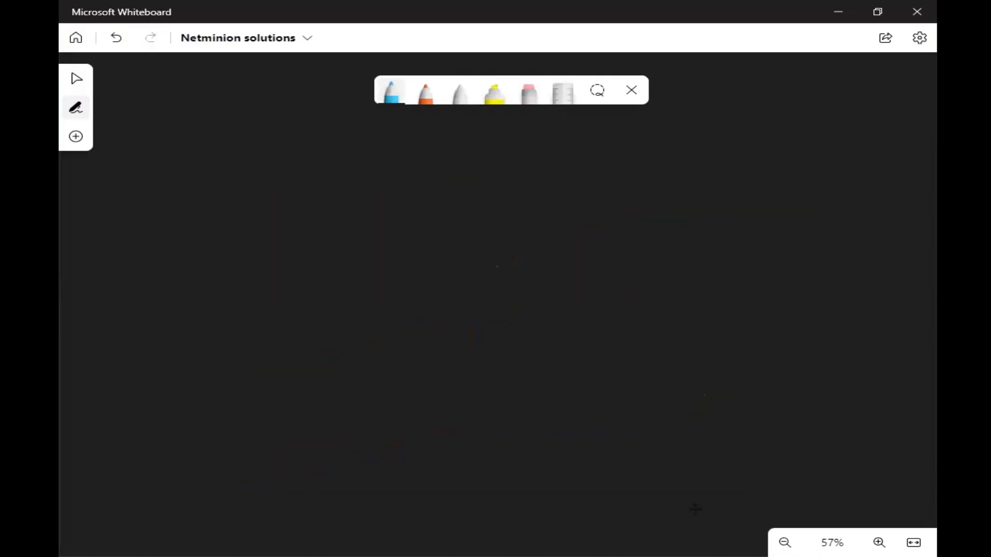
left_click(392, 96)
left_click_drag(231, 276, 229, 320)
left_click_drag(279, 294, 231, 276)
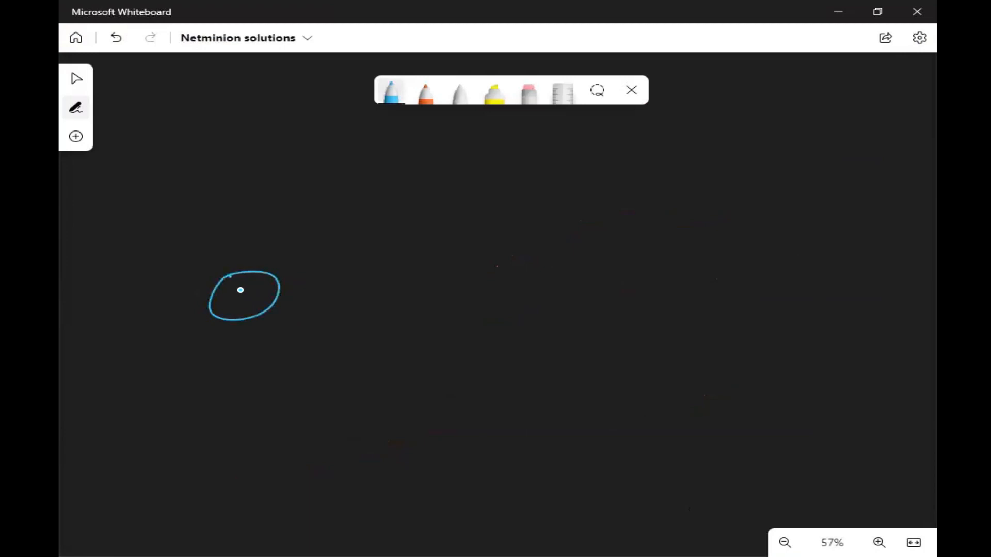
left_click_drag(544, 208, 531, 234)
mouse_move(568, 336)
left_mouse_down()
mouse_move(546, 392)
mouse_move(570, 336)
left_mouse_up()
- Draw OSPF-labelled links from 120-1 and 120-2 to a LAN router box
left_click_drag(594, 234, 731, 275)
left_click_drag(620, 335, 732, 275)
left_click_drag(651, 225, 649, 226)
left_click_drag(667, 226, 671, 231)
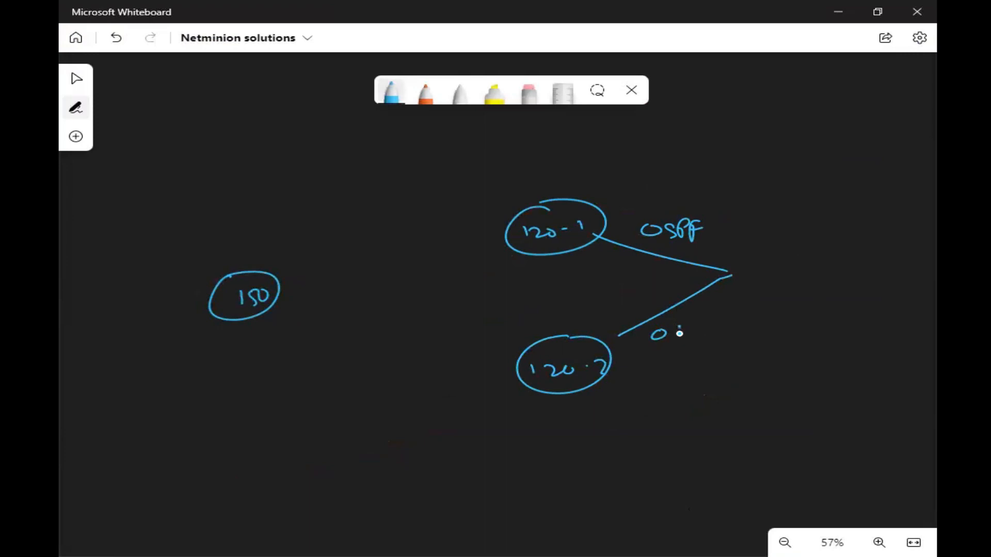
mouse_move(725, 258)
left_mouse_down()
mouse_move(774, 255)
mouse_move(713, 263)
left_mouse_up()
left_click_drag(750, 247, 748, 262)
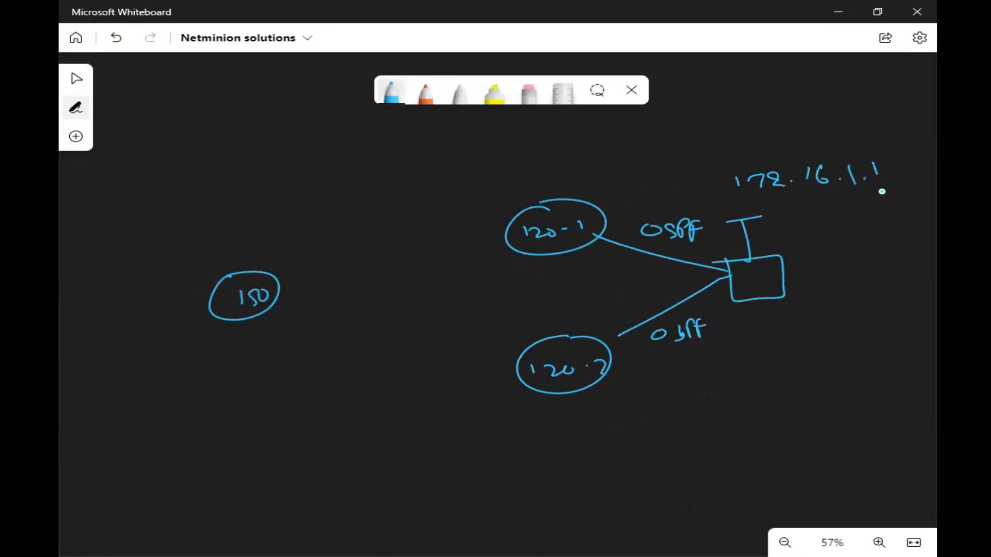
- Draw orange transport lines at site 150, 120-1 and 120-2
left_click(426, 98)
left_click_drag(503, 226, 428, 218)
left_click_drag(509, 246, 431, 288)
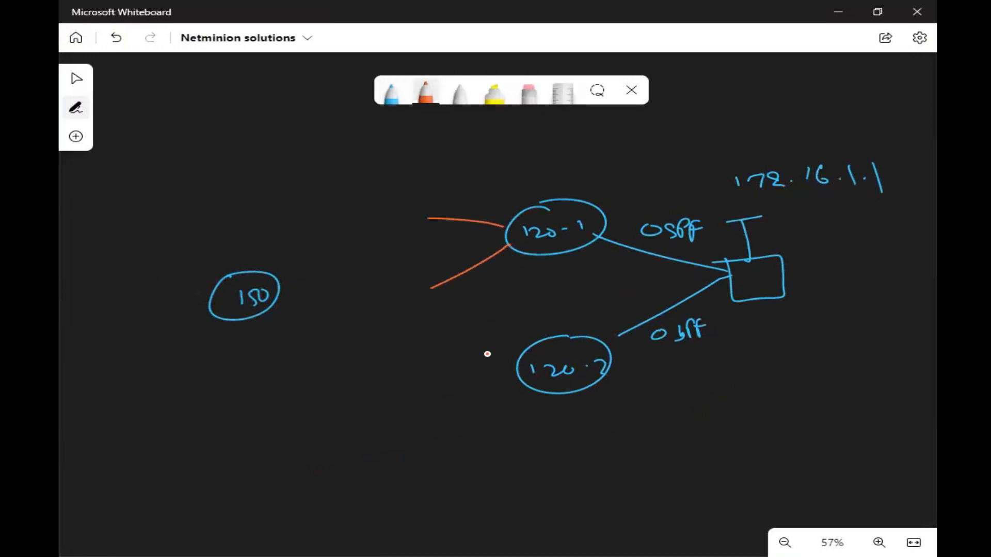
left_click_drag(442, 363, 444, 362)
left_click_drag(531, 380, 493, 442)
left_click_drag(320, 234, 280, 275)
left_click_drag(282, 310, 370, 322)
- Draw blue and white paths from site 150 to 120-1 and 120-2, and box 172.16.1.1
left_click(392, 98)
left_click_drag(321, 205, 379, 192)
left_click_drag(402, 192, 407, 192)
left_click_drag(329, 249, 491, 349)
mouse_move(305, 211)
left_mouse_down()
mouse_move(492, 206)
mouse_move(500, 219)
left_mouse_up()
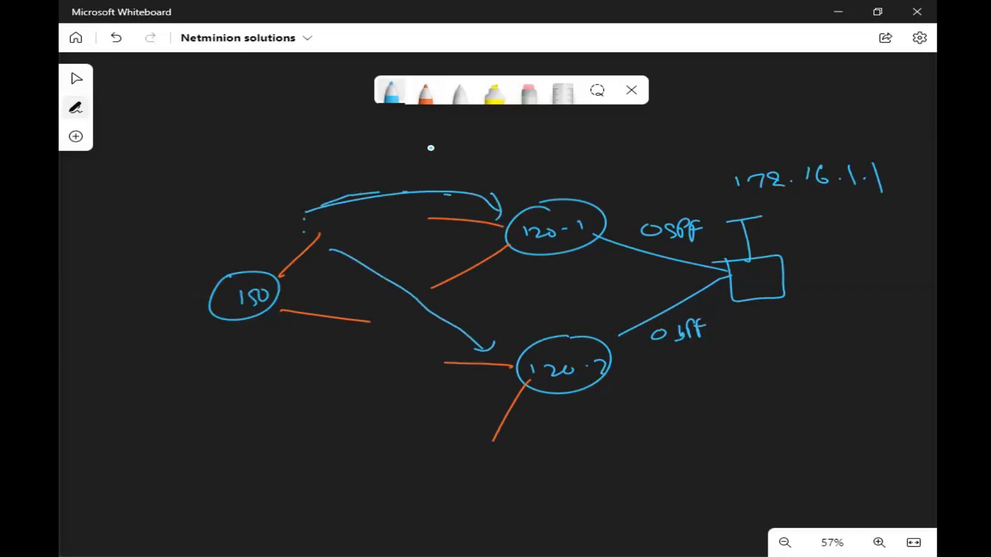
left_click(428, 97)
left_click(461, 97)
left_click_drag(349, 310, 471, 261)
left_click_drag(357, 328, 496, 427)
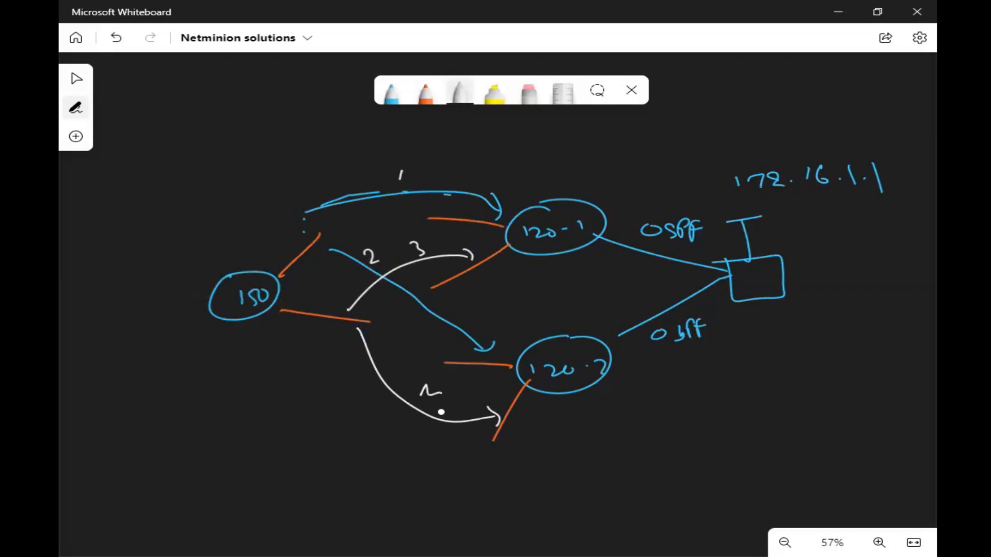
mouse_move(745, 200)
left_mouse_down()
mouse_move(805, 135)
mouse_move(722, 199)
left_mouse_up()
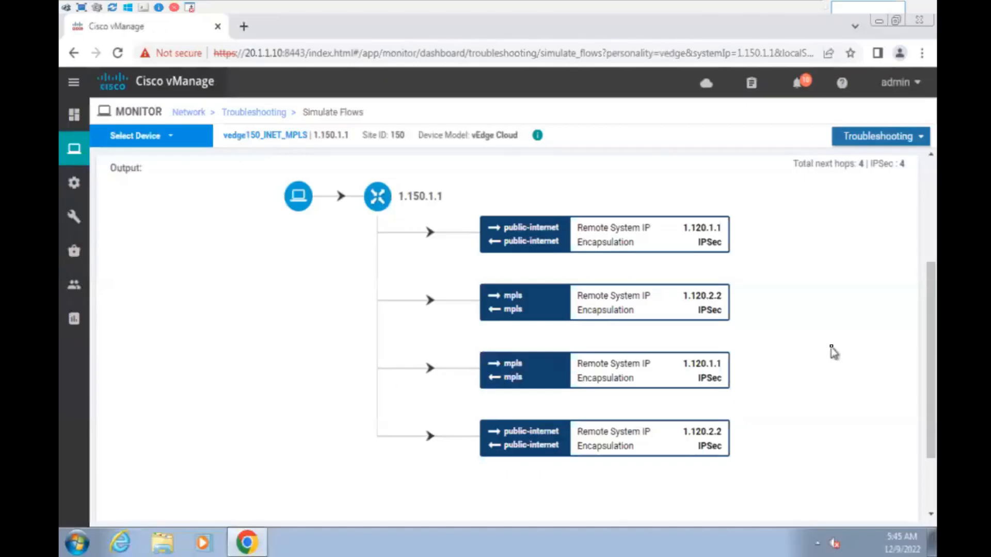
scroll(721, 346, "up", 6)
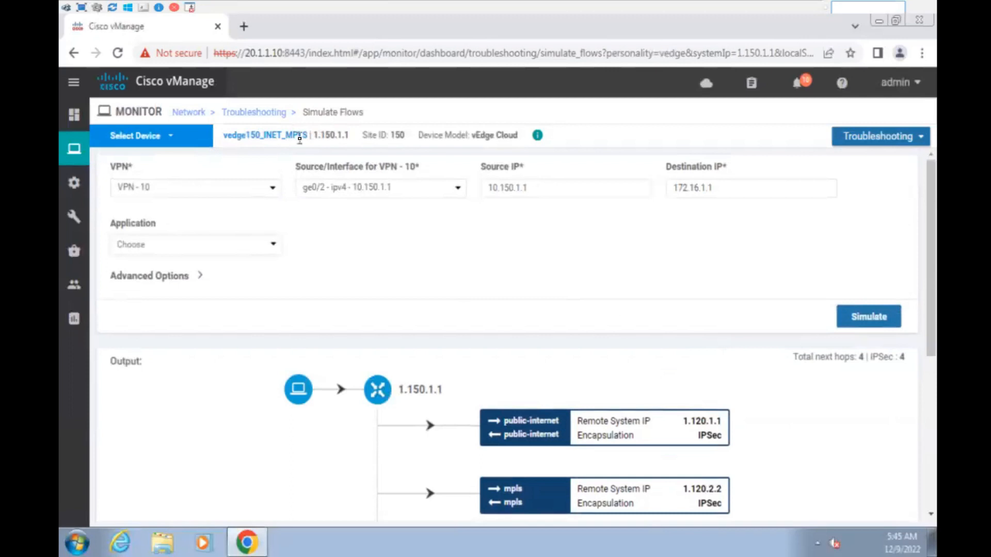
- Highlight the source system IP 1.150.1.1 and destination 172.16.1.1 in Simulate Flows
double_click(315, 136)
left_click(319, 136)
left_click(729, 189)
left_click_drag(728, 189, 665, 189)
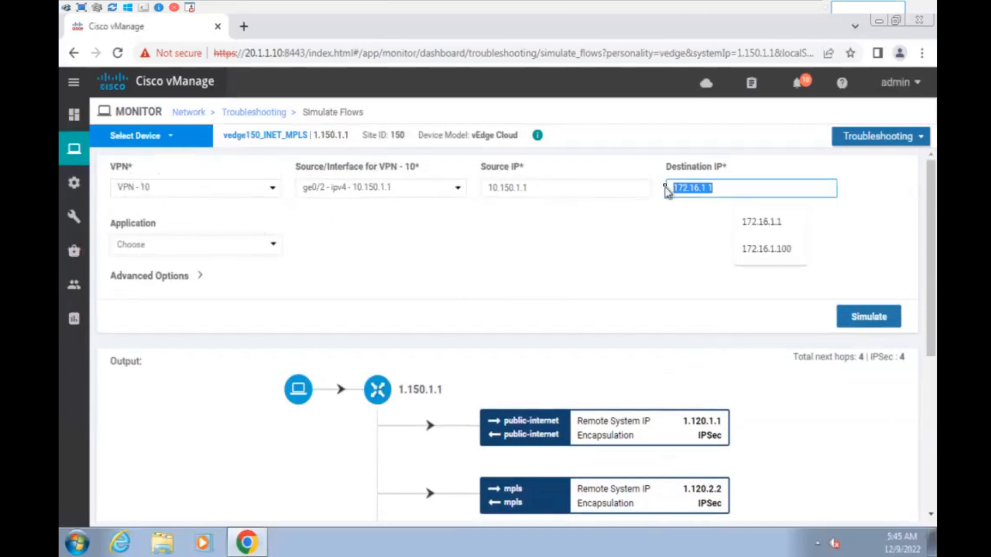
left_click(658, 258)
scroll(658, 258, "down", 3)
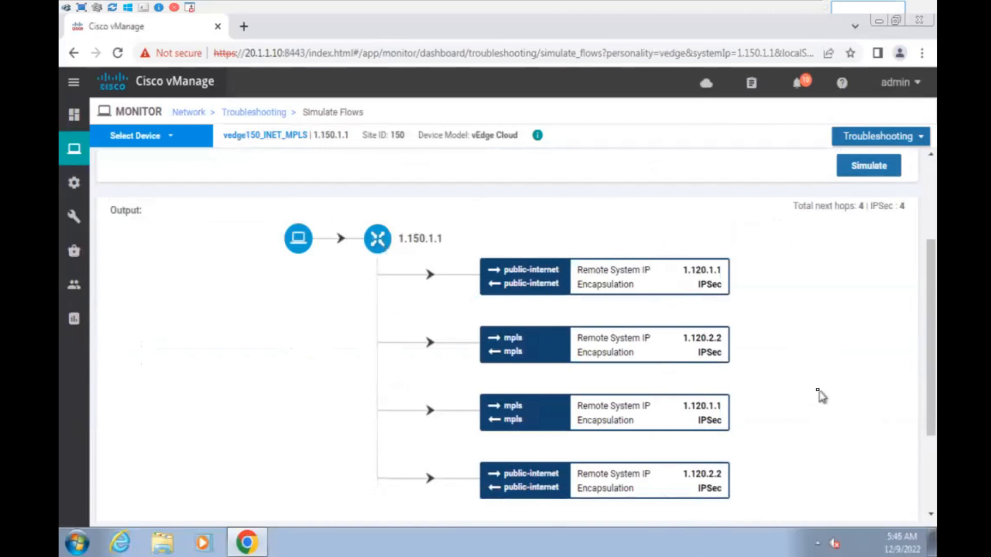
- Highlight the public-internet and mpls transport labels of the four next hops
left_click_drag(507, 267, 562, 288)
left_click_drag(502, 470, 554, 493)
double_click(511, 338)
left_click_drag(532, 353, 535, 360)
left_click_drag(501, 404, 535, 427)
left_click(835, 384)
- Highlight each next hop's remote system IP, 1.120.1.1 and 1.120.2.2
left_click_drag(696, 270, 749, 266)
left_click_drag(684, 411, 726, 405)
left_click_drag(687, 339, 747, 346)
left_click_drag(698, 474, 741, 476)
left_click(878, 449)
scroll(853, 430, "down", 1)
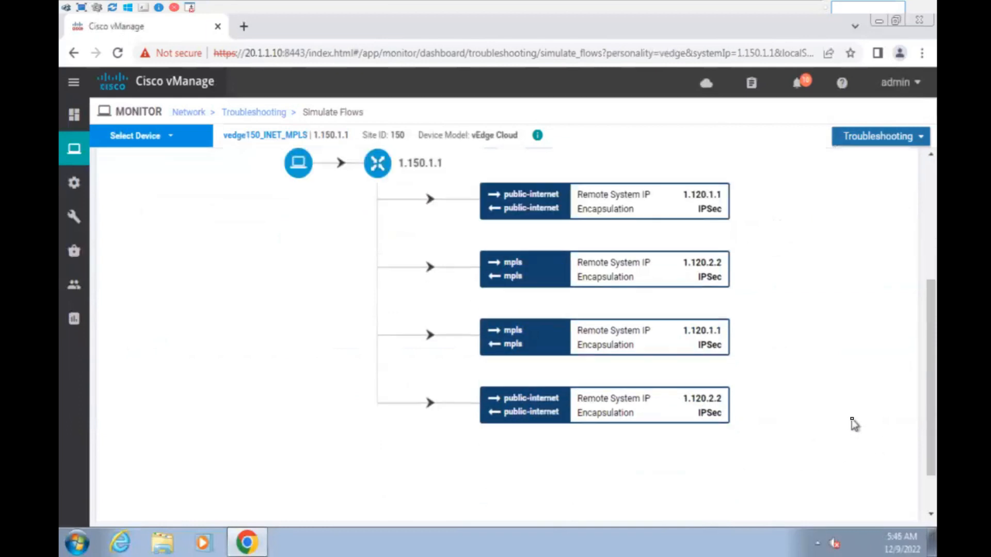
scroll(852, 428, "up", 1)
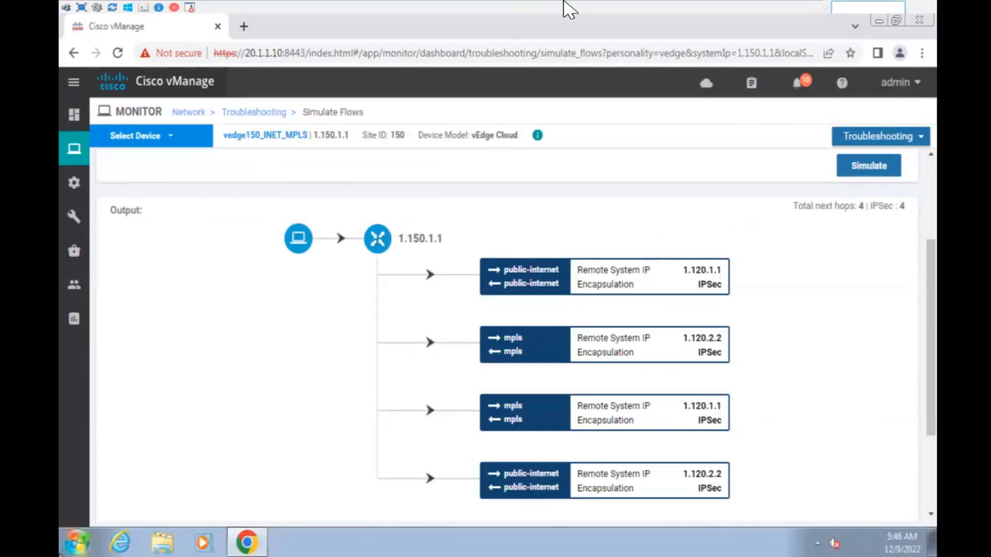
- Snip the whole vManage simulation page with Win+Shift+S, then open the blue pen's colour choices
left_click(663, 4)
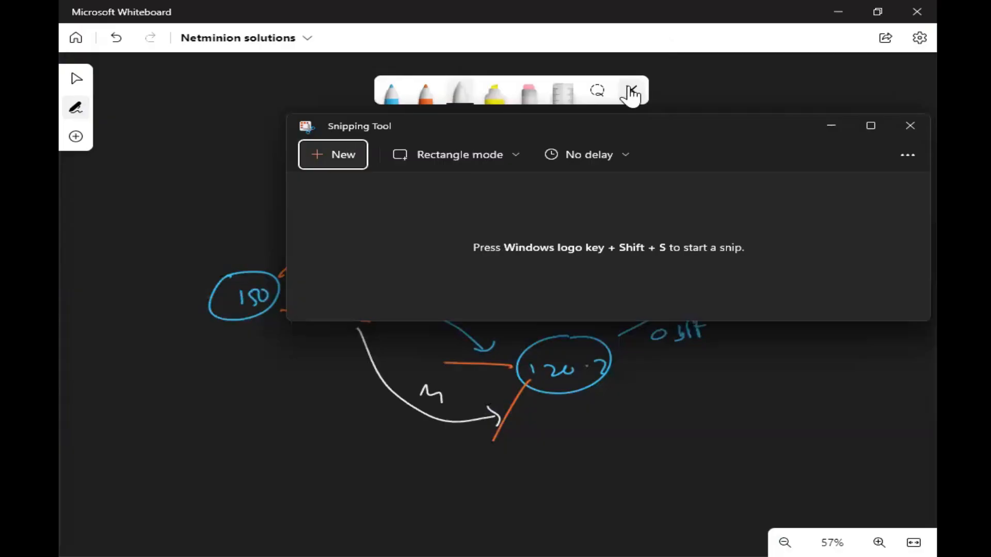
left_click(831, 125)
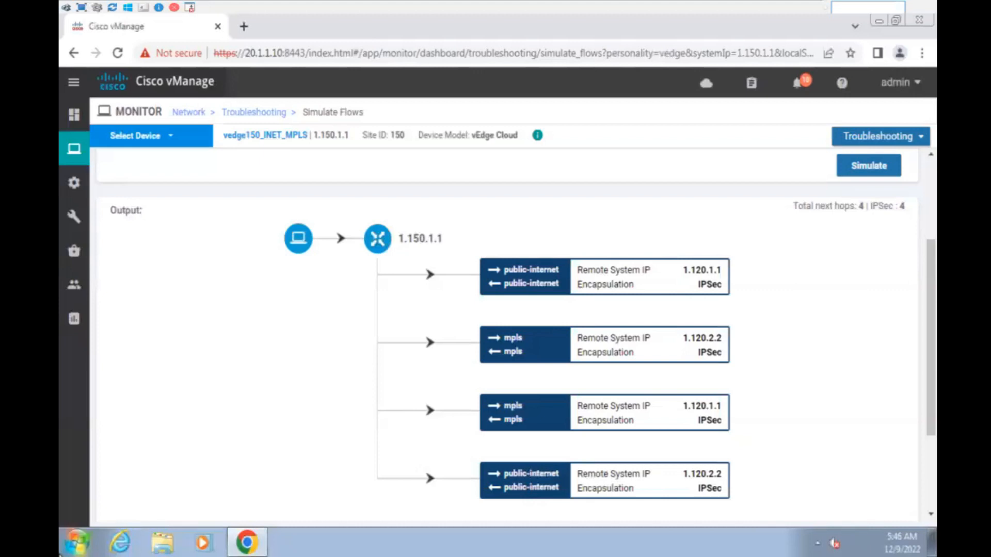
key("super+shift+s")
left_click_drag(91, 95, 931, 532)
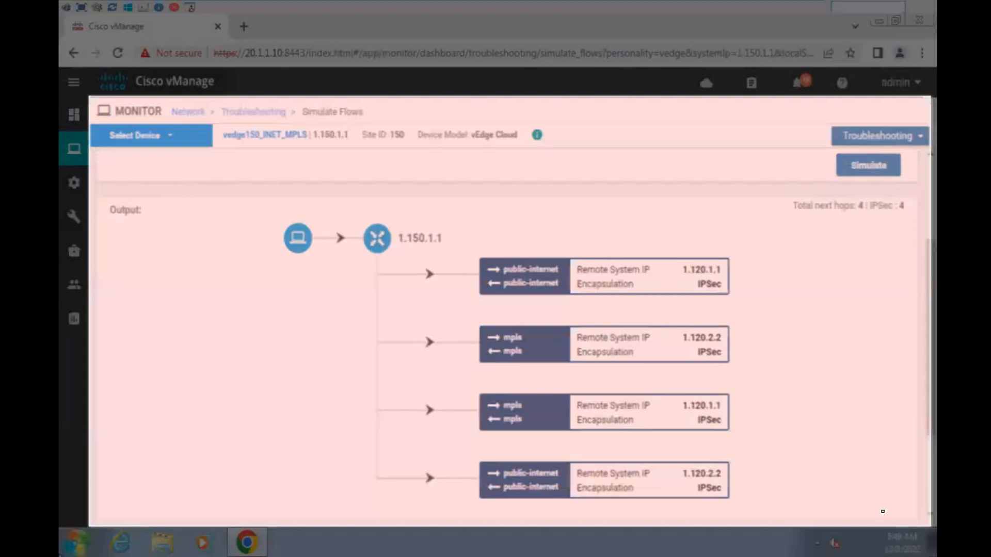
mouse_move(674, 5)
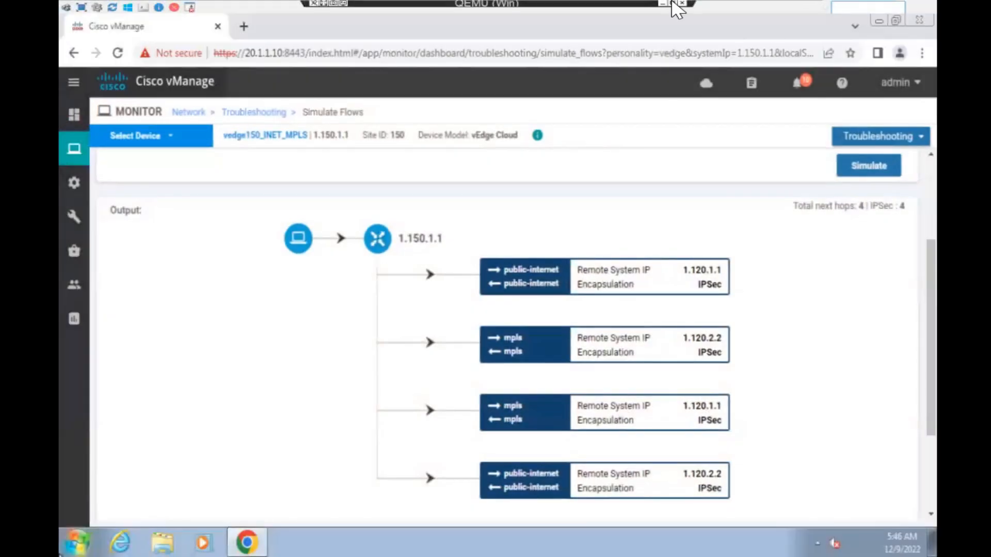
left_click(662, 5)
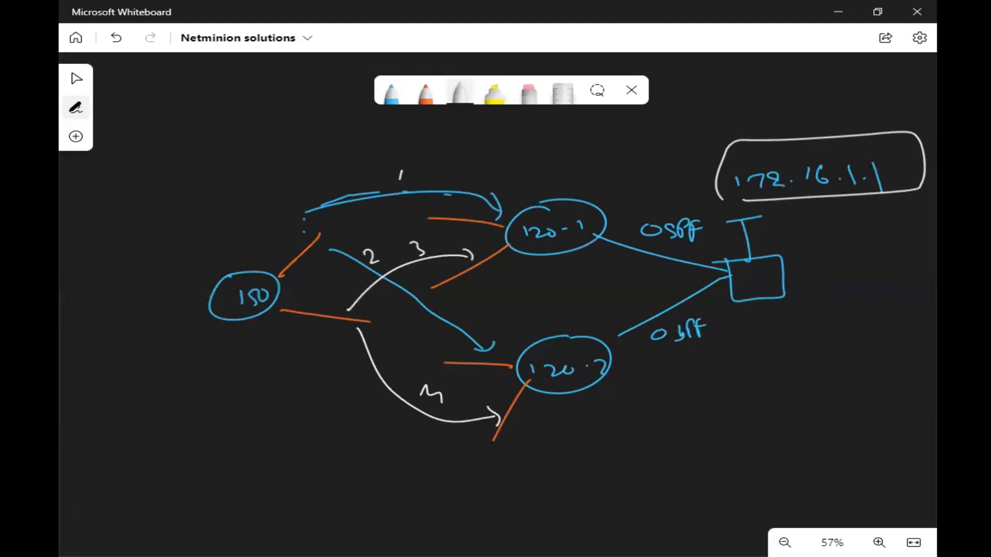
left_click(392, 102)
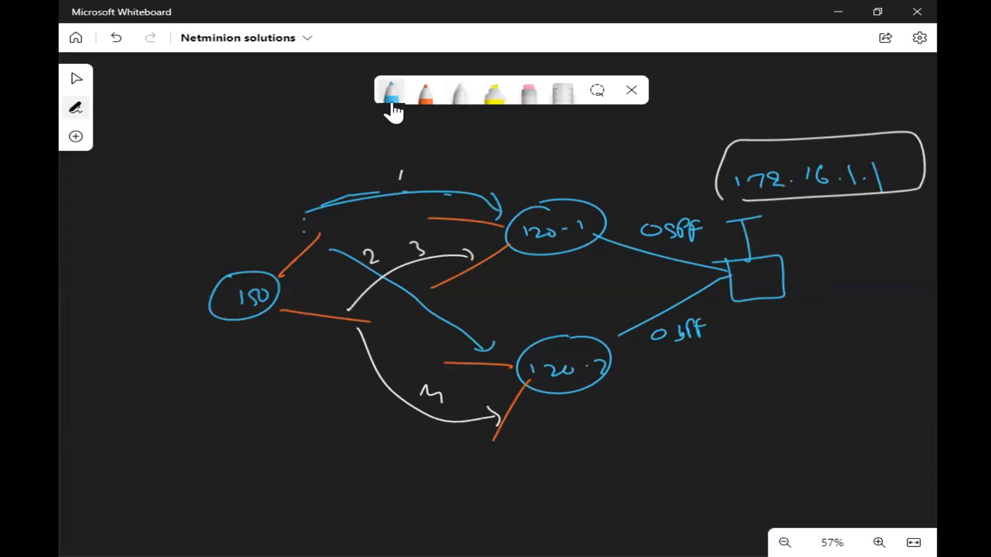
left_click(391, 101)
- With a purple pen, curve around the router and OSPF links and write 'LAN part'
left_click(329, 252)
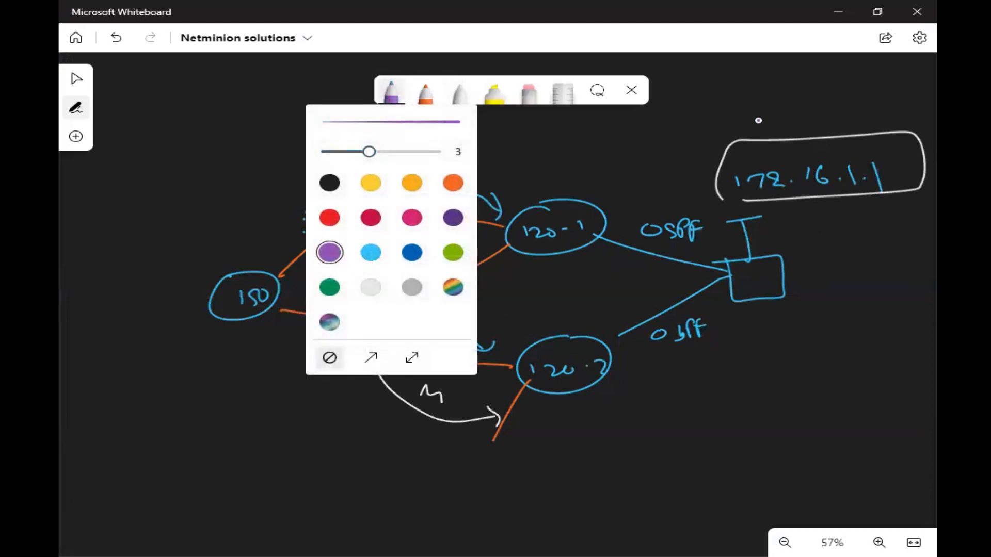
mouse_move(825, 92)
left_mouse_down()
mouse_move(643, 237)
mouse_move(910, 363)
left_mouse_up()
mouse_move(755, 81)
left_mouse_down()
mouse_move(757, 95)
mouse_move(777, 92)
left_mouse_up()
mouse_move(780, 92)
left_mouse_down()
mouse_move(790, 73)
mouse_move(798, 91)
mouse_move(821, 69)
mouse_move(878, 77)
mouse_move(883, 87)
left_mouse_up()
left_click_drag(878, 79, 893, 72)
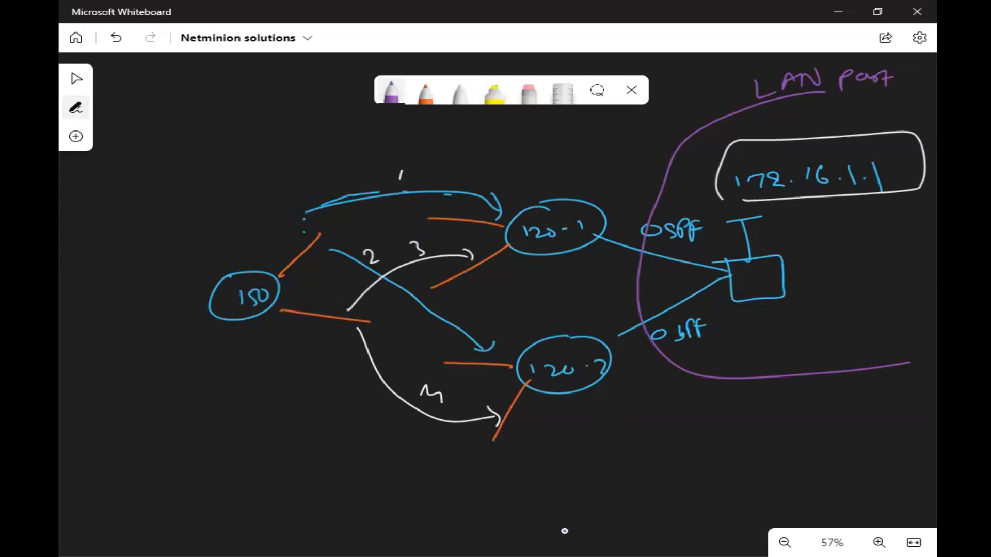
- Switch to yellow, write 'Primary' above 120-1 and mark above 120-2
left_click(391, 92)
left_click(370, 184)
left_click(141, 349)
mouse_move(544, 175)
left_mouse_down()
mouse_move(559, 185)
mouse_move(626, 181)
mouse_move(618, 199)
left_mouse_up()
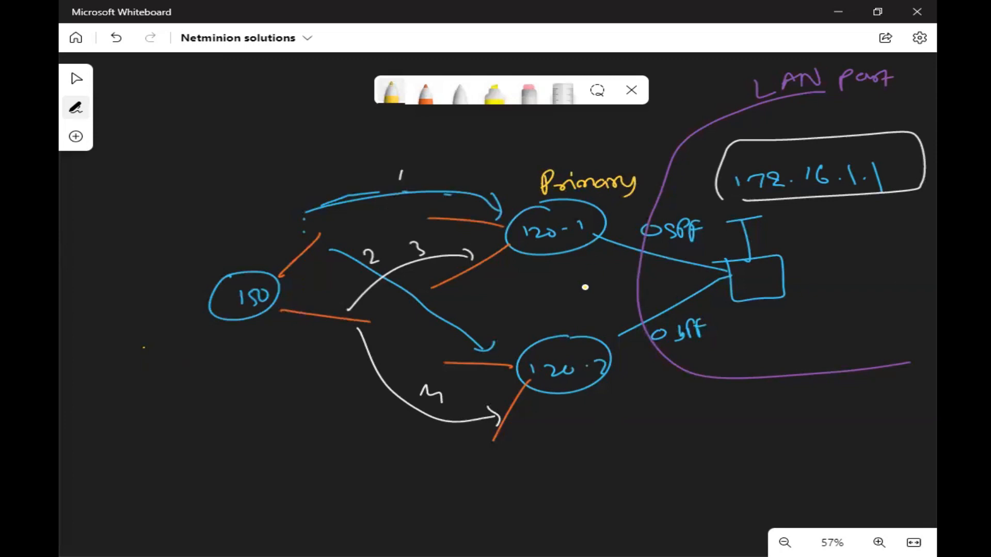
mouse_move(585, 305)
left_mouse_down()
mouse_move(555, 309)
mouse_move(580, 328)
mouse_move(587, 306)
left_mouse_up()
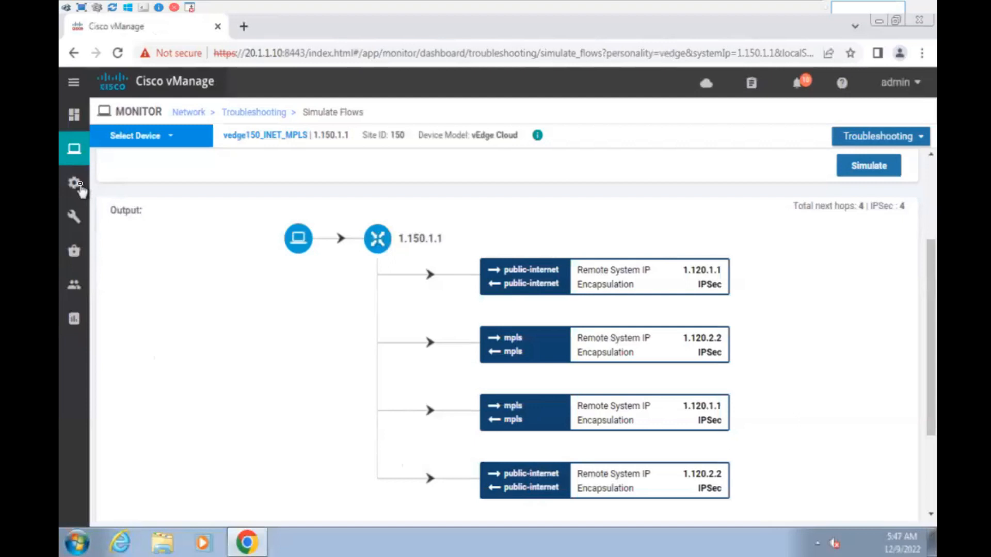
- Open Configuration > Policies > Centralized Policy in vManage
mouse_move(91, 194)
left_click(148, 351)
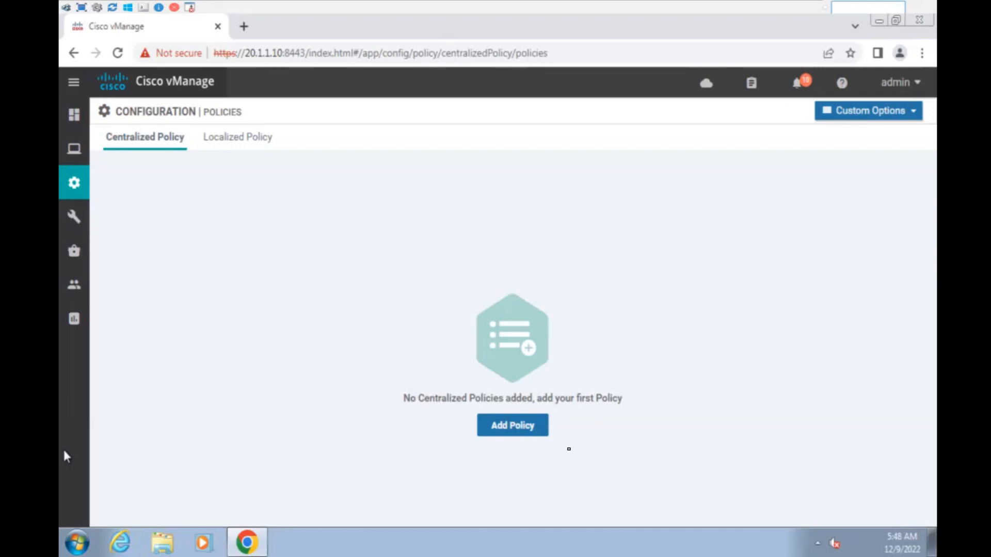
- Try deleting the DC site list, which fails because it is still in use
left_click(517, 433)
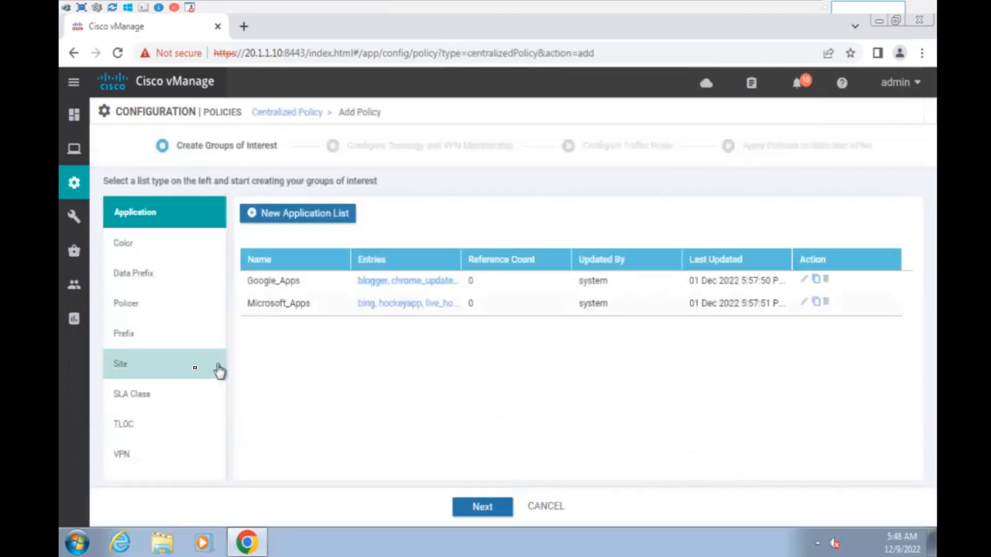
left_click(163, 370)
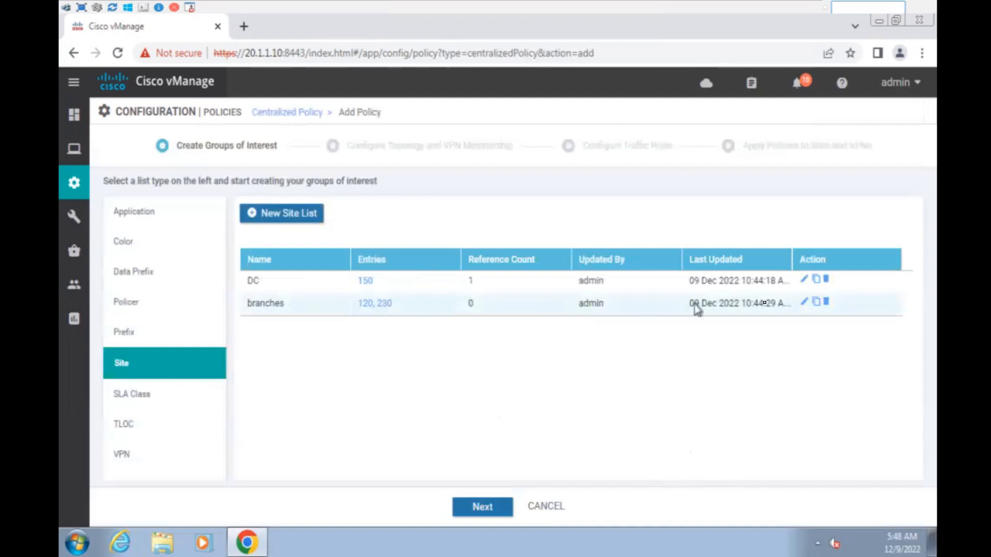
left_click(827, 280)
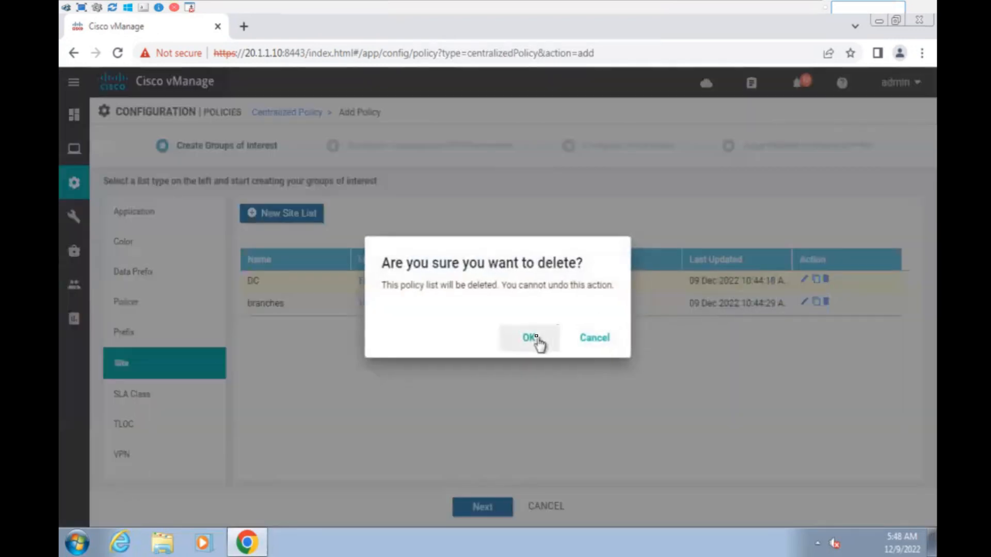
left_click(530, 337)
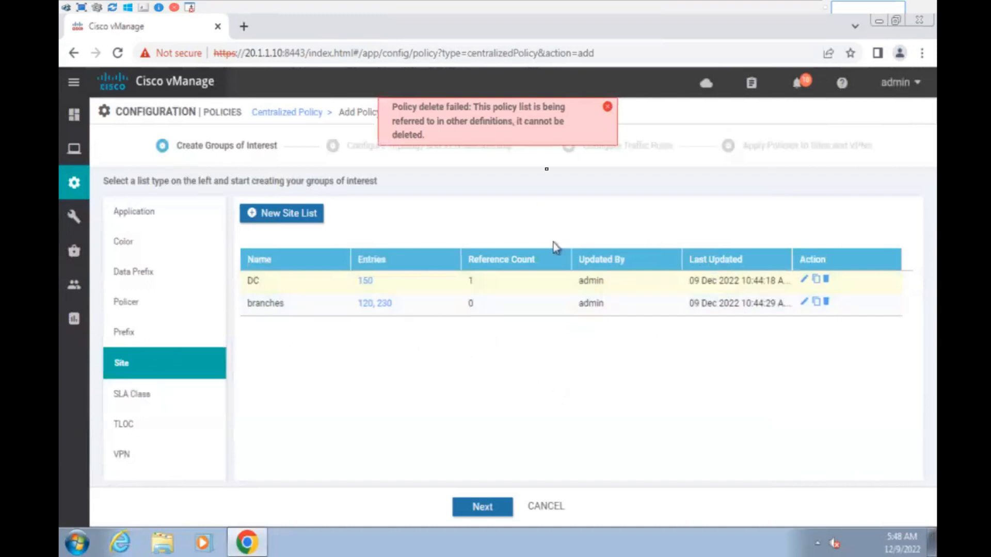
left_click(607, 106)
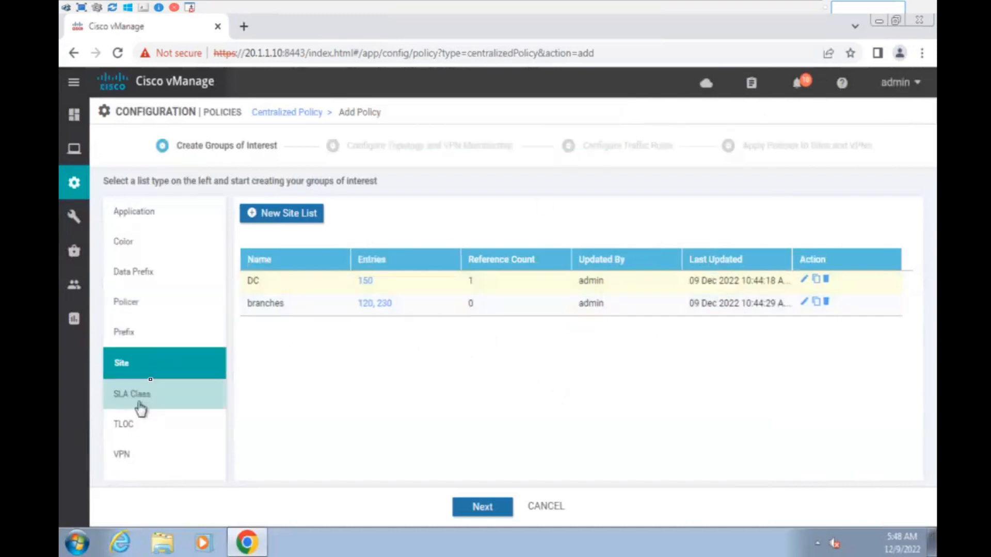
- Delete the B2B_using_summarization topology from the custom topology policies
left_click(287, 112)
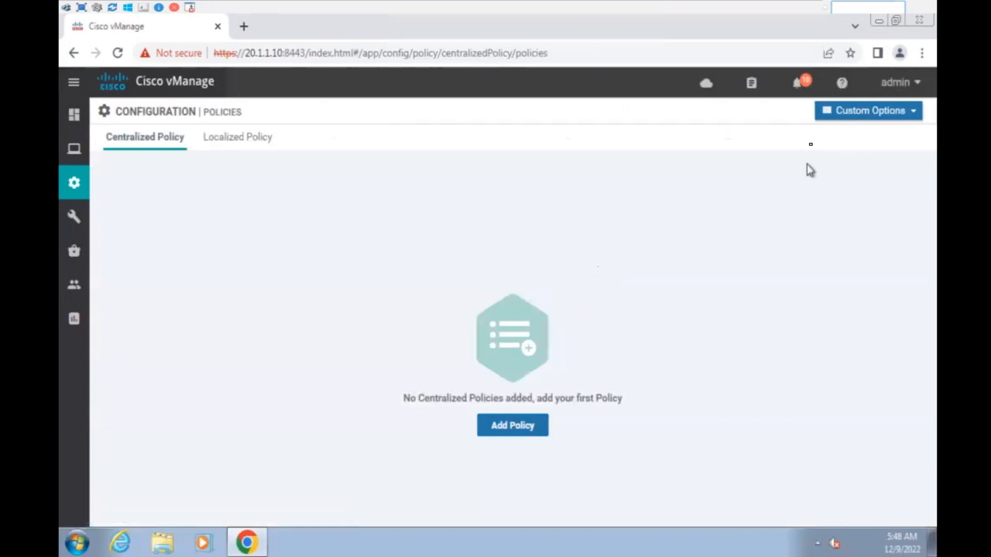
left_click(870, 115)
left_click(681, 210)
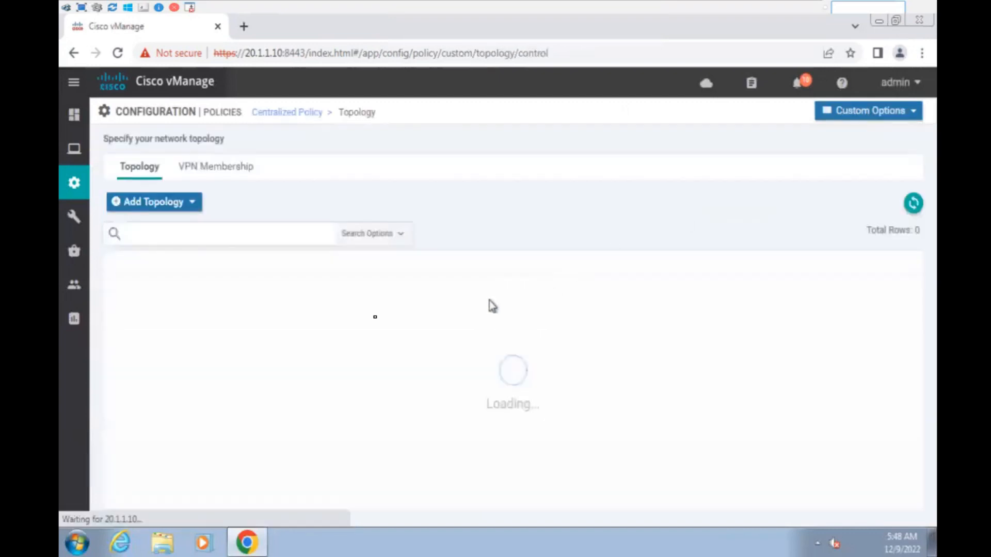
left_click(905, 291)
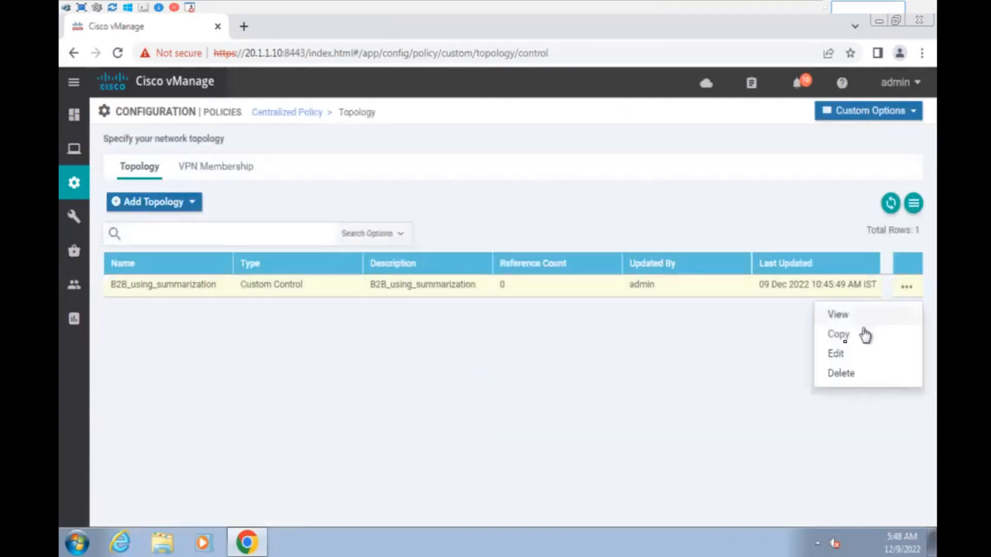
left_click(843, 371)
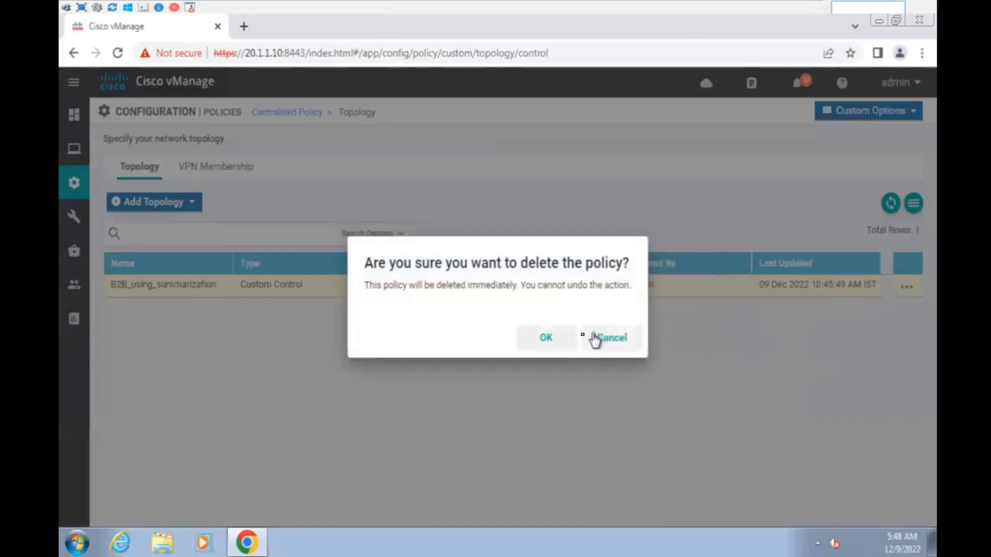
left_click(549, 340)
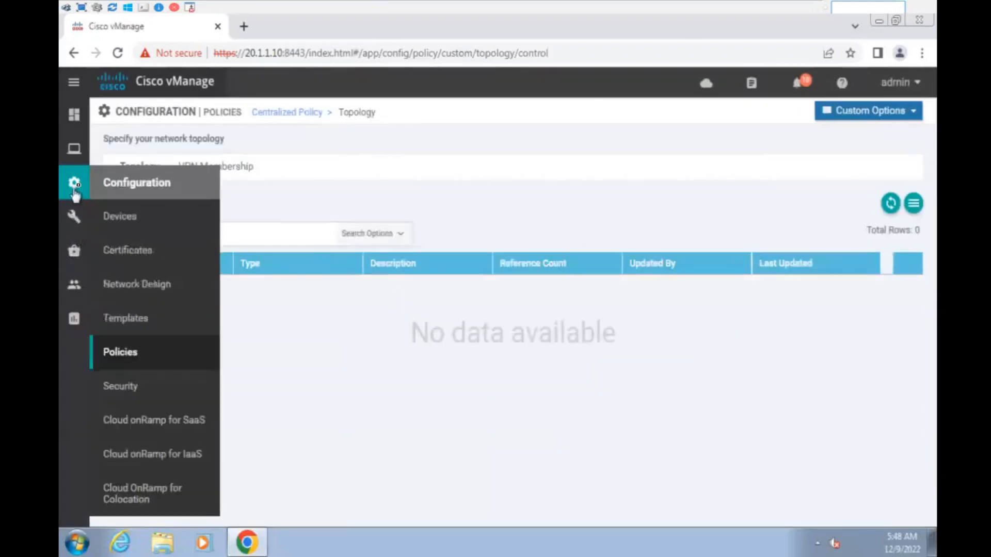
mouse_move(72, 194)
left_click(198, 356)
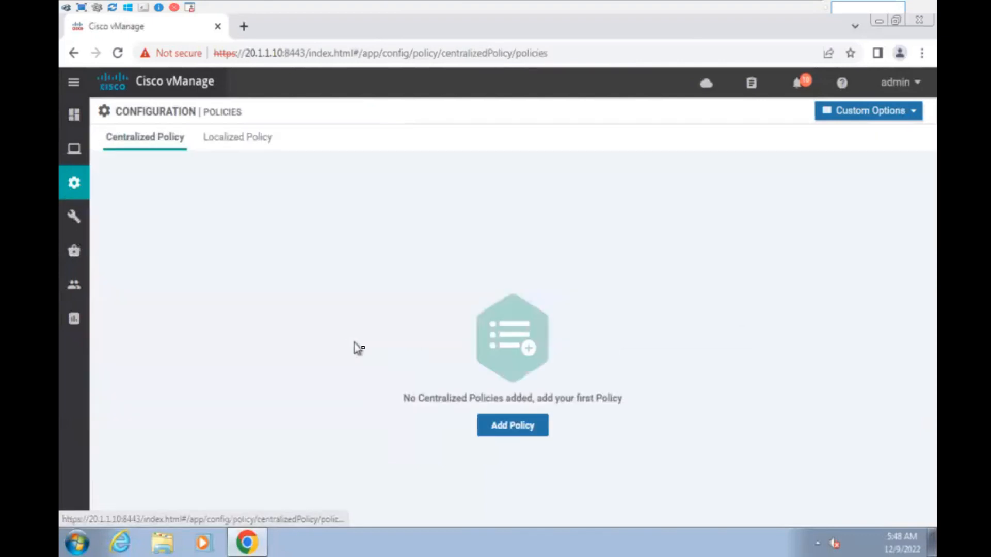
- Delete the DC and branches site lists in a new centralized policy
left_click(524, 429)
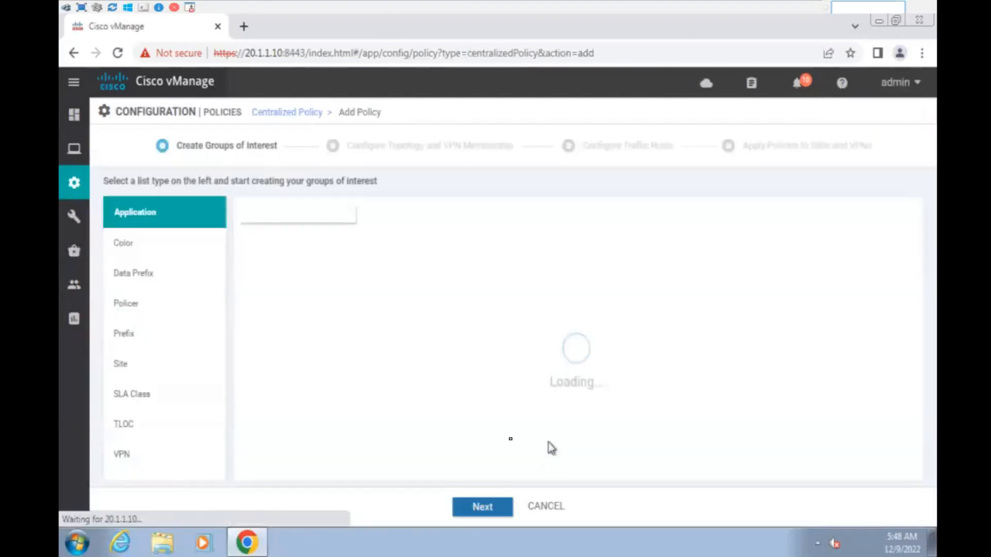
left_click(176, 367)
left_click(826, 281)
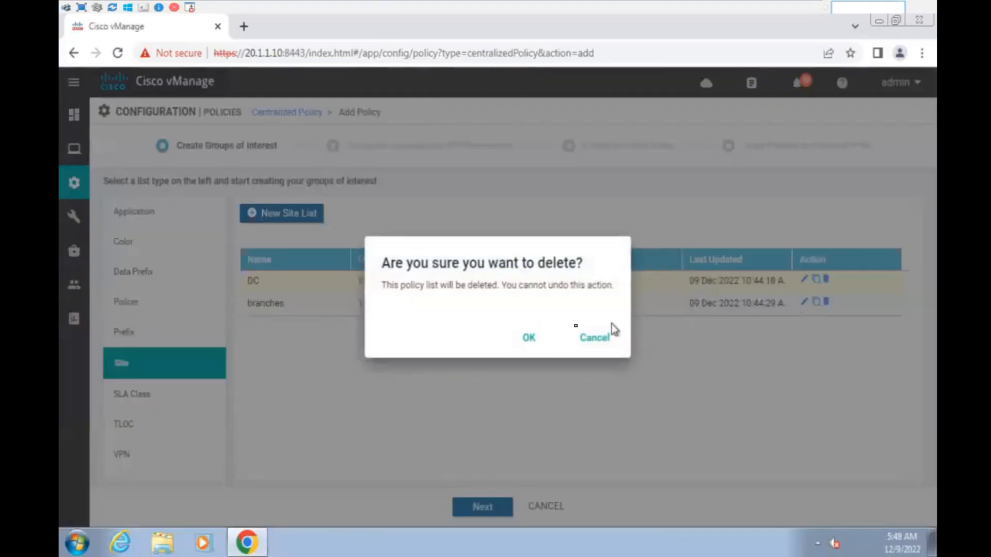
left_click(531, 339)
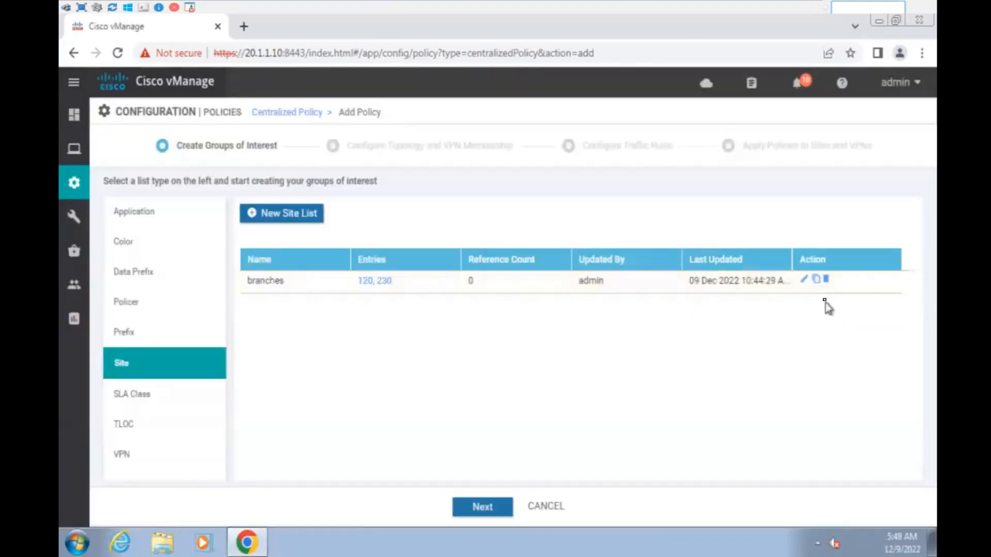
left_click(826, 280)
left_click(547, 331)
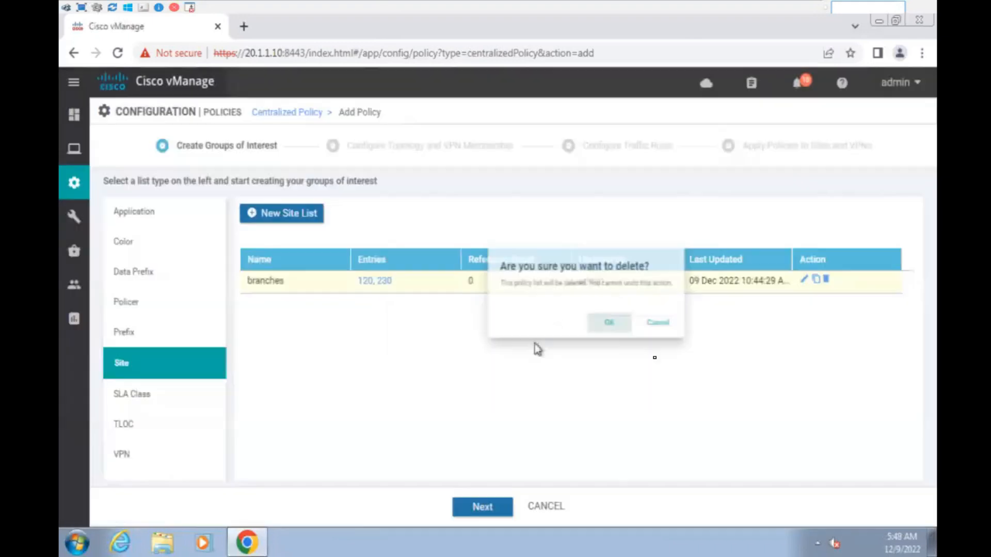
left_click(304, 216)
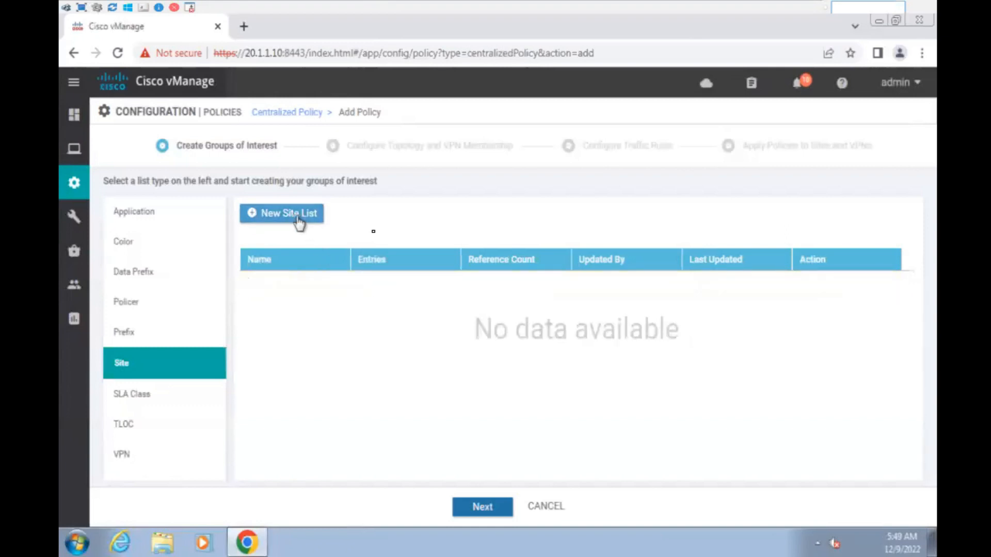
- Create site list DC containing site 120
left_click(347, 273)
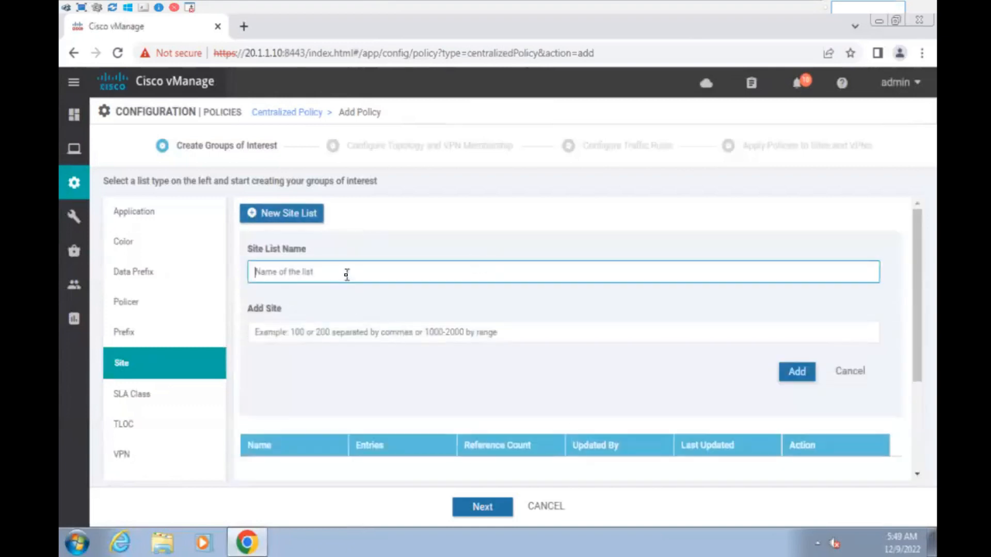
type("DC")
left_click(359, 330)
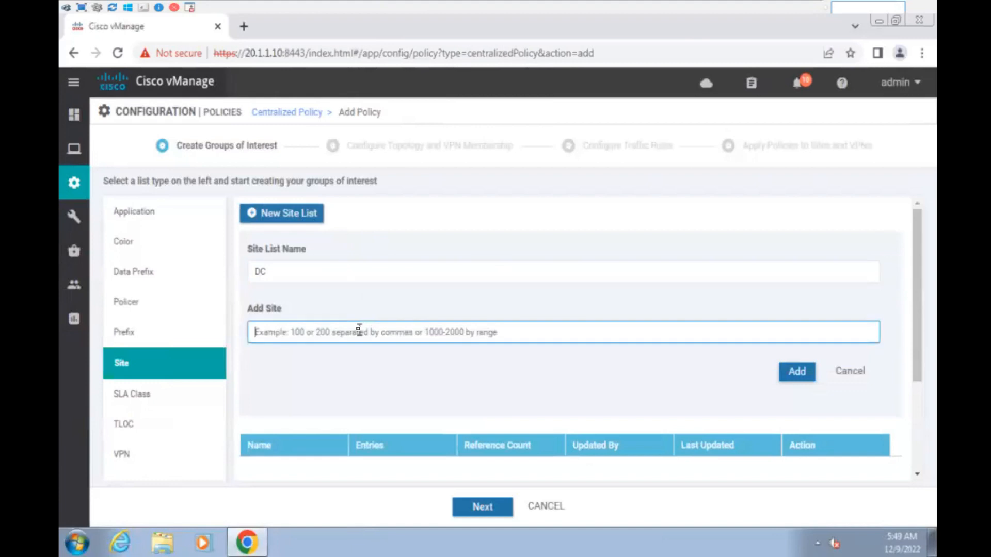
type("120")
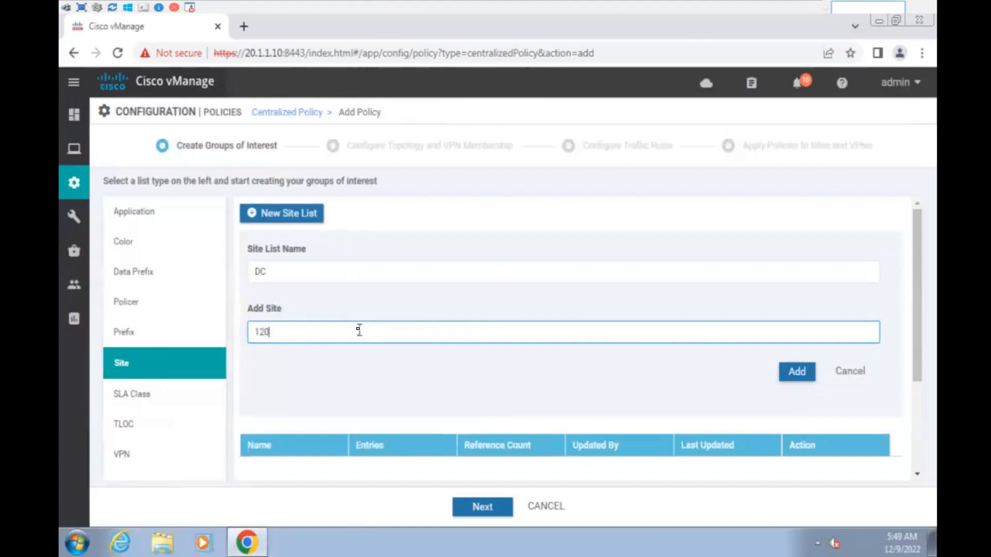
left_click(797, 371)
- Create site list Branches containing sites 120 and 150
left_click(256, 214)
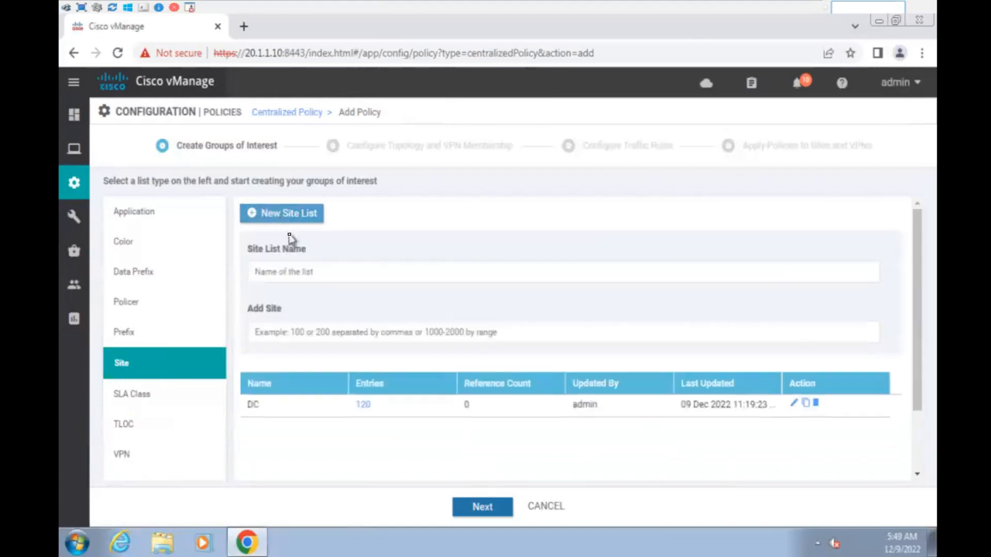
left_click(281, 266)
type("Branches")
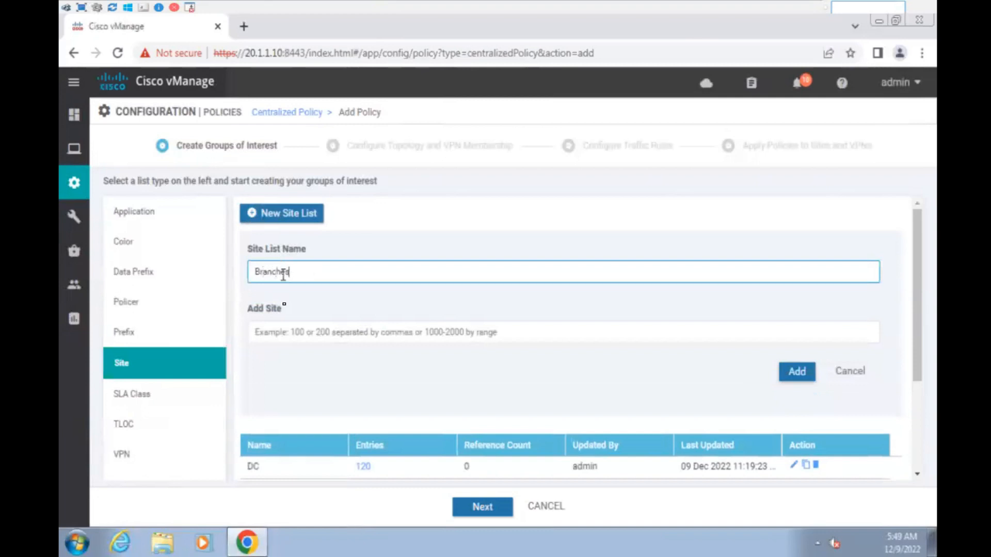
left_click(286, 330)
type("120")
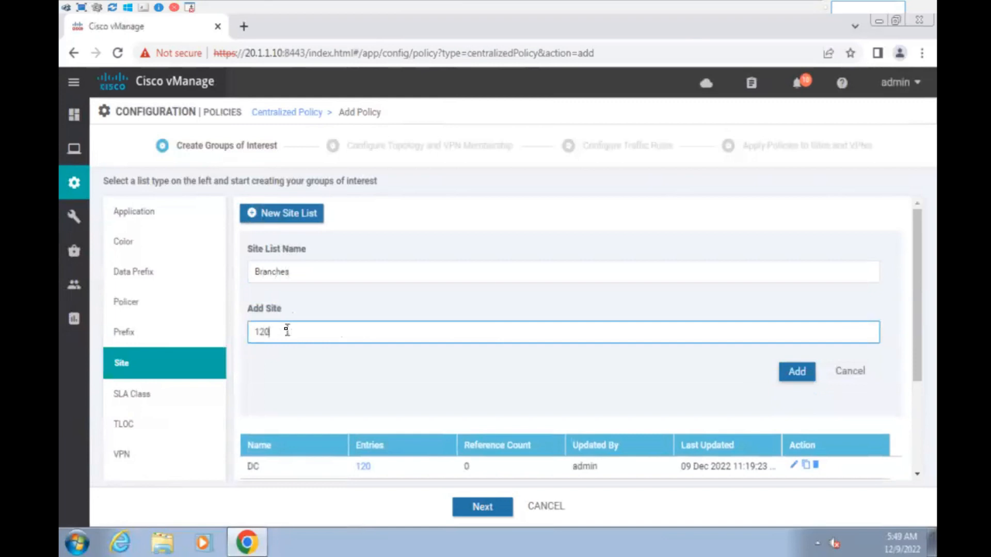
type(", 150")
left_click(796, 371)
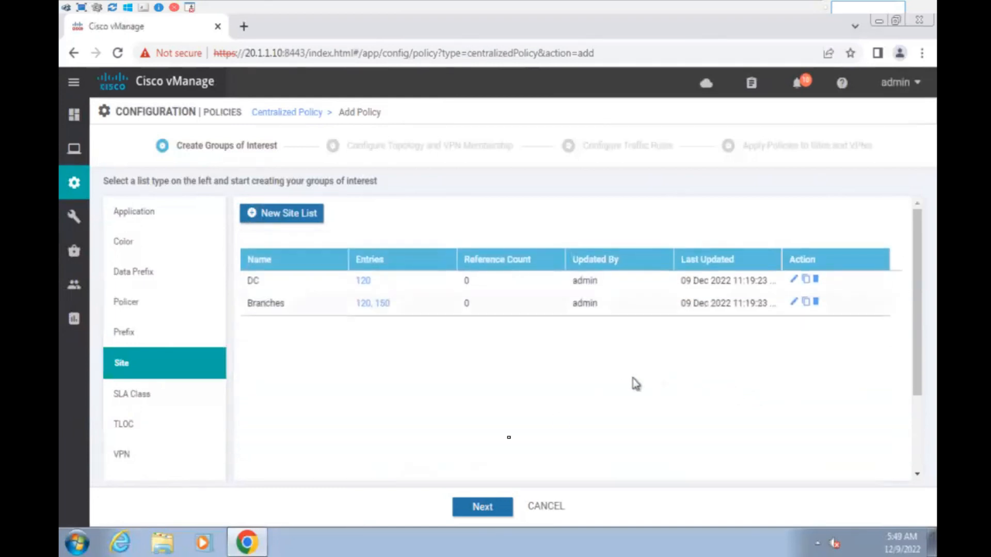
- Start TLOC list TLOC_DC_1 with TLOC 1.120.1.1 on public-internet, ipsec encapsulation
left_click(144, 426)
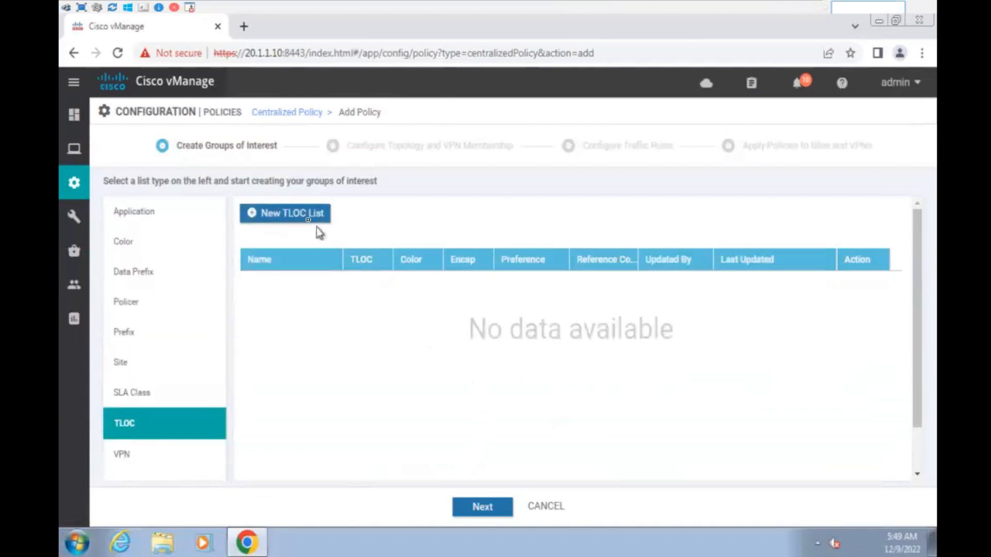
left_click(313, 216)
left_click(317, 256)
type("TLOC_DC_1")
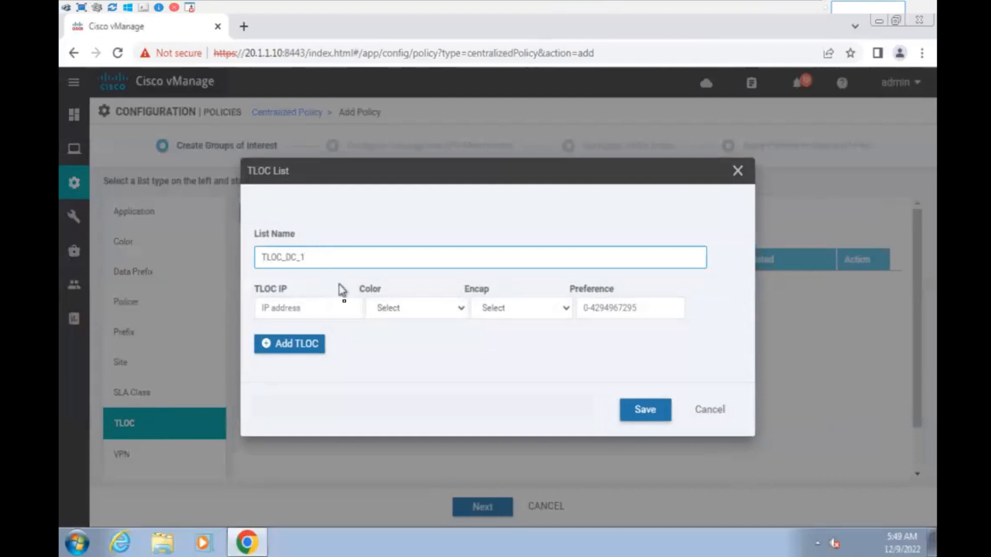
left_click(300, 312)
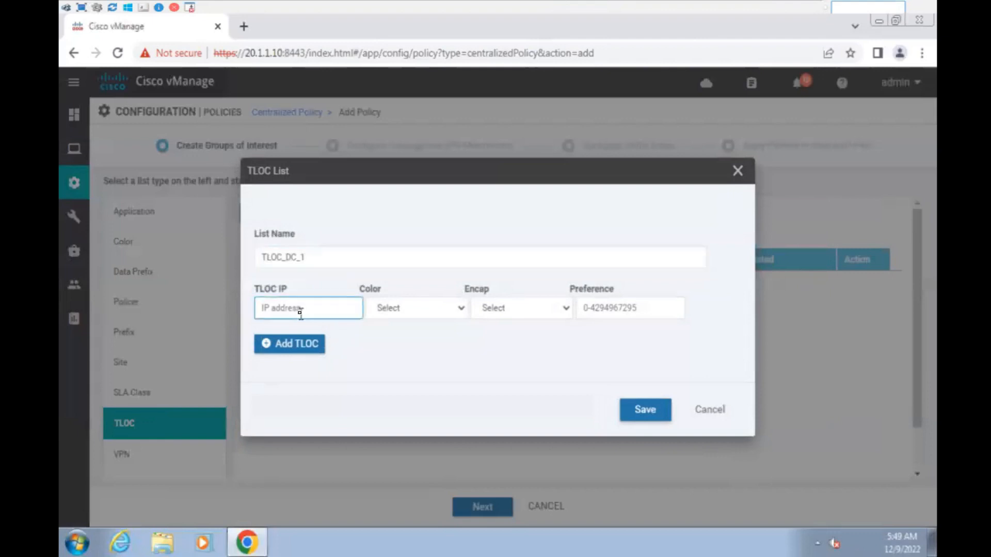
type("1")
left_click(393, 312)
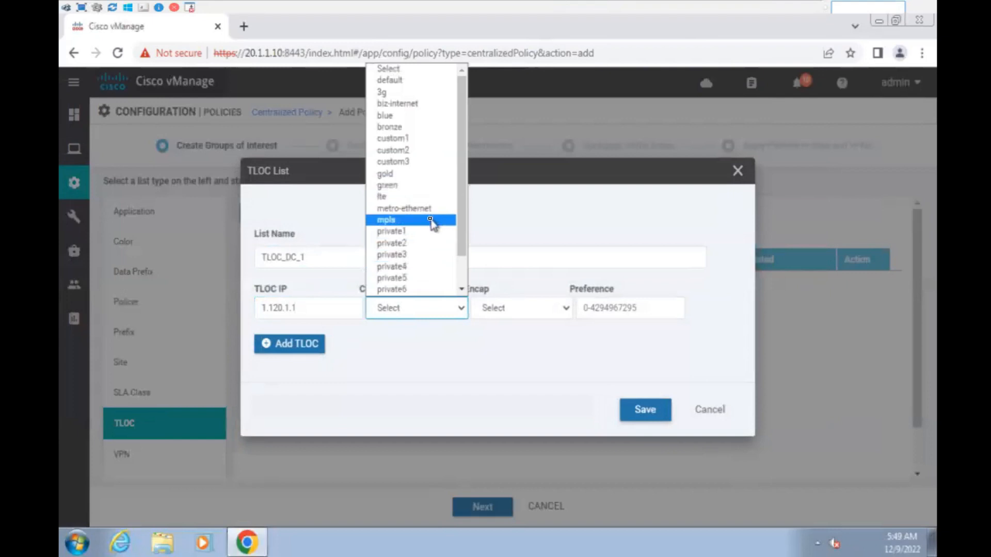
key("Down")
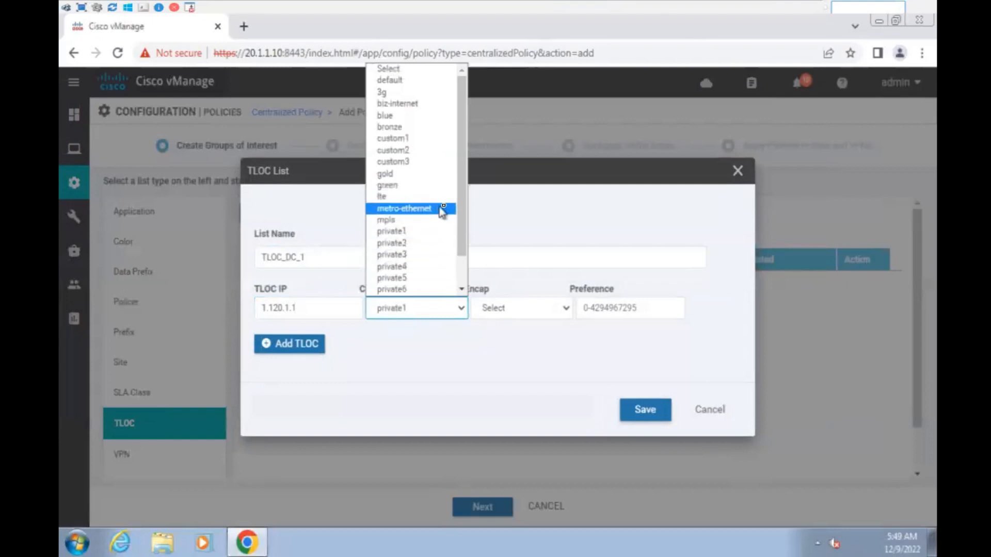
scroll(463, 210, "down", 1)
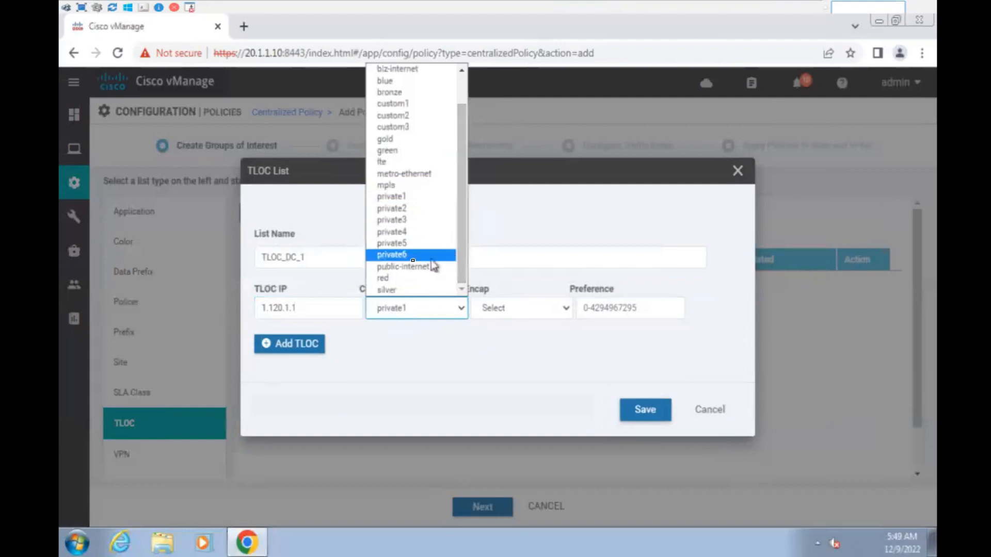
left_click(411, 266)
left_click(511, 310)
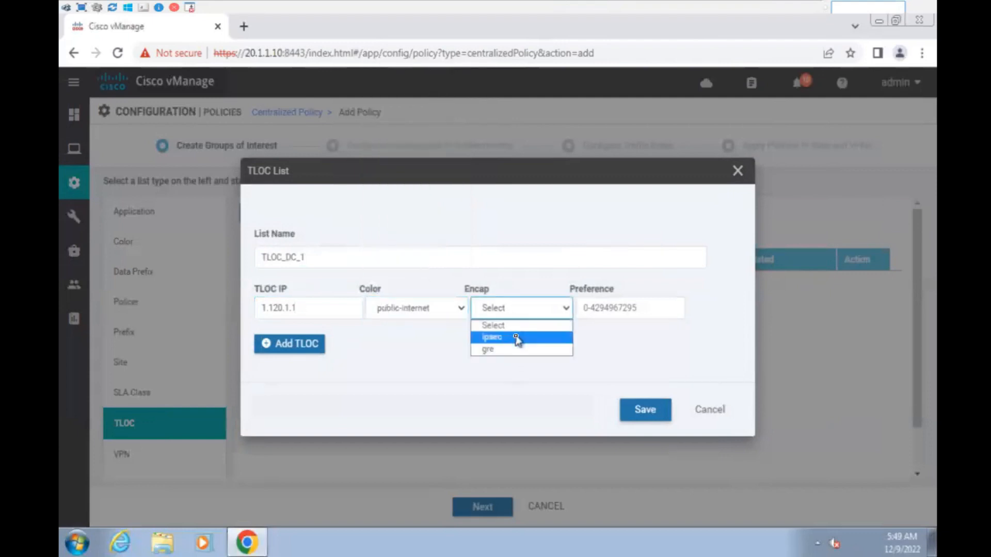
left_click(517, 337)
- Add a second TLOC 1.120.1.1 on mpls with ipsec and save TLOC_DC_1
left_click(289, 345)
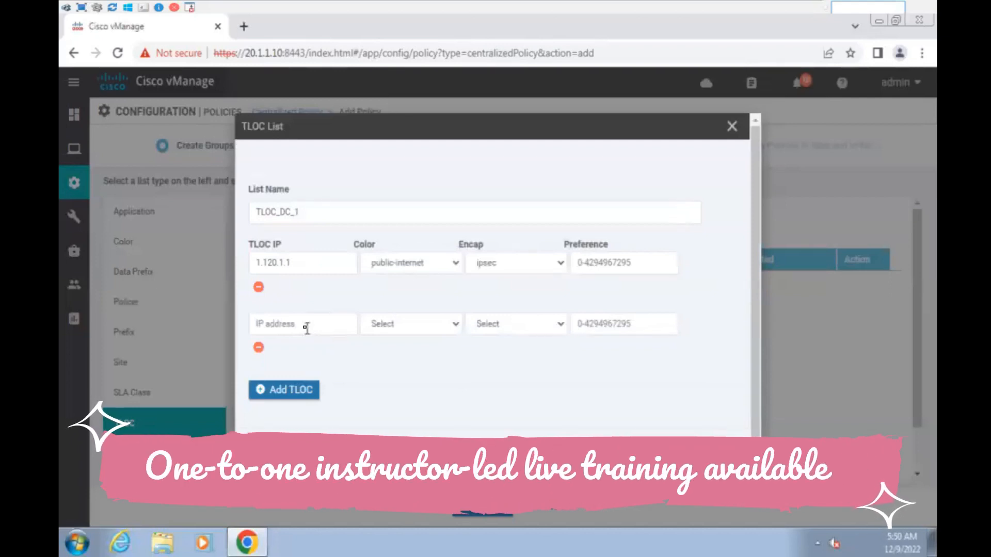
left_click(306, 329)
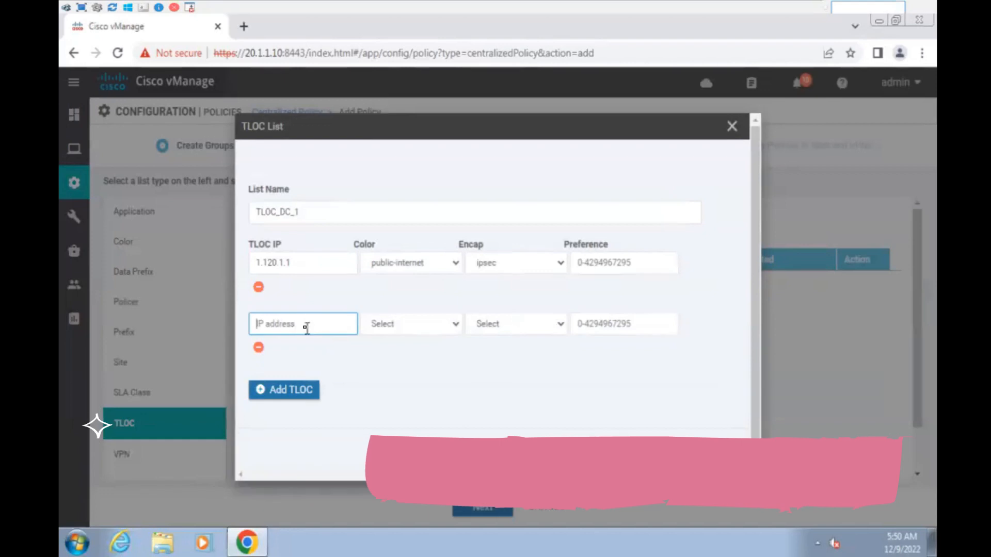
type("1.120.1.1")
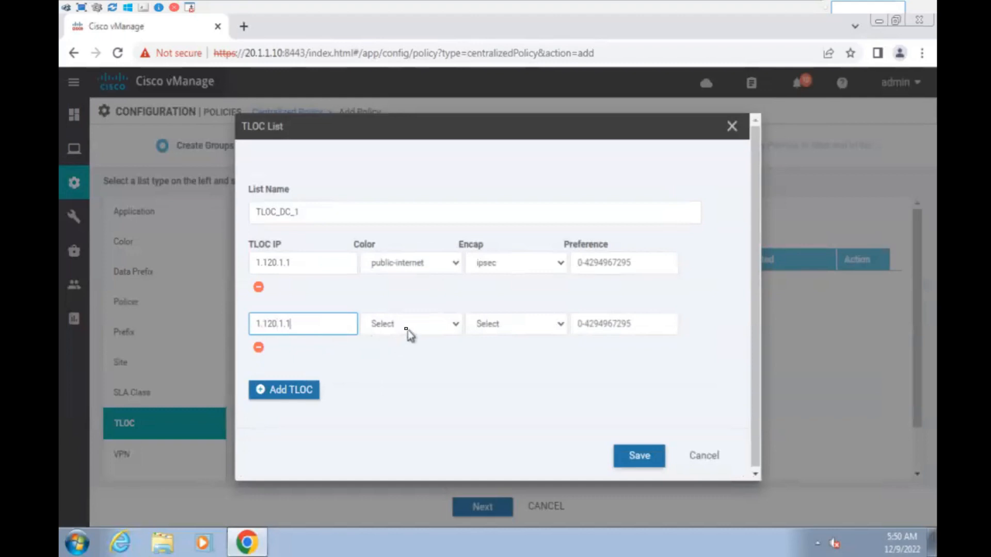
left_click(408, 331)
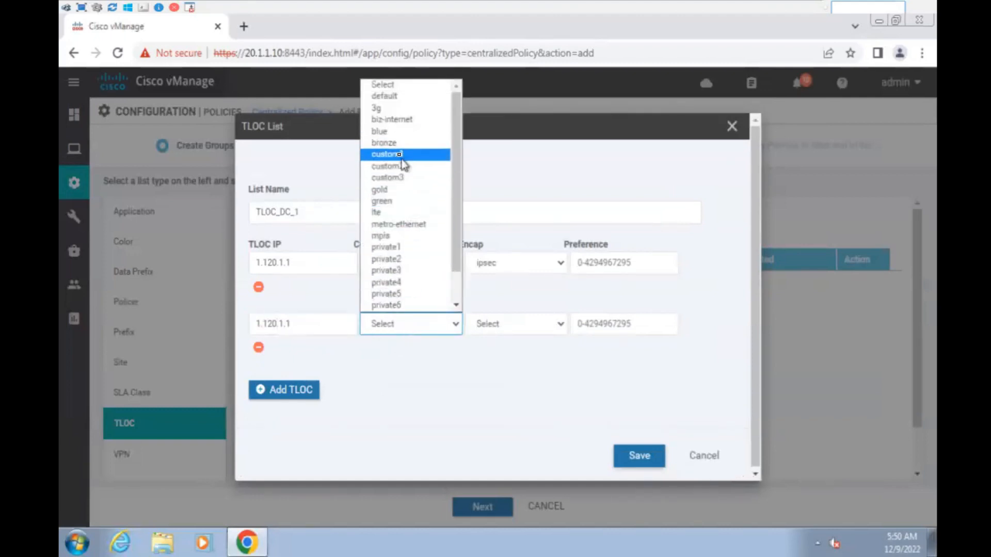
left_click(384, 235)
left_click(506, 331)
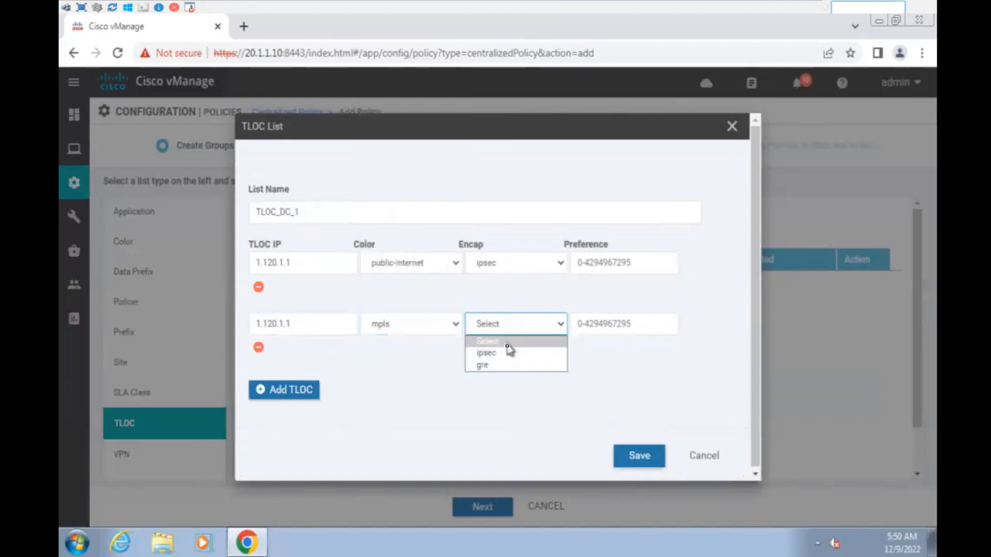
left_click(513, 349)
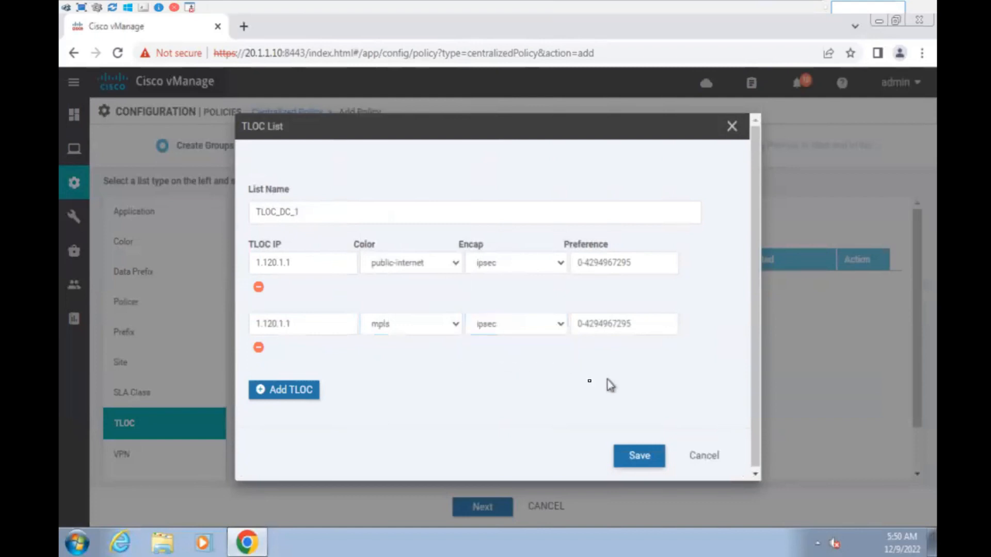
left_click(639, 457)
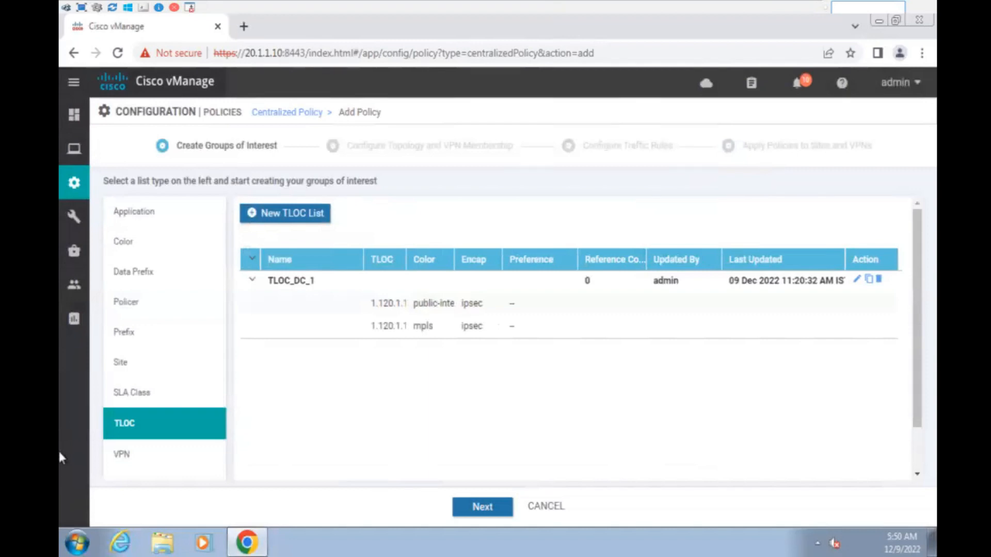
- Advance to the Topology step and start a Custom Control (Route & TLOC) policy
left_click(482, 507)
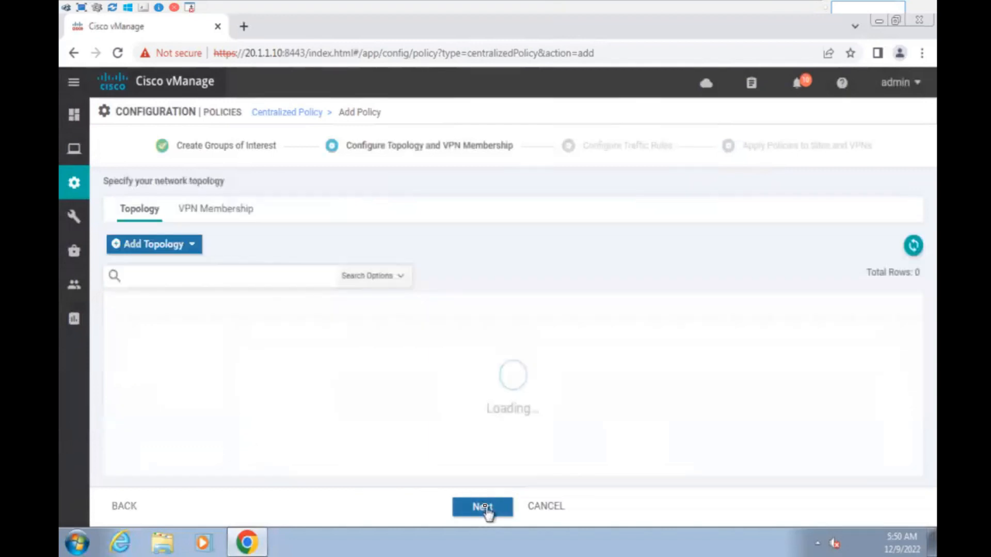
left_click(155, 245)
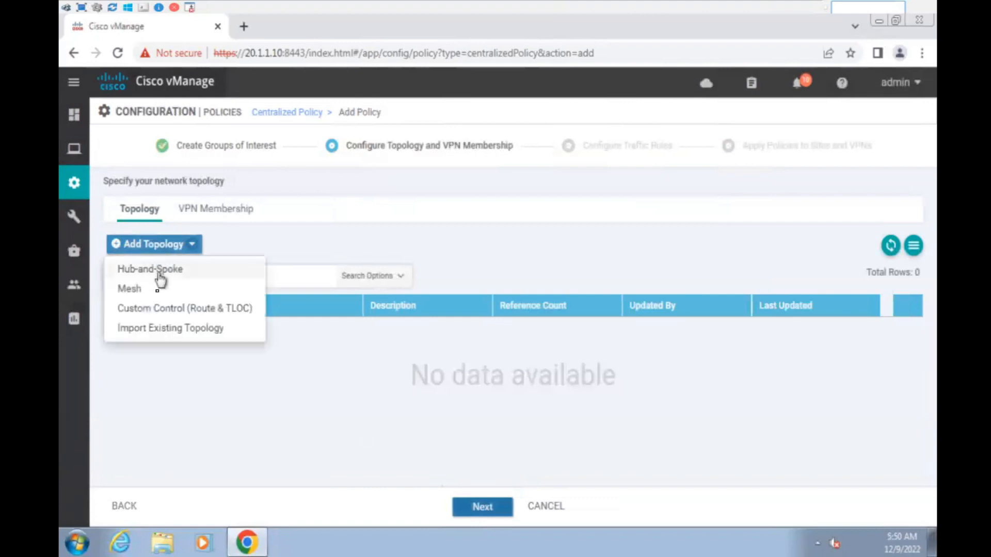
left_click(166, 308)
- Enter the policy name and paste it into the Description field
left_click(255, 158)
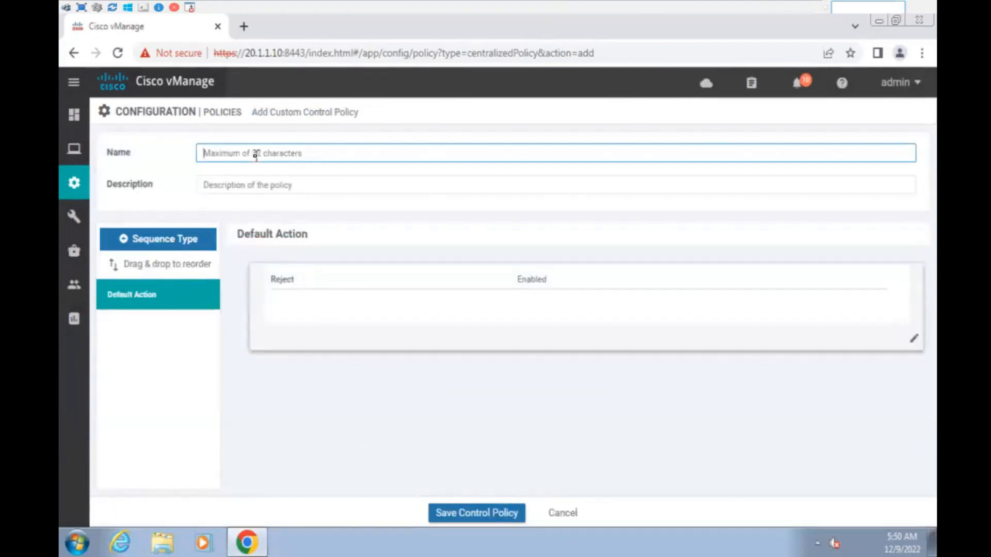
type("T")
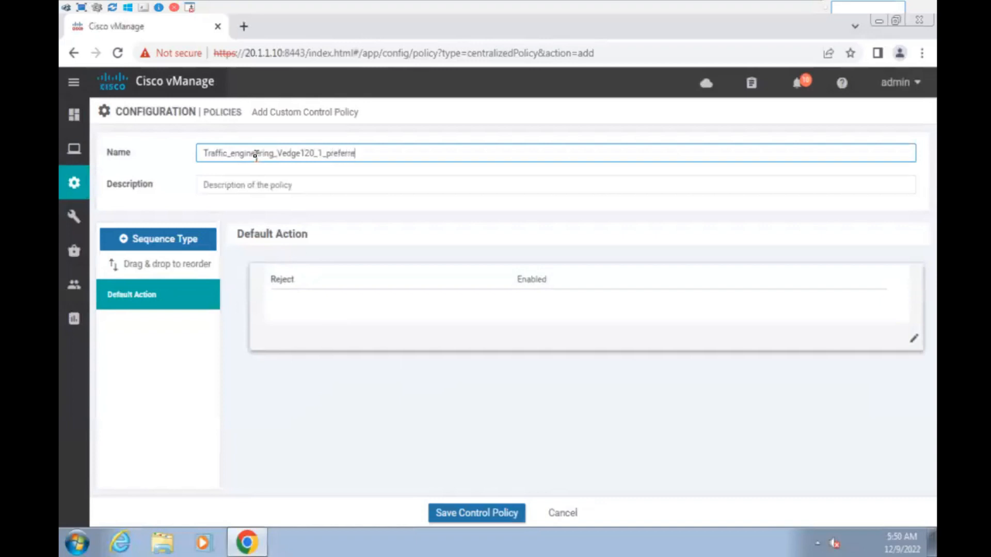
double_click(255, 156)
key("ctrl+c")
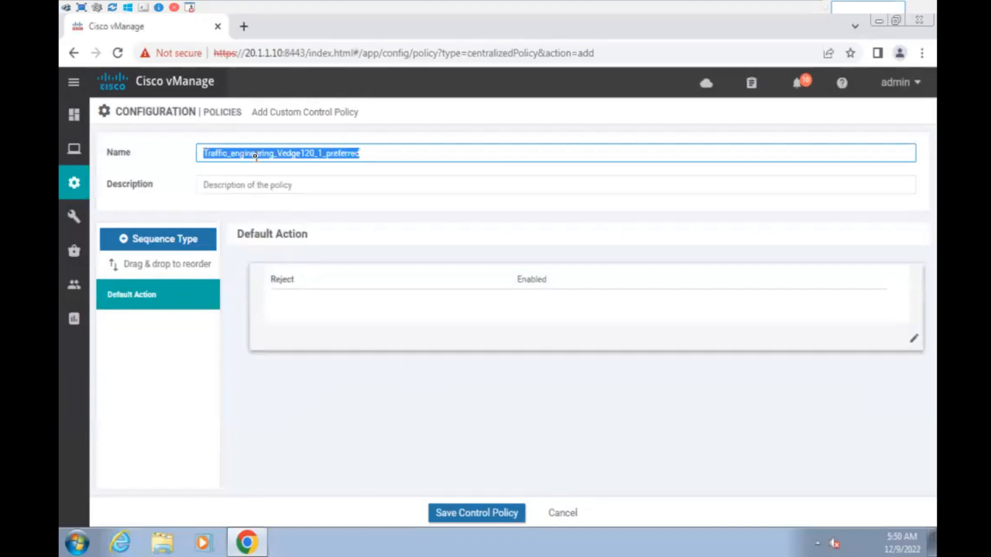
left_click(274, 180)
key("ctrl+v")
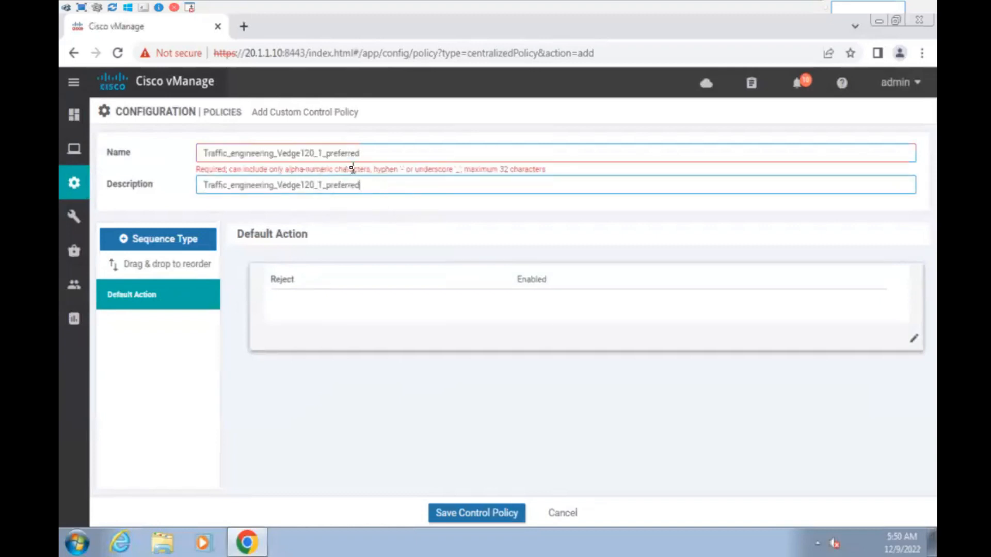
- Trim both the name and description down to Traffic_engineering
left_click_drag(366, 153, 285, 154)
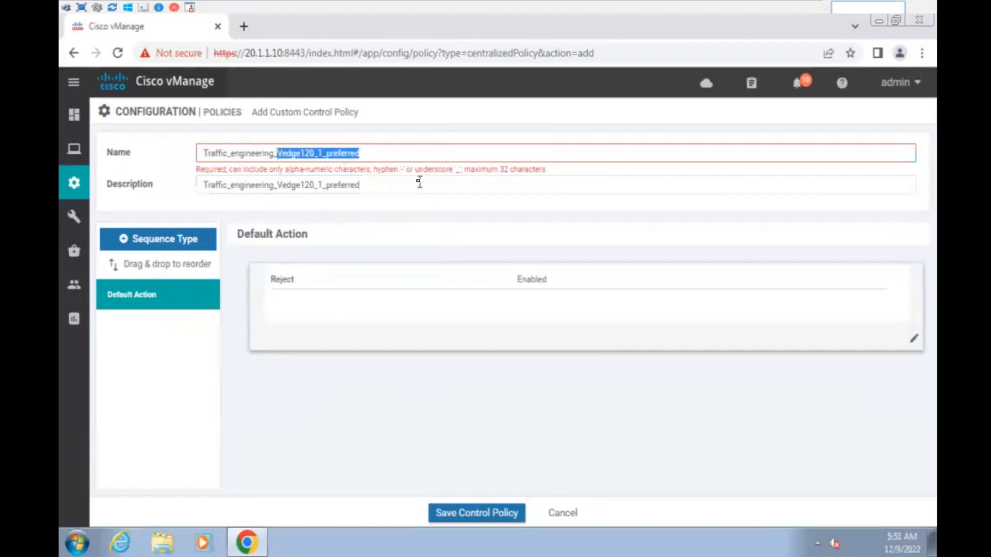
key("BackSpace")
key("BackSpace")
left_click_drag(317, 157, 85, 160)
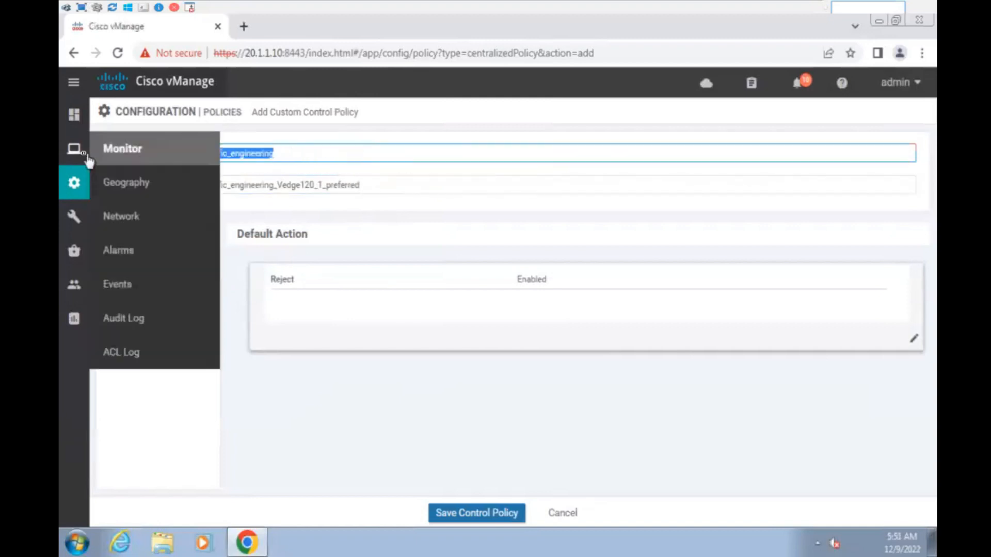
key("ctrl+v")
key("ctrl+z")
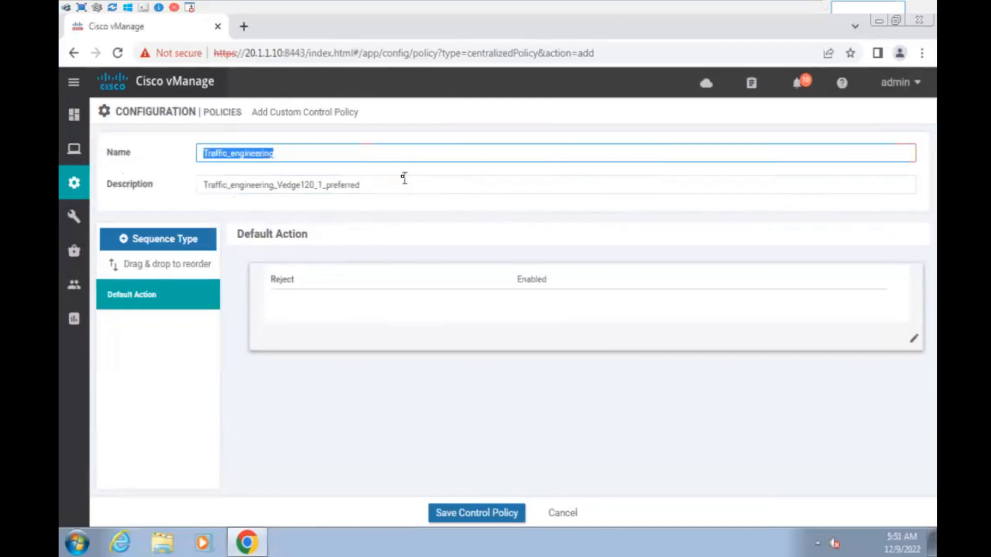
key("ctrl+c")
left_click_drag(375, 185, 170, 190)
key("ctrl+v")
left_click(379, 211)
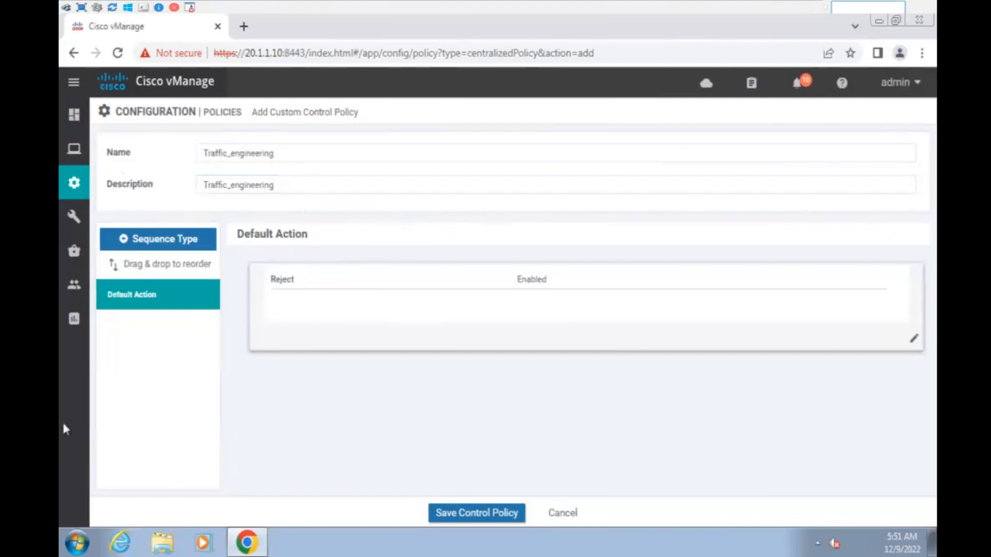
left_click(166, 240)
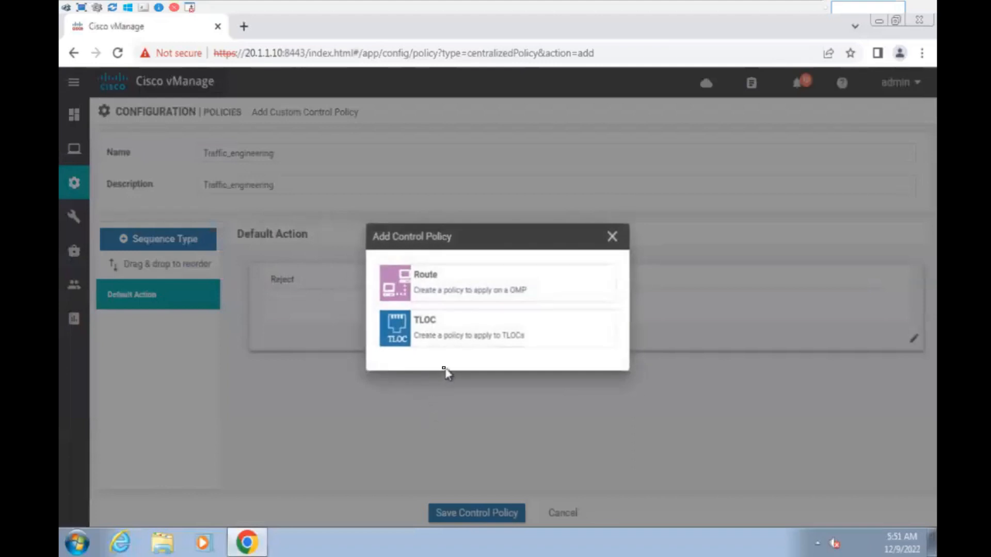
- Add a TLOC sequence and draft a rule matching site list DC
left_click(475, 341)
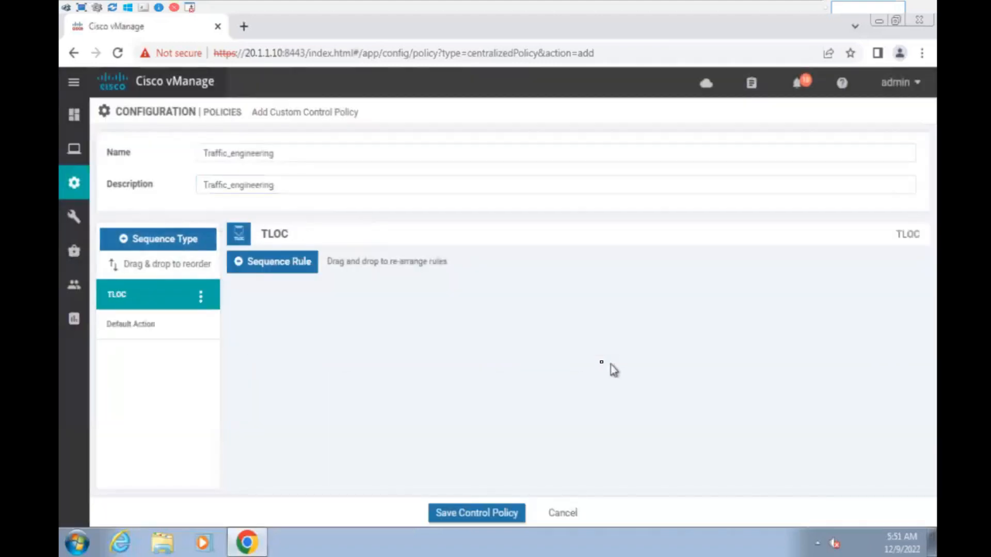
left_click(294, 261)
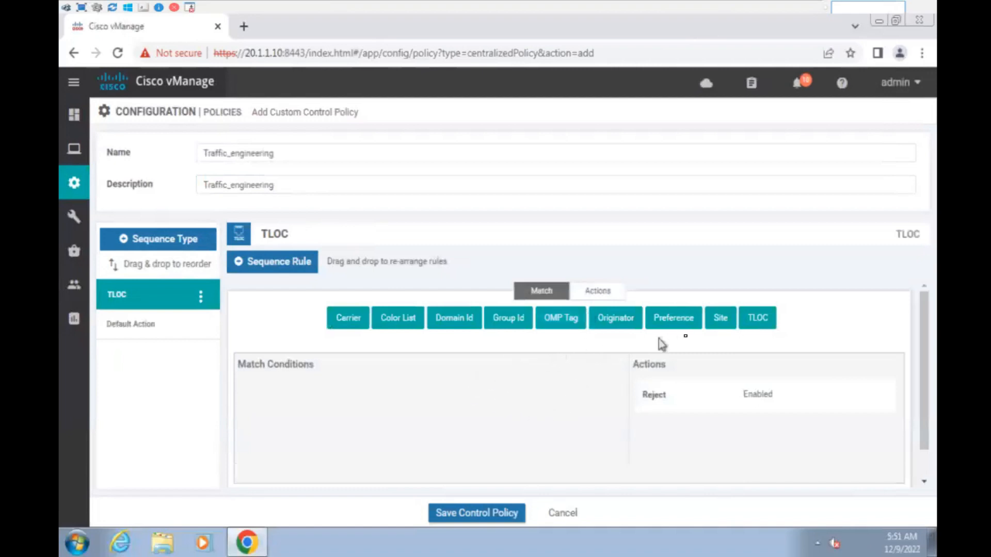
left_click(721, 319)
left_click(320, 422)
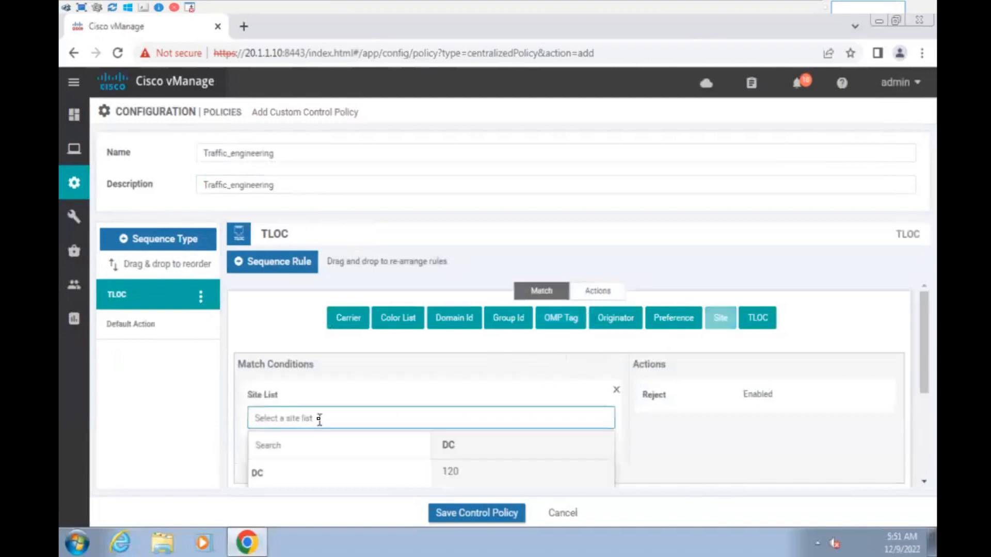
left_click(261, 473)
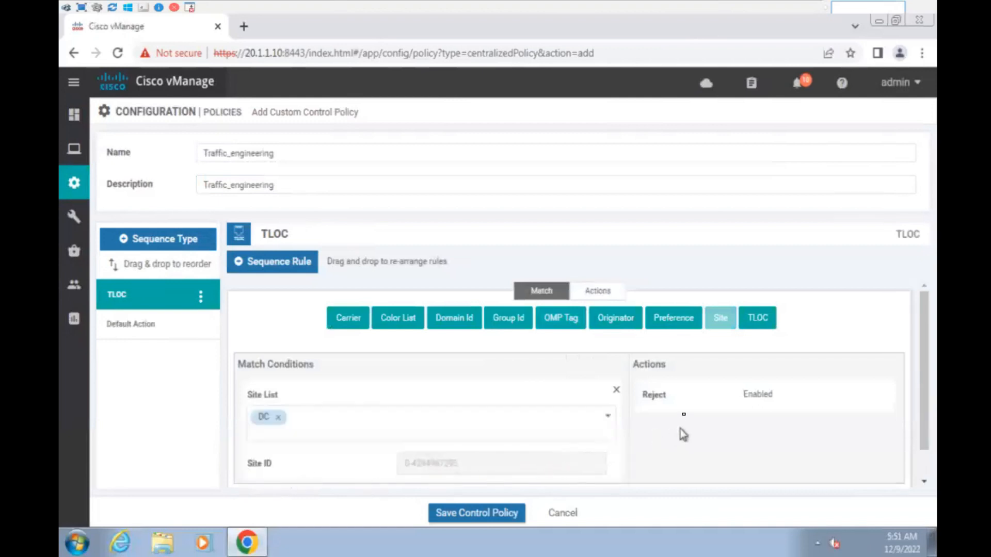
- Set the draft rule to Accept with preference 100, then discard it
left_click(598, 292)
left_click(254, 318)
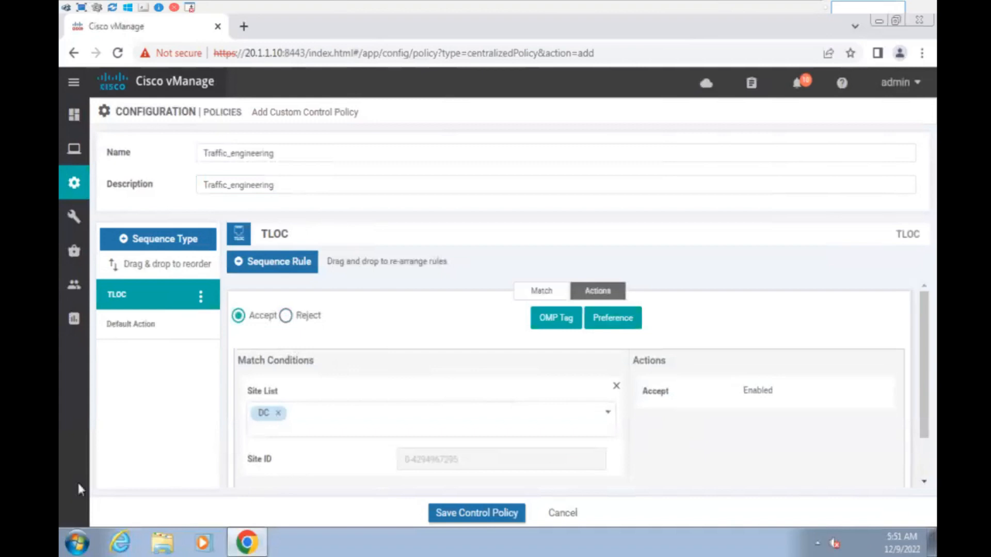
scroll(718, 439, "down", 2)
scroll(714, 433, "up", 2)
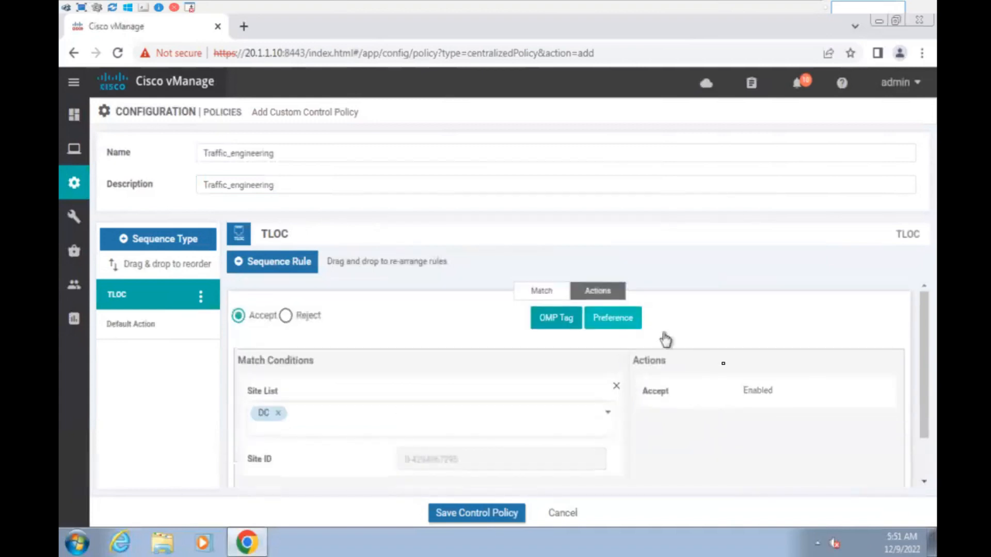
left_click(639, 321)
left_click(781, 446)
type("100")
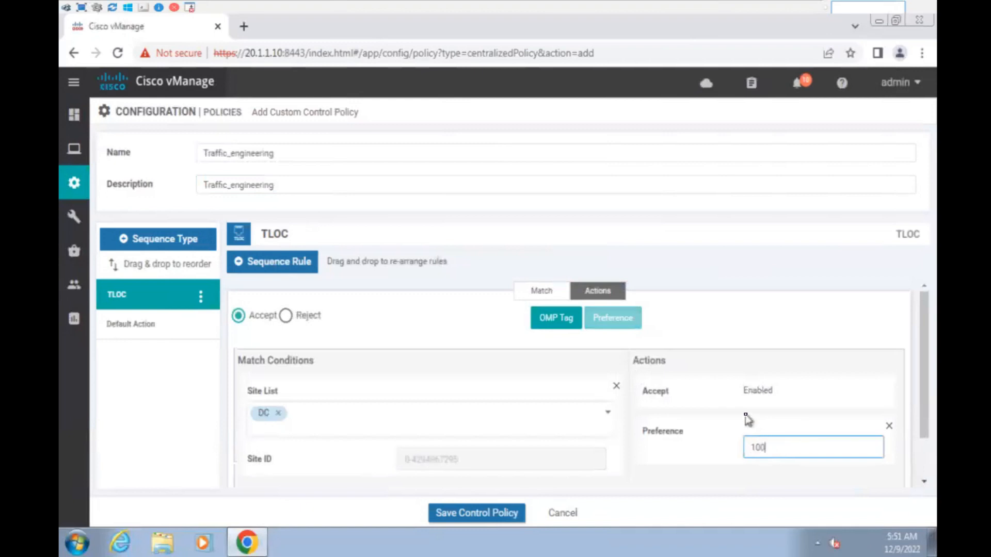
scroll(746, 420, "down", 2)
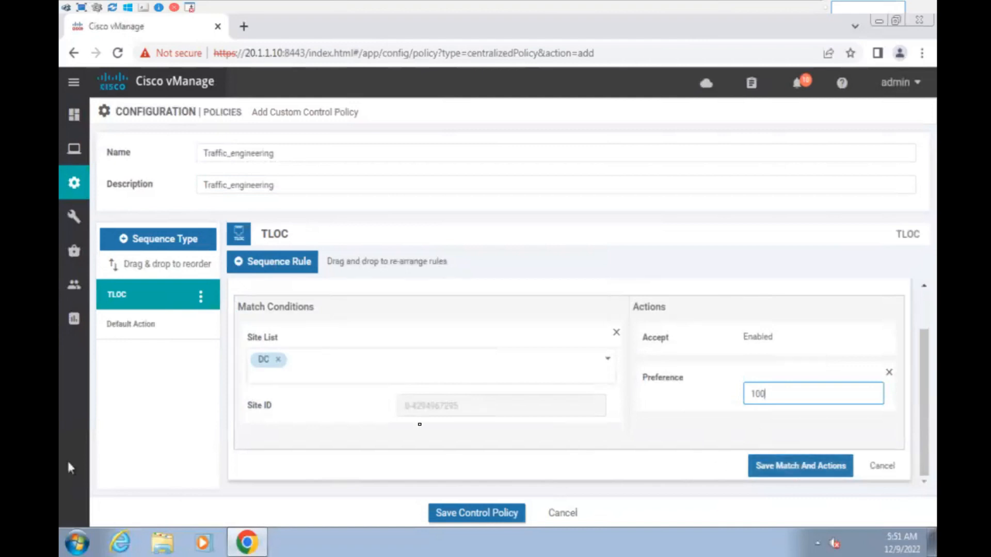
left_click(453, 409)
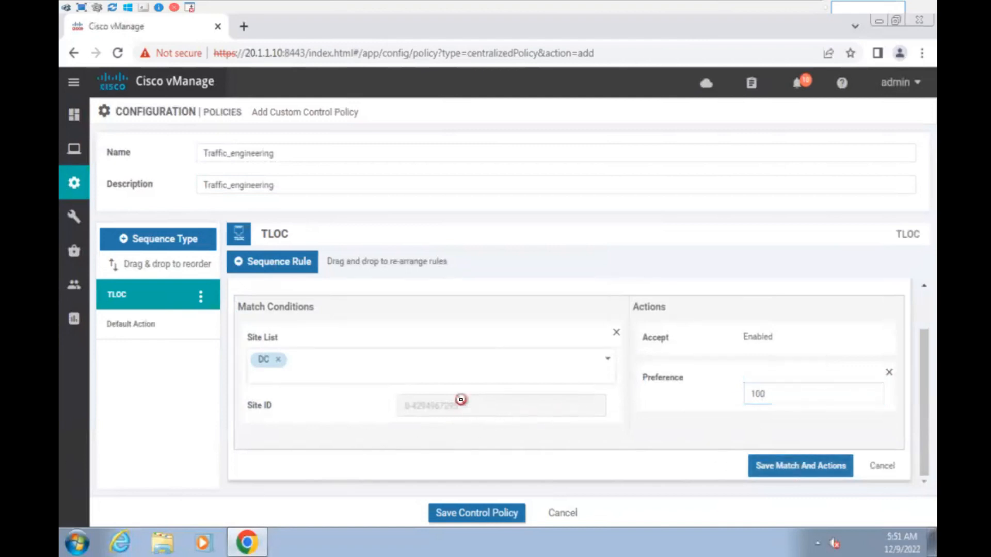
scroll(463, 401, "up", 2)
scroll(759, 454, "down", 2)
left_click(880, 466)
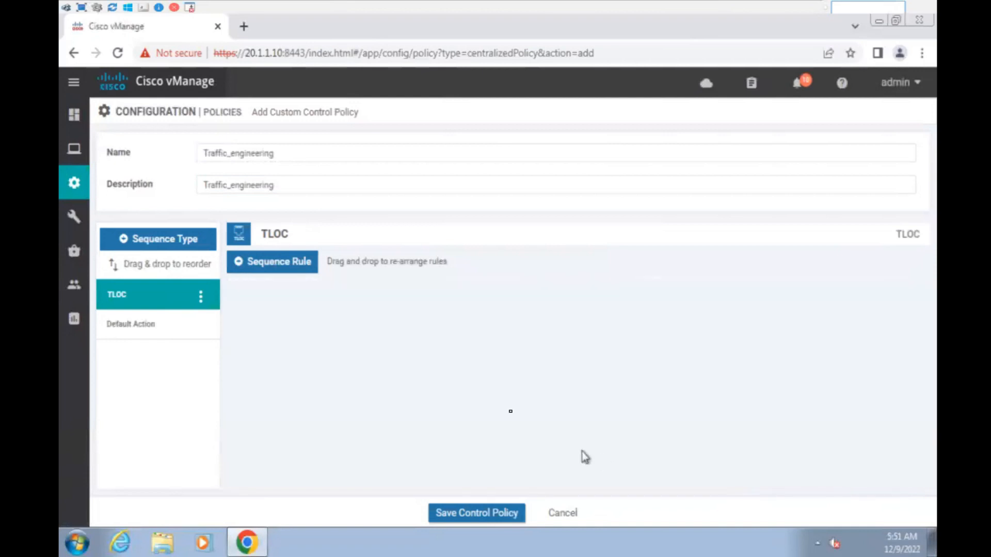
- Create a TLOC rule matching site list DC and TLOC list TLOC_DC_1
left_click(285, 269)
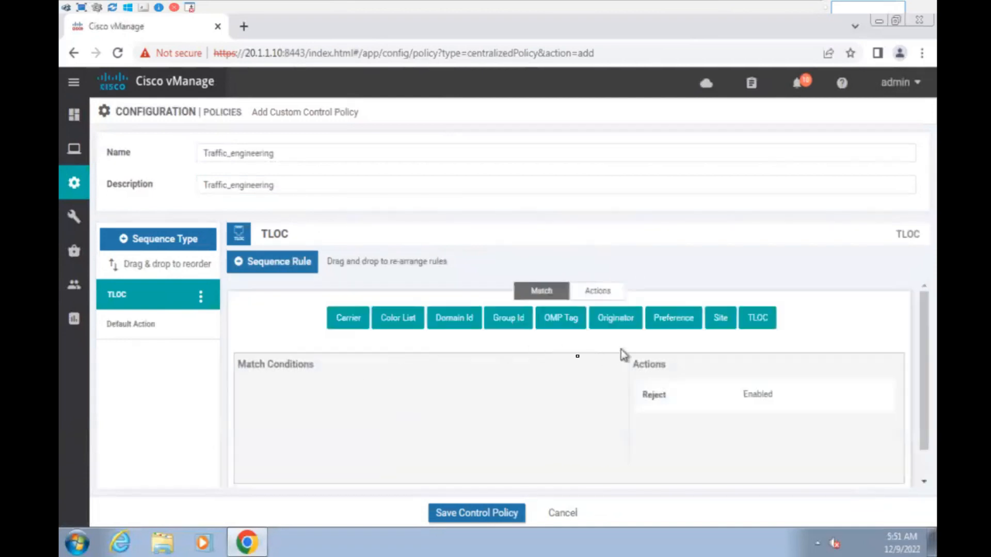
left_click(719, 321)
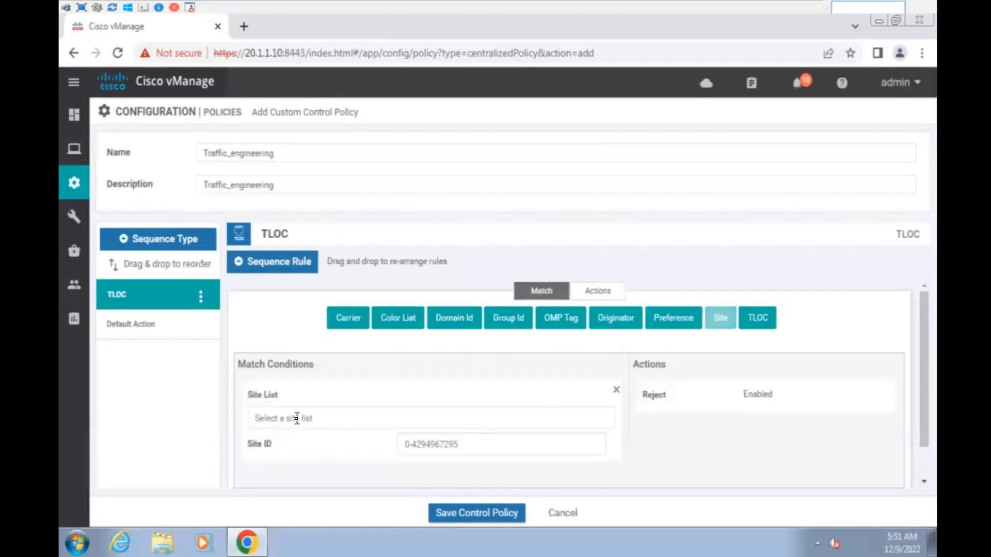
left_click(297, 419)
left_click(345, 471)
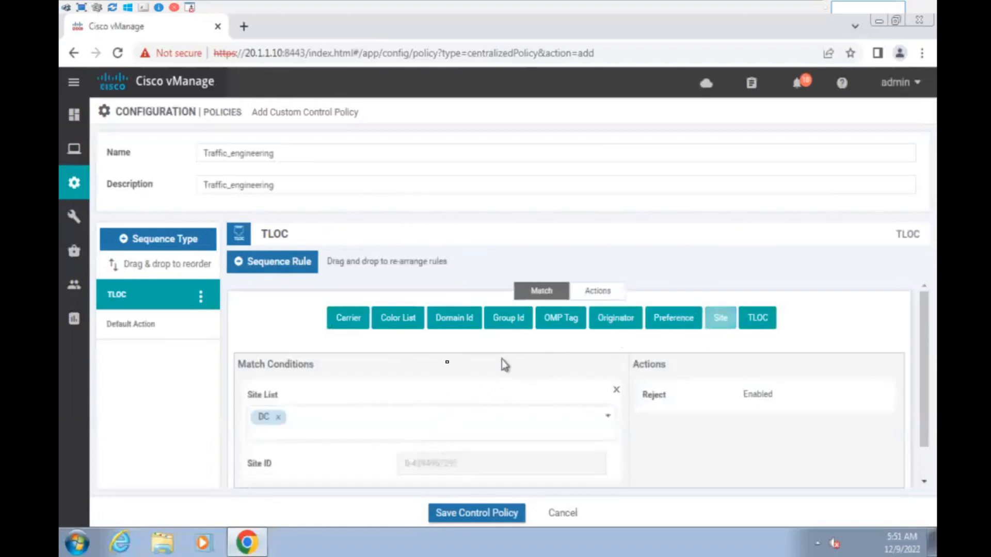
scroll(452, 413, "down", 1)
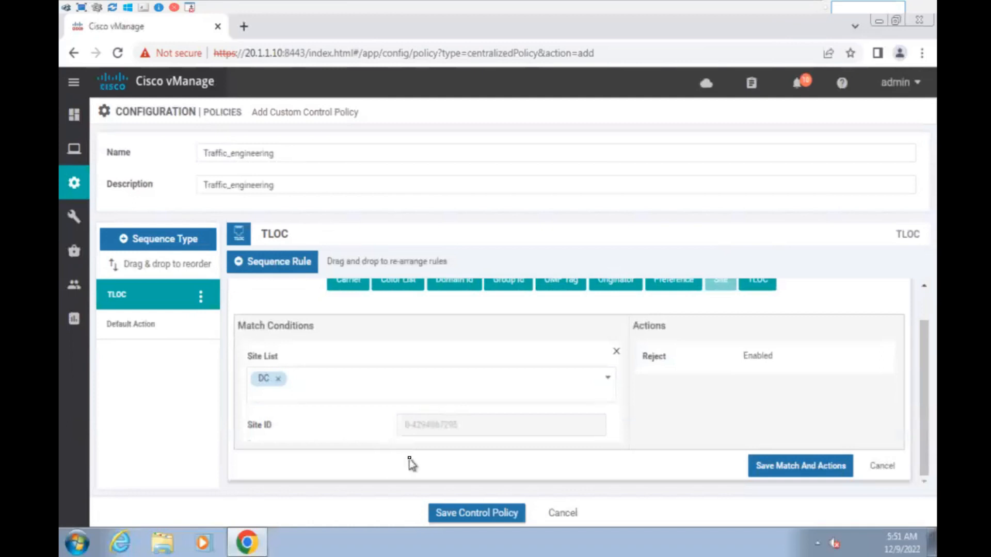
left_click(758, 294)
scroll(341, 439, "down", 2)
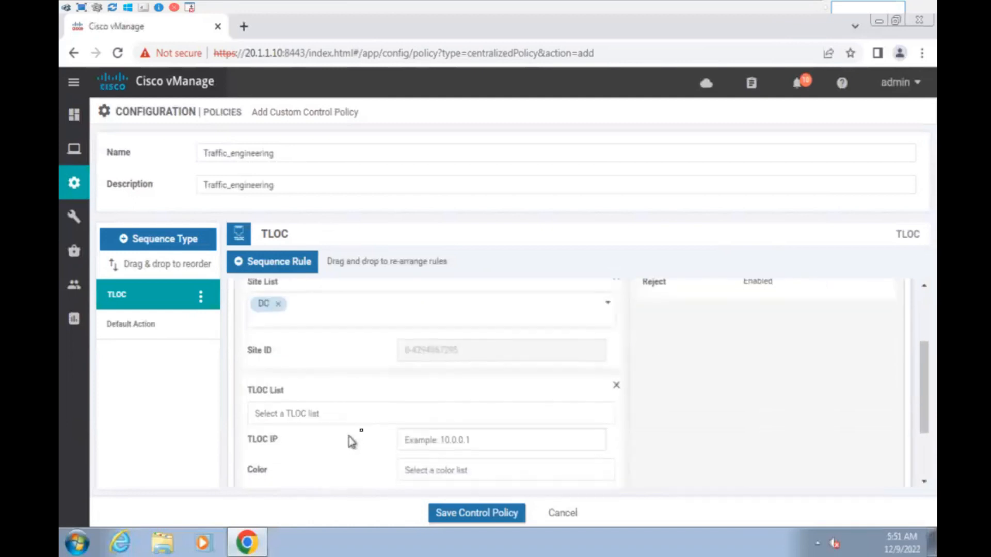
left_click(436, 439)
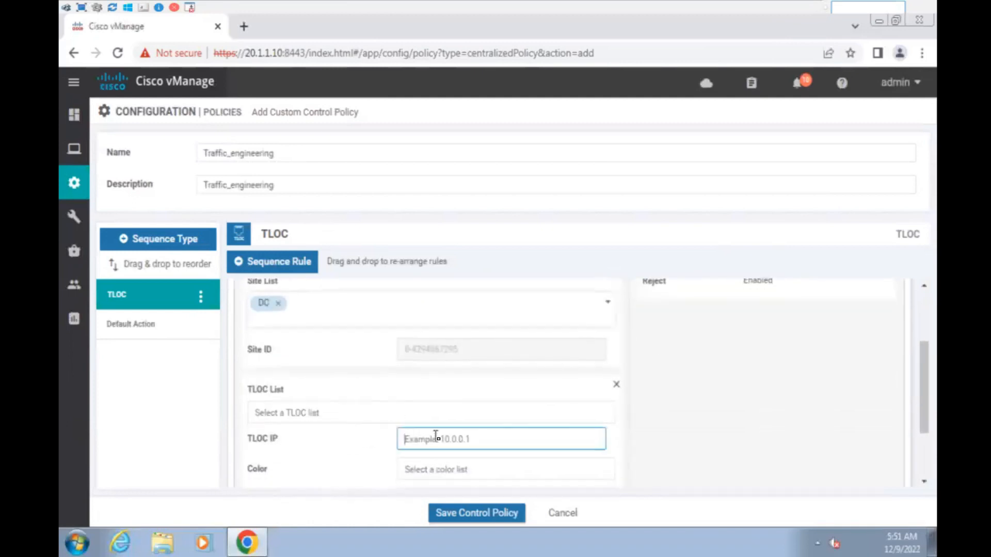
left_click(322, 410)
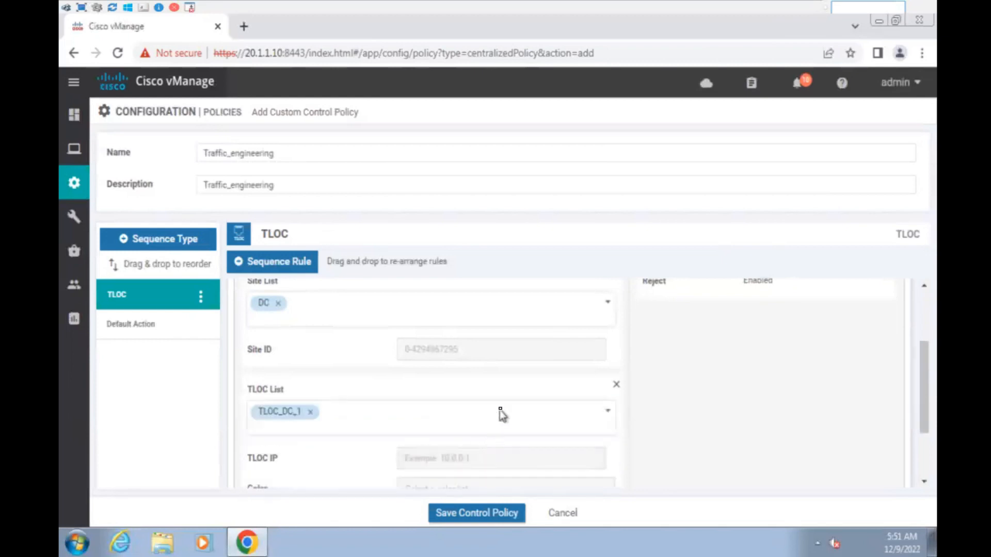
- Give the rule action Accept with preference 99 and save it
scroll(568, 410, "up", 5)
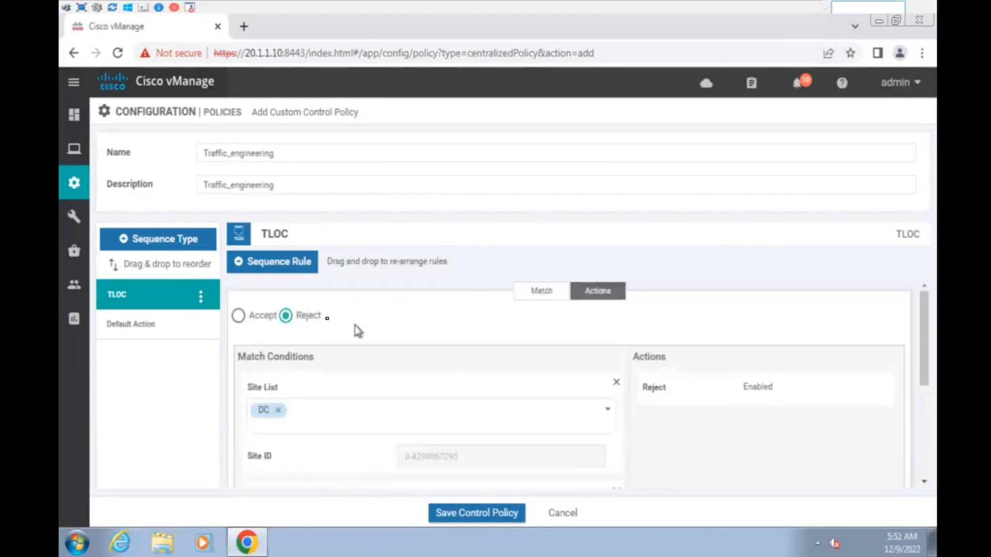
left_click(238, 316)
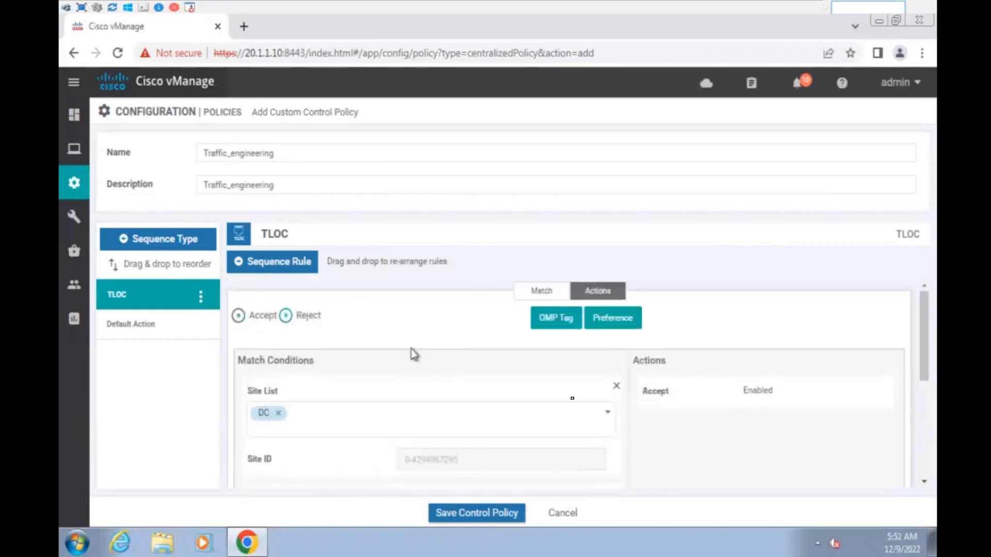
left_click(631, 325)
left_click(792, 445)
type("99")
scroll(791, 453, "down", 2)
scroll(806, 467, "down", 5)
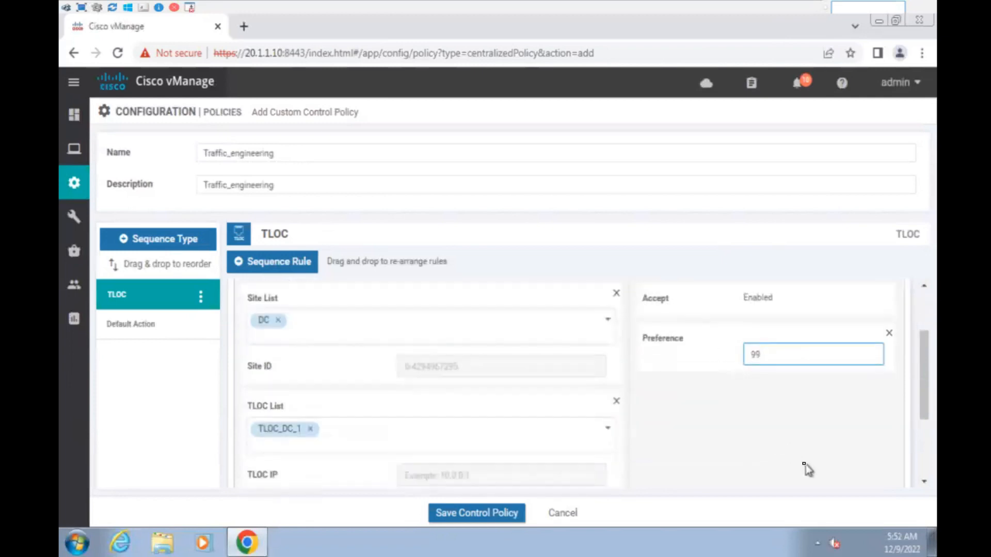
left_click(814, 467)
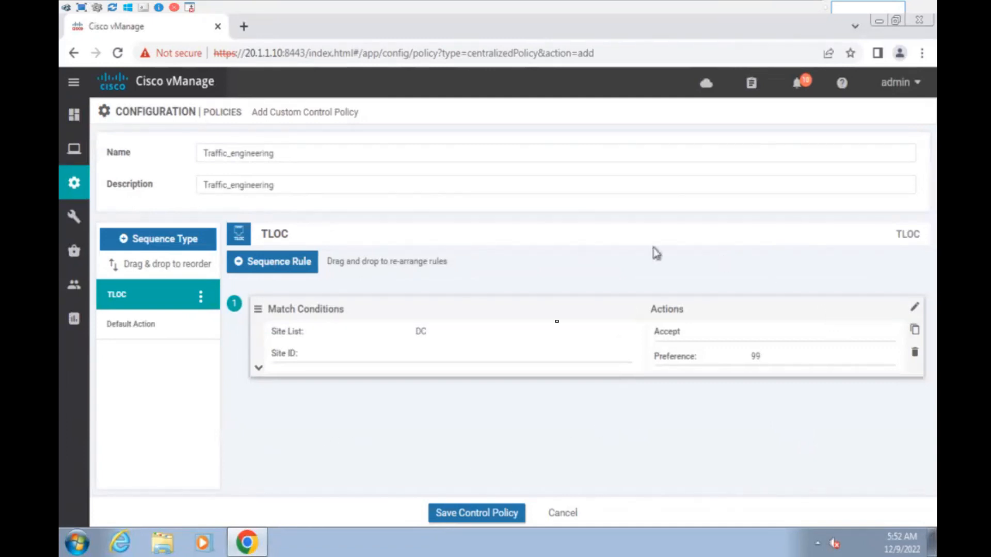
- Edit rule 1 to change its preference from 99 to 120 and save it
left_click(915, 308)
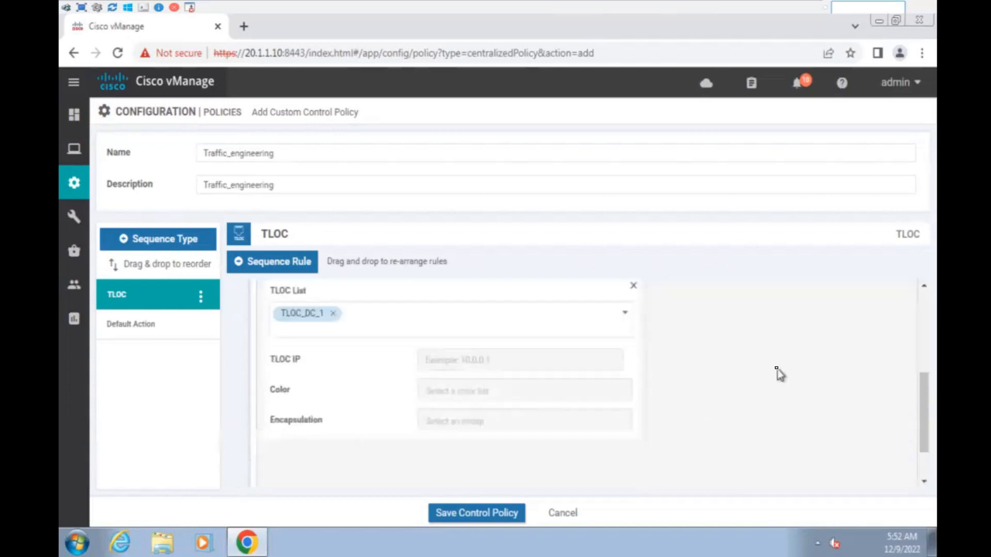
left_click_drag(792, 332, 742, 336)
type("1200")
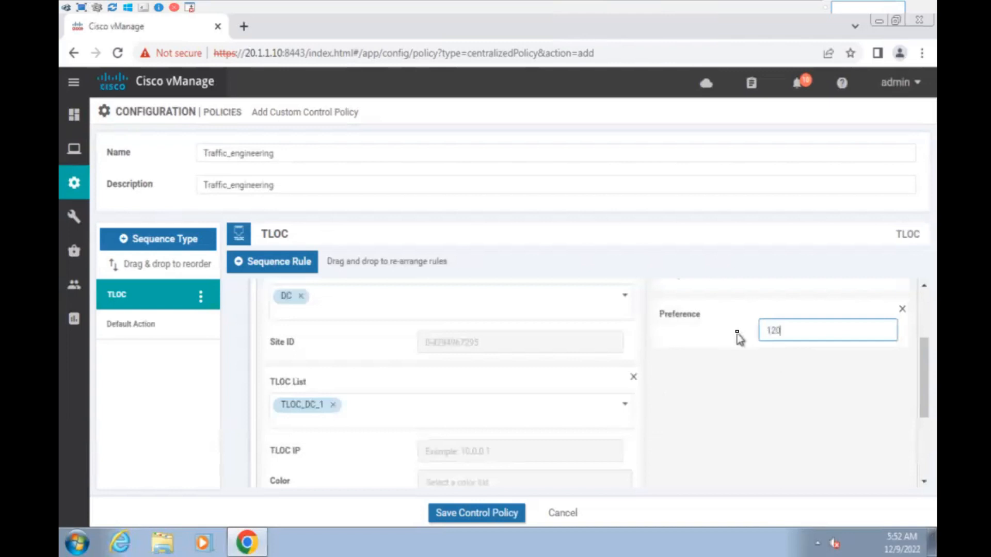
scroll(800, 438, "down", 1)
scroll(804, 440, "down", 3)
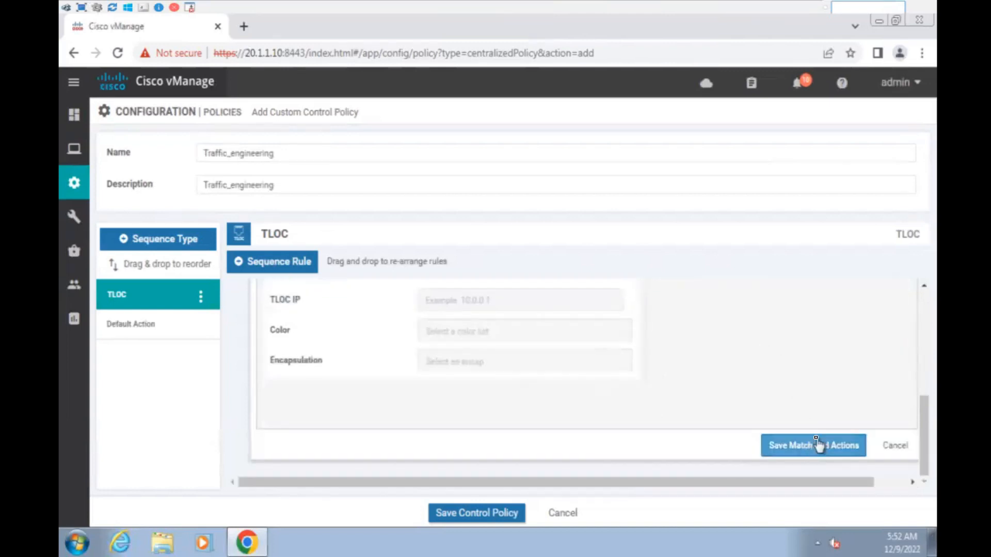
left_click(818, 445)
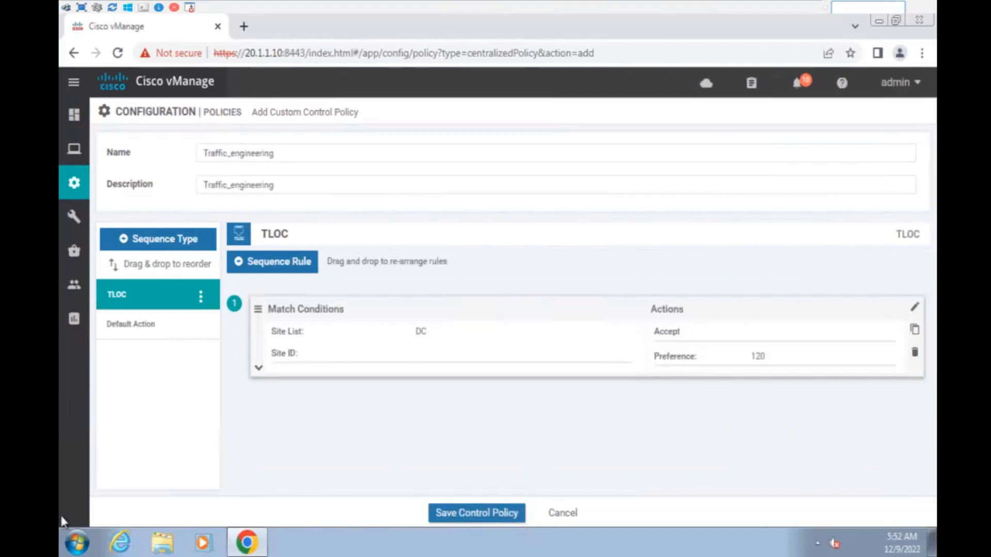
- Save the control policy and name and describe the centralized policy 'main'
left_click(514, 513)
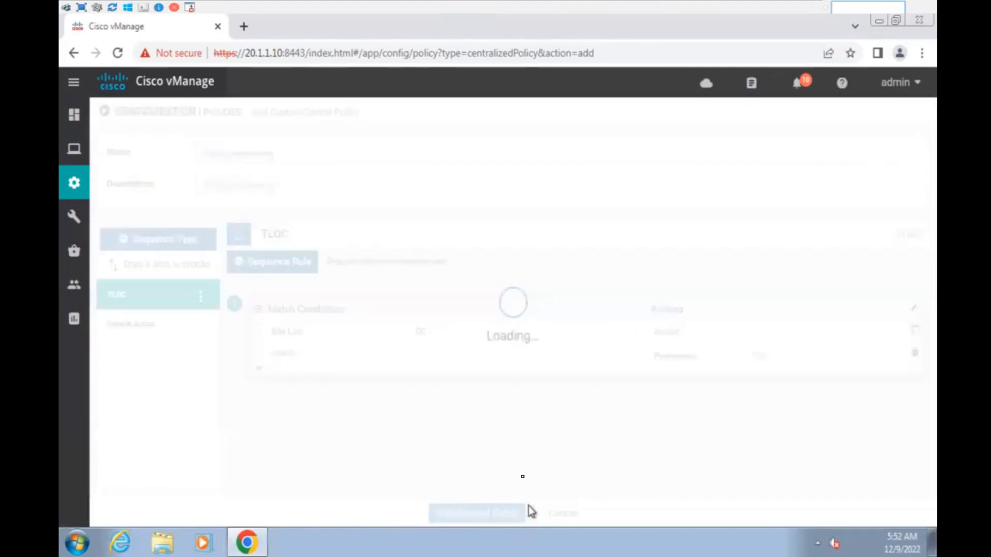
left_click(496, 510)
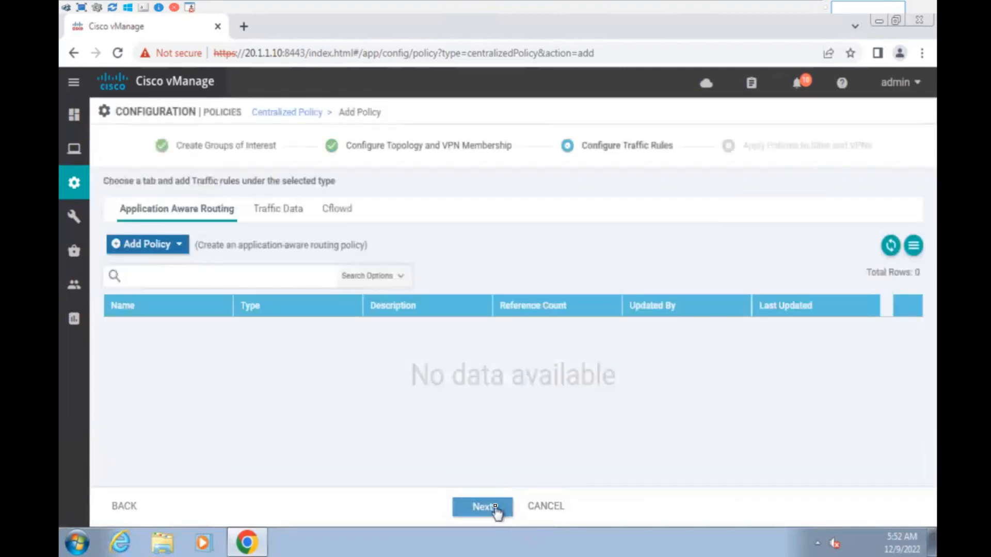
left_click(496, 510)
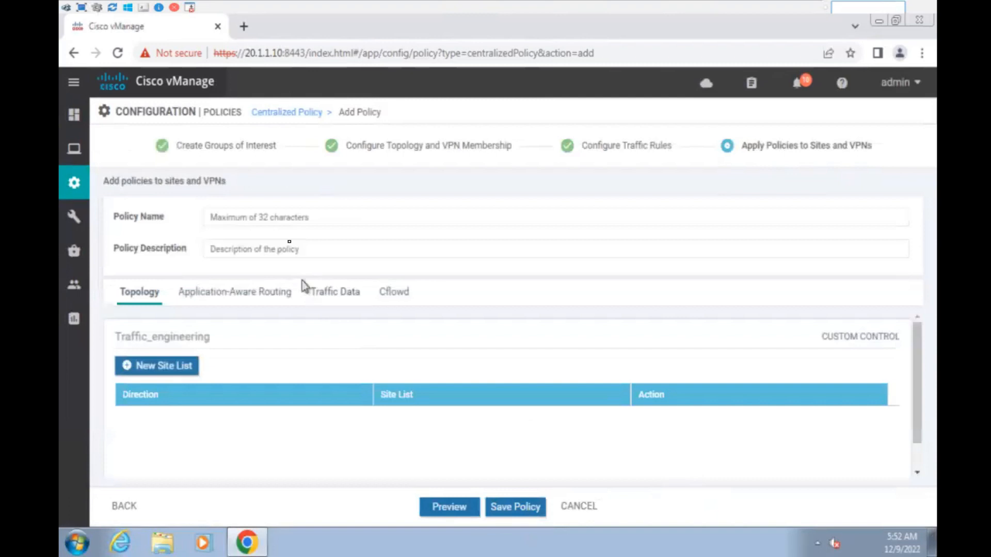
left_click(291, 217)
type("main")
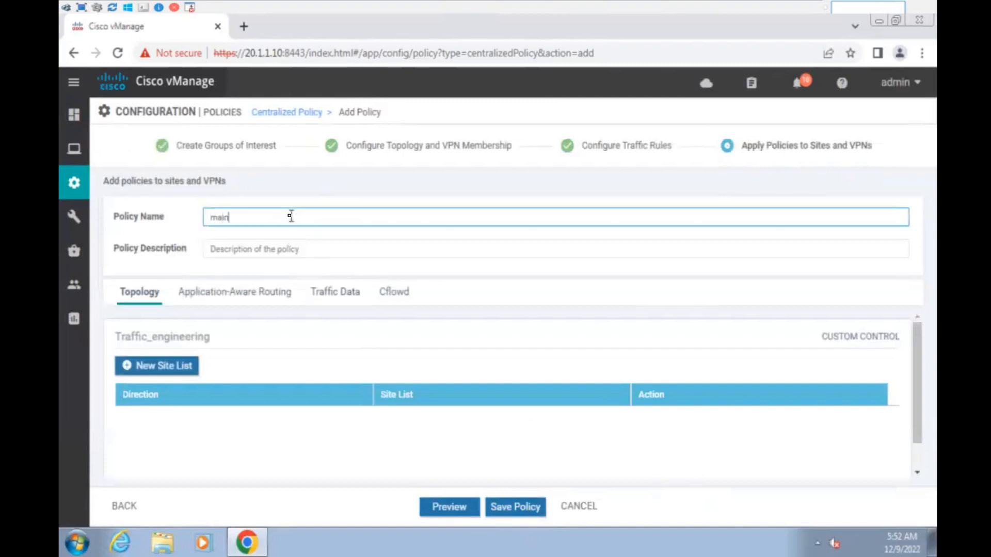
left_click(280, 250)
type("main")
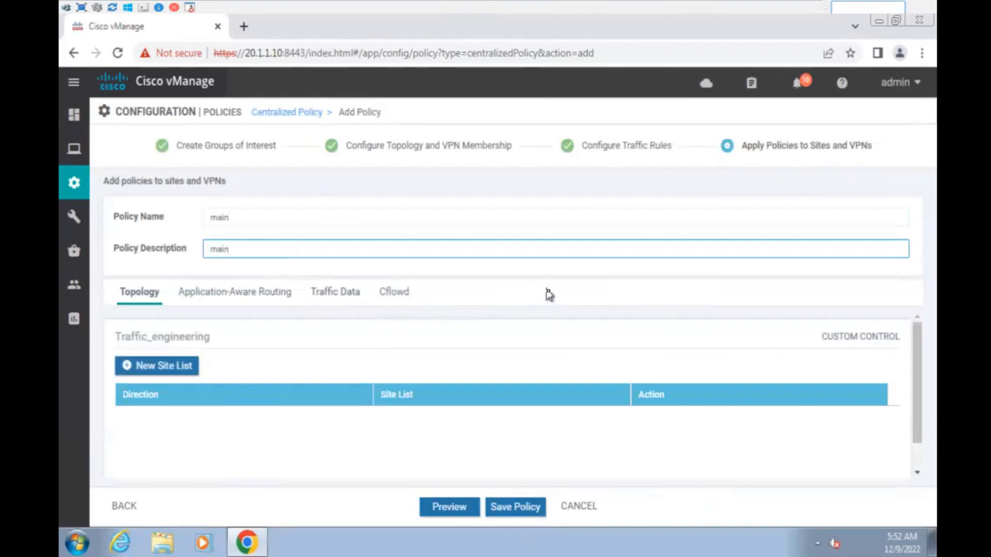
left_click(558, 312)
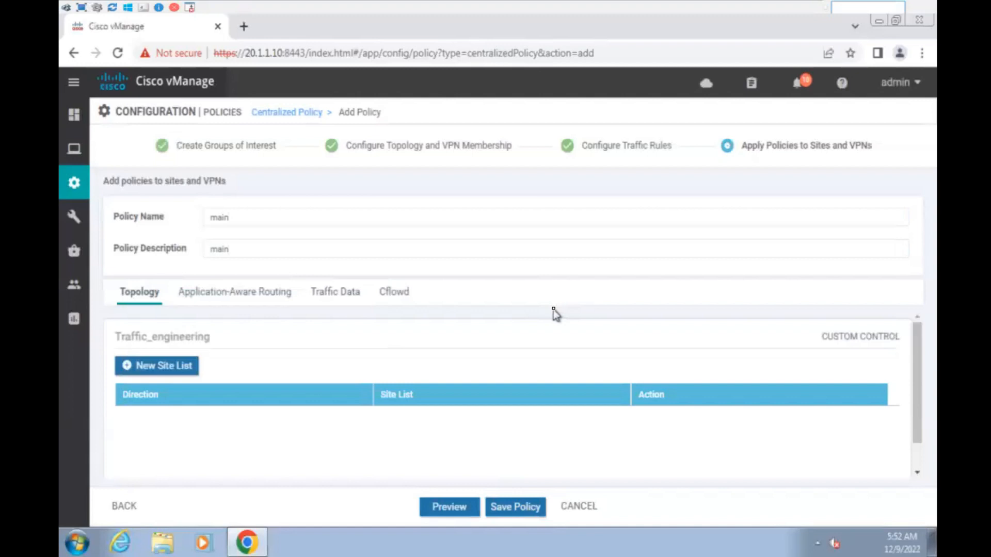
- Apply Traffic_engineering inbound to site list DC
left_click(166, 372)
scroll(348, 358, "down", 2)
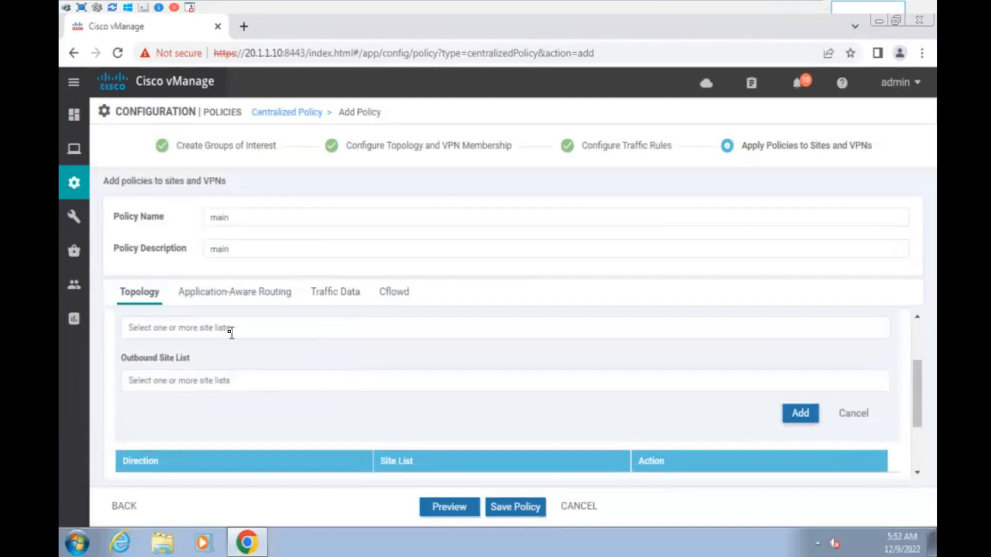
left_click(231, 332)
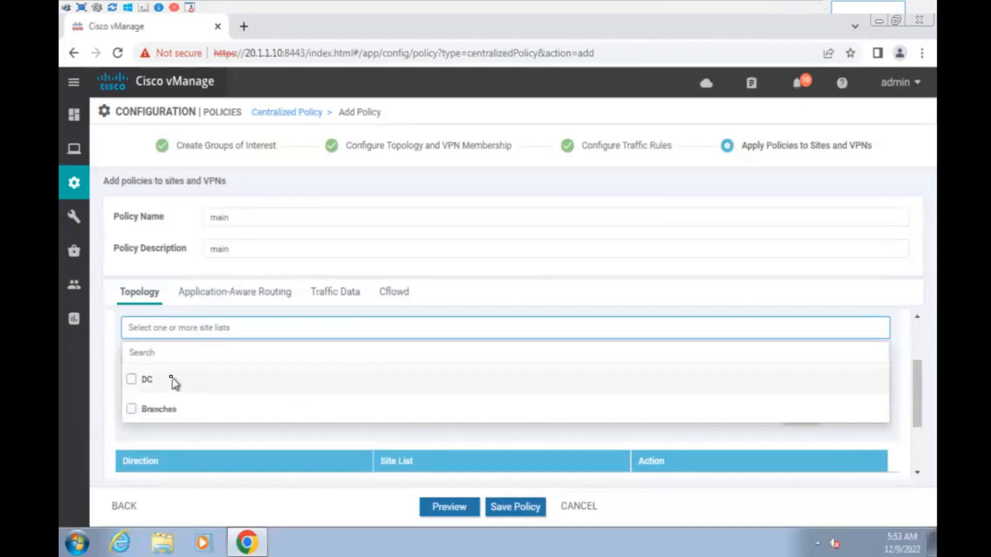
left_click(148, 380)
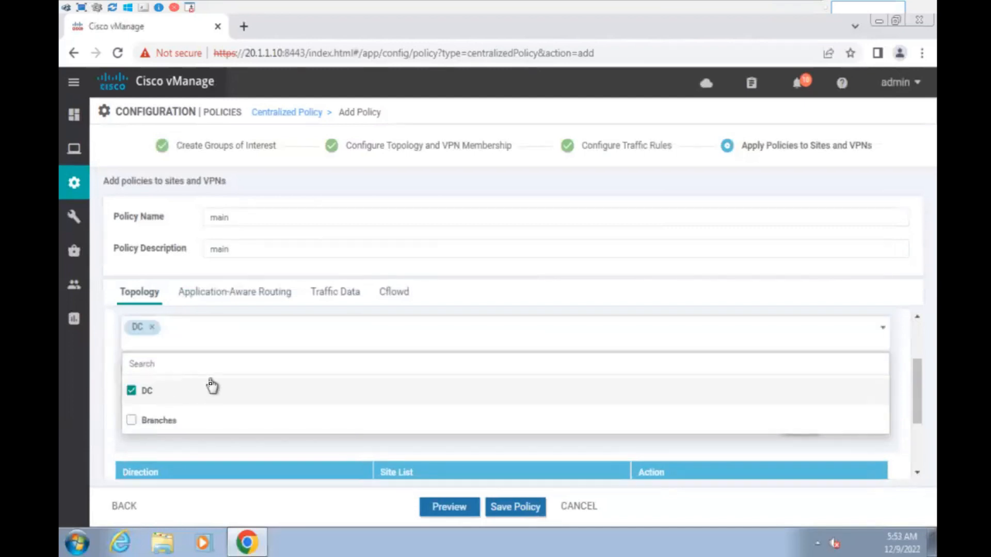
left_click(907, 367)
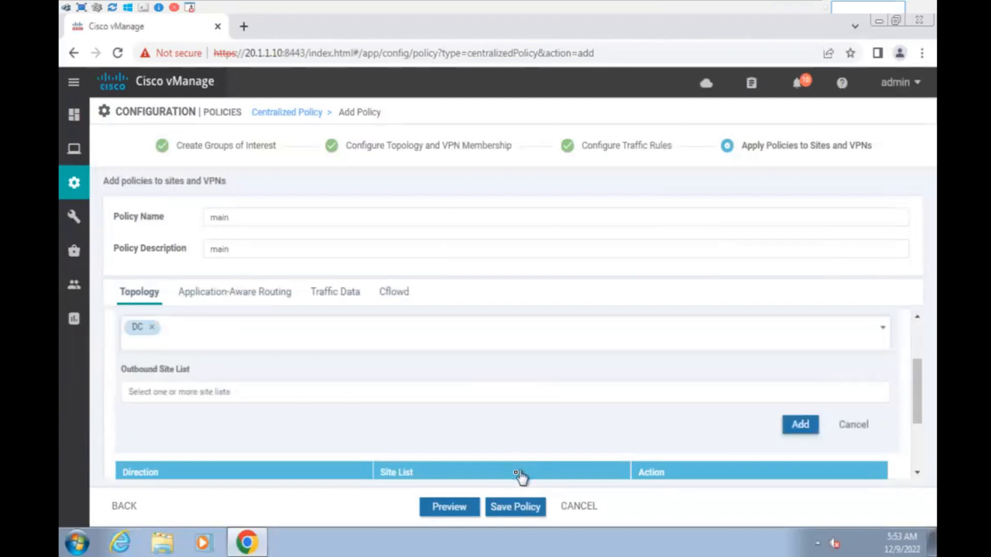
left_click(800, 427)
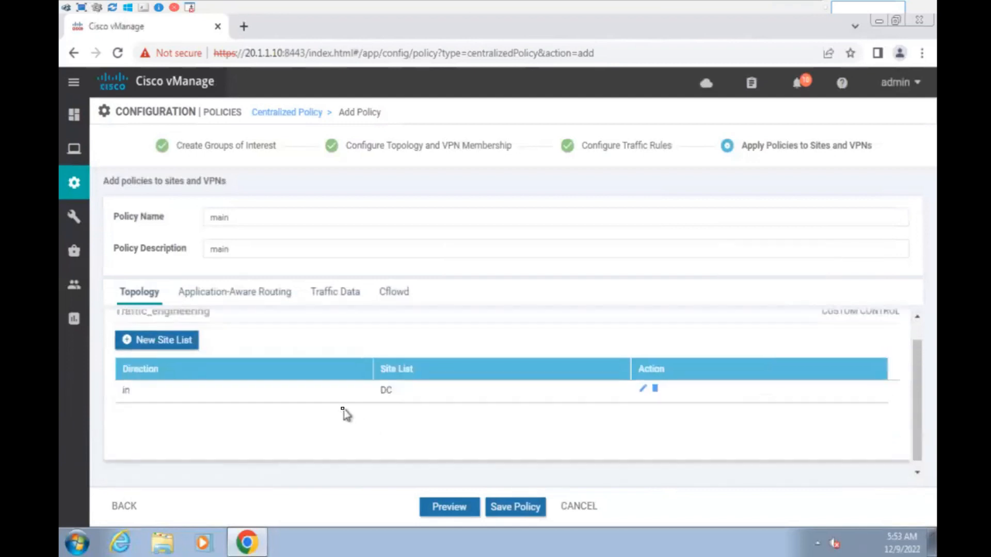
scroll(345, 413, "up", 1)
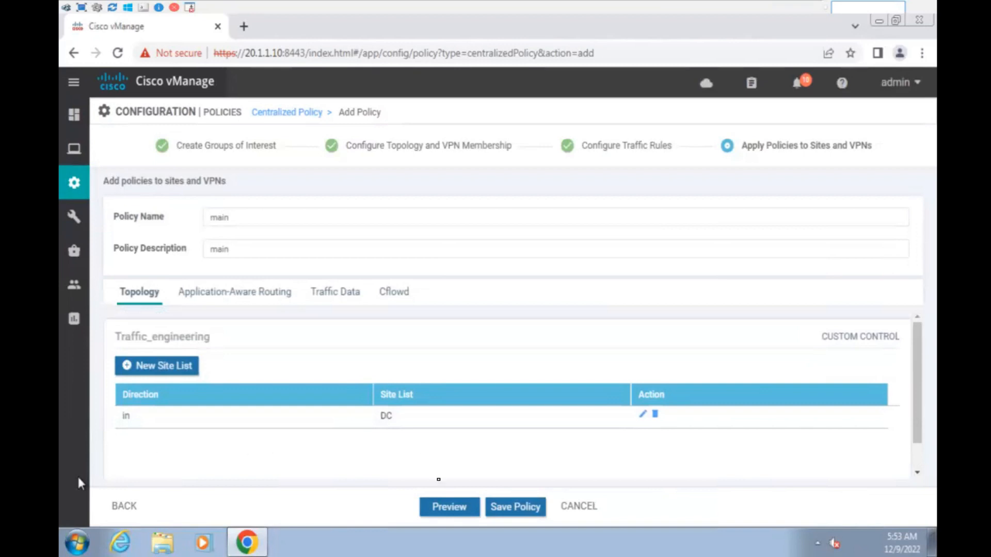
- Preview the config: Traffic_engineering matches DC and TLOC_DC_1, sets preference 120, default reject
left_click(469, 511)
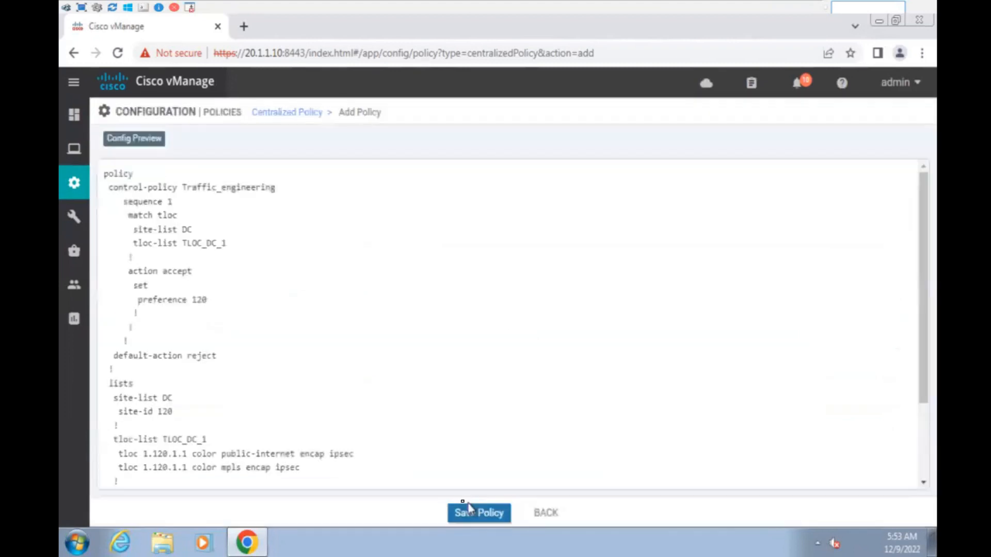
scroll(396, 373, "down", 3)
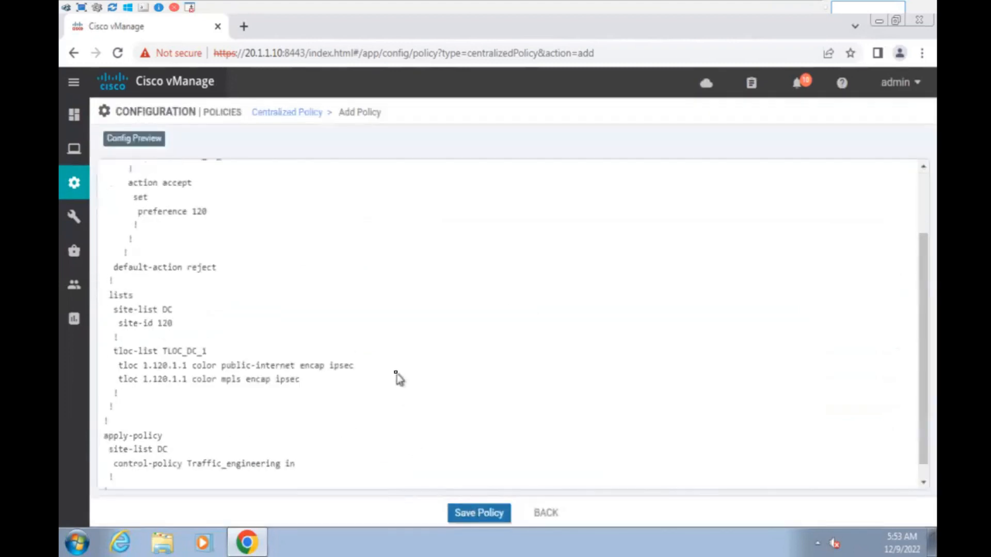
scroll(371, 356, "up", 3)
left_click_drag(114, 174, 254, 248)
left_click(273, 258)
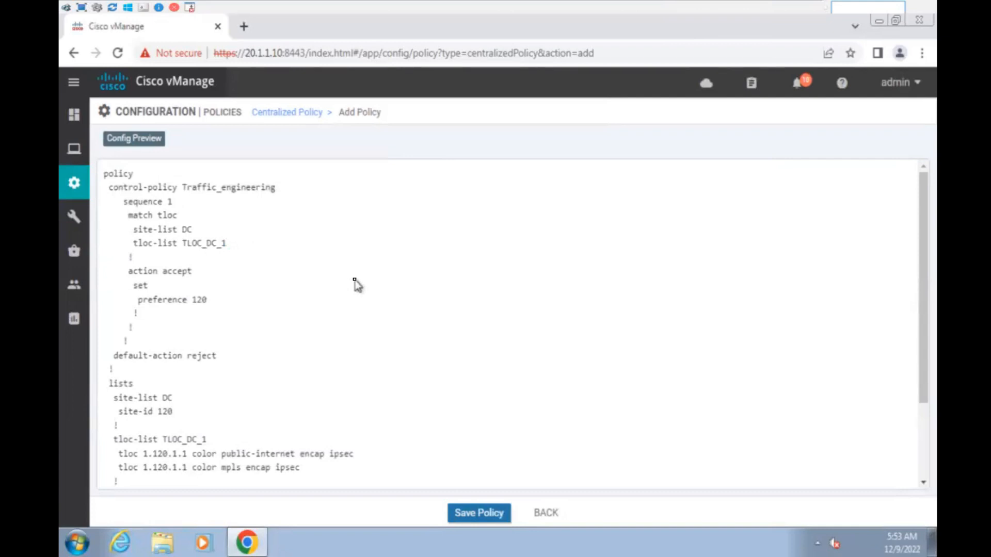
left_click_drag(924, 304, 922, 349)
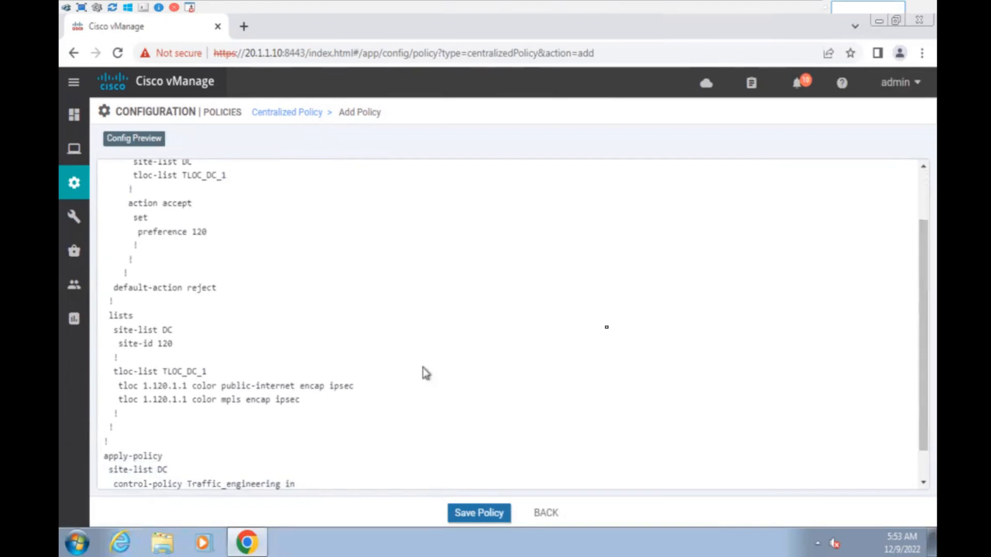
left_click_drag(924, 343, 880, 283)
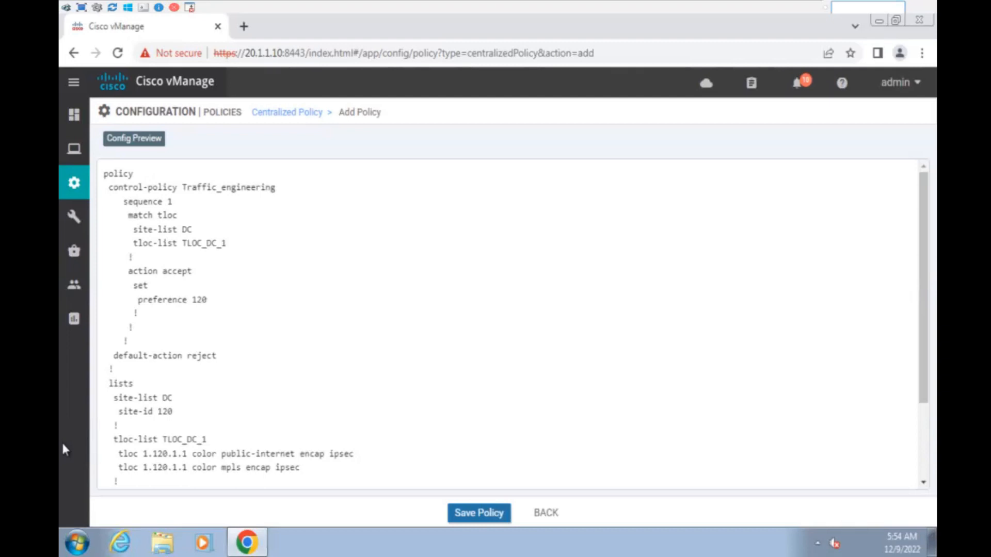
- Save policy main and activate it, pushing it to the vSmart controller
left_click(493, 515)
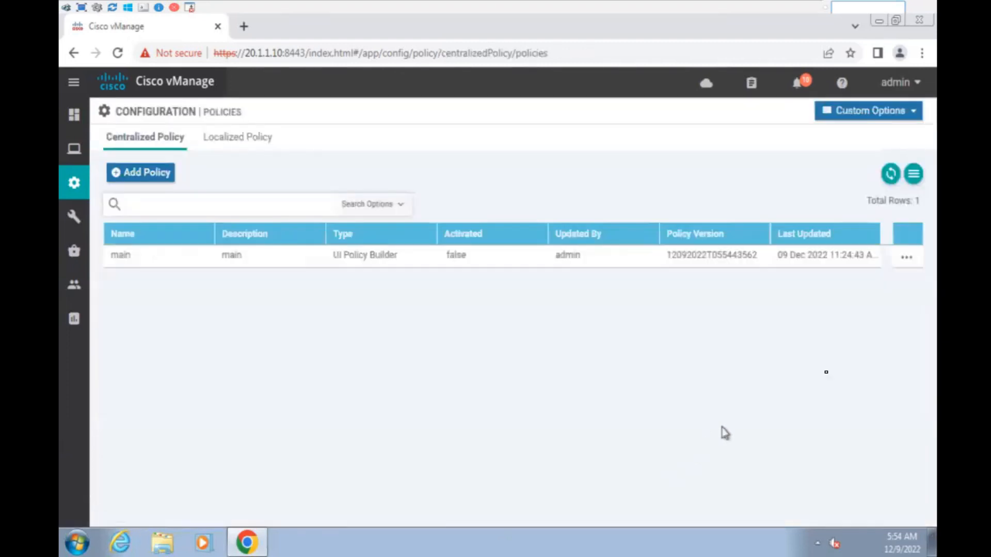
left_click(910, 263)
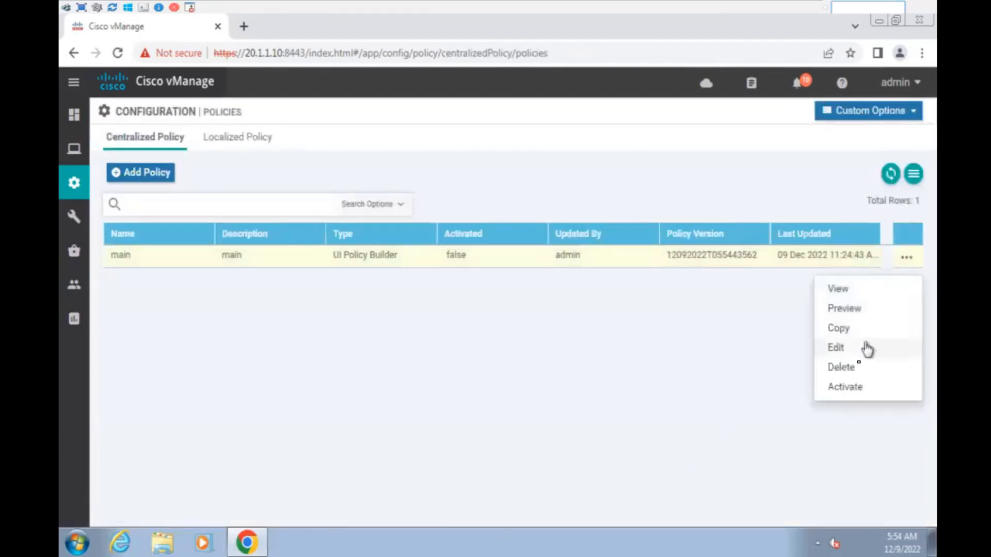
left_click(857, 390)
left_click(587, 356)
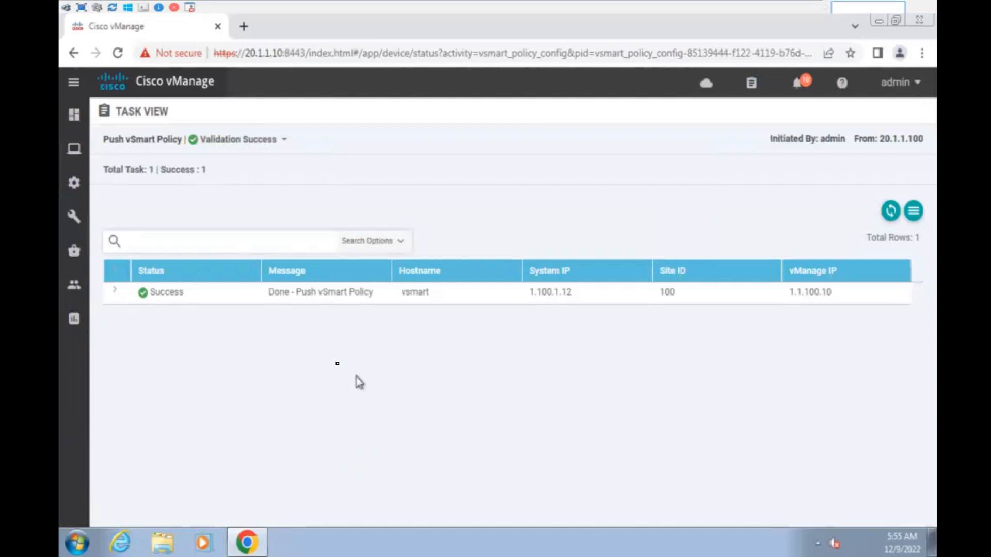
- Open the Simulate Flows tool under Troubleshooting for vedge150_INET_MPLS
mouse_move(82, 154)
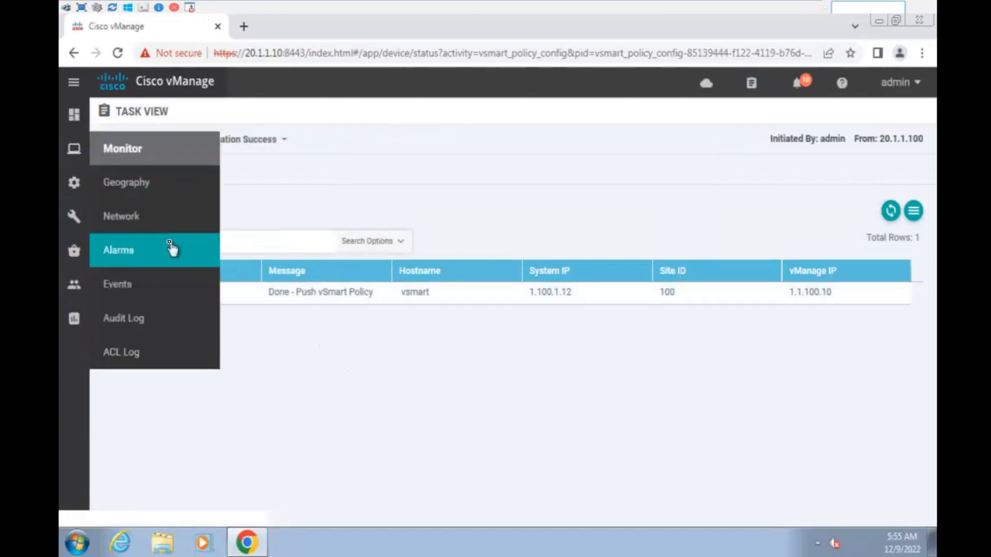
left_click(157, 223)
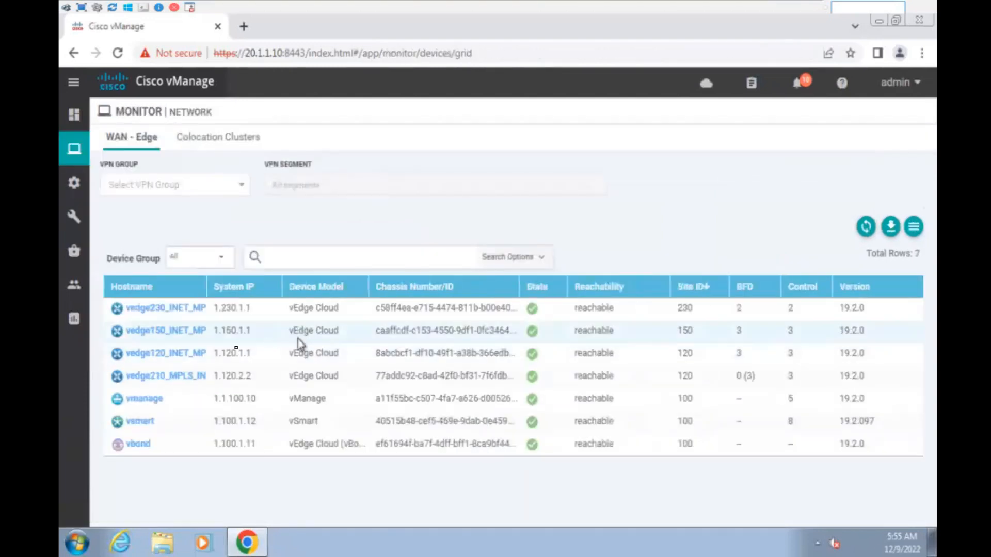
left_click(177, 331)
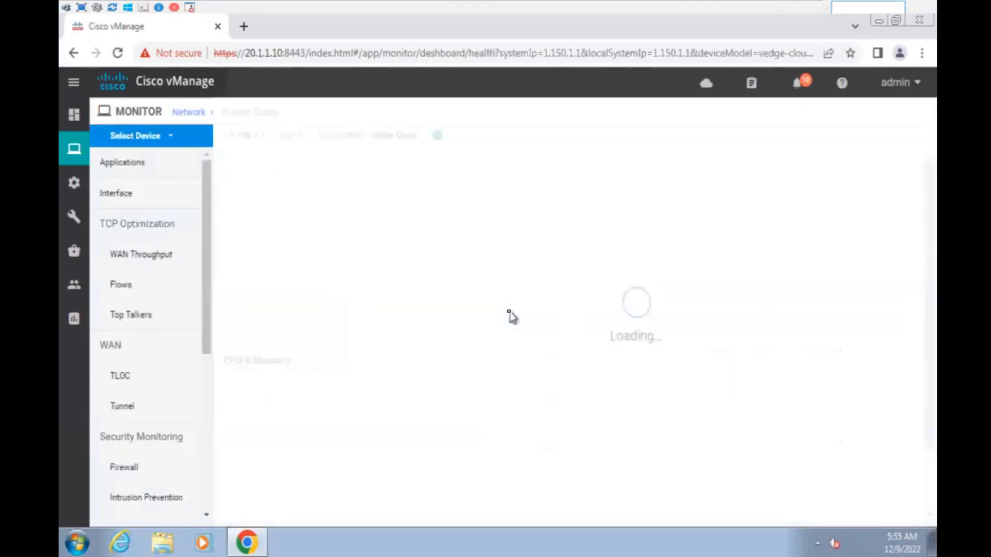
scroll(150, 436, "down", 5)
left_click(143, 475)
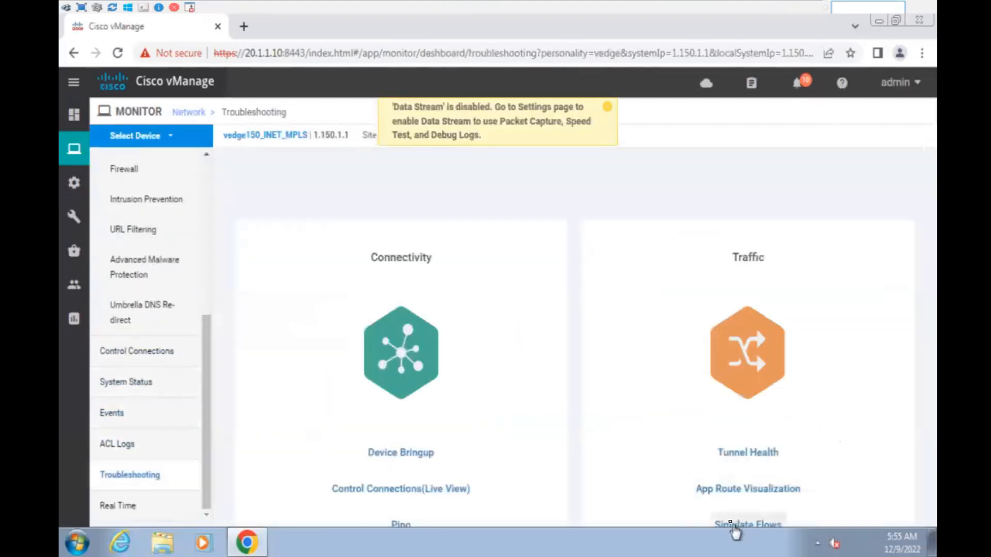
left_click(735, 527)
- Simulate a VPN 10 flow from interface ge0/2 to destination 172.16.1.1
left_click(203, 192)
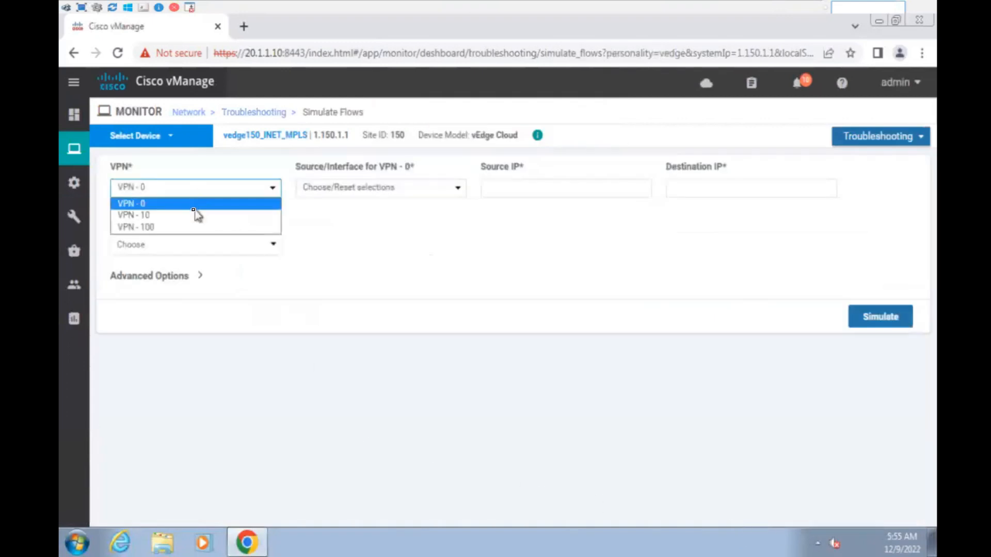
left_click(195, 215)
left_click(336, 191)
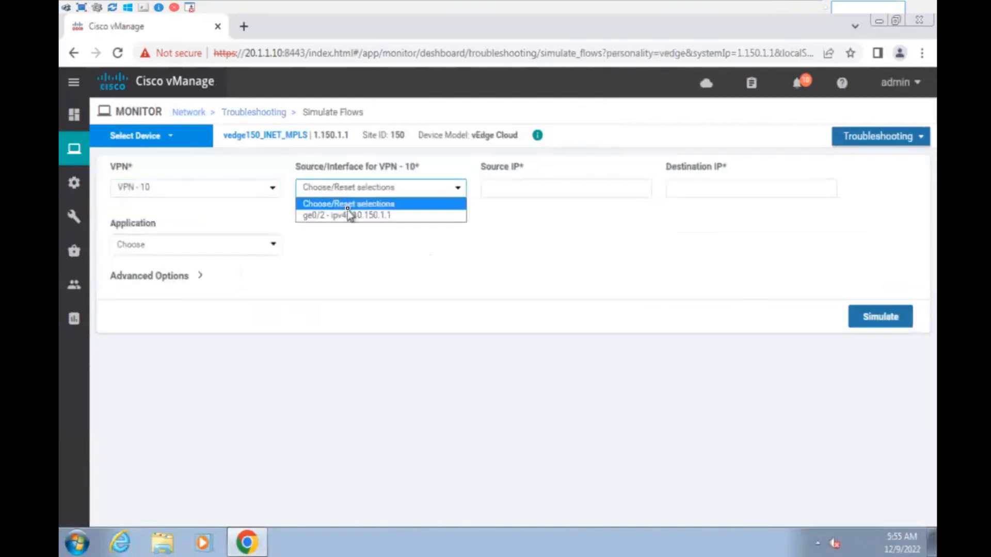
left_click(350, 215)
left_click(681, 188)
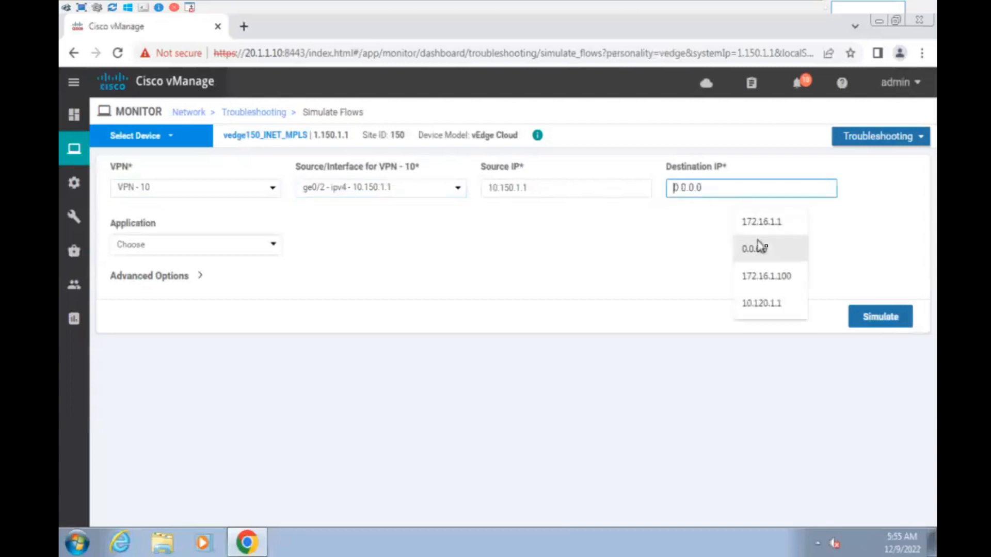
left_click(759, 223)
left_click(881, 316)
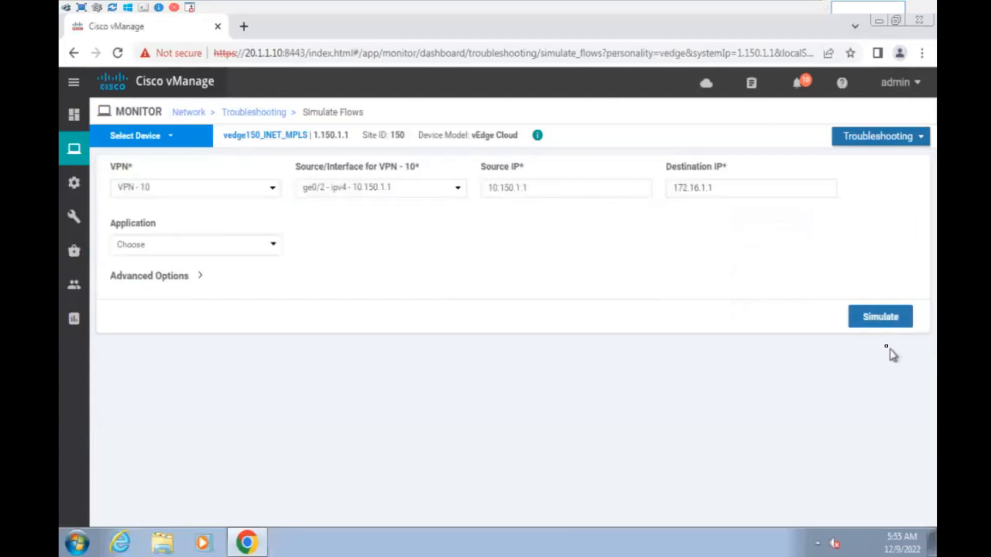
left_click(885, 319)
- Show the topology policies under the centralized policy's custom options
mouse_move(74, 183)
left_click(140, 352)
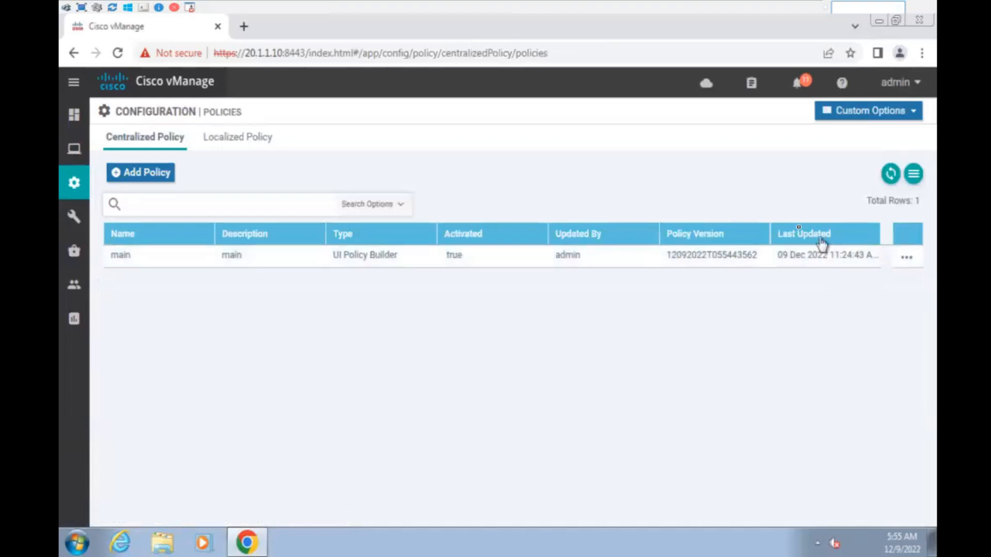
left_click(898, 114)
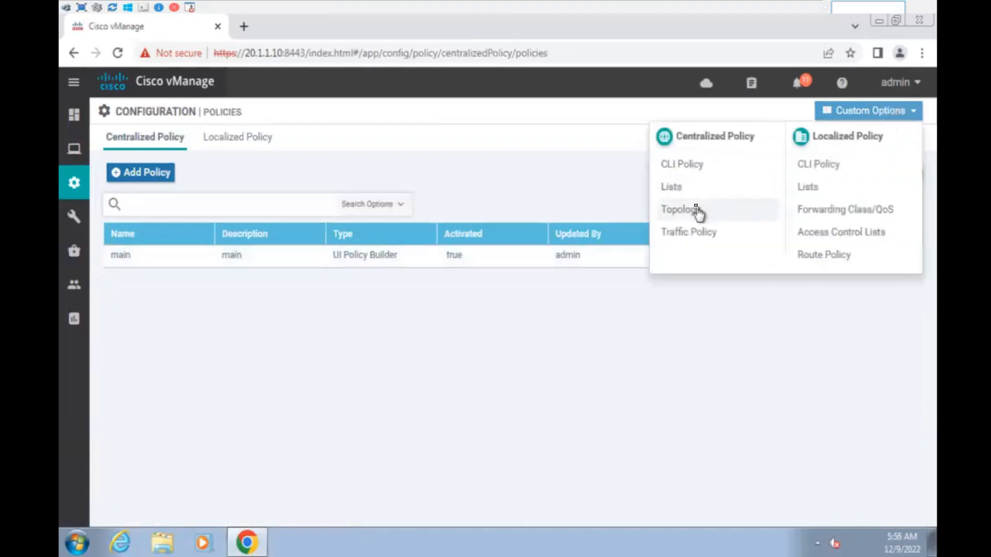
left_click(679, 210)
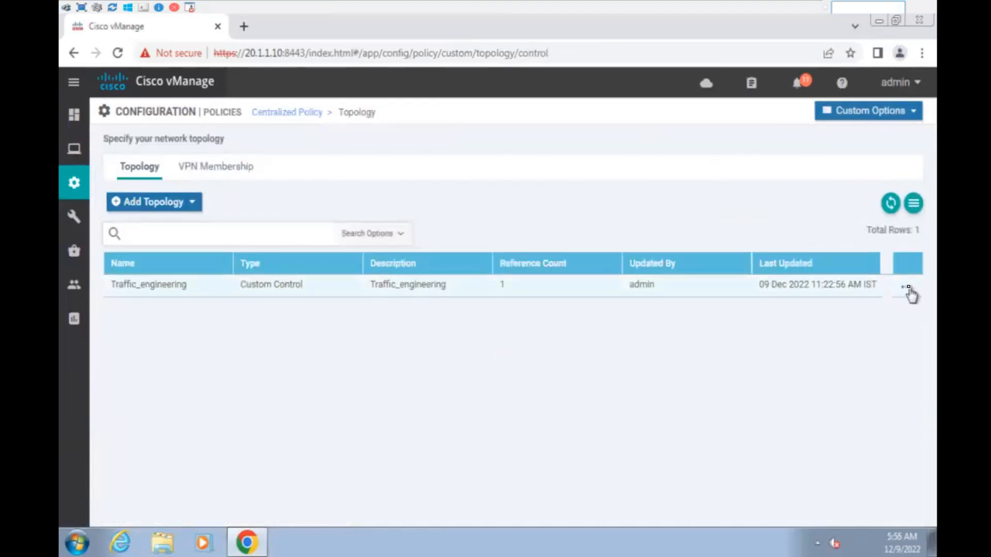
- Edit the Traffic_engineering control policy and add a Route sequence
left_click(908, 290)
left_click(842, 357)
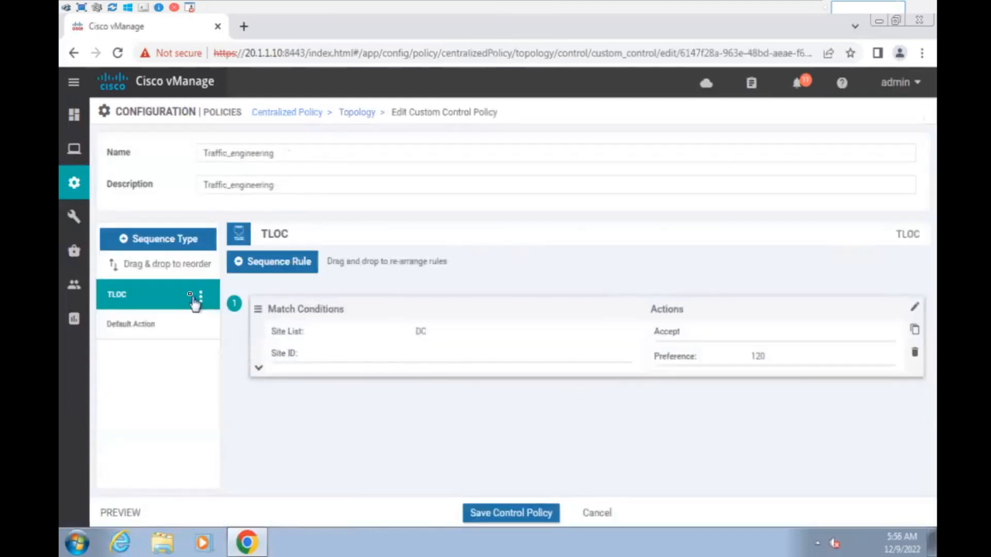
left_click(192, 239)
left_click(453, 283)
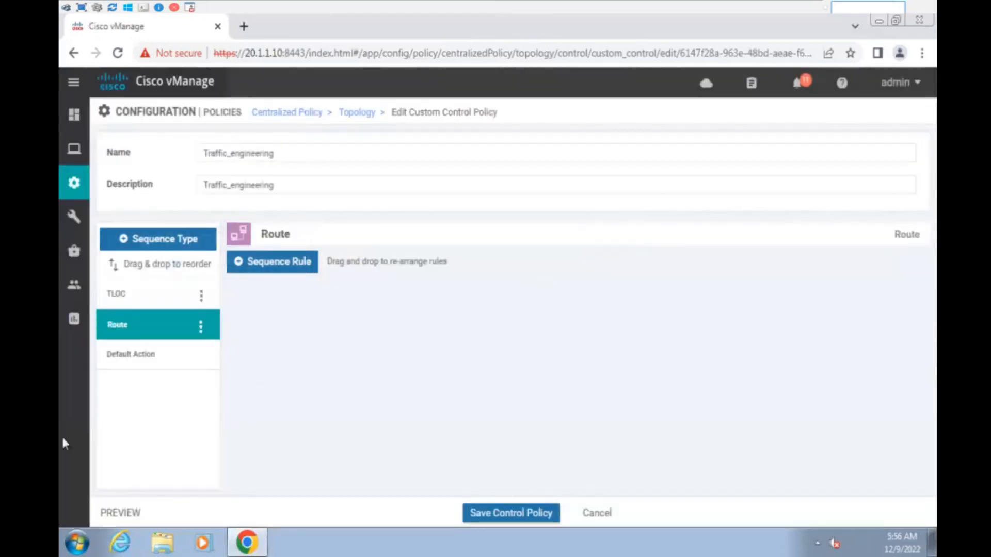
- Set the default action to Accept, save the control policy, and activate it
left_click(159, 360)
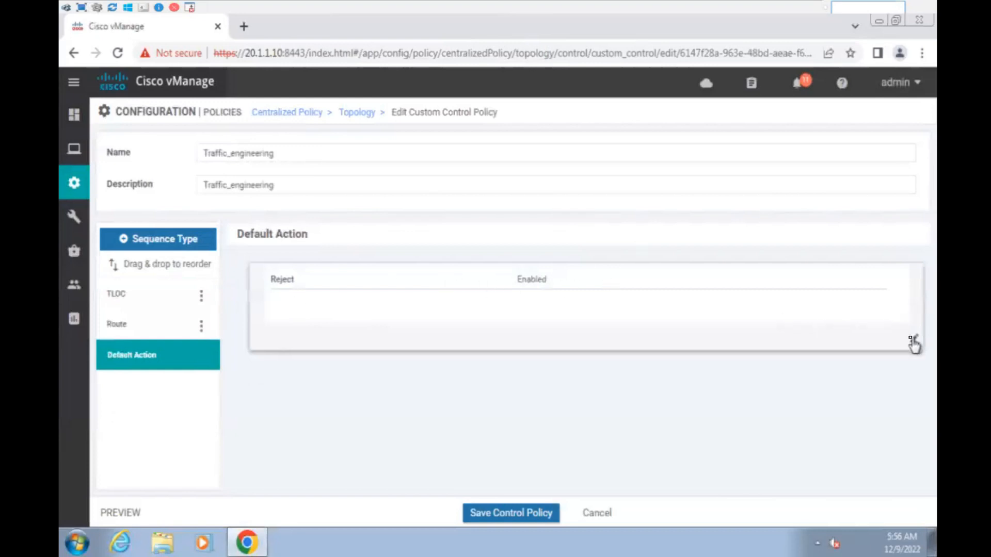
left_click(913, 340)
left_click(548, 300)
scroll(767, 417, "down", 2)
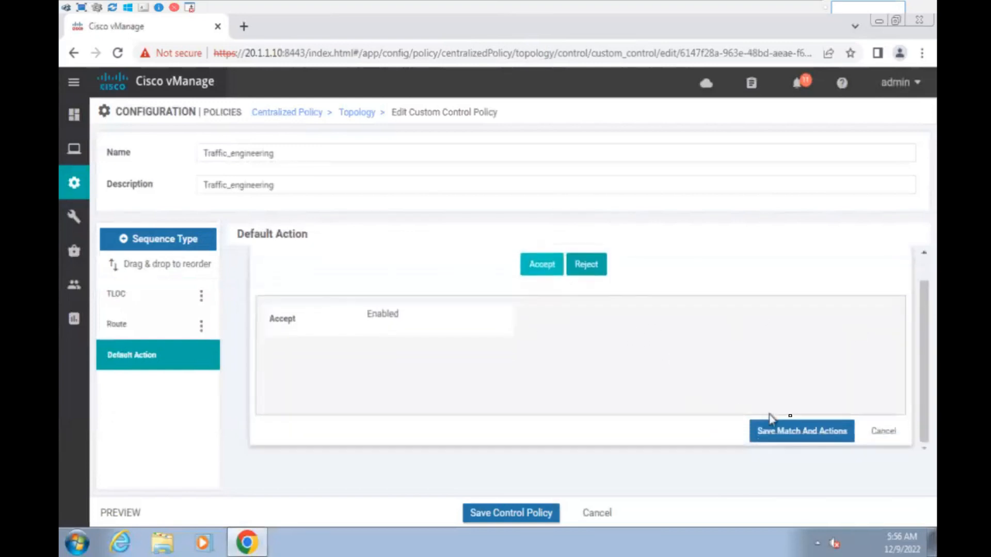
left_click(800, 427)
left_click(522, 509)
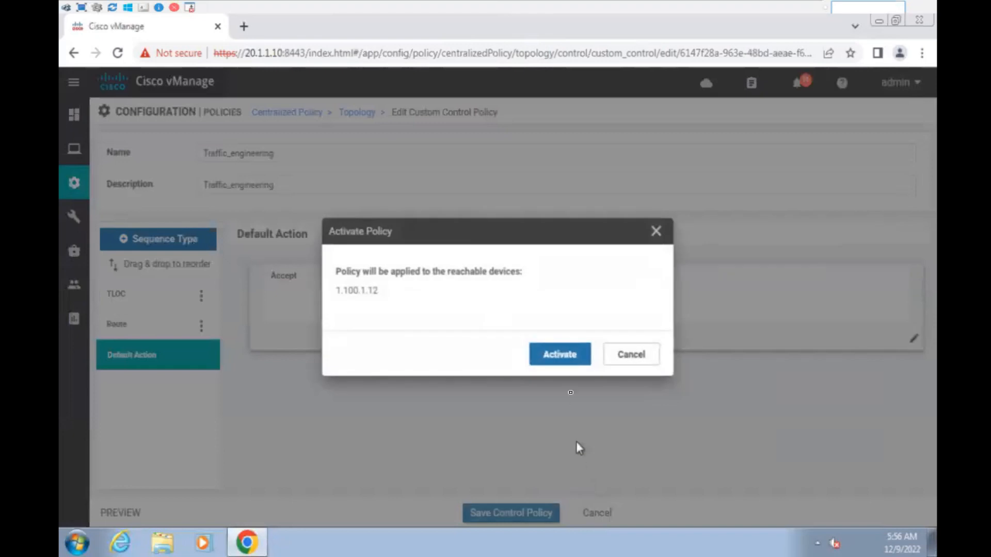
left_click(565, 362)
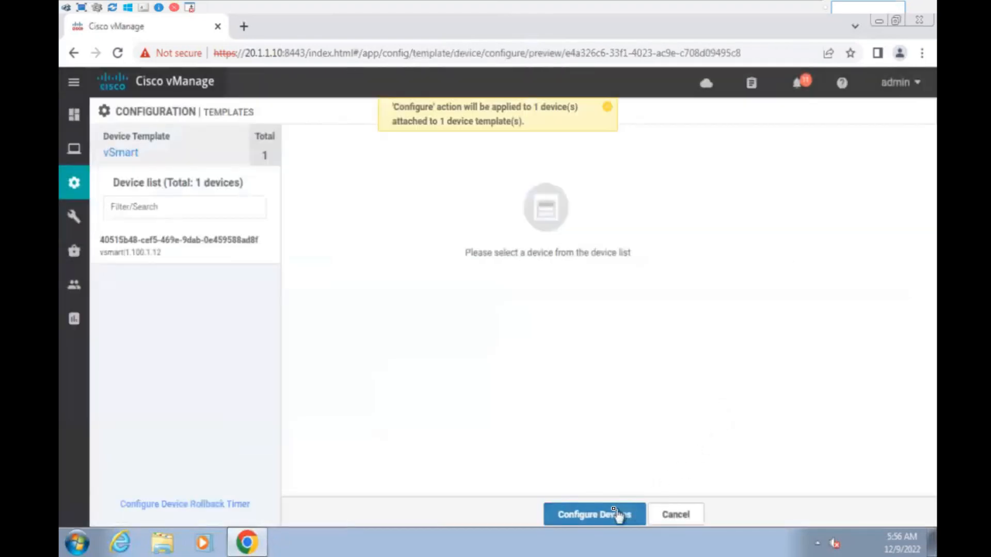
- Push the updated configuration to vsmart 1.100.1.12 and wait for Success
left_click(618, 515)
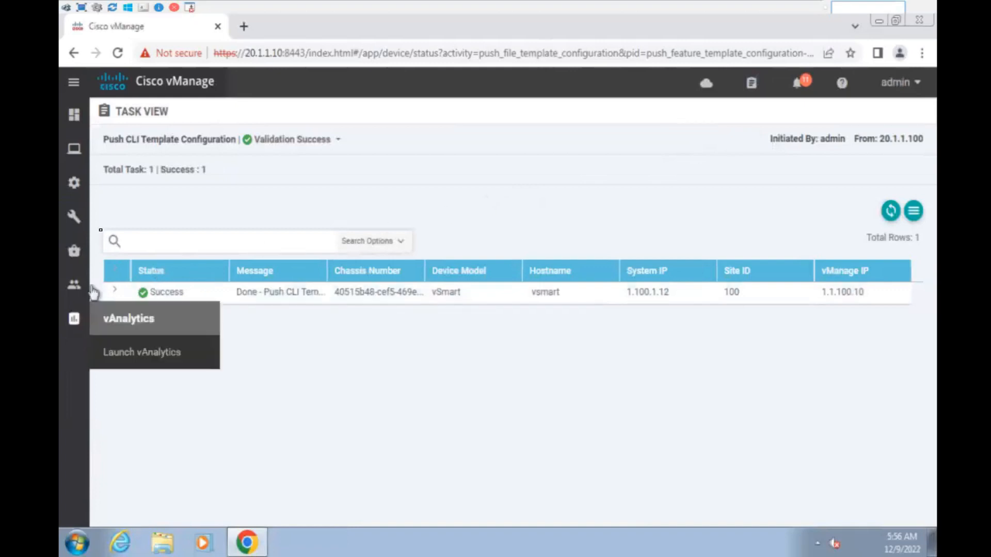
- Open the Simulate Flows tool again for vedge150_INET_MPLS
mouse_move(77, 198)
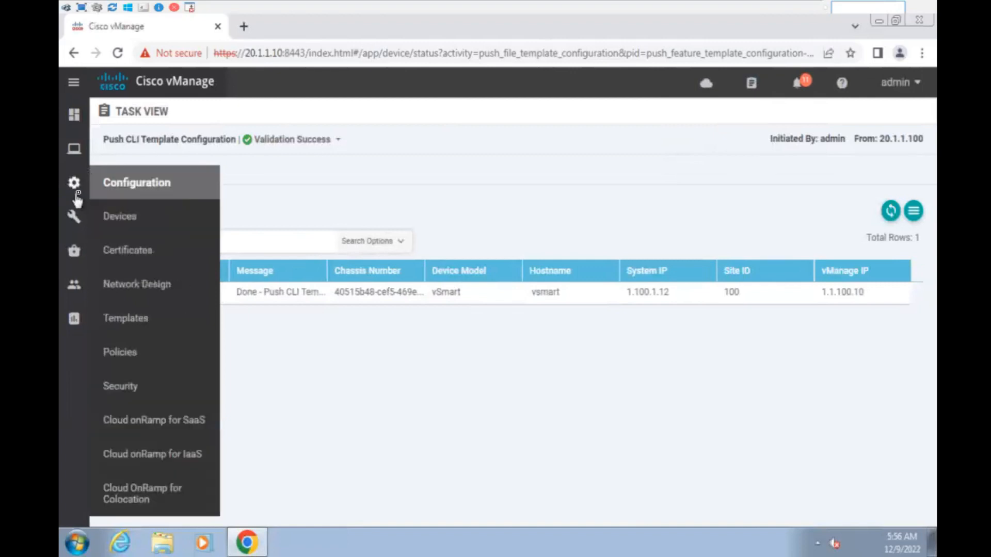
mouse_move(75, 149)
left_click(136, 221)
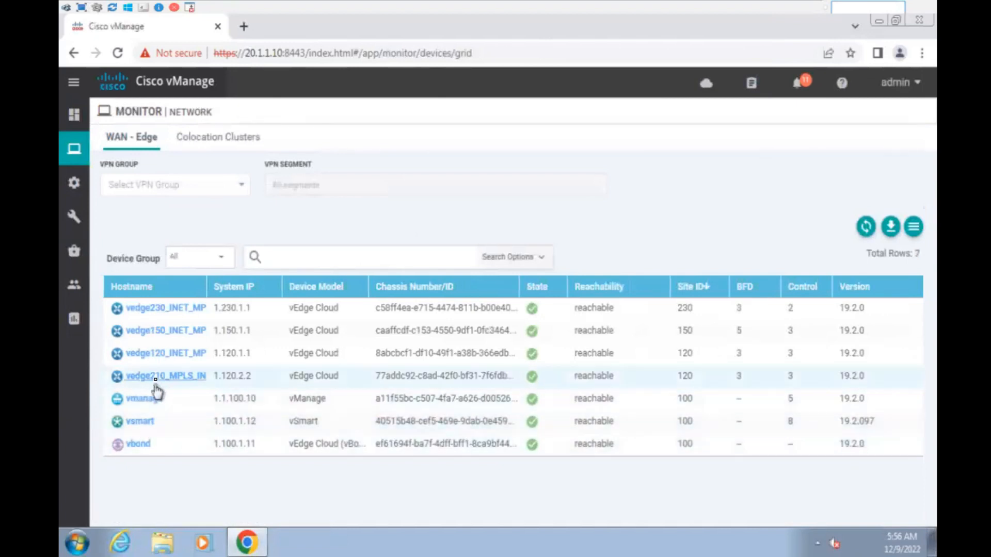
left_click(171, 331)
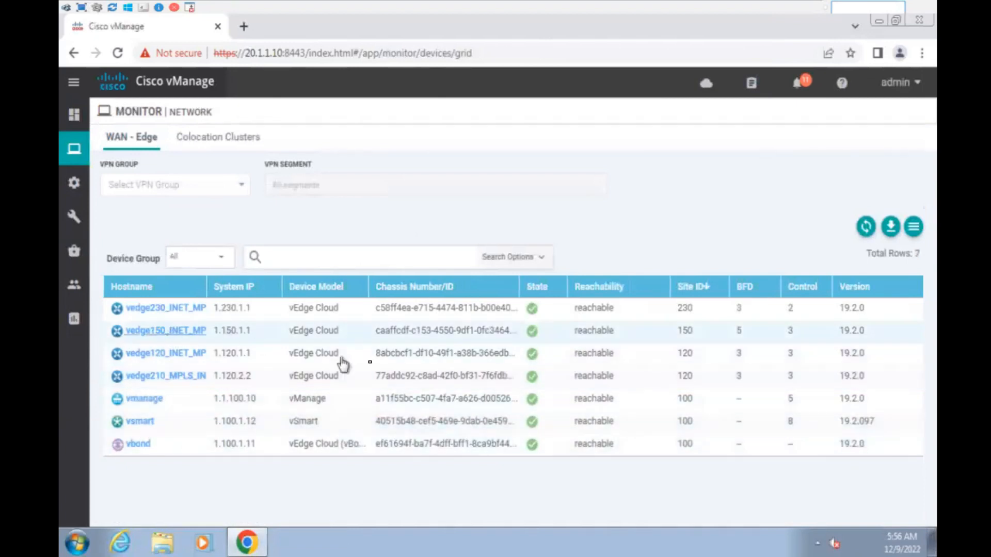
scroll(150, 424, "down", 5)
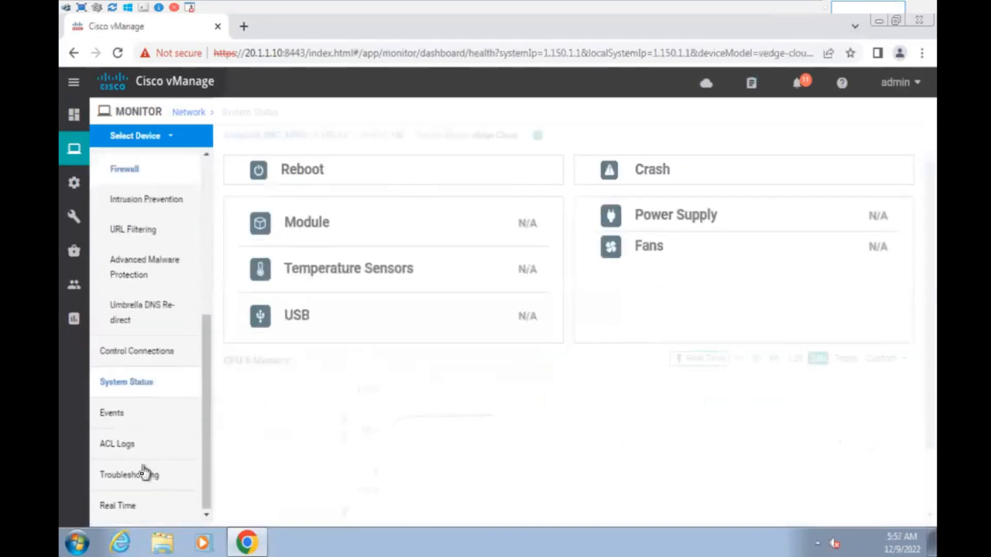
left_click(181, 479)
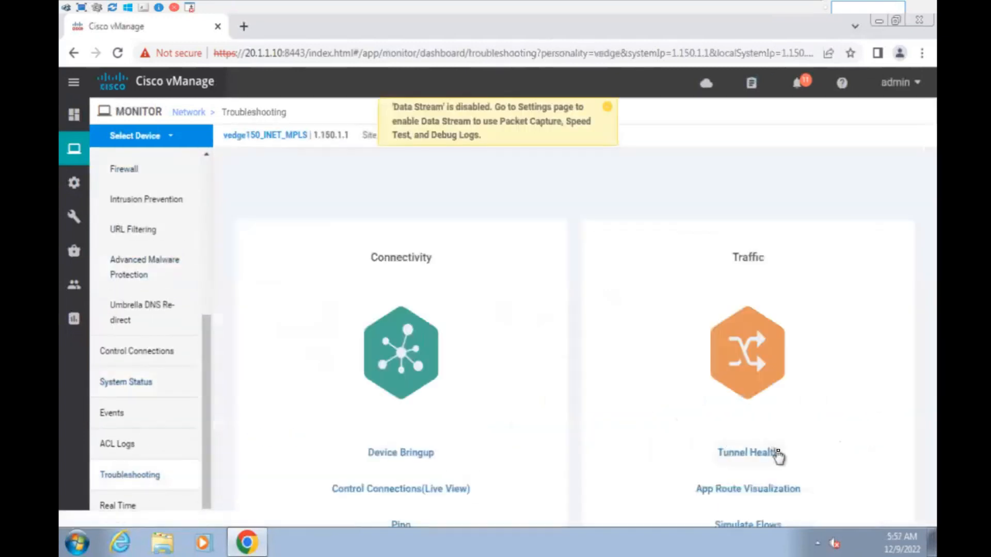
left_click(751, 524)
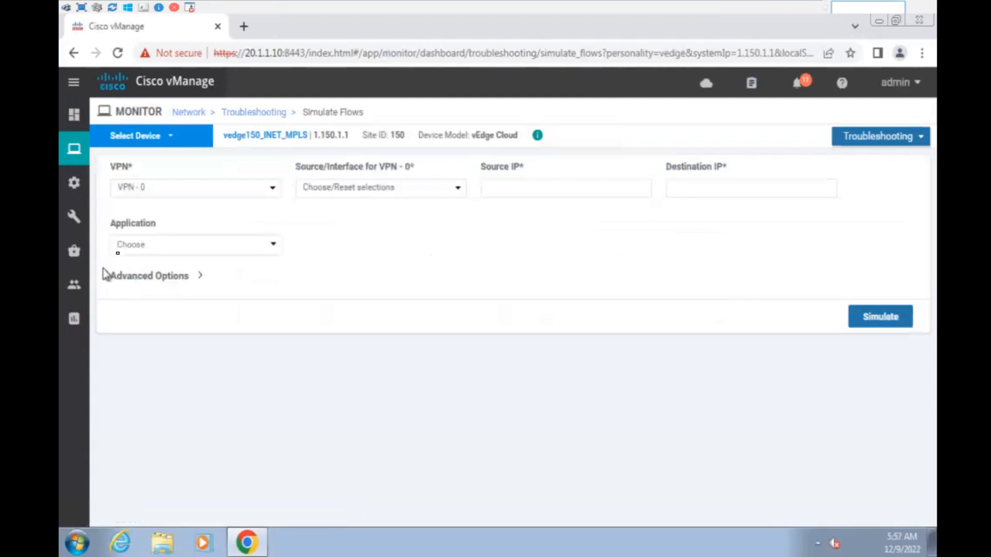
- Rerun the VPN 10 ge0/2 to 172.16.1.1 simulation, review the output, and check notifications
left_click(176, 195)
left_click(175, 217)
left_click(434, 192)
left_click(420, 214)
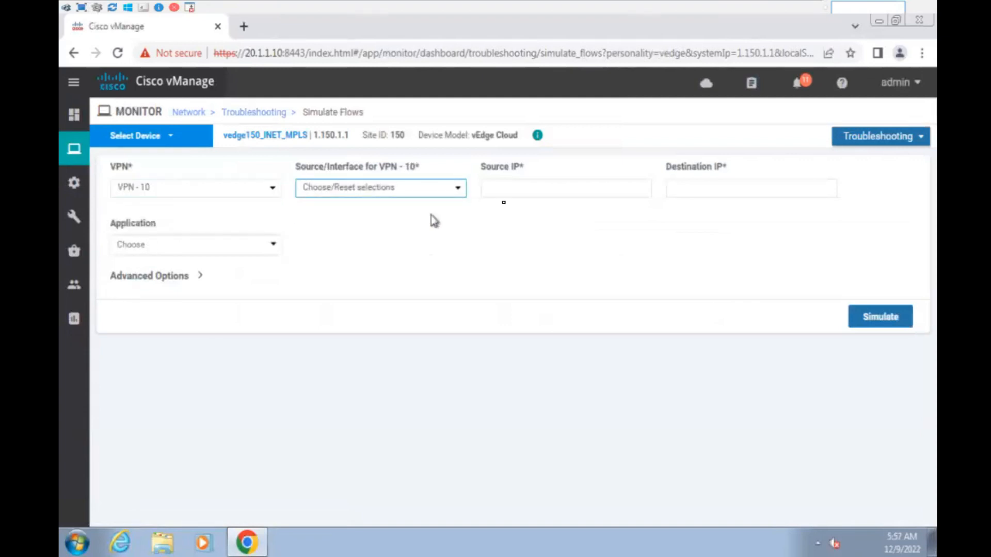
left_click(666, 191)
left_click(759, 221)
left_click(881, 317)
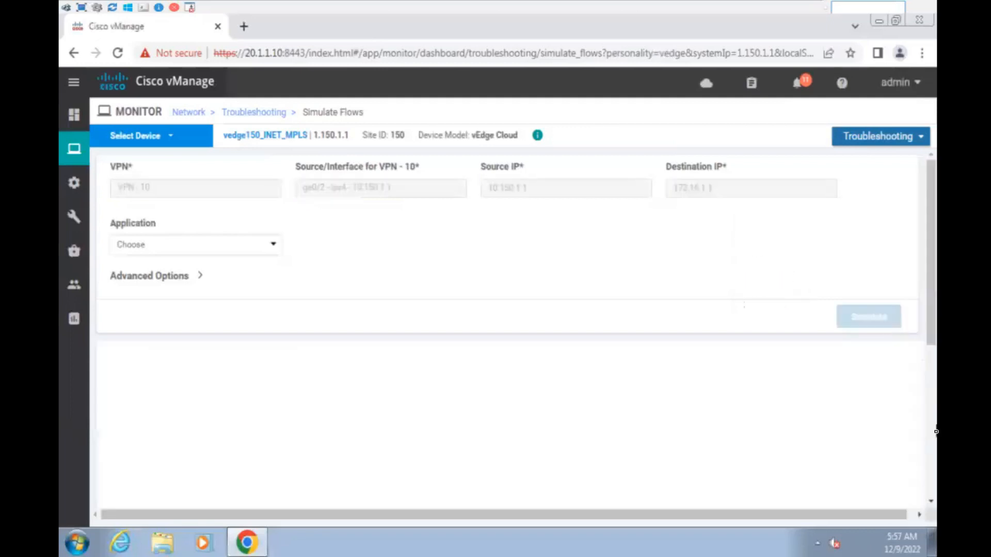
scroll(910, 387, "down", 5)
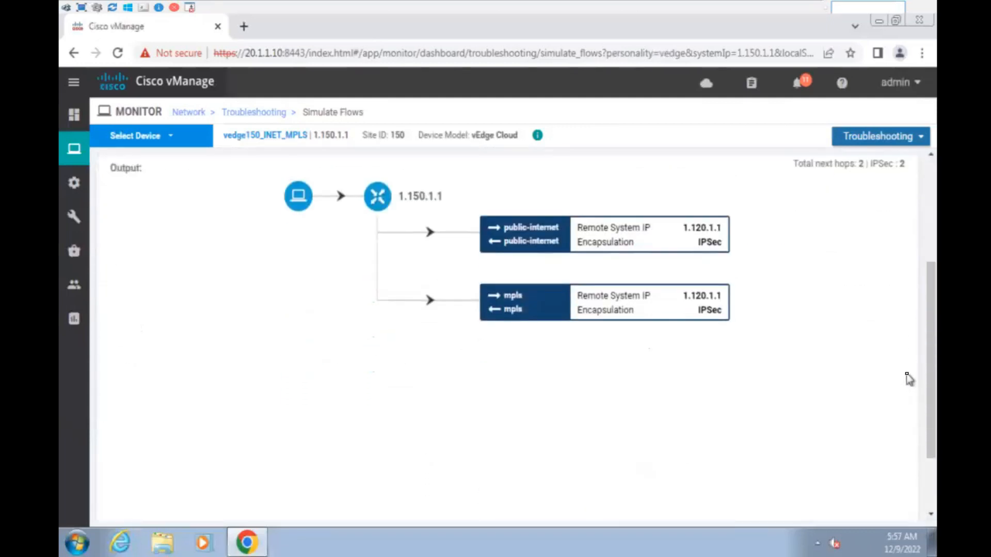
scroll(909, 379, "down", 2)
scroll(910, 379, "up", 3)
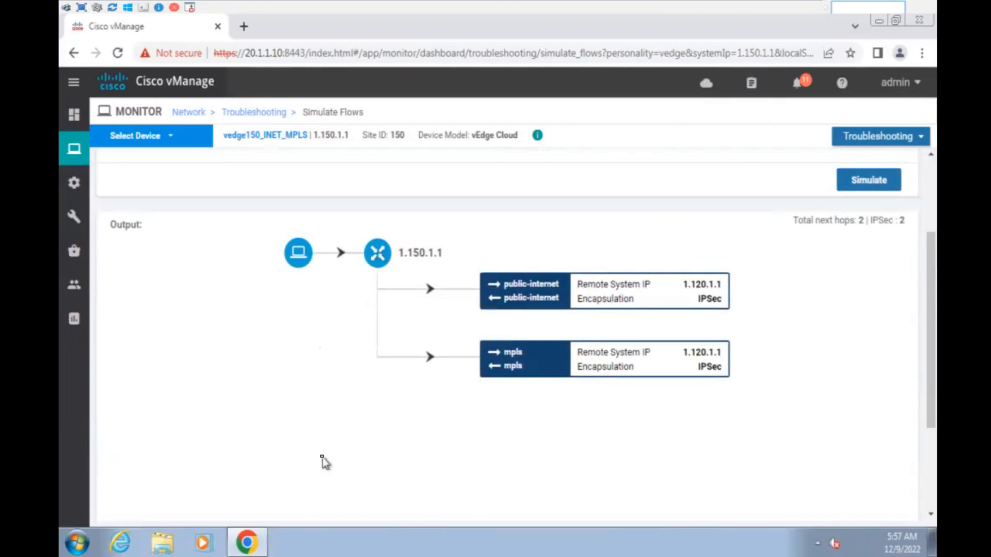
left_click(803, 82)
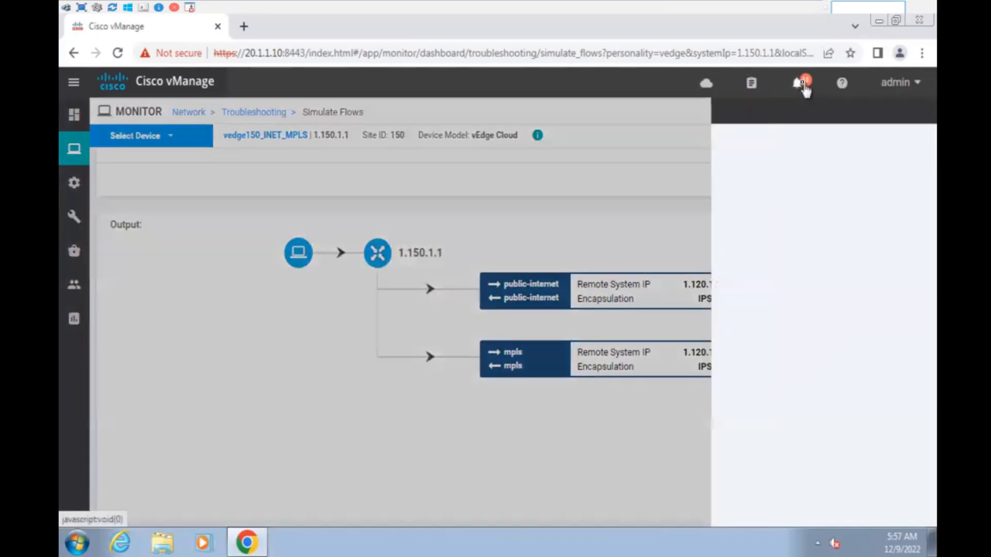
left_click(921, 114)
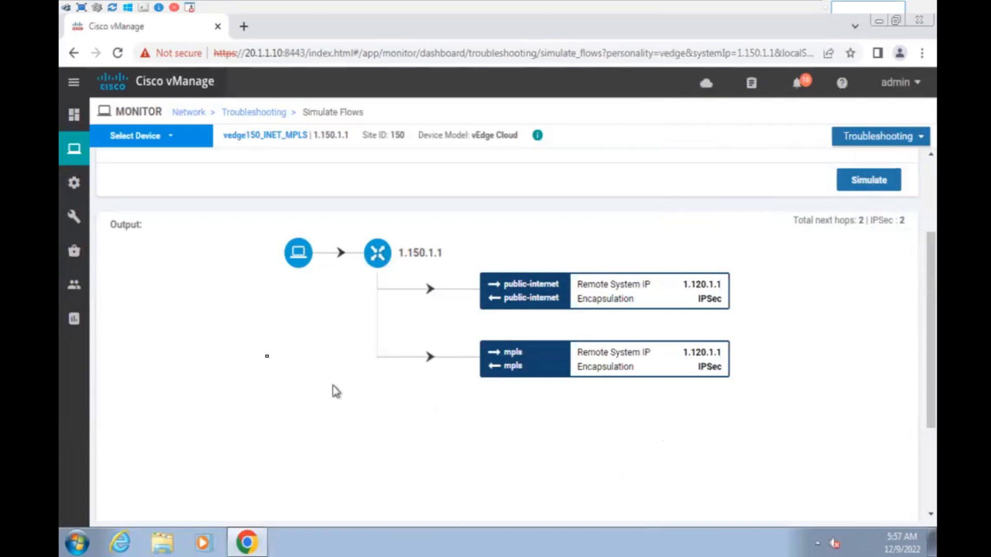
- Preview policy main's config showing Traffic_engineering preference 120 applied inbound to DC
mouse_move(75, 183)
left_click(153, 357)
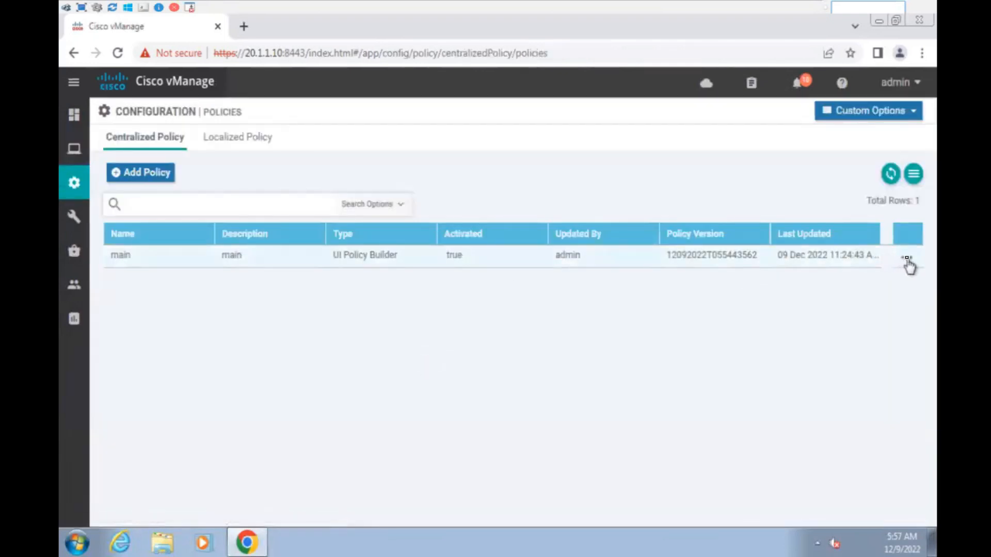
left_click(907, 259)
left_click(843, 347)
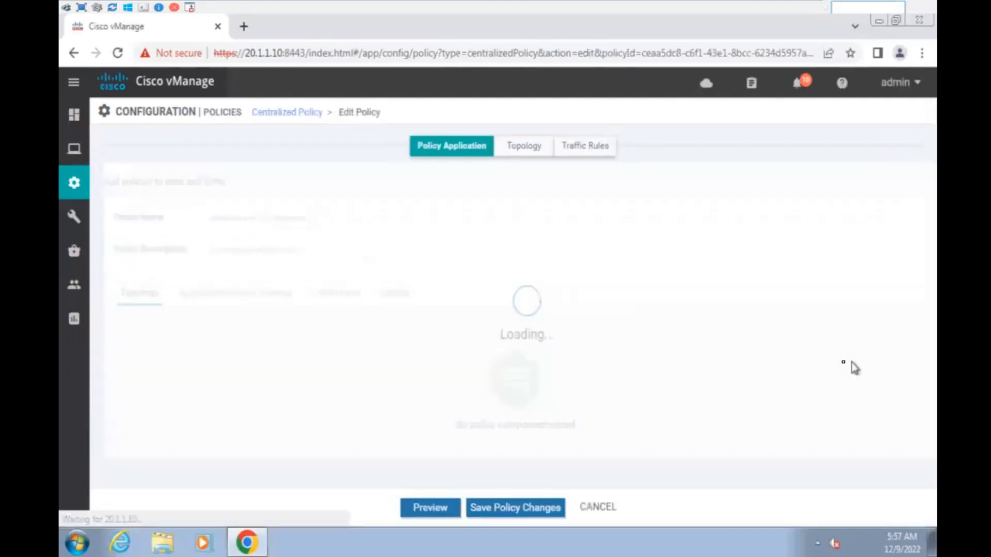
left_click(133, 422)
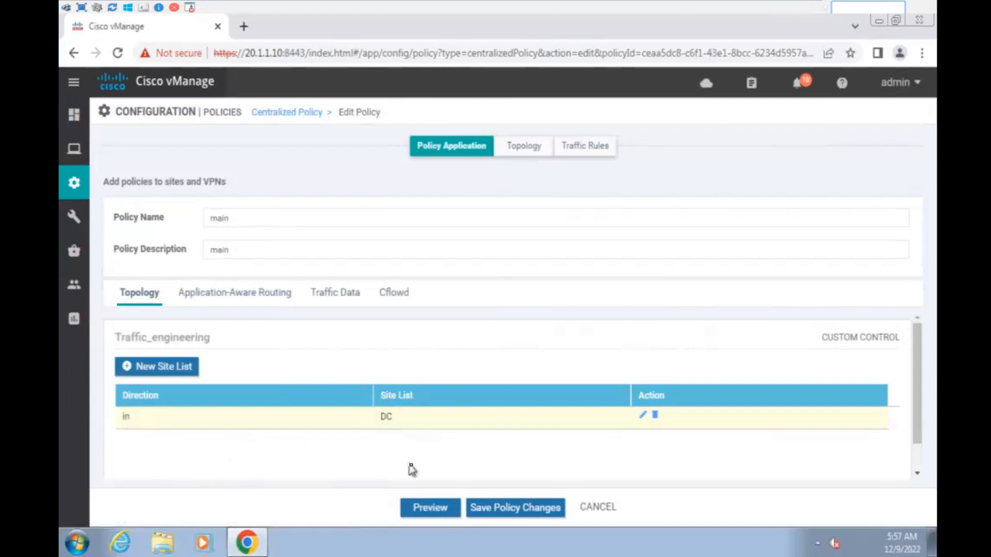
left_click(431, 508)
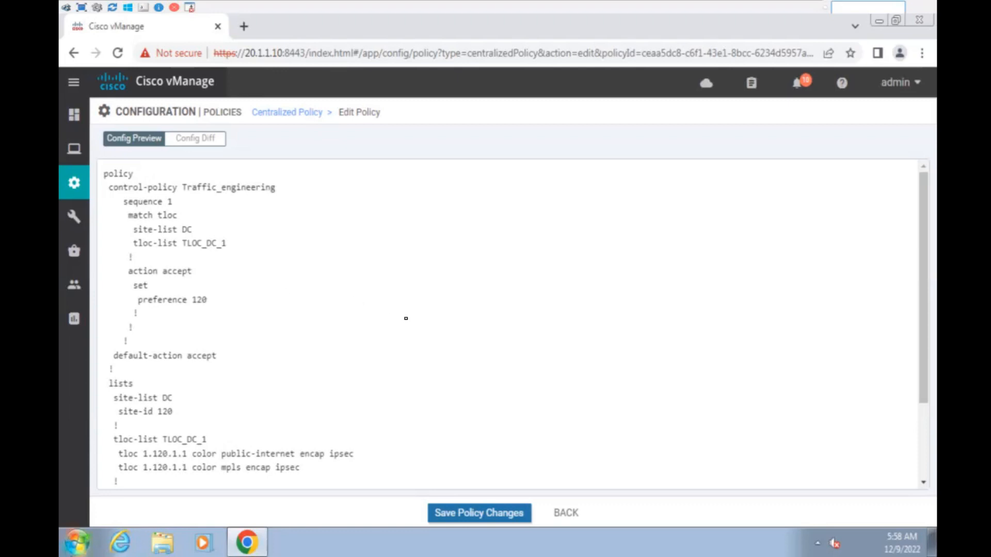
scroll(413, 331, "down", 3)
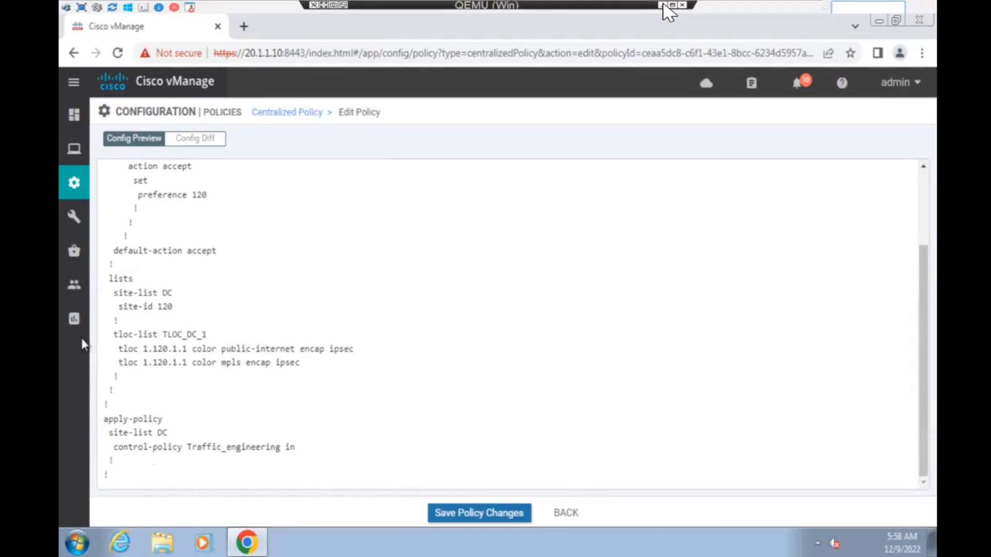
left_click(664, 5)
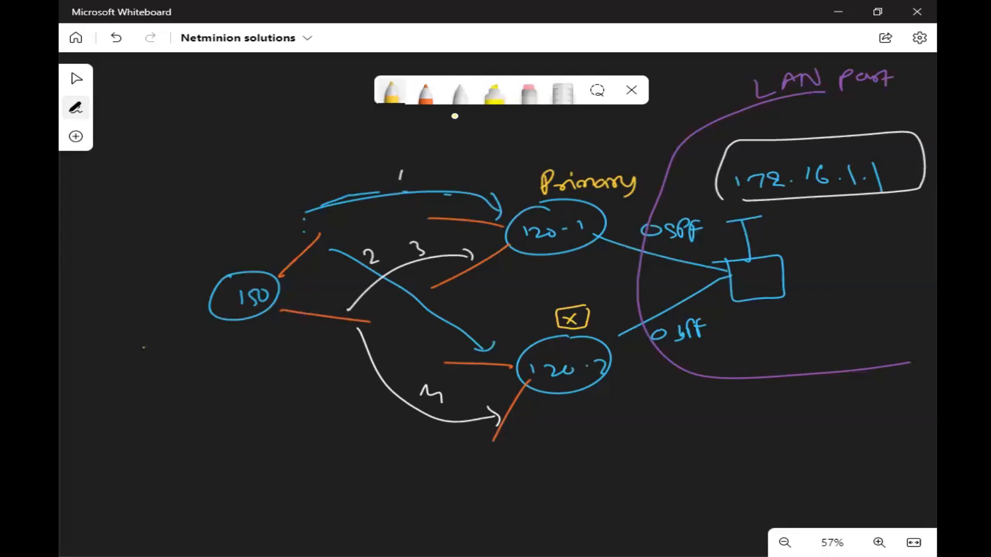
- Switch the whiteboard pen colour to gray
left_click(393, 98)
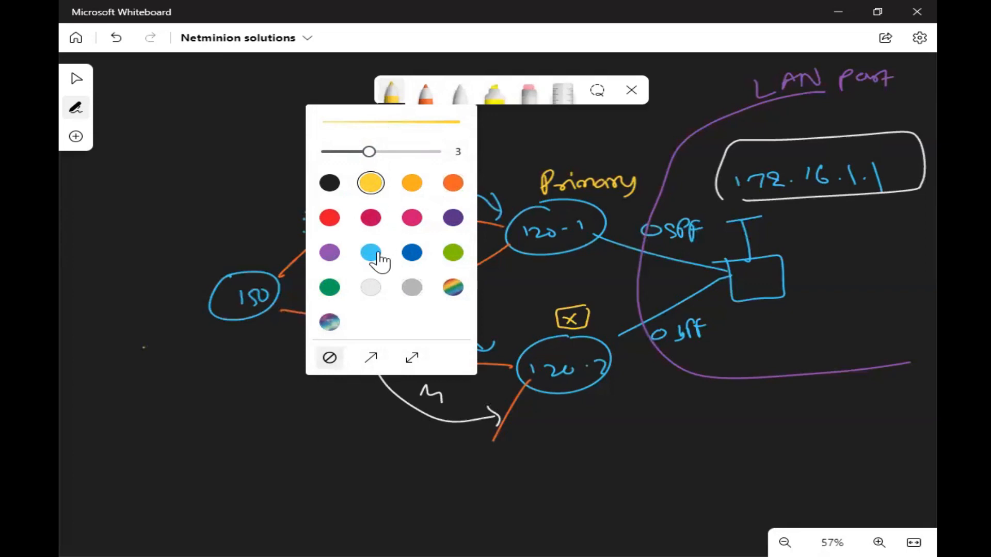
left_click(405, 288)
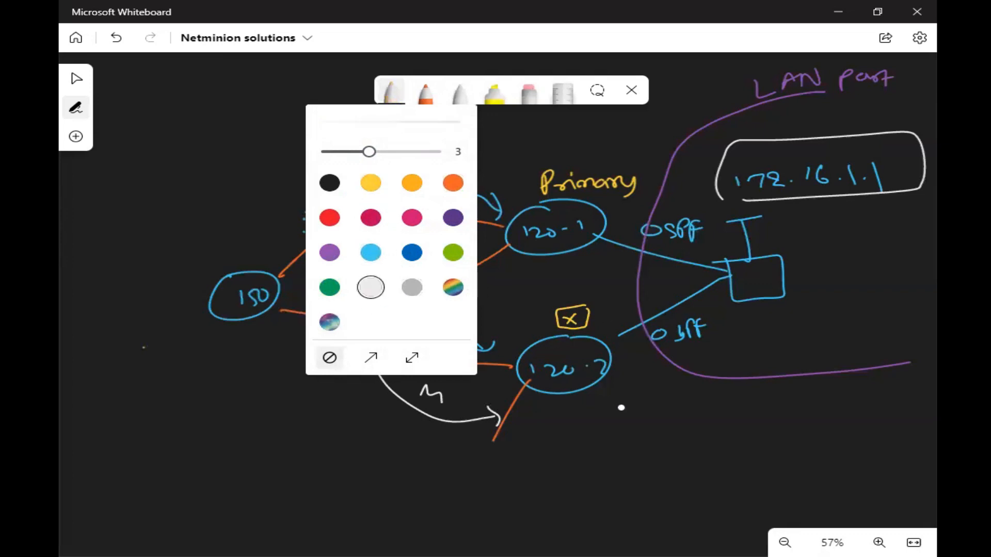
left_click(644, 421)
- Handwrite two VPN notes by the 120-1/120-2 labels, enclose them in braces, and add an arrow
left_click_drag(627, 448, 825, 438)
mouse_move(643, 506)
left_mouse_down()
mouse_move(666, 511)
mouse_move(682, 494)
mouse_move(777, 473)
mouse_move(846, 471)
left_mouse_up()
left_click_drag(844, 408, 869, 478)
mouse_move(609, 441)
left_mouse_down()
mouse_move(617, 503)
mouse_move(663, 519)
left_mouse_up()
mouse_move(609, 439)
left_mouse_down()
mouse_move(657, 420)
mouse_move(840, 412)
left_mouse_up()
left_click_drag(662, 520, 872, 475)
mouse_move(896, 441)
left_mouse_down()
mouse_move(879, 435)
mouse_move(893, 452)
left_mouse_up()
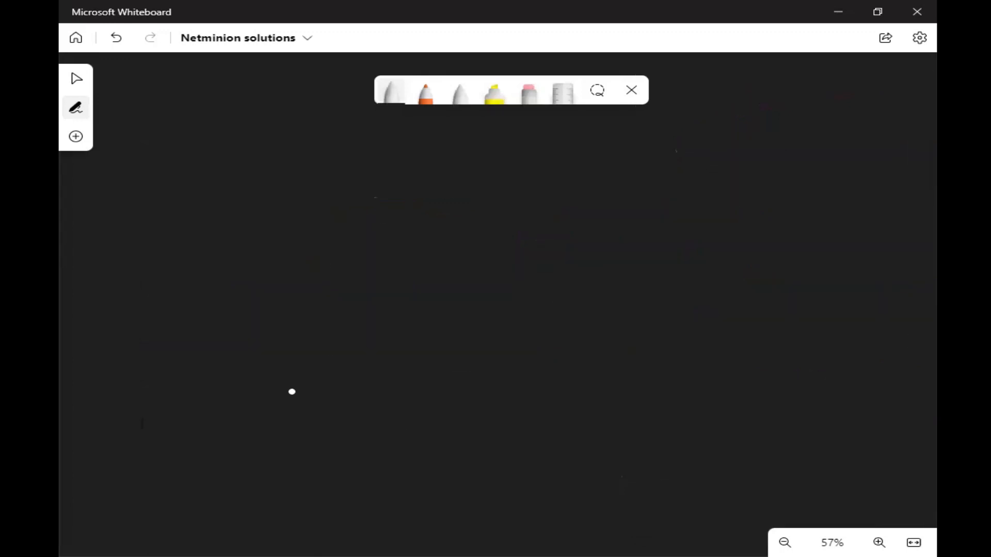
- Write the IN / OUT title and draw a circle labelled vSmart
mouse_move(435, 188)
left_mouse_down()
mouse_move(454, 184)
mouse_move(462, 194)
mouse_move(514, 177)
mouse_move(586, 185)
mouse_move(601, 167)
left_mouse_up()
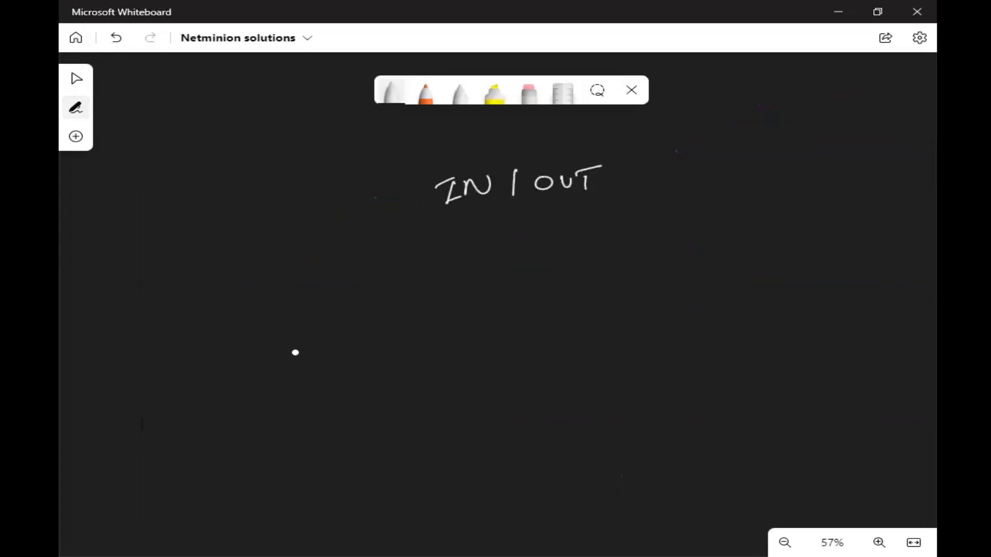
mouse_move(372, 302)
left_mouse_down()
mouse_move(303, 353)
mouse_move(407, 312)
mouse_move(365, 296)
left_mouse_up()
mouse_move(451, 325)
left_mouse_down()
mouse_move(472, 334)
mouse_move(547, 322)
mouse_move(549, 338)
left_mouse_up()
left_click_drag(540, 327, 561, 324)
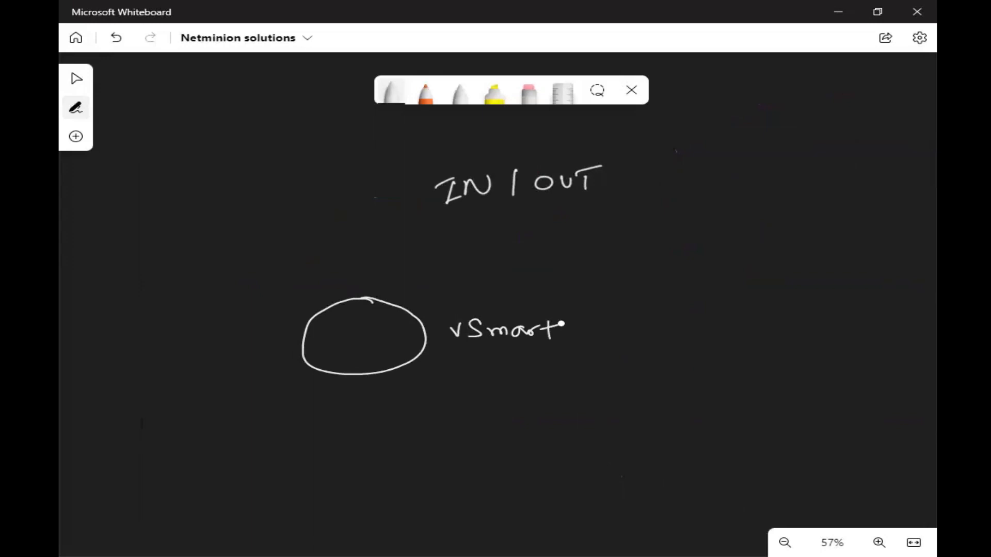
- In orange, draw an IN arrow into the vSmart circle with rays around it
left_click(426, 93)
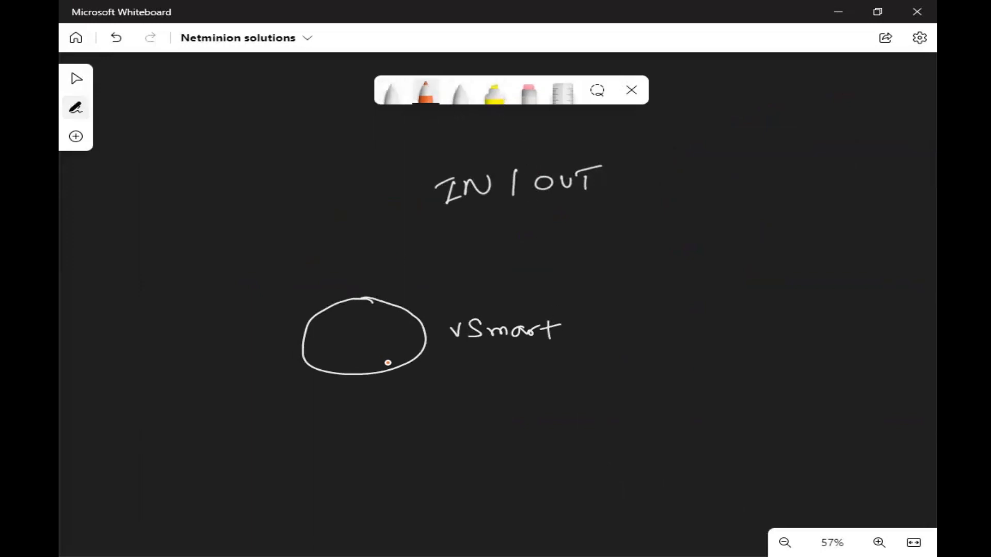
mouse_move(454, 242)
left_mouse_down()
mouse_move(398, 296)
mouse_move(436, 281)
left_mouse_up()
mouse_move(430, 282)
left_mouse_down()
mouse_move(430, 294)
mouse_move(440, 294)
mouse_move(461, 278)
left_mouse_up()
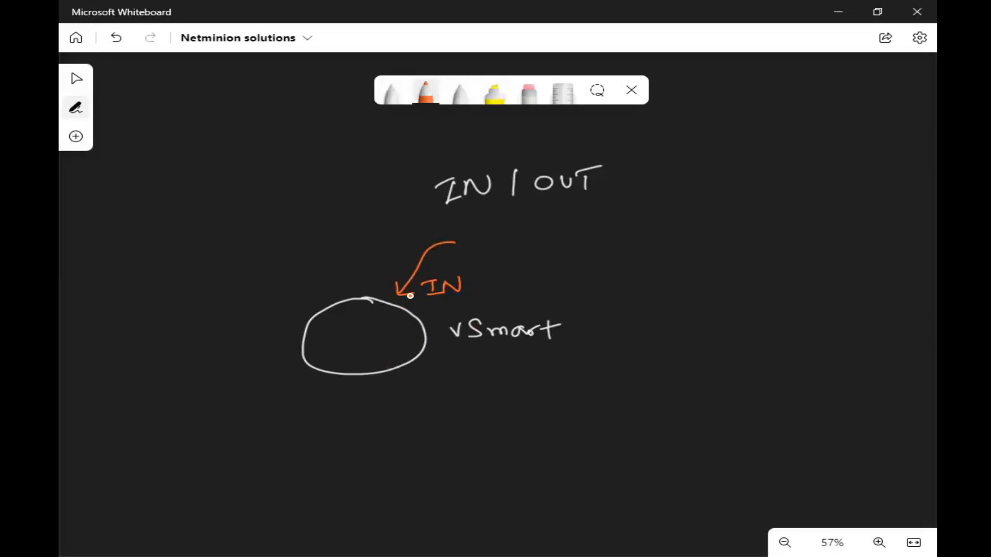
mouse_move(291, 374)
left_mouse_down()
mouse_move(250, 404)
mouse_move(302, 432)
left_mouse_up()
left_click_drag(338, 388, 353, 432)
left_click_drag(362, 393, 379, 431)
left_click_drag(385, 392, 426, 432)
mouse_move(414, 380)
left_mouse_down()
mouse_move(453, 412)
mouse_move(473, 400)
left_mouse_up()
left_click_drag(288, 329, 198, 325)
left_click_drag(298, 316, 234, 267)
left_click_drag(304, 297, 262, 245)
left_click_drag(345, 304, 310, 243)
left_click_drag(292, 348, 204, 364)
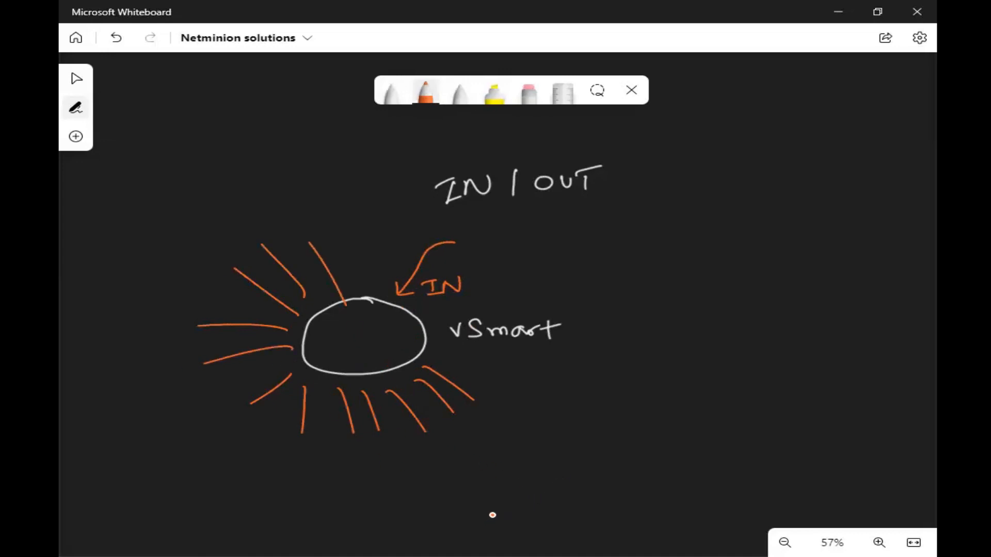
- Draw a second circle and, in yellow, an OUT arrow with rays around it
left_click(464, 95)
mouse_move(748, 278)
left_mouse_down()
mouse_move(701, 343)
mouse_move(757, 279)
left_mouse_up()
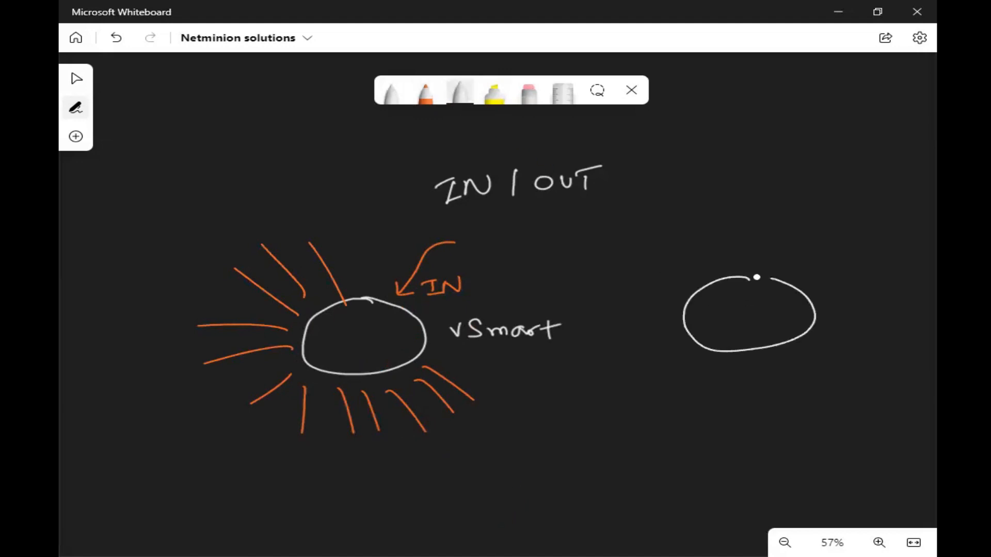
left_click(461, 96)
left_click(439, 183)
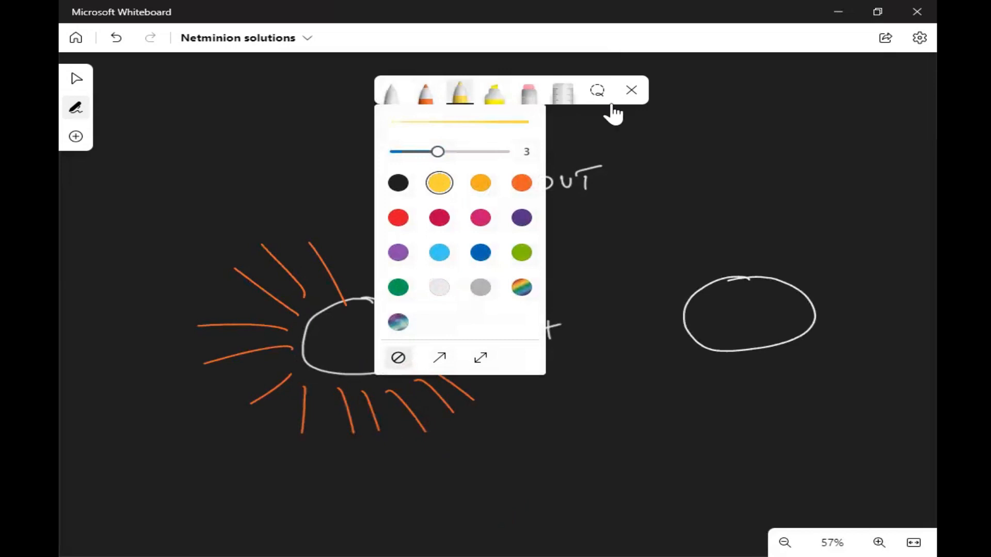
left_click(631, 91)
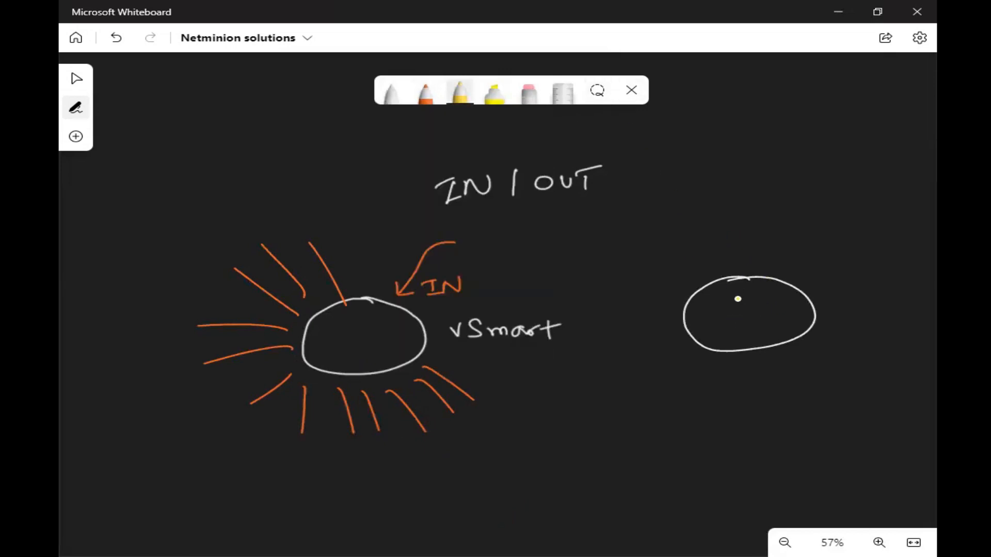
mouse_move(727, 333)
left_mouse_down()
mouse_move(712, 365)
mouse_move(723, 362)
left_mouse_up()
left_click_drag(691, 394, 715, 392)
left_click_drag(722, 389, 724, 404)
left_click_drag(714, 391, 763, 394)
left_click_drag(689, 354, 665, 377)
left_click_drag(674, 325, 624, 344)
- Add orange rays above and at the lower right of the second circle
left_click(426, 93)
left_click_drag(694, 289, 667, 256)
left_click_drag(718, 277, 694, 228)
left_click_drag(731, 264, 727, 230)
left_click_drag(762, 271, 785, 235)
left_click_drag(784, 270, 813, 253)
mouse_move(808, 341)
left_mouse_down()
mouse_move(849, 354)
mouse_move(794, 349)
mouse_move(779, 385)
mouse_move(794, 427)
left_mouse_up()
- In white, box the title, label the second circle vSmart, and add outgoing arrows
left_click(460, 94)
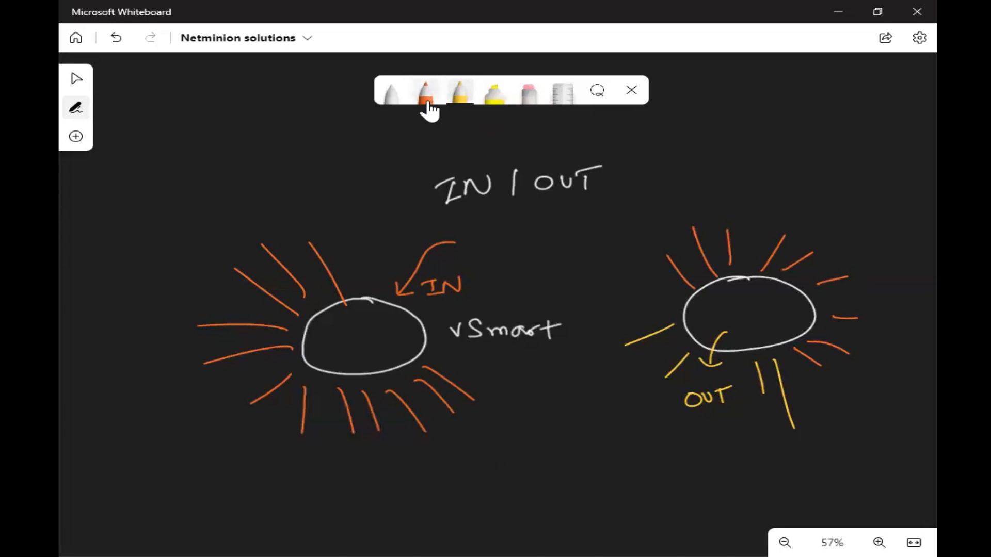
left_click(388, 93)
mouse_move(604, 148)
left_mouse_down()
mouse_move(562, 148)
mouse_move(405, 191)
mouse_move(595, 208)
mouse_move(612, 153)
mouse_move(584, 150)
left_mouse_up()
mouse_move(559, 302)
left_mouse_down()
mouse_move(460, 302)
mouse_move(451, 346)
mouse_move(580, 336)
mouse_move(548, 307)
left_mouse_up()
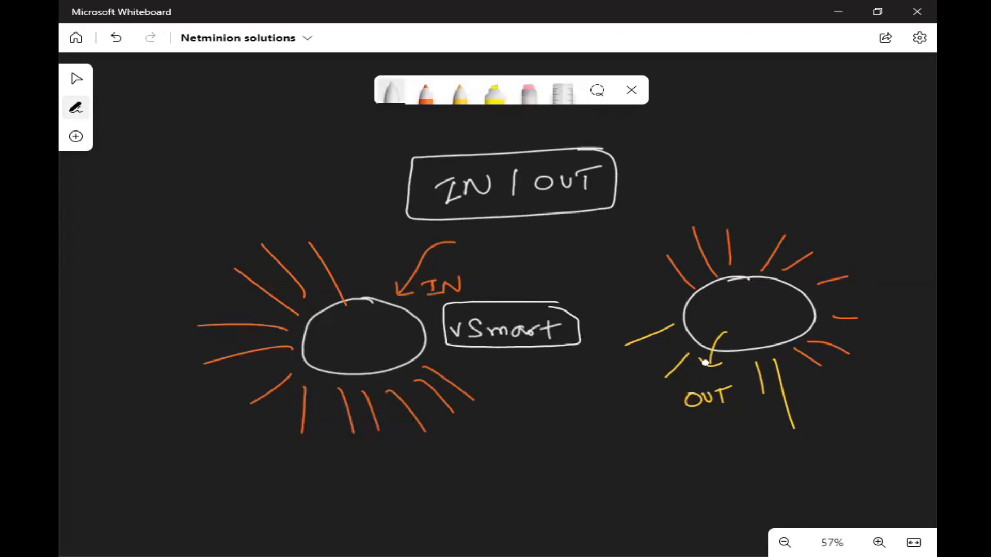
left_click_drag(713, 303, 795, 298)
mouse_move(670, 343)
left_mouse_down()
mouse_move(620, 368)
mouse_move(644, 413)
mouse_move(657, 409)
left_mouse_up()
left_click_drag(750, 403, 790, 457)
left_click_drag(785, 451, 795, 451)
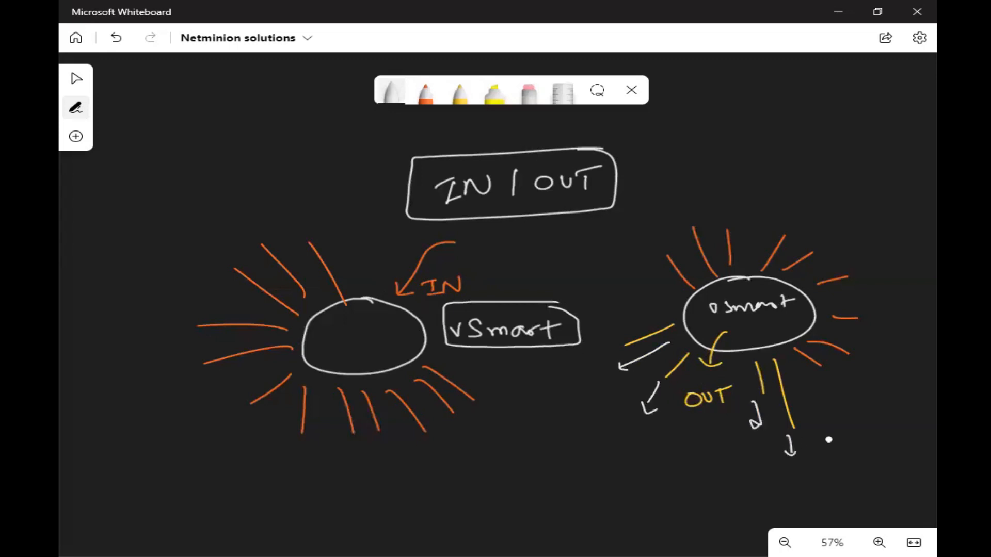